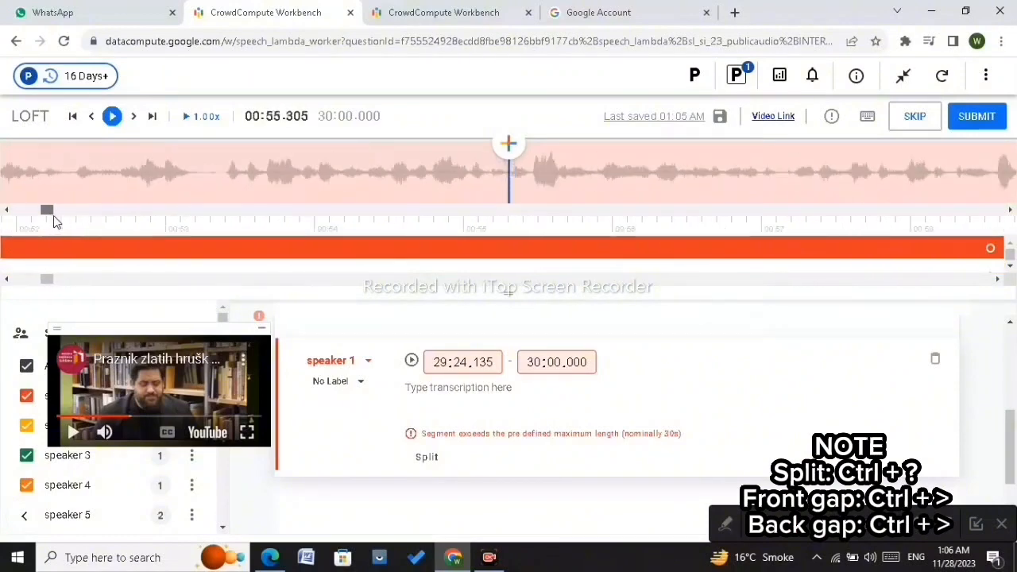
Step: Step through the waveform around 00:55, jump to the next gap, then to the end of the recording
click(205, 176)
key(Left)
key(Left)
key(Left)
key(Left)
key(Right)
key(Right)
key(Right)
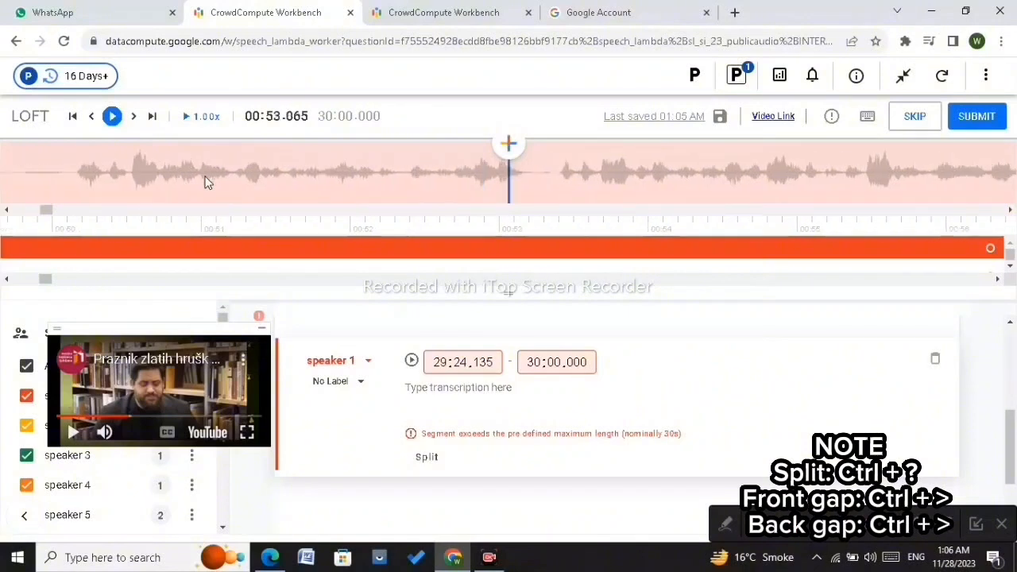
key(Right)
key(Right)
key(Right)
key(Right)
key(Right)
key(Right)
key(Right)
key(Right)
key(Right)
key(Right)
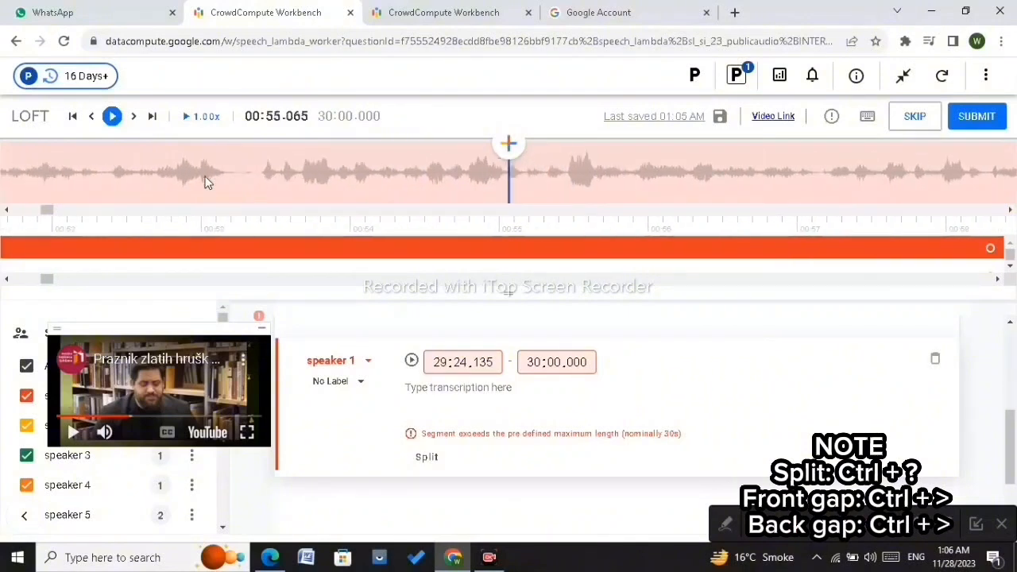
click(255, 245)
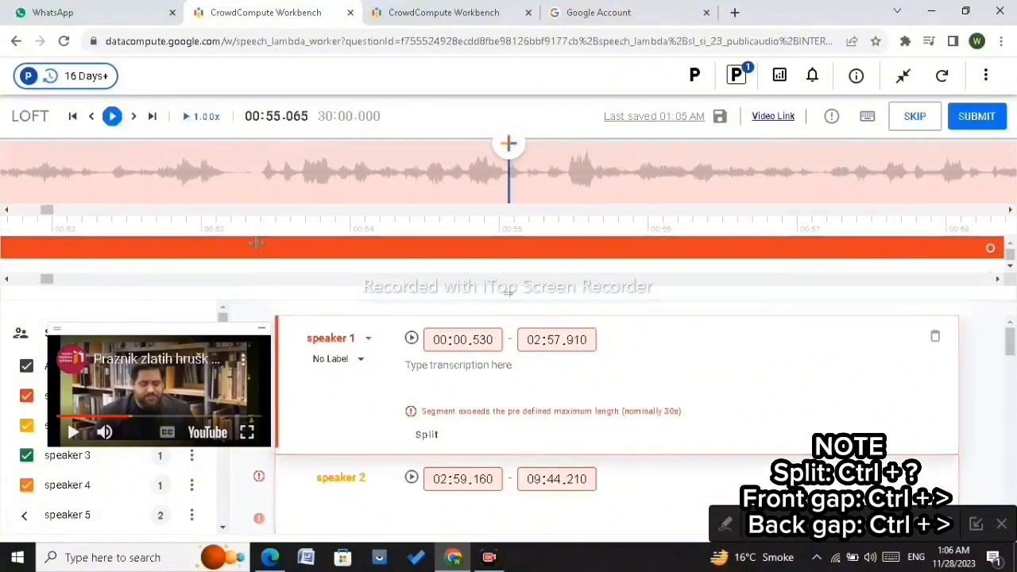
click(134, 116)
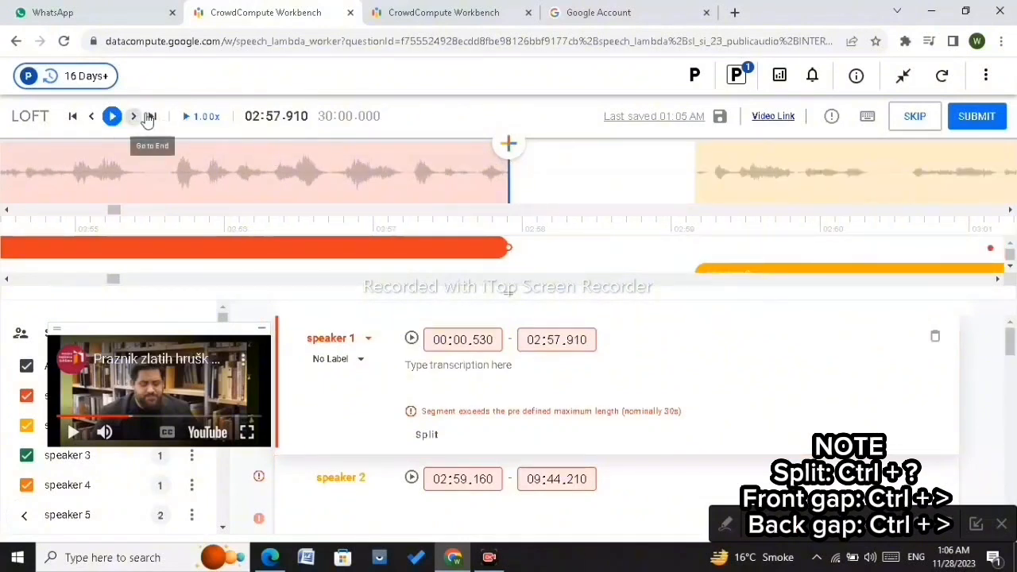
click(150, 116)
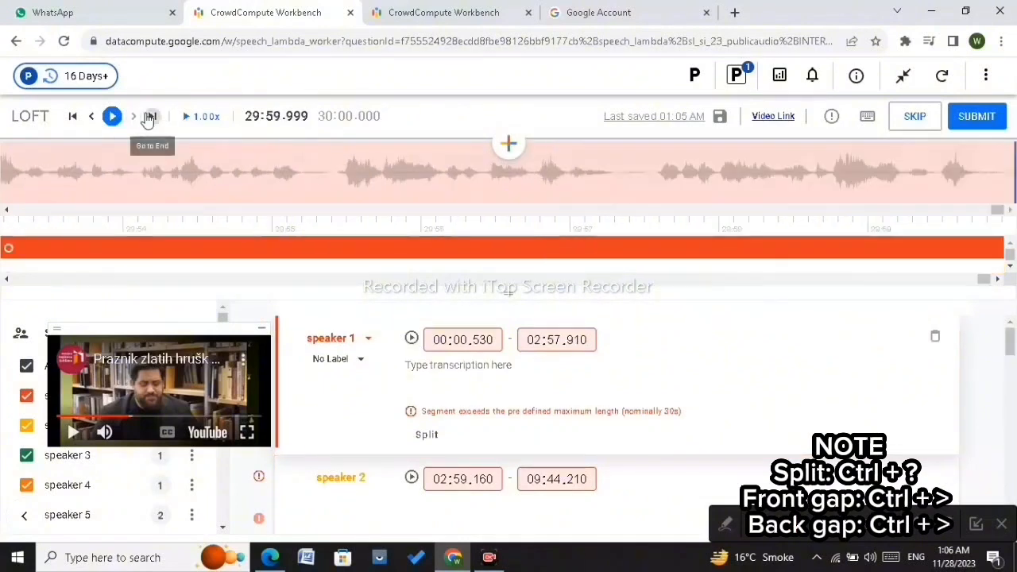
Step: Shorten the final speaker 1 segment so it ends at about 29:59.745 instead of the recording's end
click(985, 244)
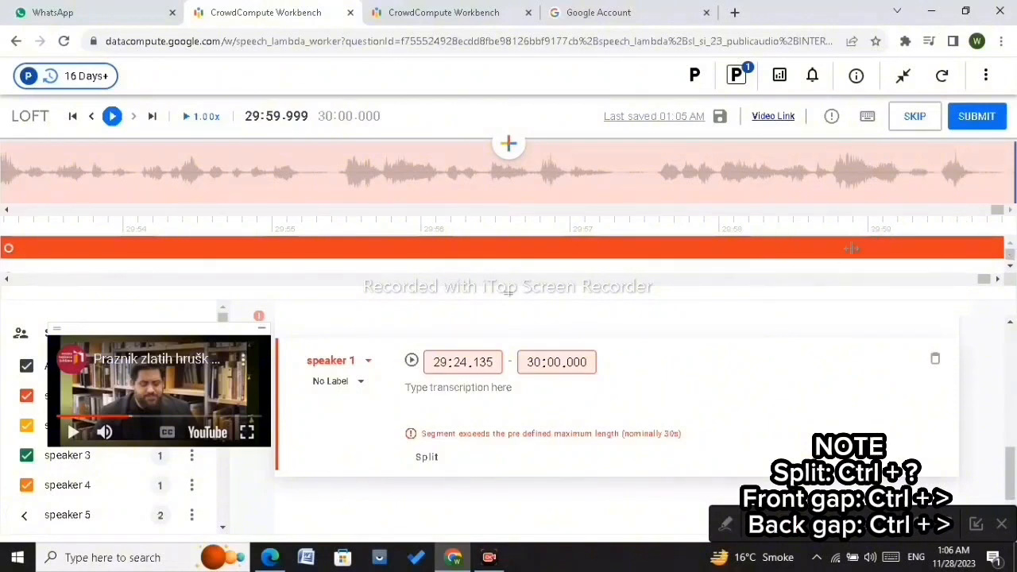
double_click(534, 362)
text(29:)
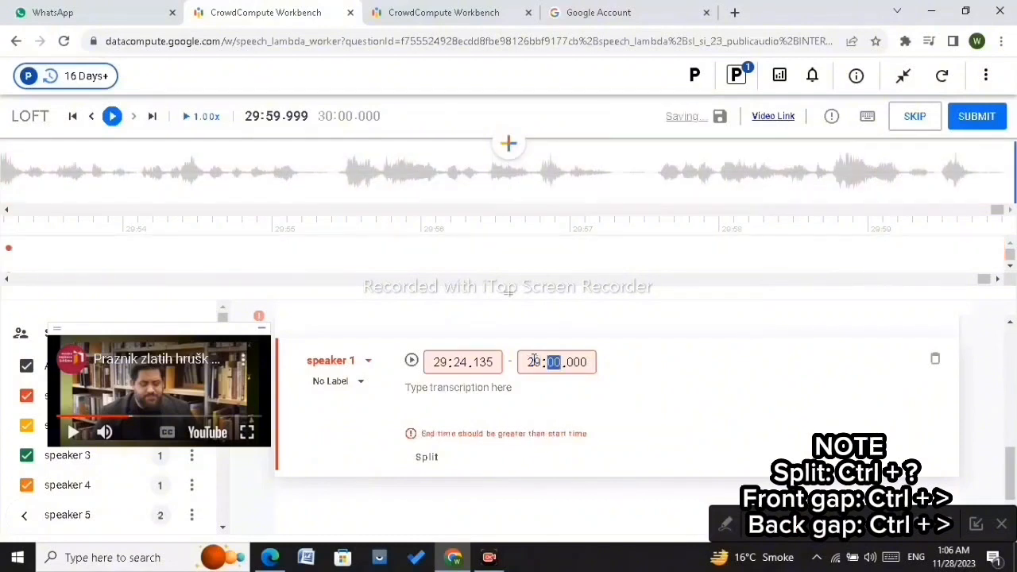
text(59)
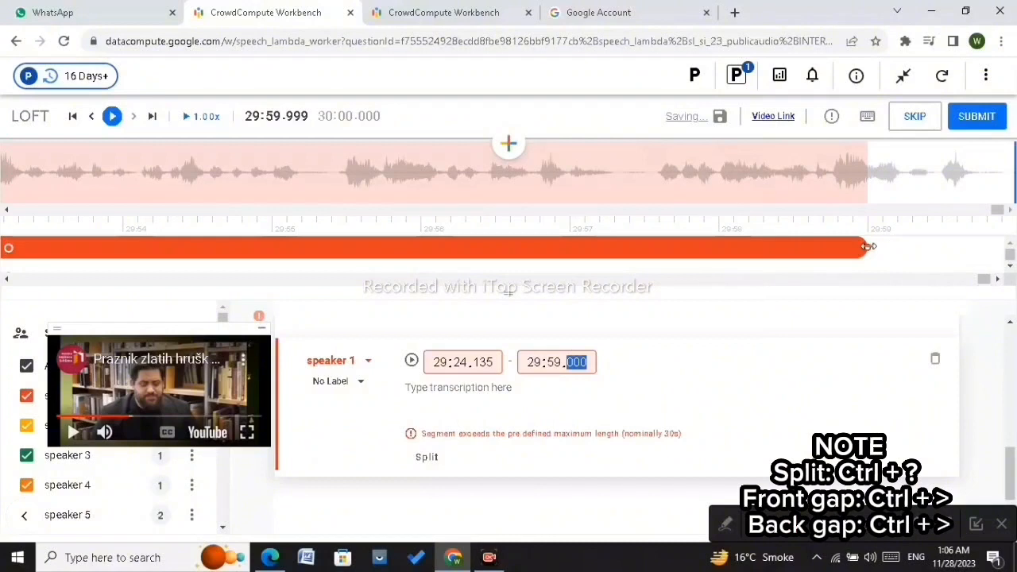
drag(869, 247, 980, 267)
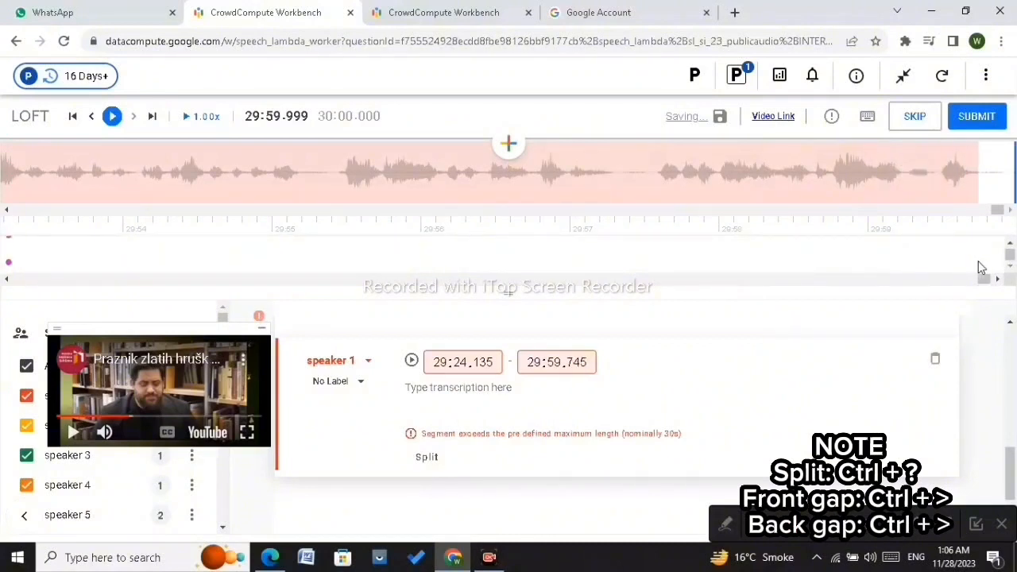
Step: Play back the last seconds of the recording, then return to the start
click(978, 192)
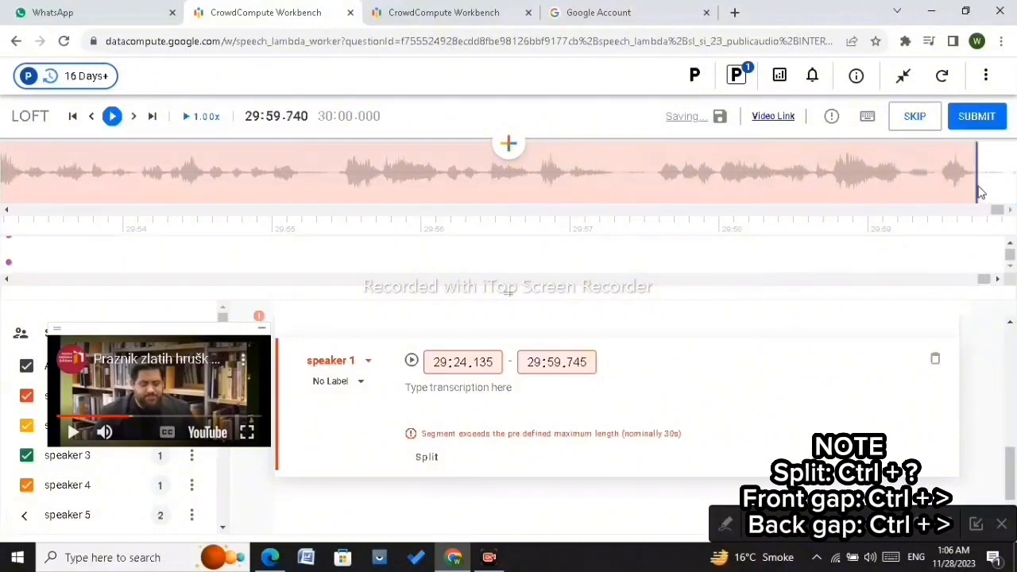
click(113, 120)
click(295, 162)
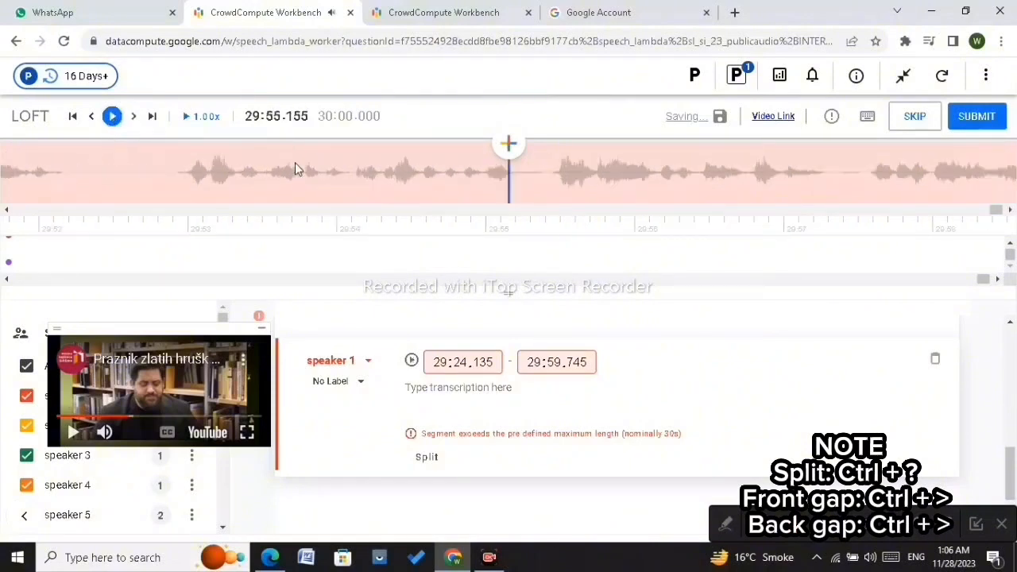
click(71, 118)
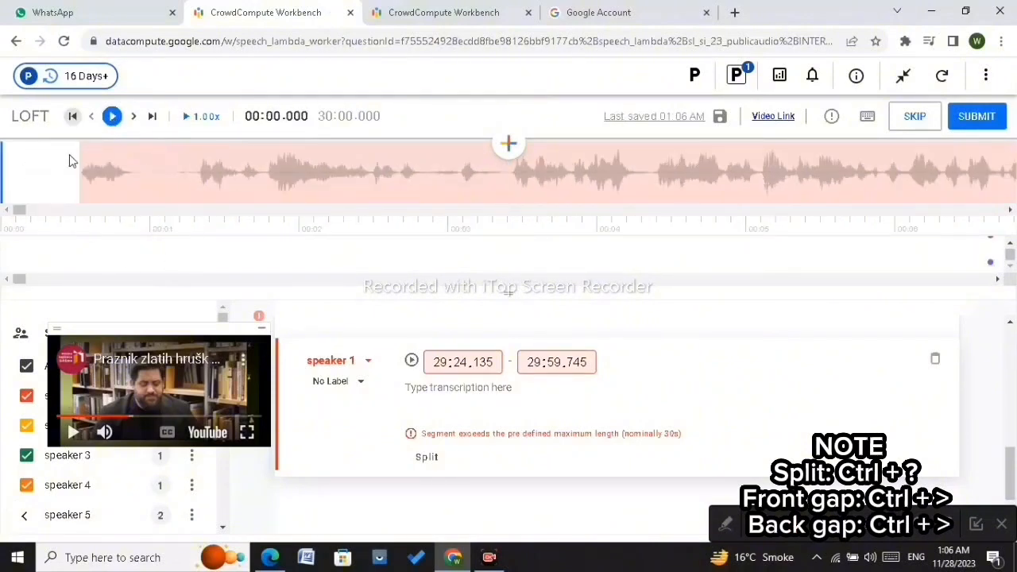
Step: Add a new segment spanning 00:00.000 to 30:00.000 and label it Noise
click(509, 143)
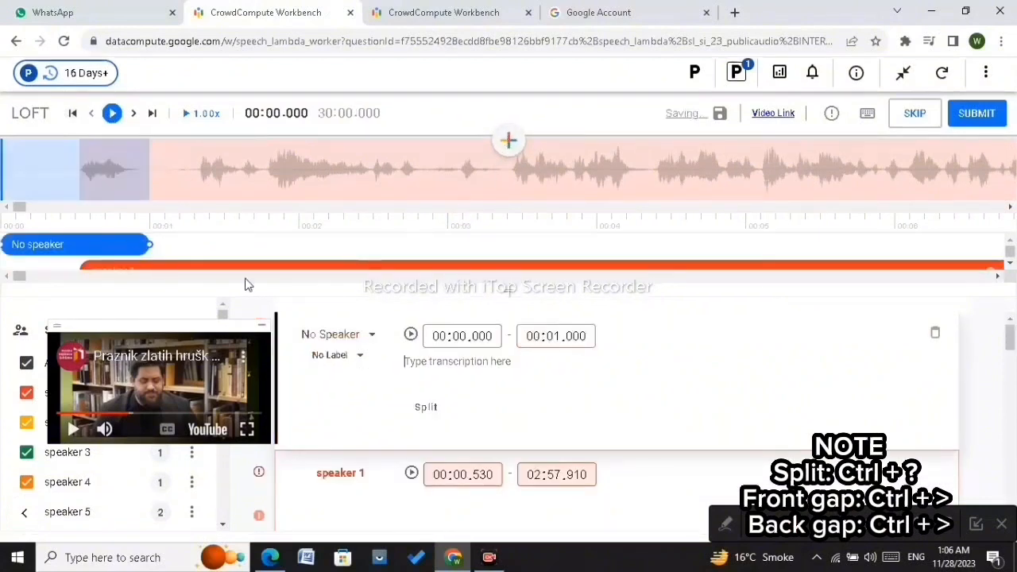
double_click(532, 336)
text(30)
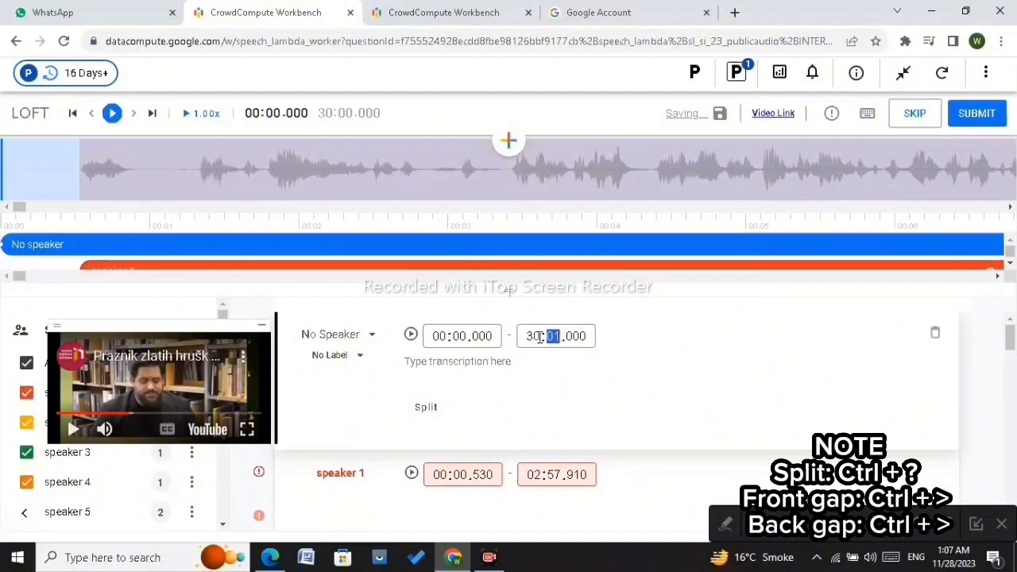
click(341, 355)
click(354, 225)
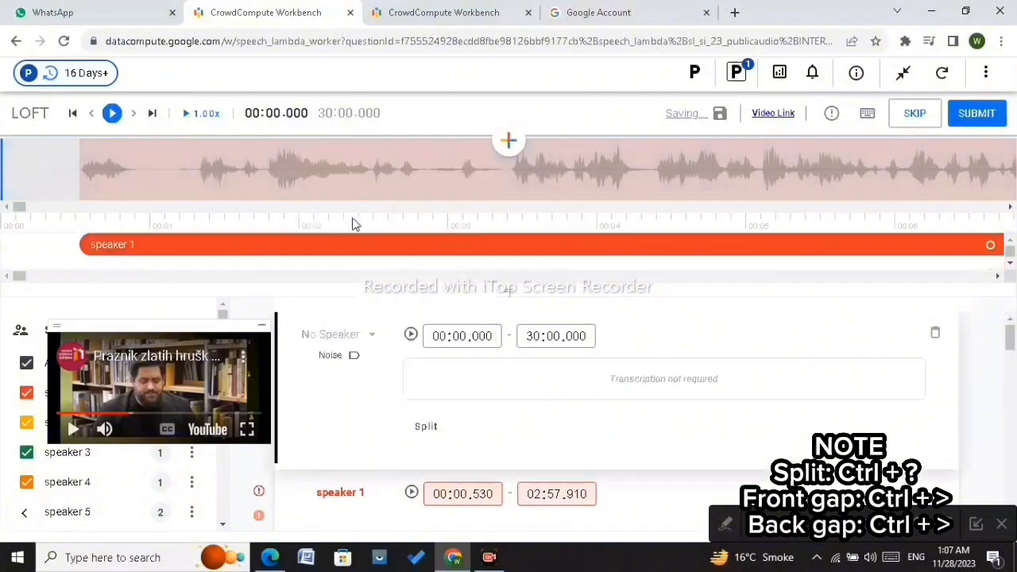
Step: Enlarge the timeline area and step through the first 25 seconds of audio, playing it back
click(262, 329)
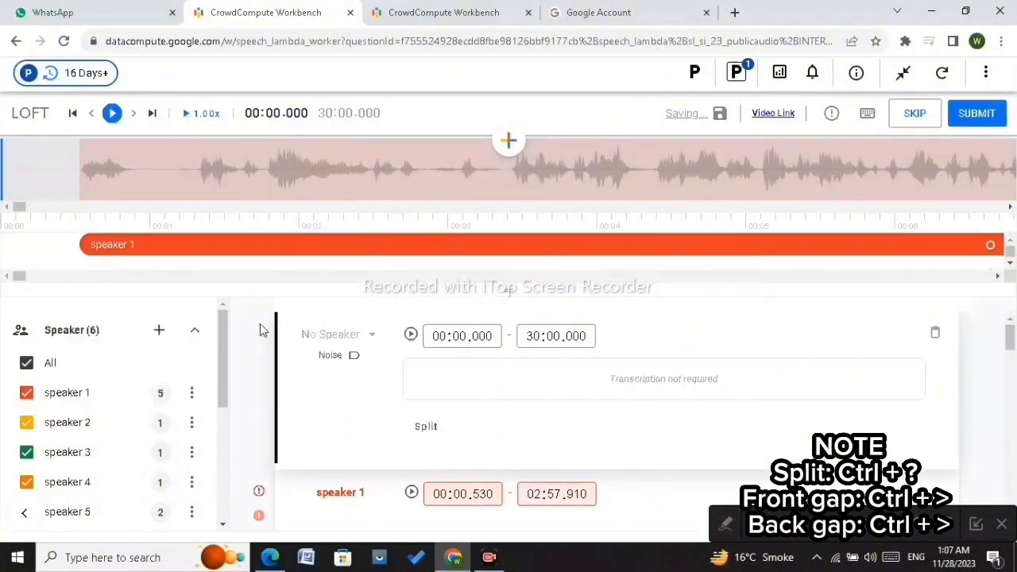
drag(509, 291, 494, 462)
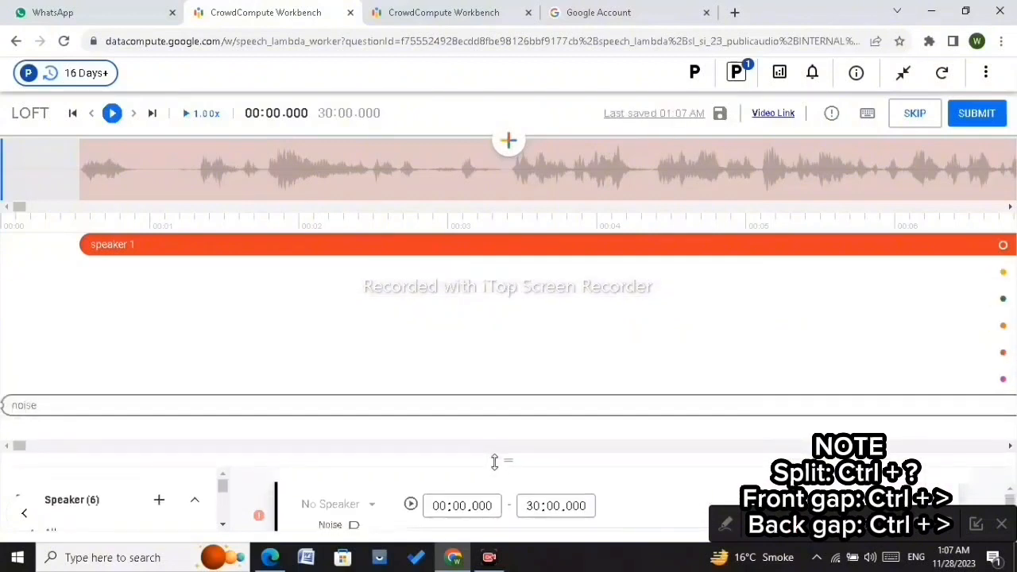
click(197, 171)
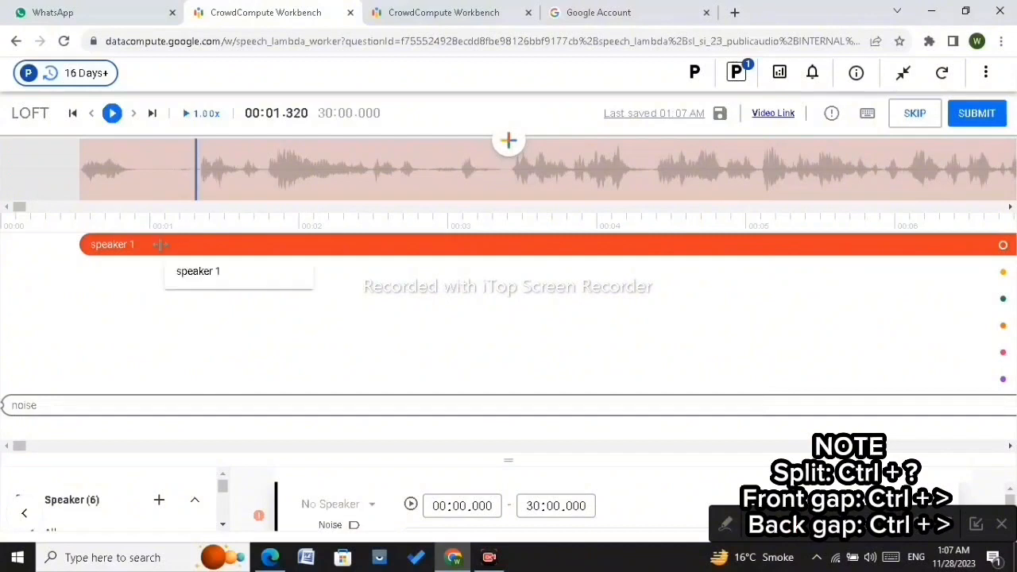
key(Left)
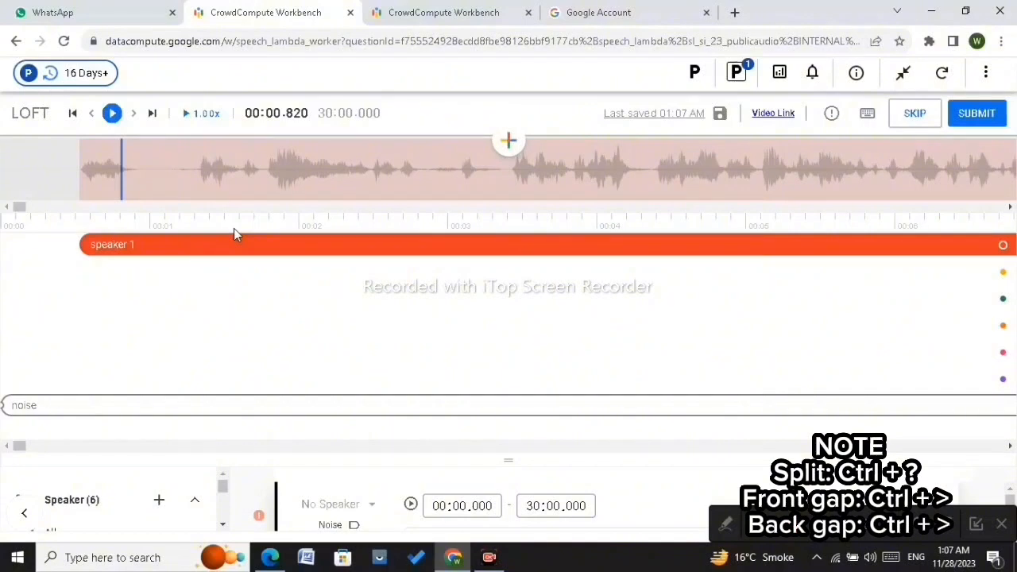
click(211, 185)
key(Right)
key(Right)
key(Right)
key(Right)
key(Right)
key(Right)
key(Right)
key(Right)
key(Right)
key(Right)
key(Right)
key(Right)
key(Right)
key(Right)
key(Right)
key(Right)
key(Right)
key(Right)
key(Right)
key(Right)
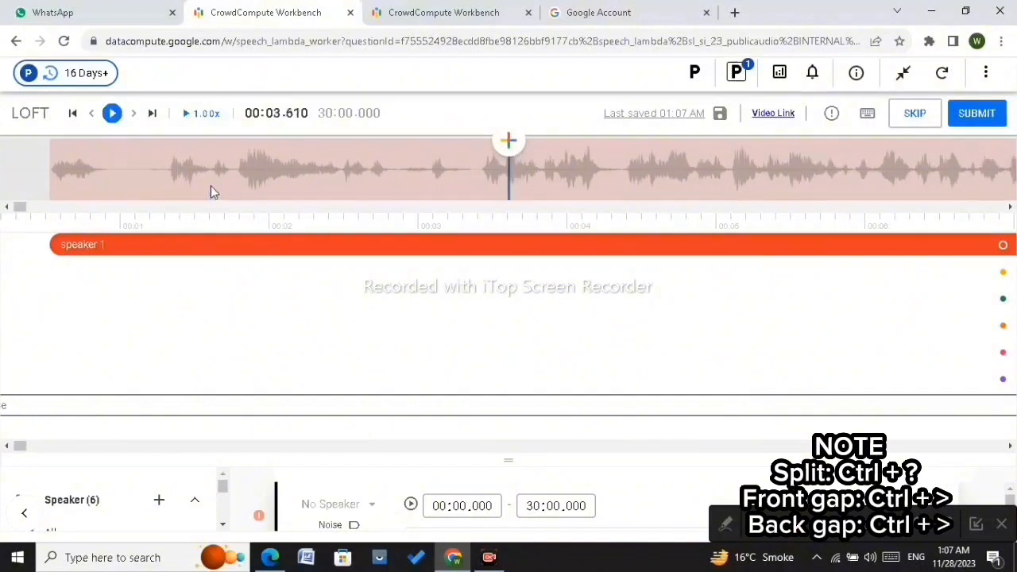
key(Right)
key(Right)
key(Right)
key(Right)
key(Right)
key(Right)
key(Right)
key(Right)
key(Right)
key(Right)
key(Right)
key(Right)
key(Right)
key(Right)
key(Right)
key(Right)
key(Right)
key(Right)
key(Right)
key(Right)
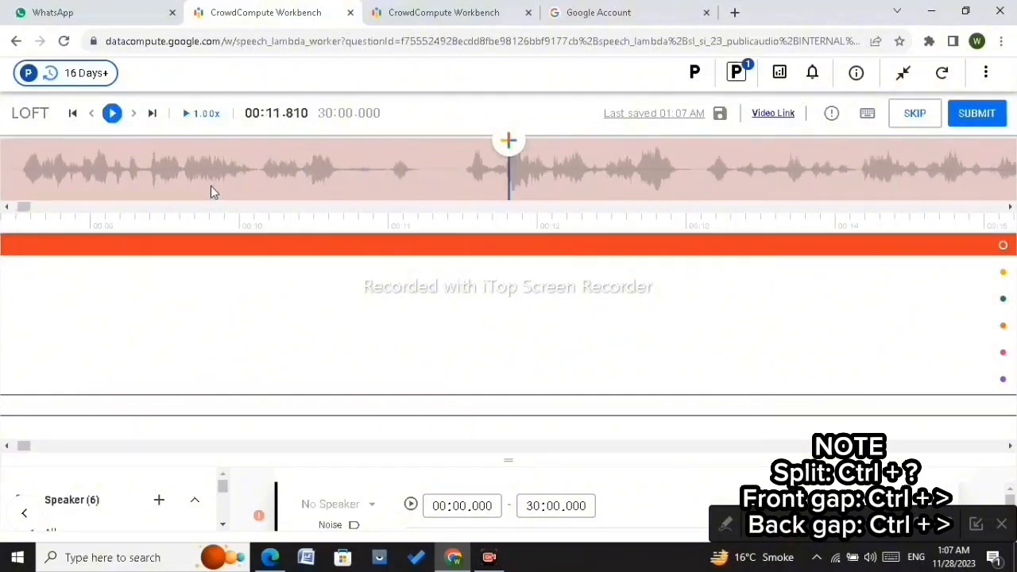
key(Right)
key(Right)
key(Right)
key(Right)
key(Right)
key(Right)
key(Right)
key(Right)
key(Right)
key(Right)
key(Right)
key(Right)
key(Right)
key(Right)
key(Right)
key(Right)
key(Right)
key(Right)
key(Right)
key(Right)
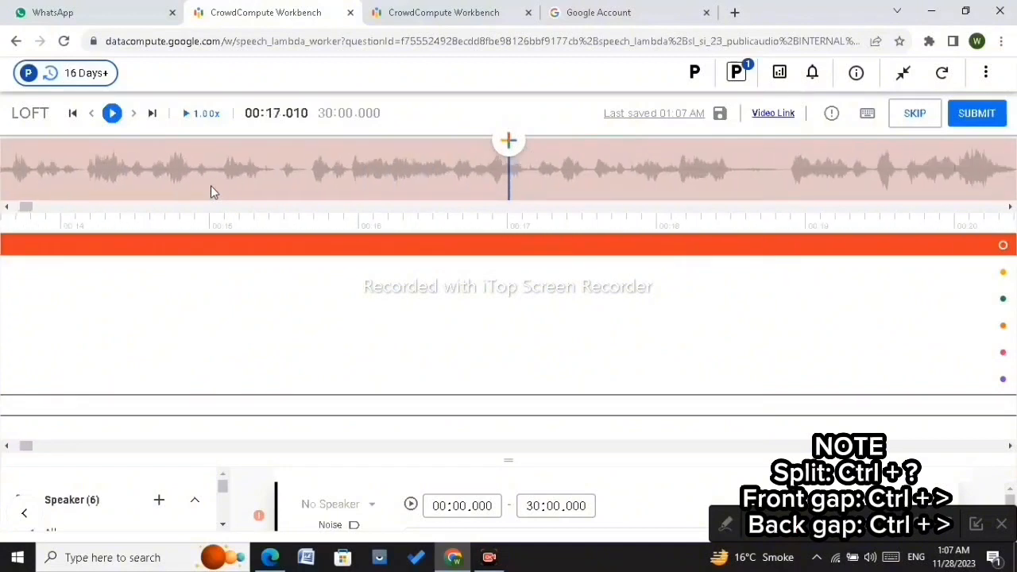
key(Right)
key(Right)
key(Right)
key(Right)
key(Right)
key(Right)
key(Right)
key(Right)
key(Right)
key(Right)
key(Right)
key(Right)
key(Right)
key(Right)
key(Right)
key(Right)
key(Right)
key(Right)
key(Right)
key(Right)
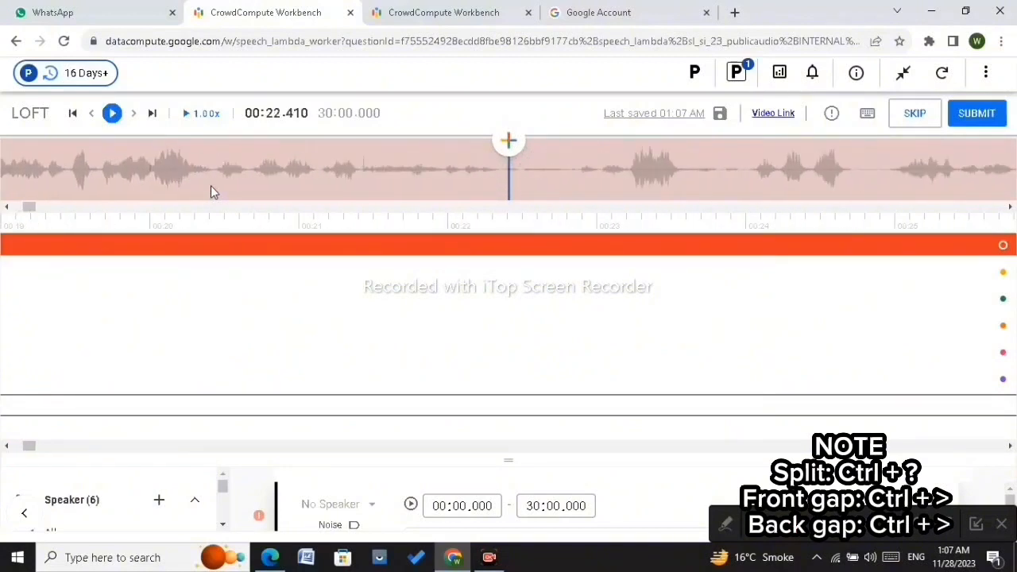
key(Right)
key(Right)
key(Right)
key(Right)
key(Right)
key(Right)
key(Right)
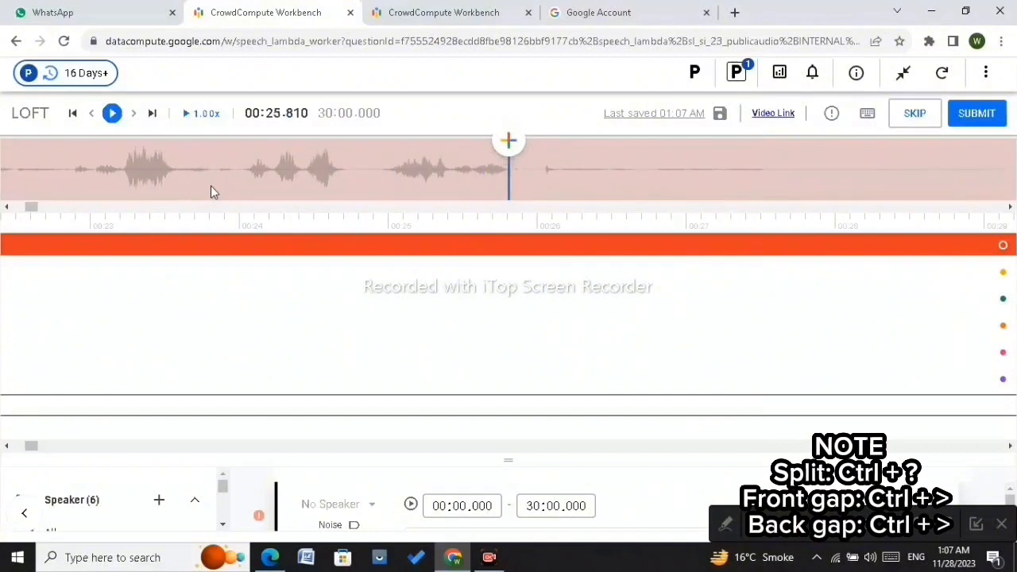
click(112, 113)
click(112, 113)
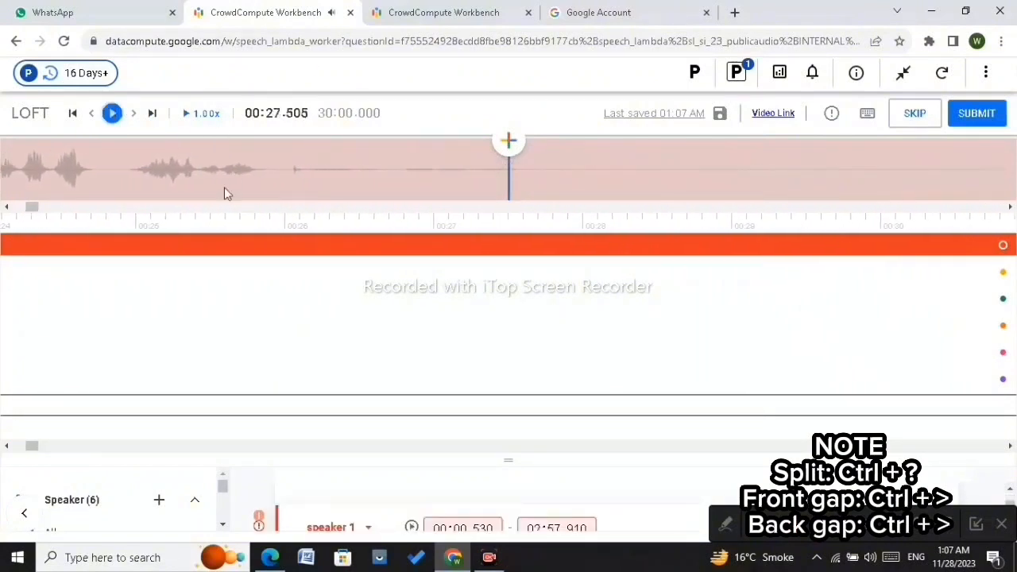
Step: Split the first speaker 1 segment at about 00:25.820
click(258, 173)
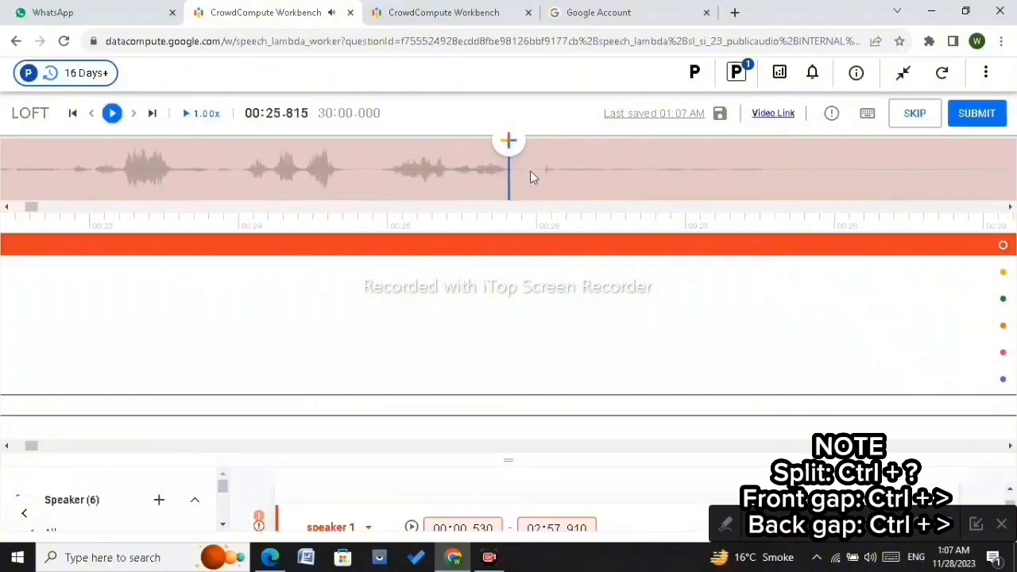
scroll(530, 173, up, 3)
scroll(530, 171, up, 2)
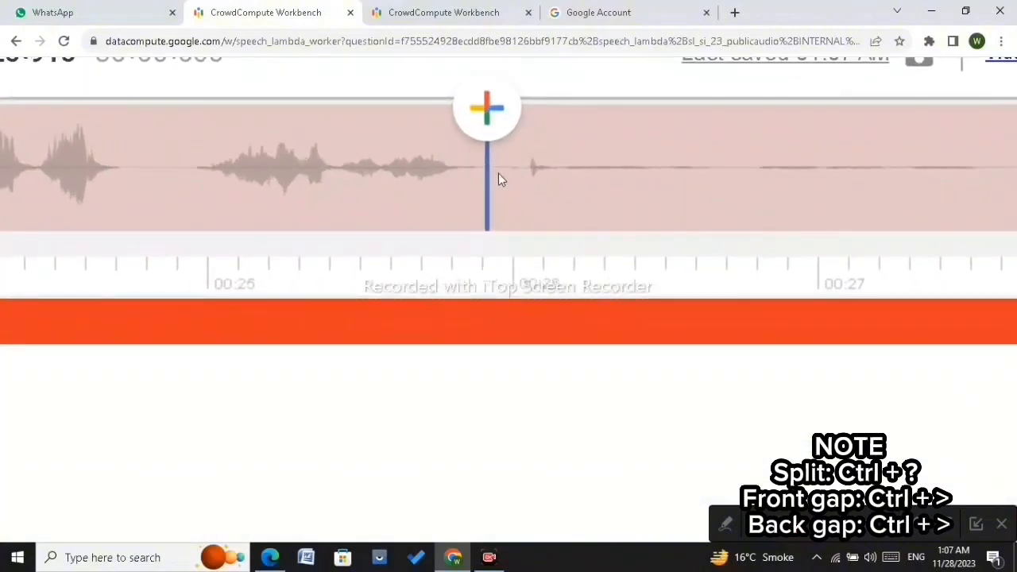
click(458, 171)
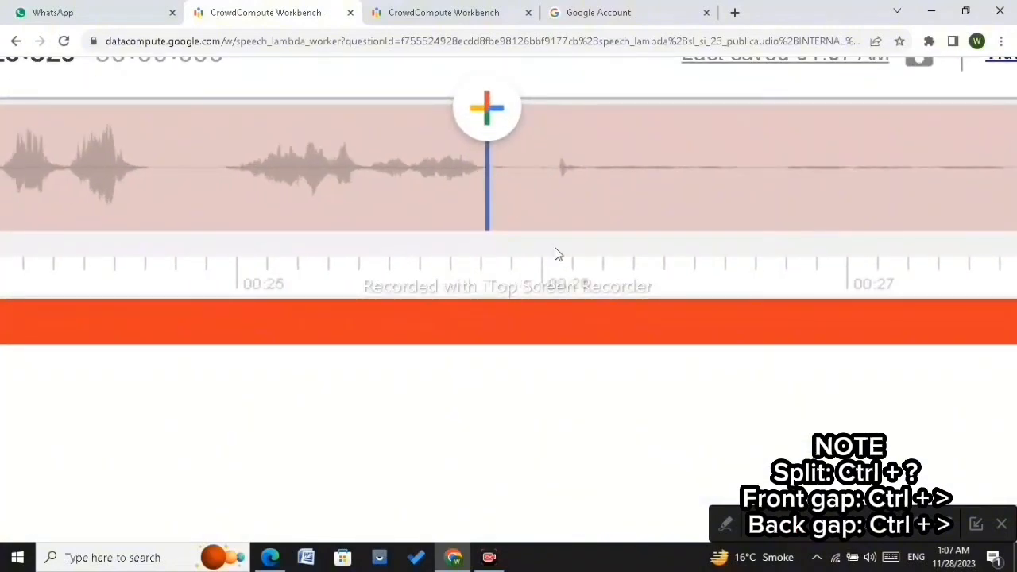
key(ctrl+shift+slash)
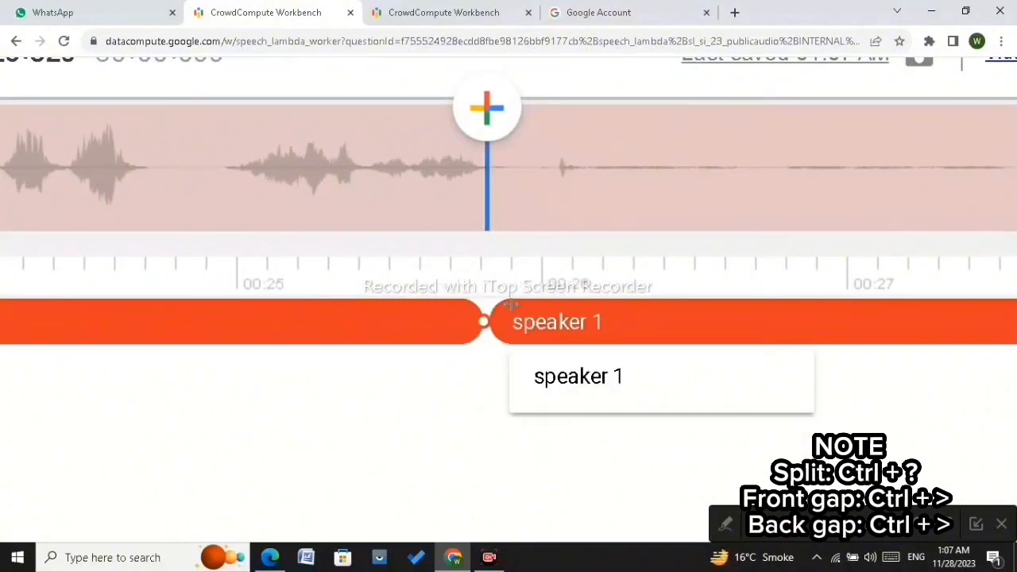
Step: Move the start of the second speaker 1 part to about 00:27.855, leaving a gap after the split
scroll(495, 368, down, 3)
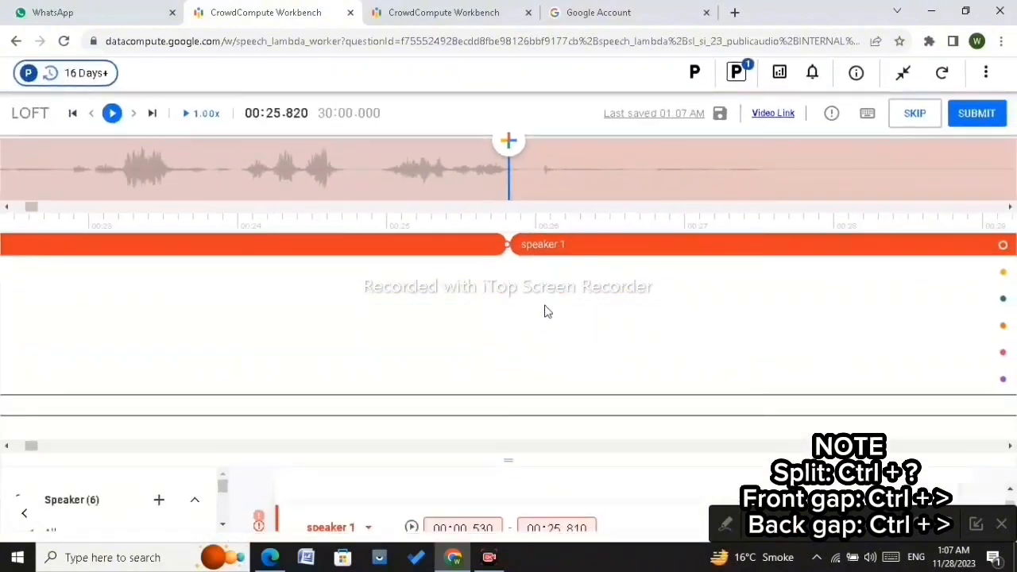
click(547, 239)
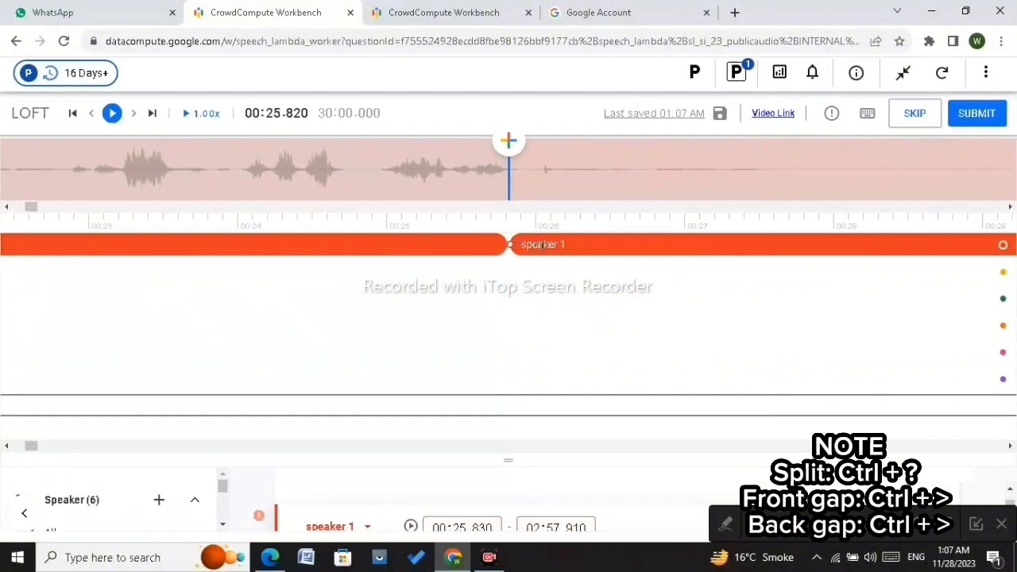
drag(541, 245, 812, 265)
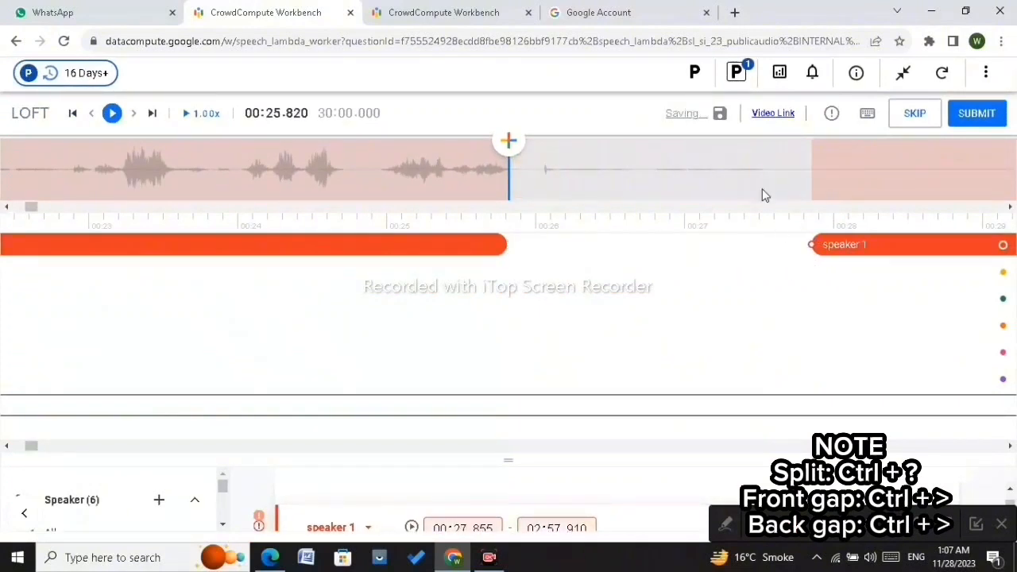
Step: Step forward through the audio from about 00:28 to 00:40
click(754, 176)
key(Right)
key(Right)
key(Right)
key(Right)
key(Right)
key(Right)
key(Right)
key(Right)
key(Right)
key(Right)
key(Right)
key(Right)
key(Right)
key(Right)
key(Right)
key(Right)
key(Right)
key(Right)
key(Right)
key(Right)
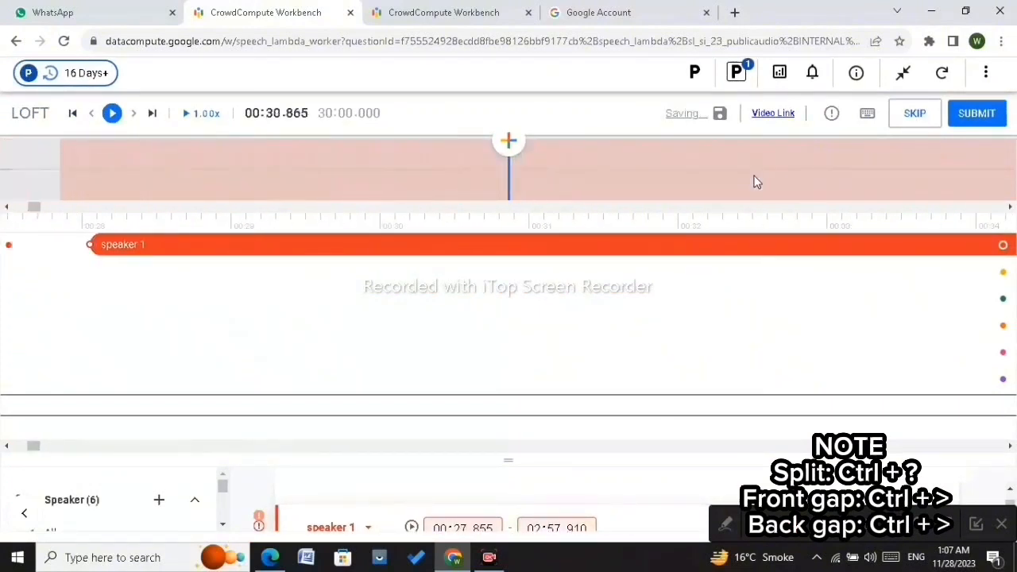
key(Right)
key(Right)
key(Right)
key(Right)
key(Right)
key(Right)
key(Right)
key(Right)
key(Right)
key(Right)
key(Right)
key(Right)
key(Right)
key(Right)
key(Right)
key(Right)
key(Right)
key(Right)
key(Right)
key(Right)
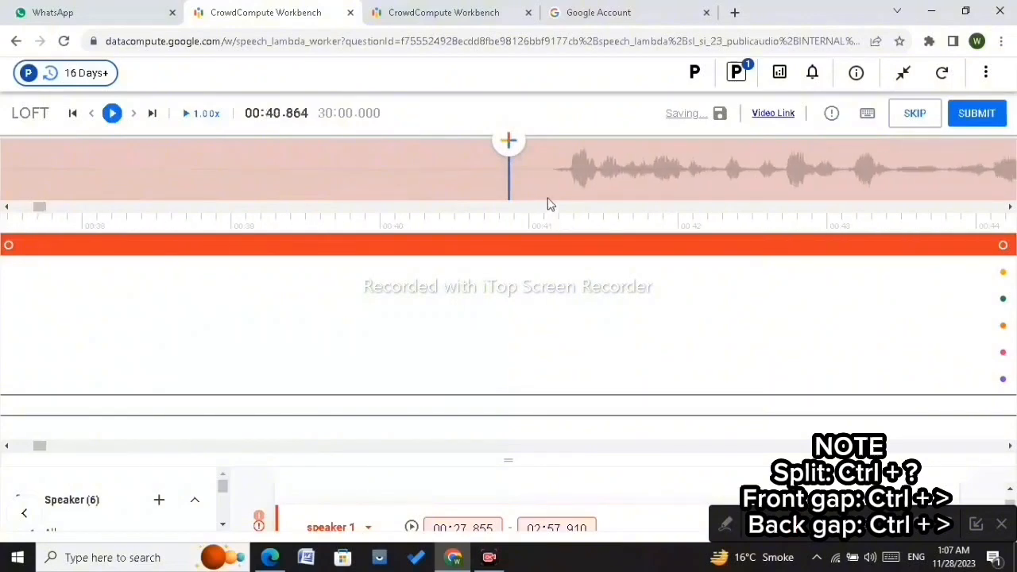
scroll(554, 172, up, 5)
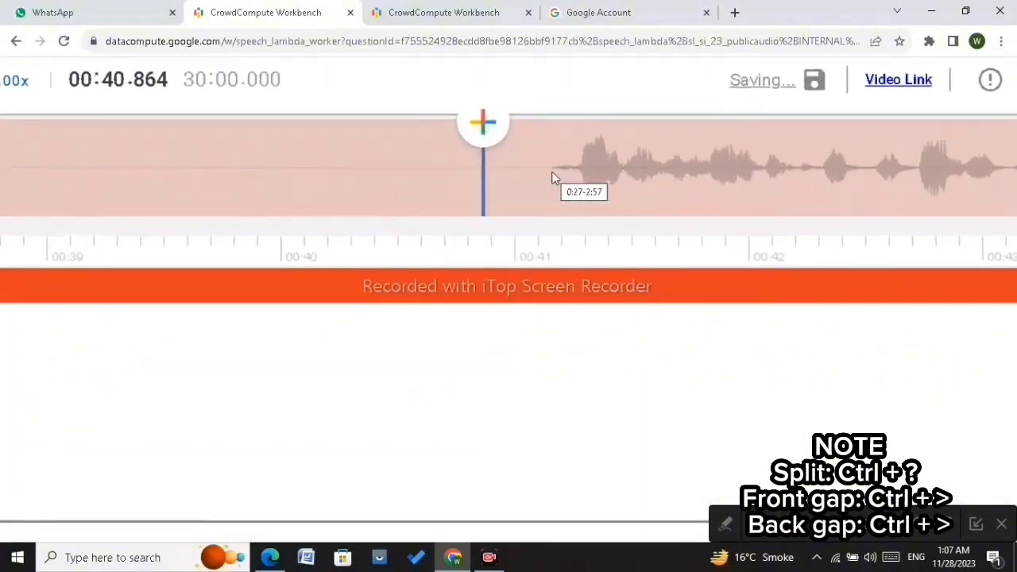
Step: Split the speaker 1 segment at about 00:41.150 and remove the part from 00:27.855 to 00:41.140
click(551, 170)
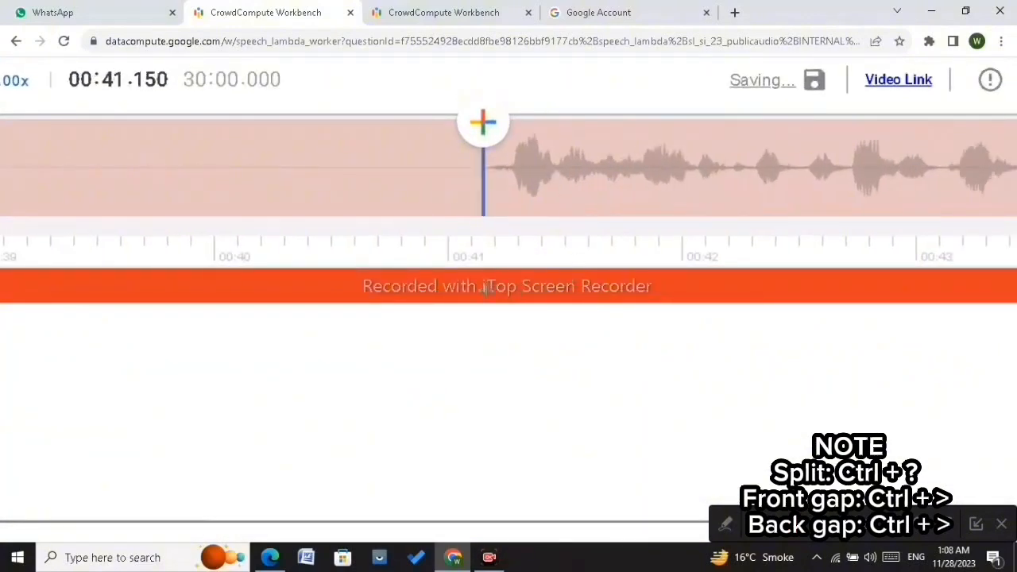
key(ctrl+slash)
click(449, 288)
scroll(447, 288, down, 5)
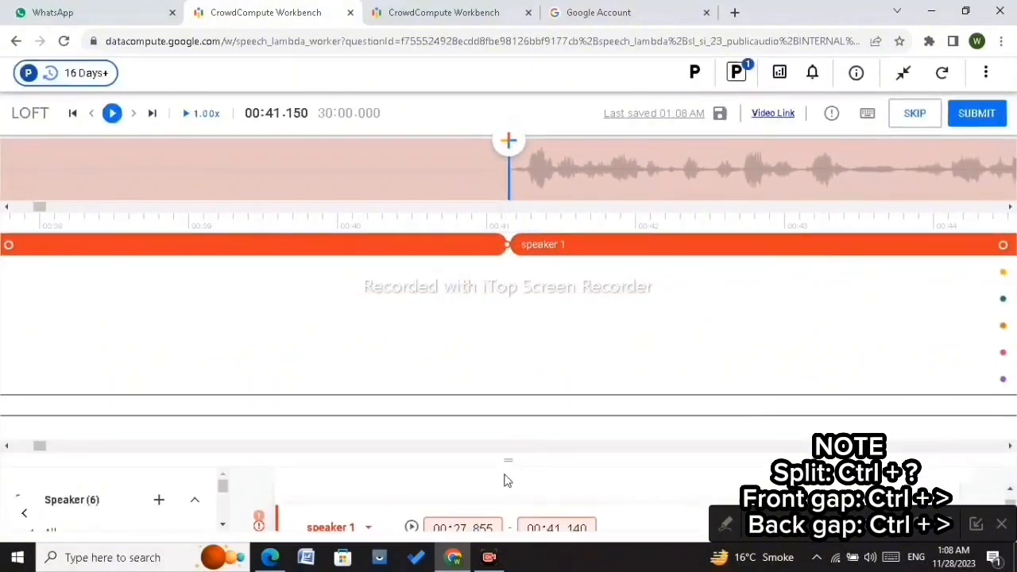
drag(509, 460, 505, 310)
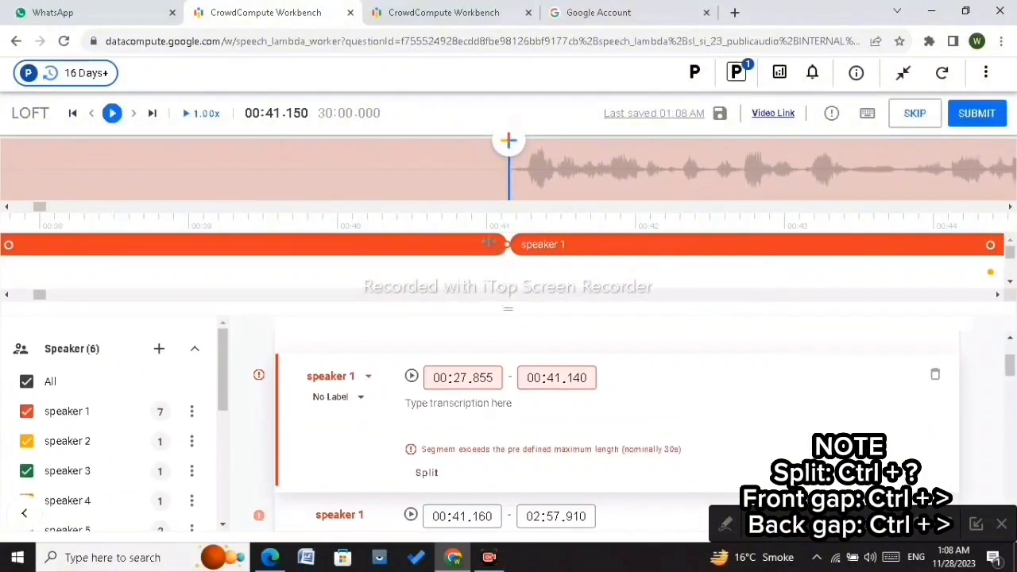
click(934, 375)
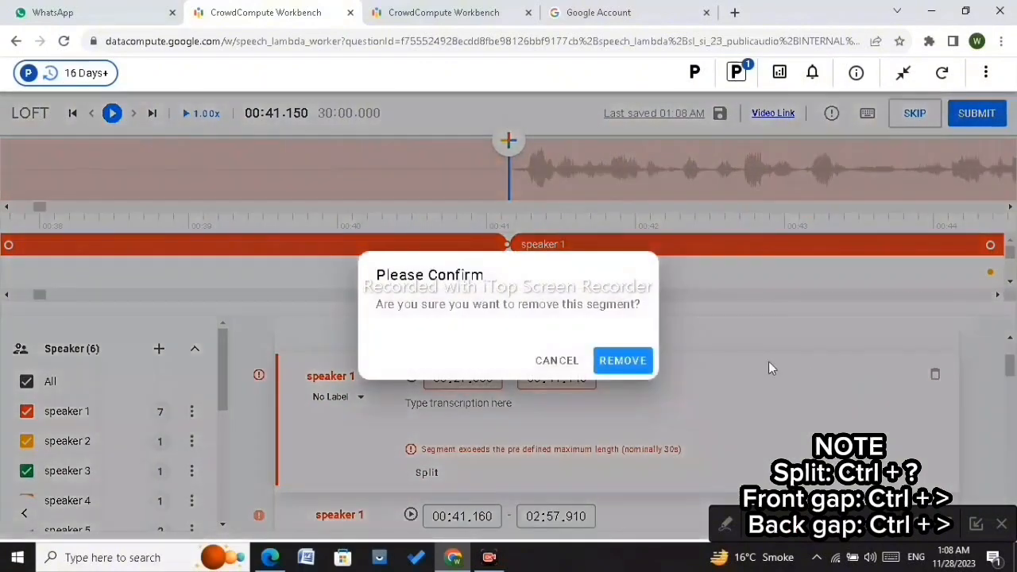
click(639, 361)
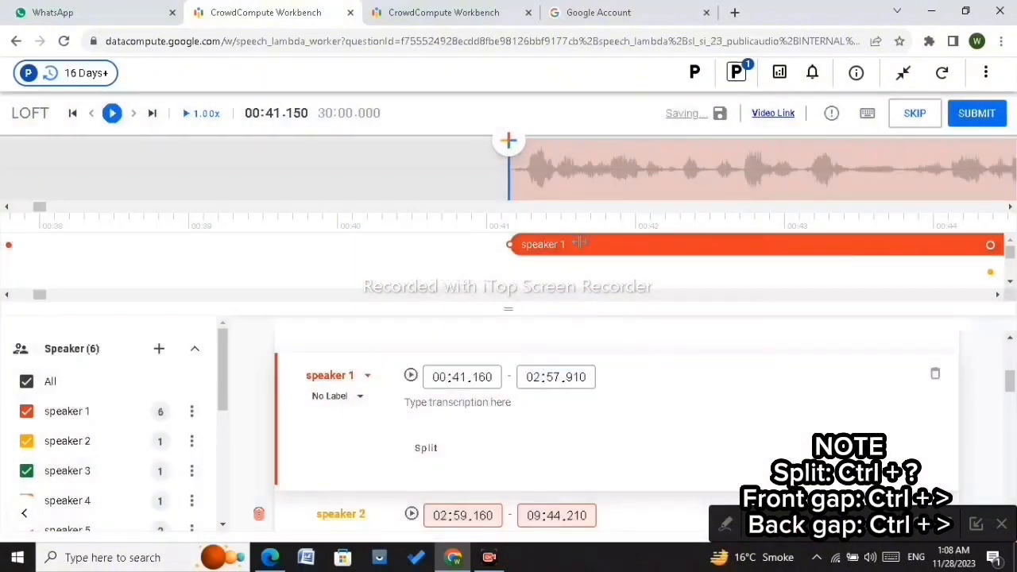
Step: Step forward through the audio from about 00:41 to 01:04, playing it back to find the next pause
scroll(580, 243, down, 6)
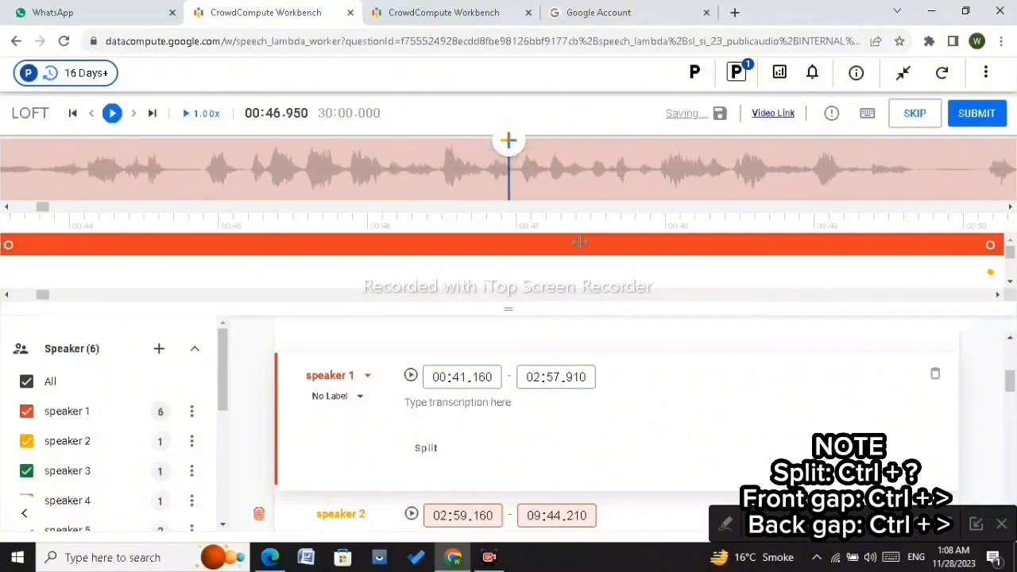
scroll(580, 242, down, 3)
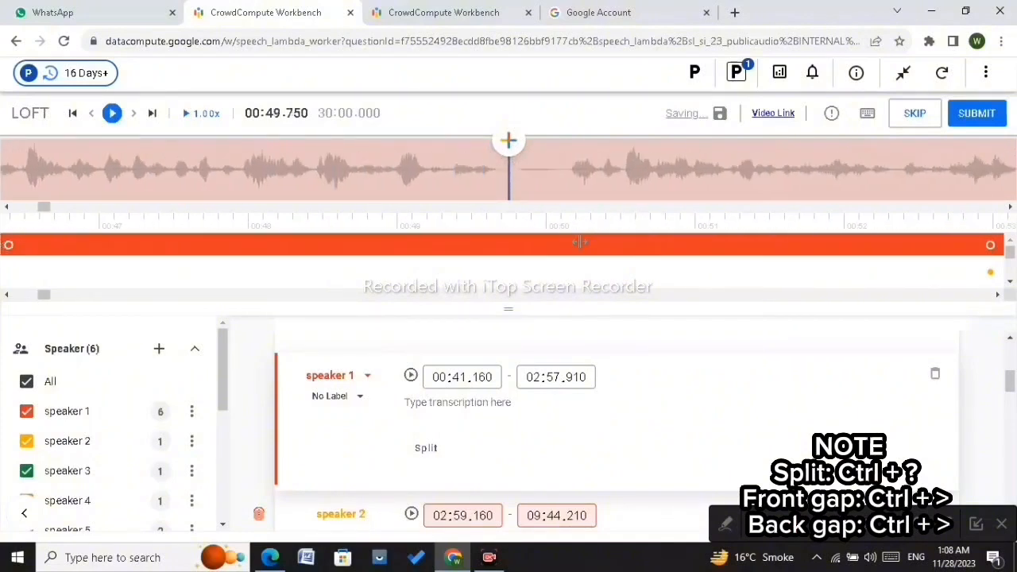
click(511, 173)
scroll(511, 173, up, 1)
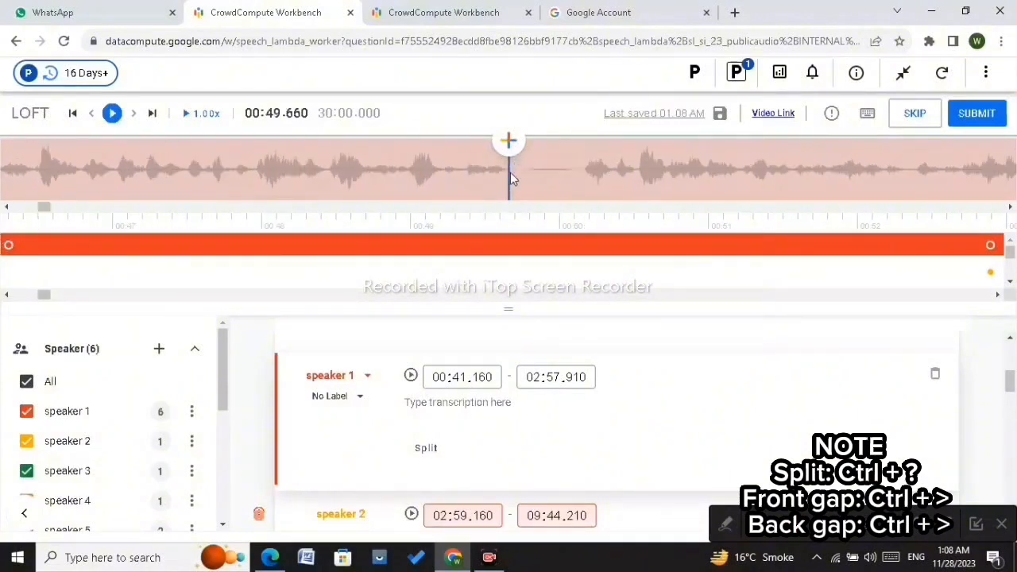
click(581, 167)
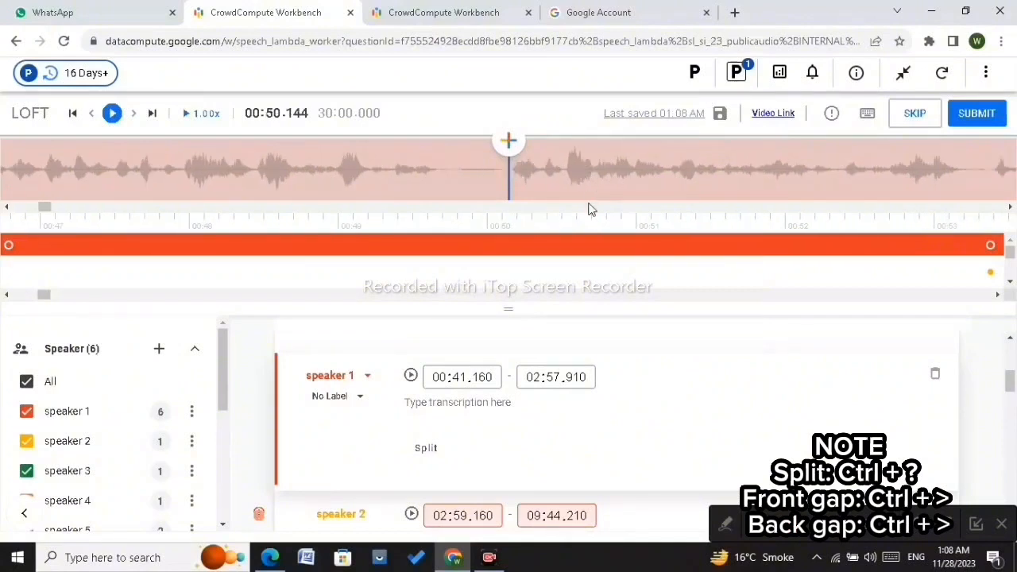
click(510, 179)
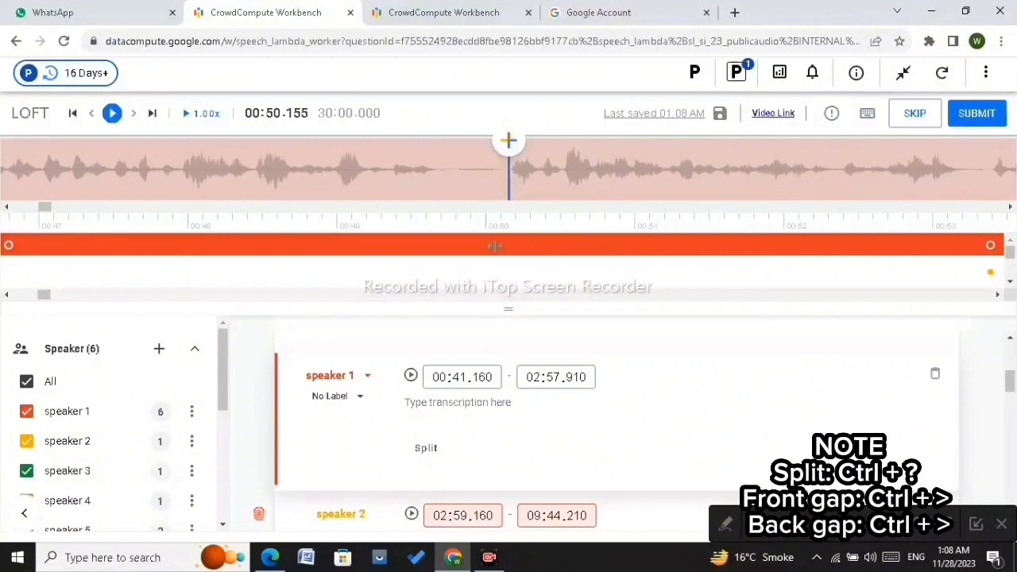
scroll(495, 246, up, 3)
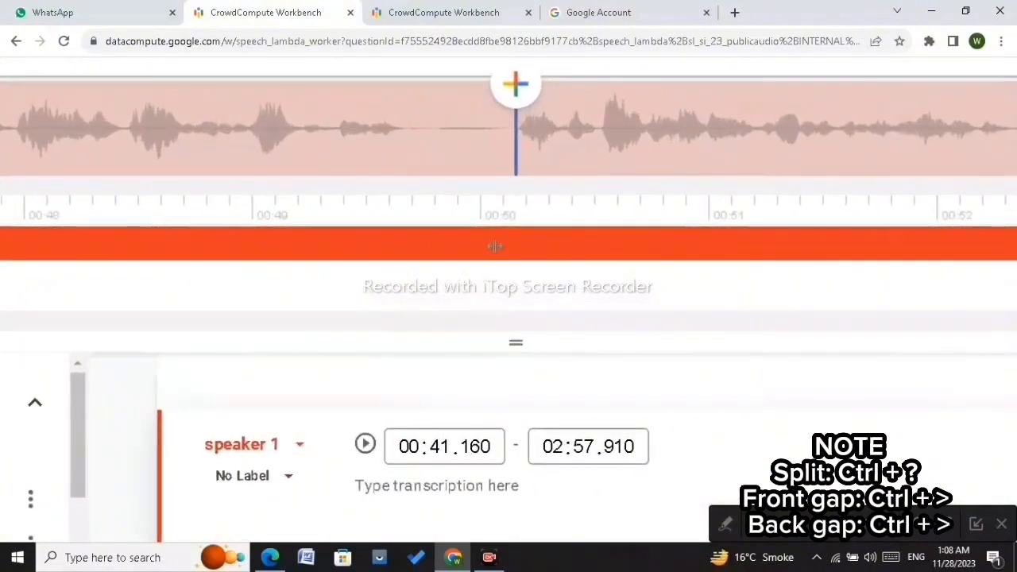
key(Left)
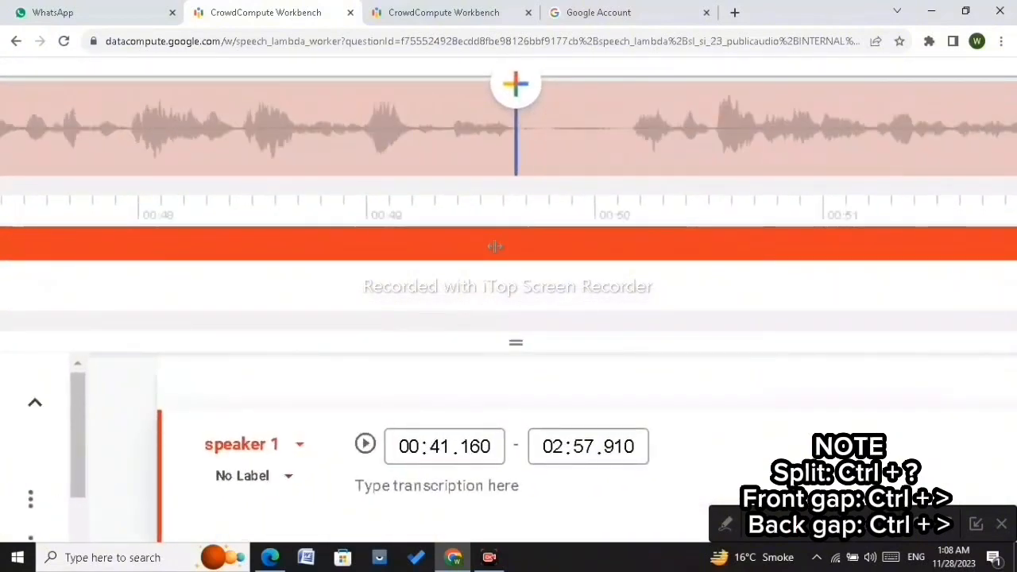
click(585, 160)
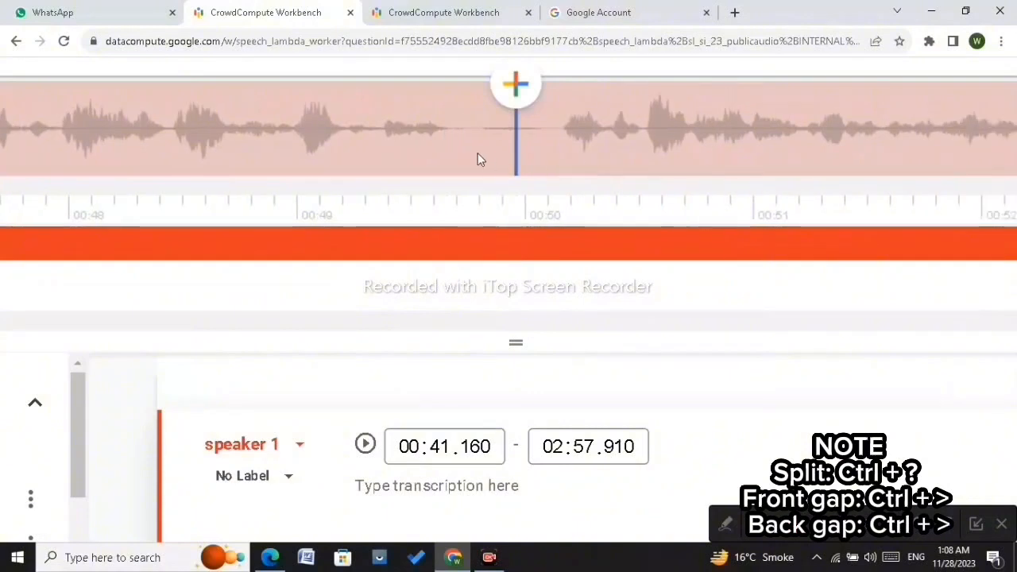
click(449, 133)
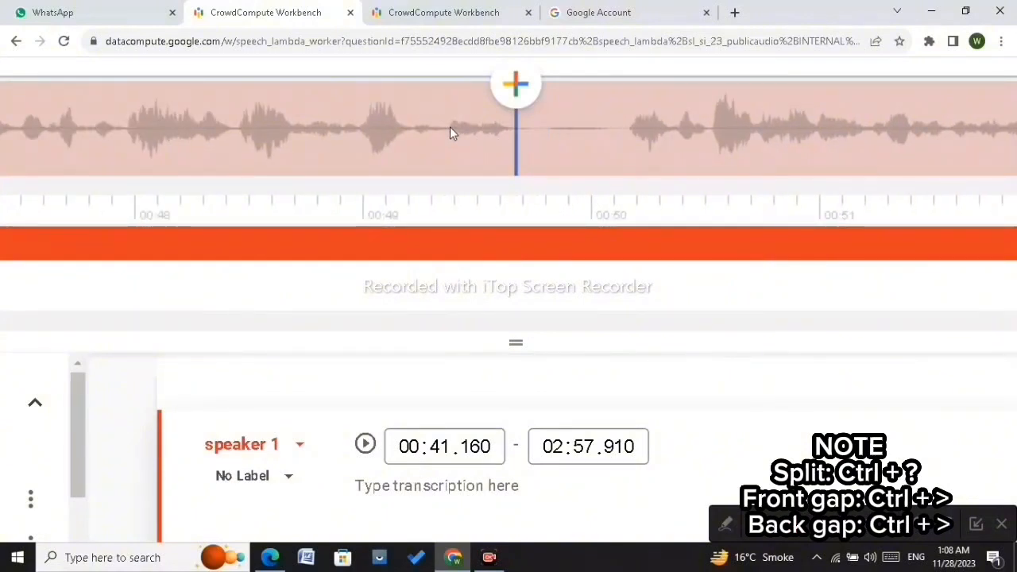
key(Right)
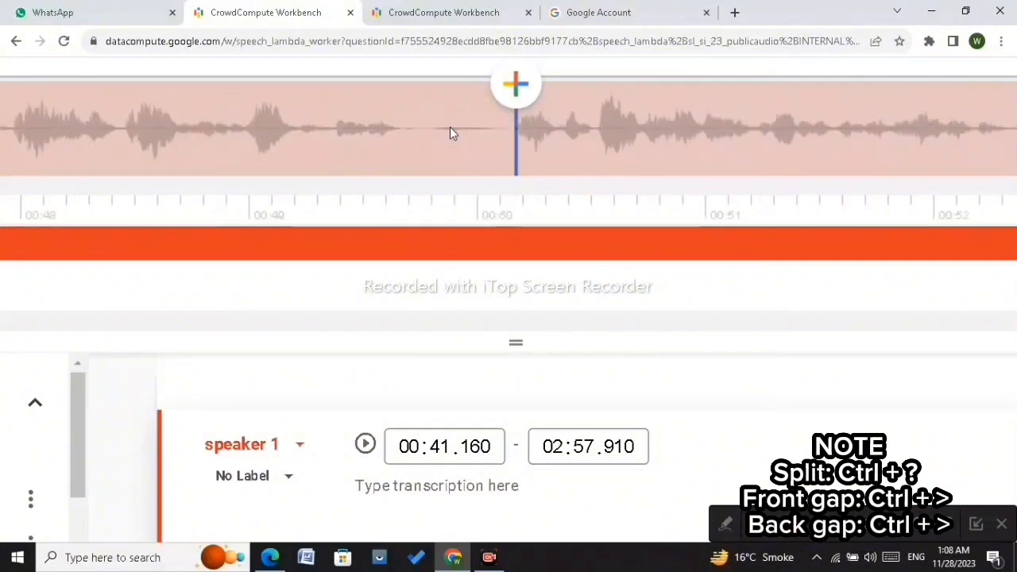
scroll(450, 127, down, 3)
click(562, 179)
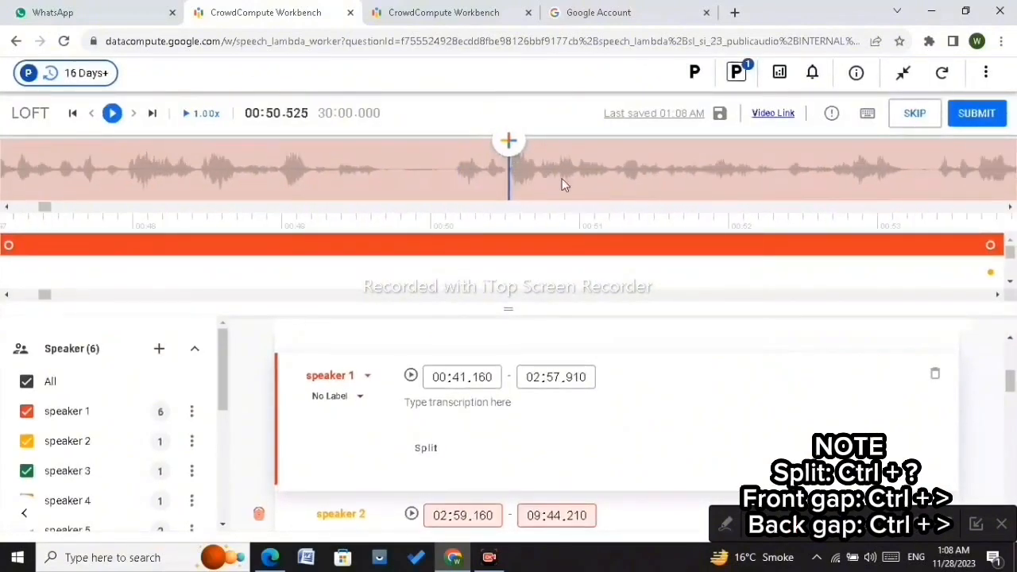
key(Right)
key(Right)
key(Right)
key(Right)
key(Right)
key(Right)
key(Right)
key(Right)
key(Right)
key(Right)
key(Right)
key(Right)
key(Right)
key(Right)
key(Right)
key(Right)
key(Right)
key(Right)
key(Right)
key(Right)
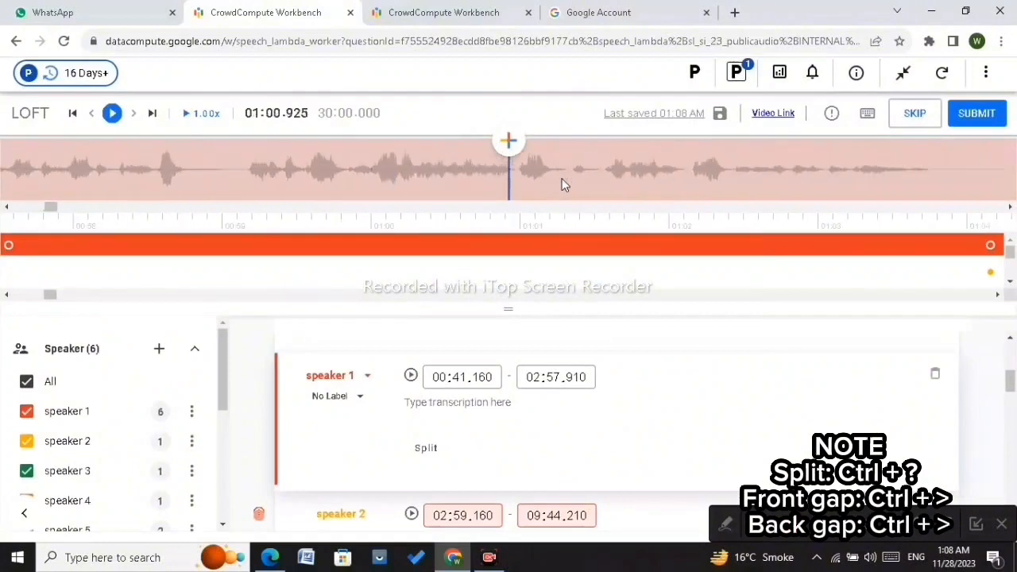
scroll(562, 179, down, 16)
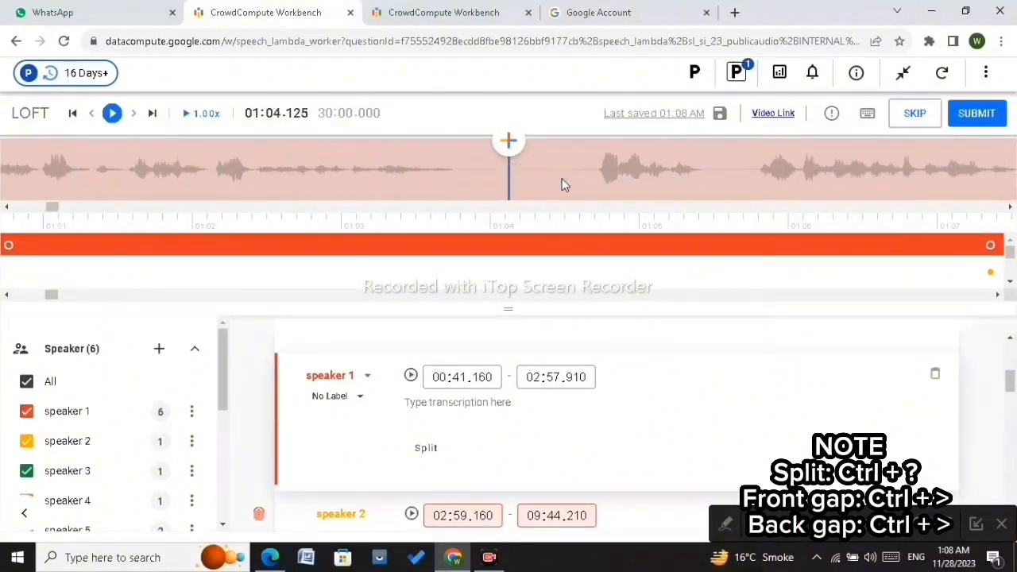
scroll(596, 169, down, 3)
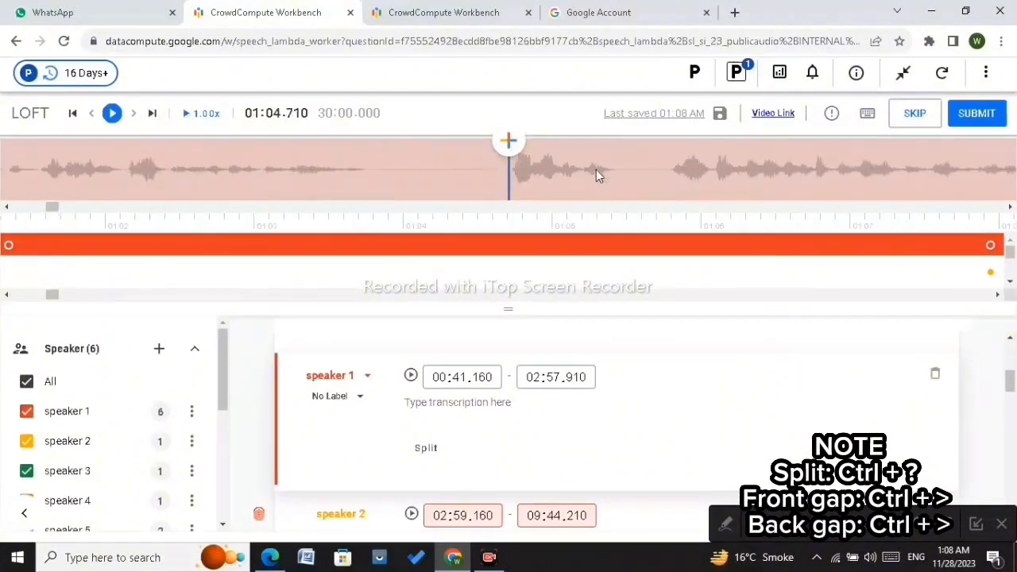
scroll(596, 169, up, 3)
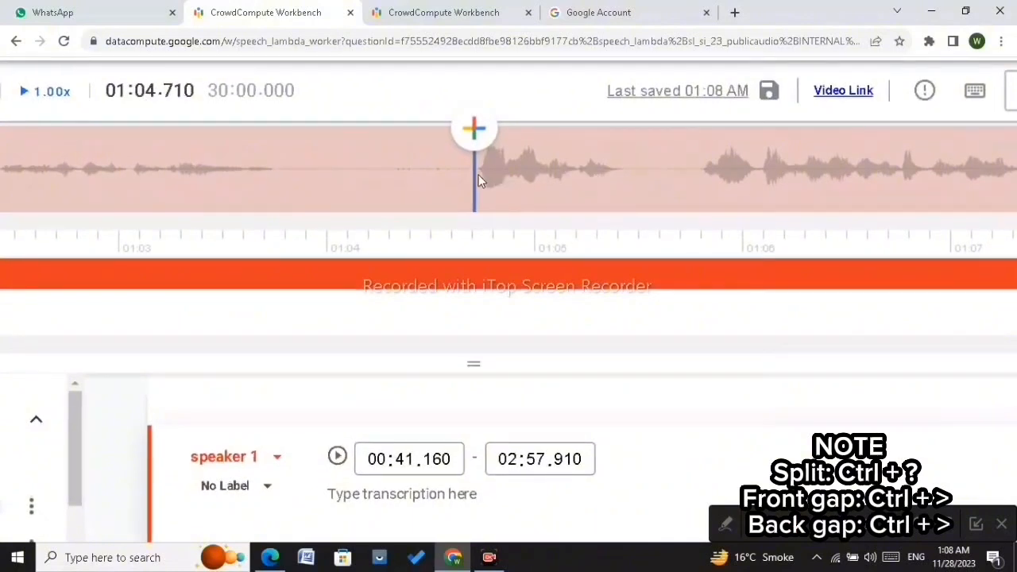
Step: Split the speaker 1 segment at about 01:03.745 and move the second part's start to about 01:04.725
click(274, 169)
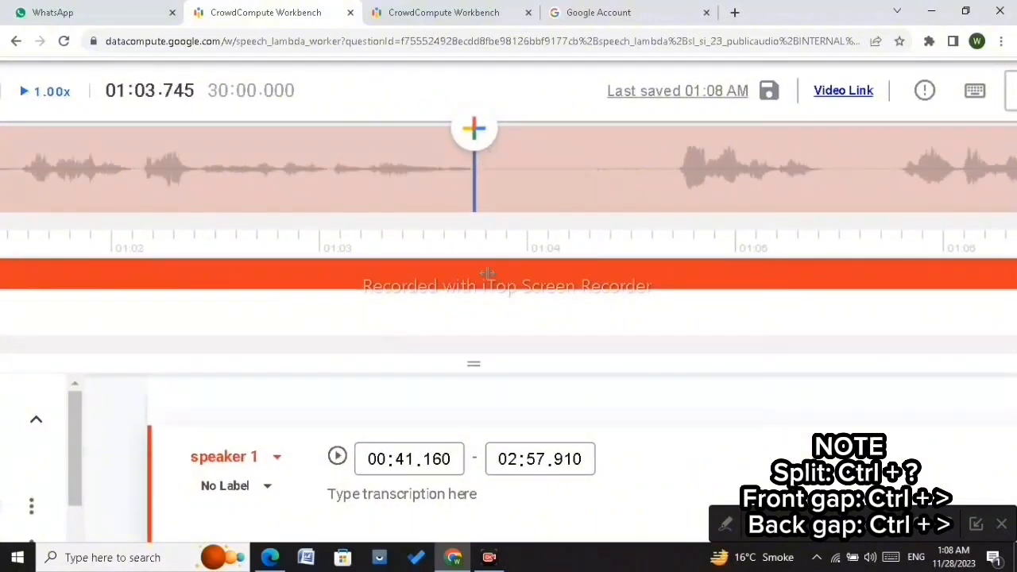
key(ctrl+slash)
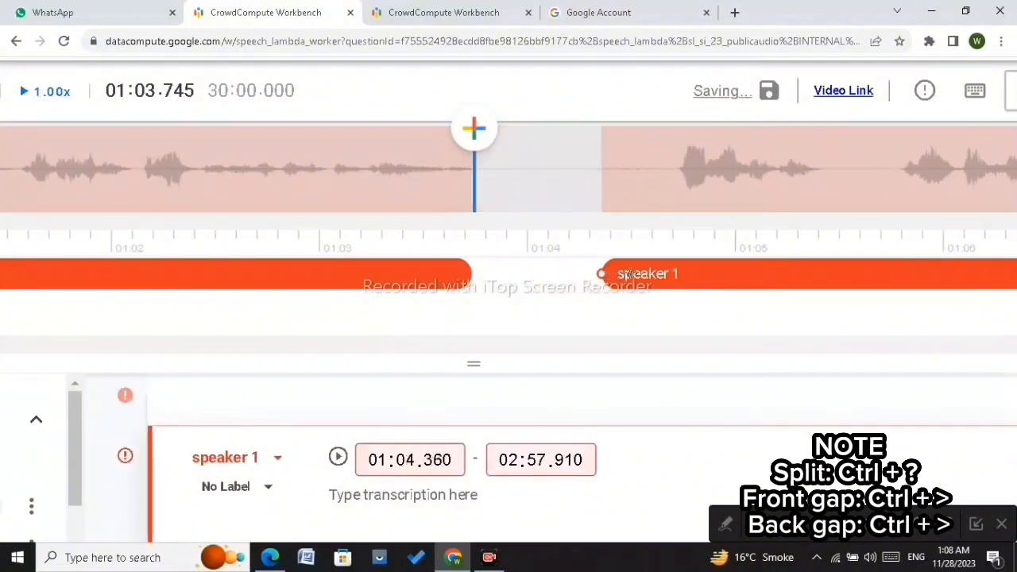
drag(473, 273, 677, 275)
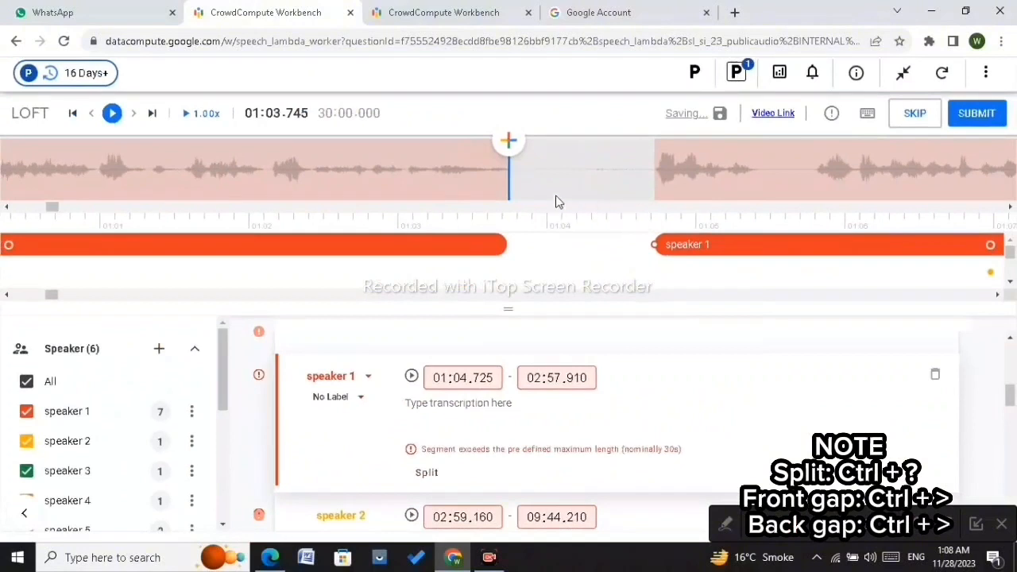
click(557, 203)
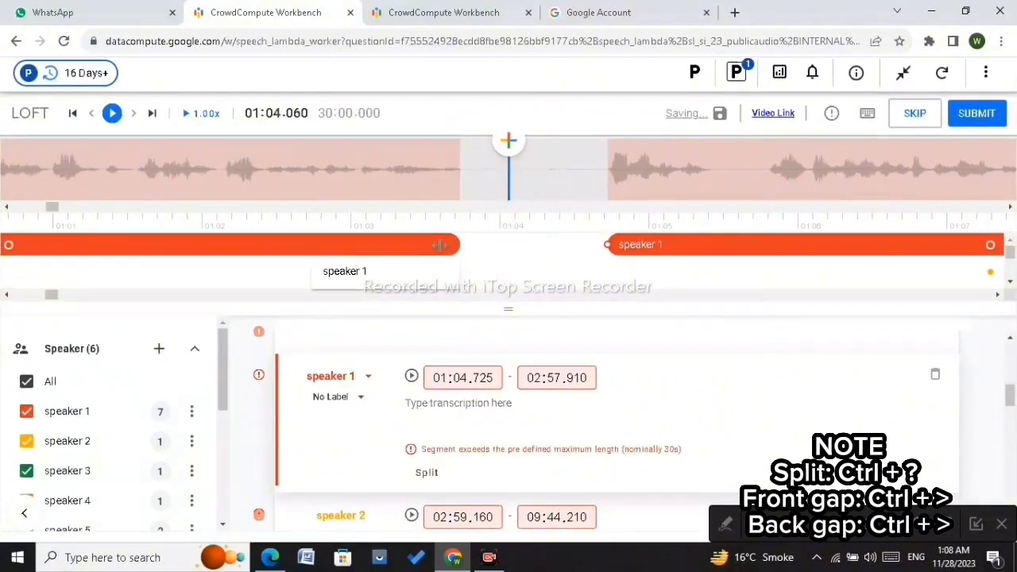
drag(439, 245, 461, 246)
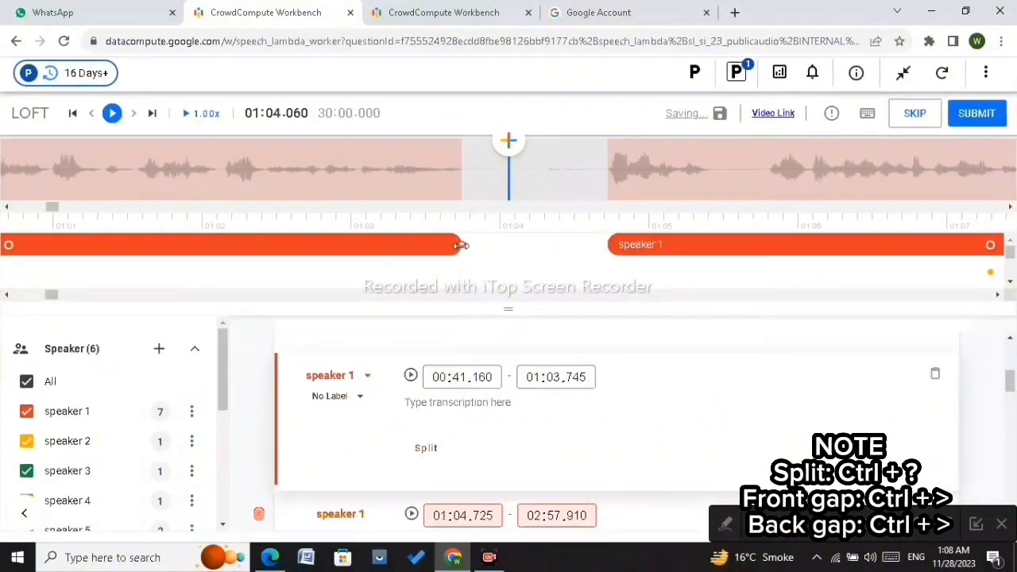
Step: Split the speaker 1 segment at about 01:25.55 and pull the first part's end back to about 01:24.645
click(560, 191)
scroll(559, 192, up, 5)
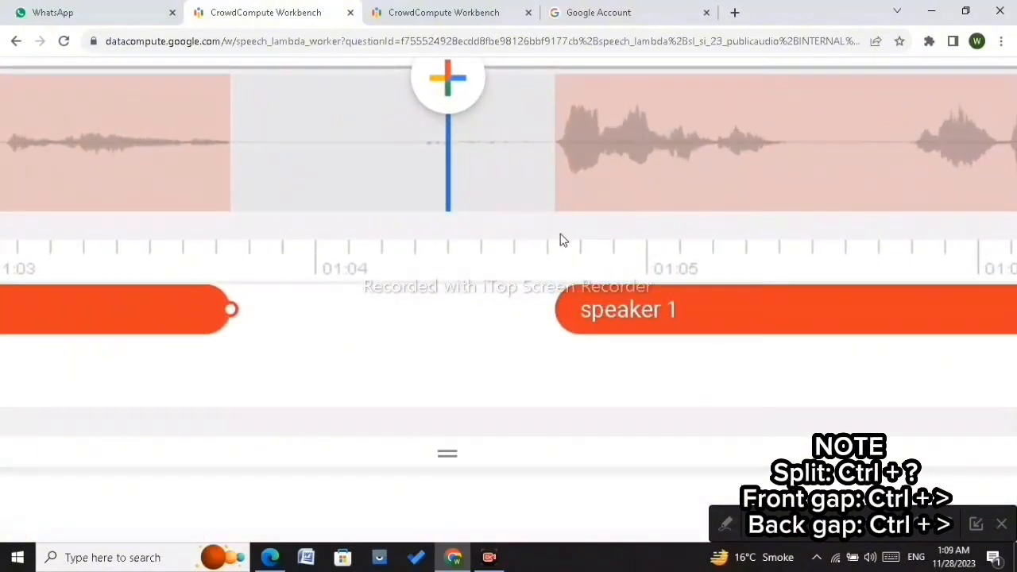
scroll(561, 236, down, 5)
scroll(554, 160, right, 8)
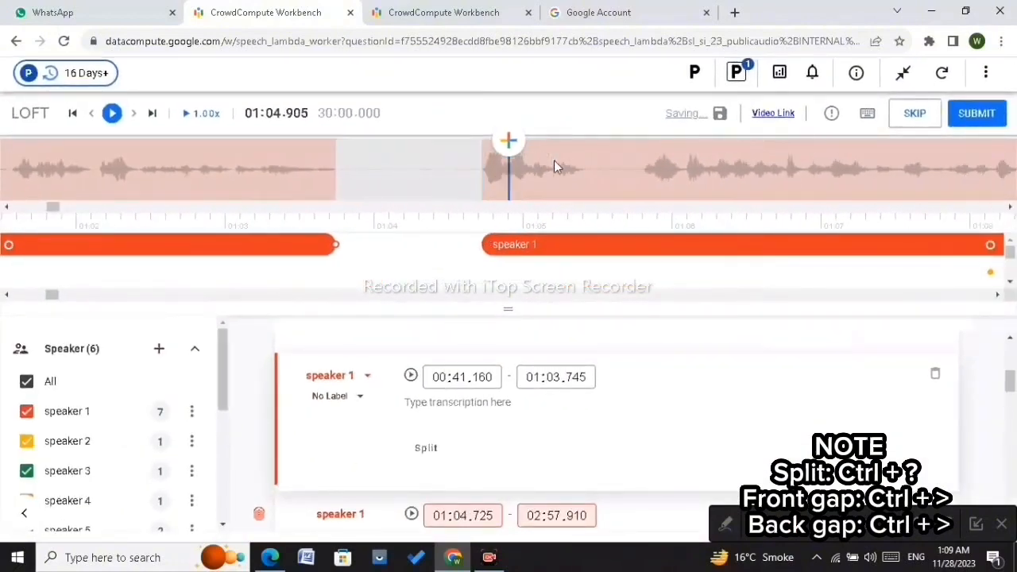
scroll(554, 159, right, 15)
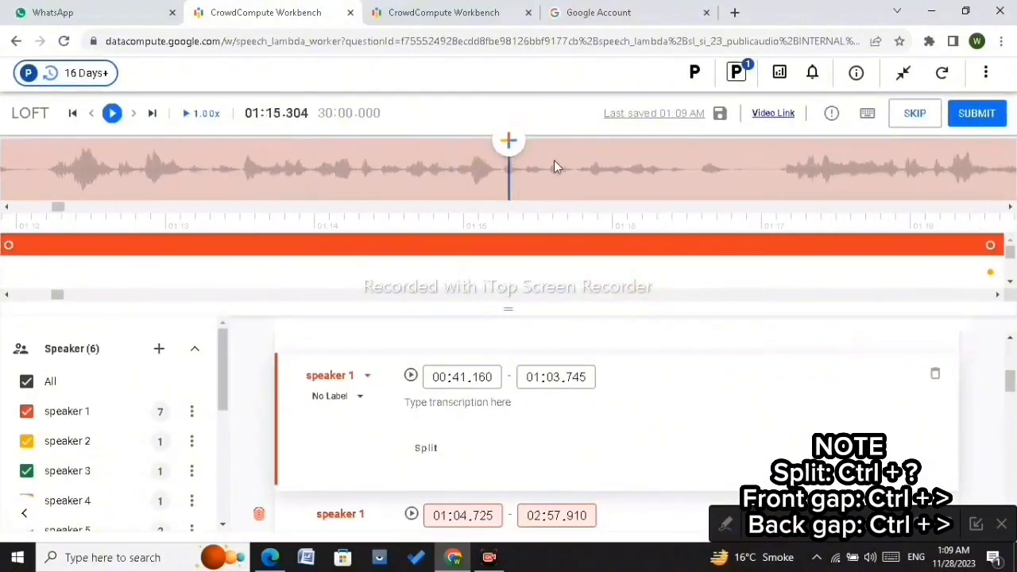
scroll(553, 160, right, 12)
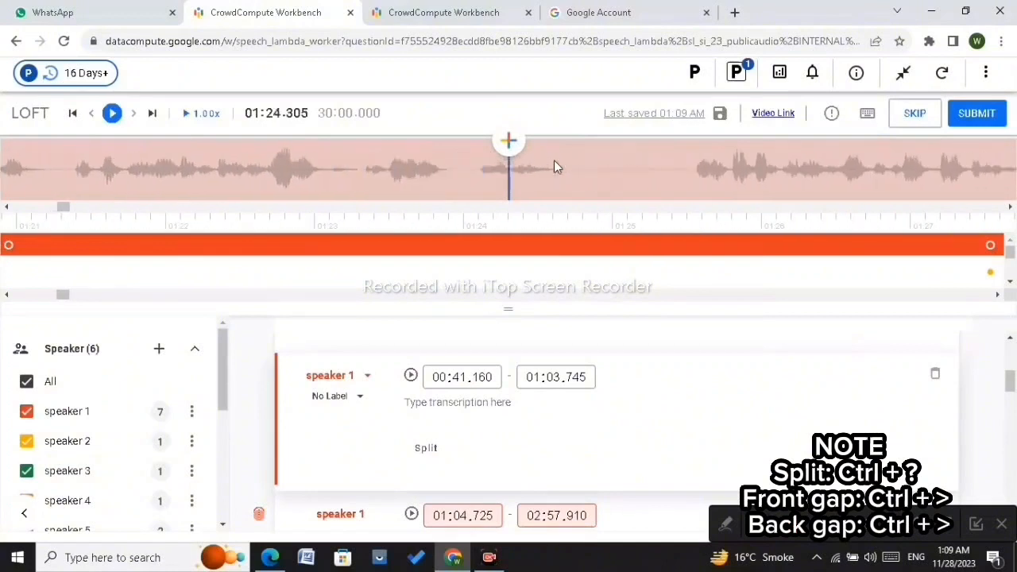
scroll(605, 172, right, 1)
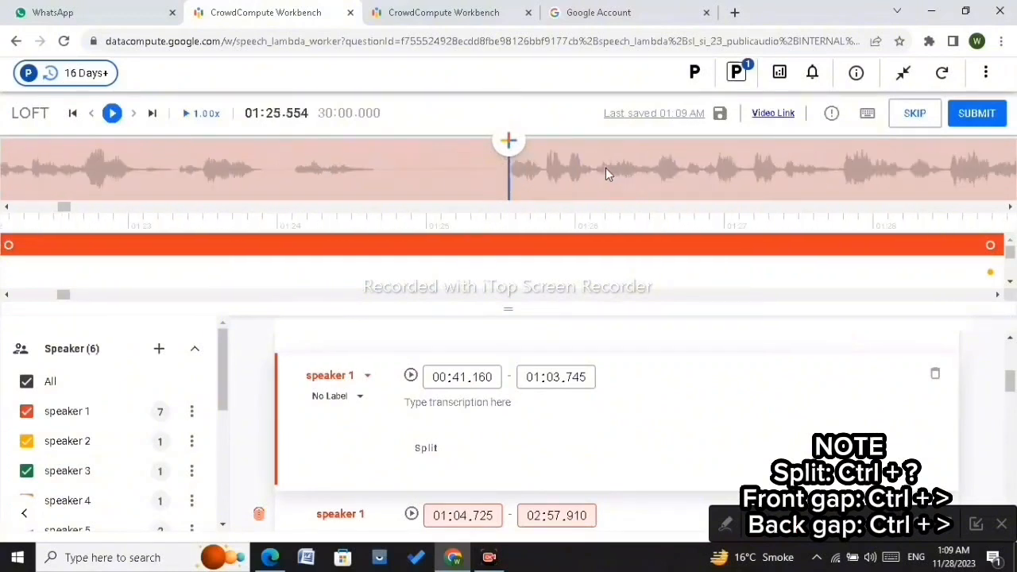
click(507, 247)
key(ctrl+slash)
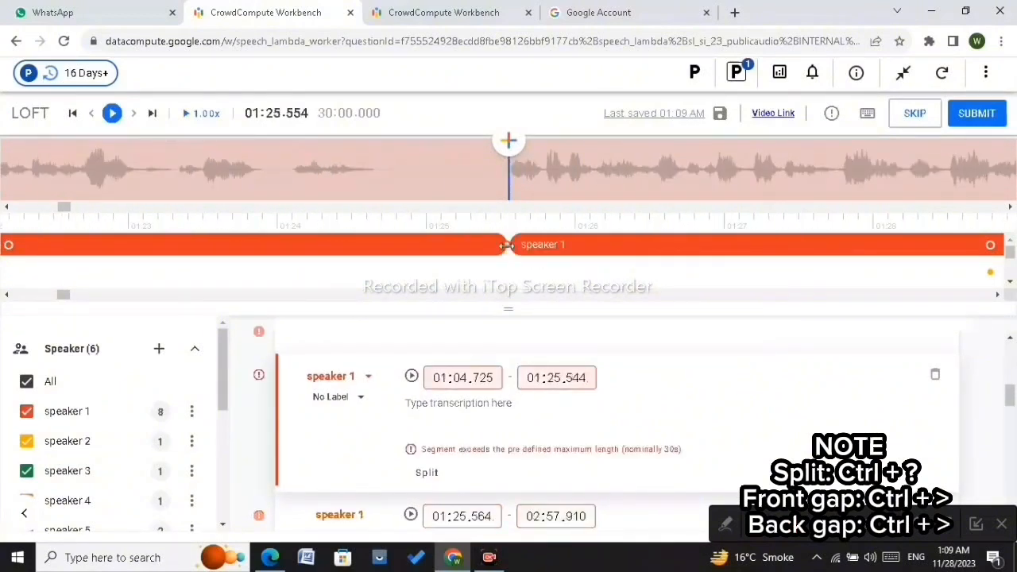
drag(506, 246, 373, 254)
Step: Split the speaker 1 segment at about 01:35.8 and pull the first part's end back to about 01:35.25
scroll(563, 158, right, 9)
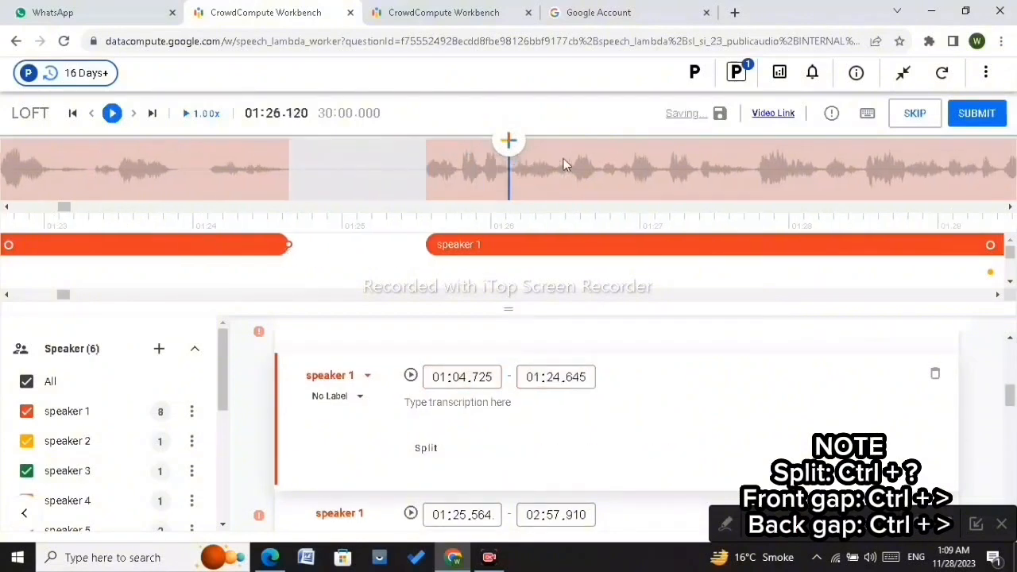
scroll(564, 159, right, 7)
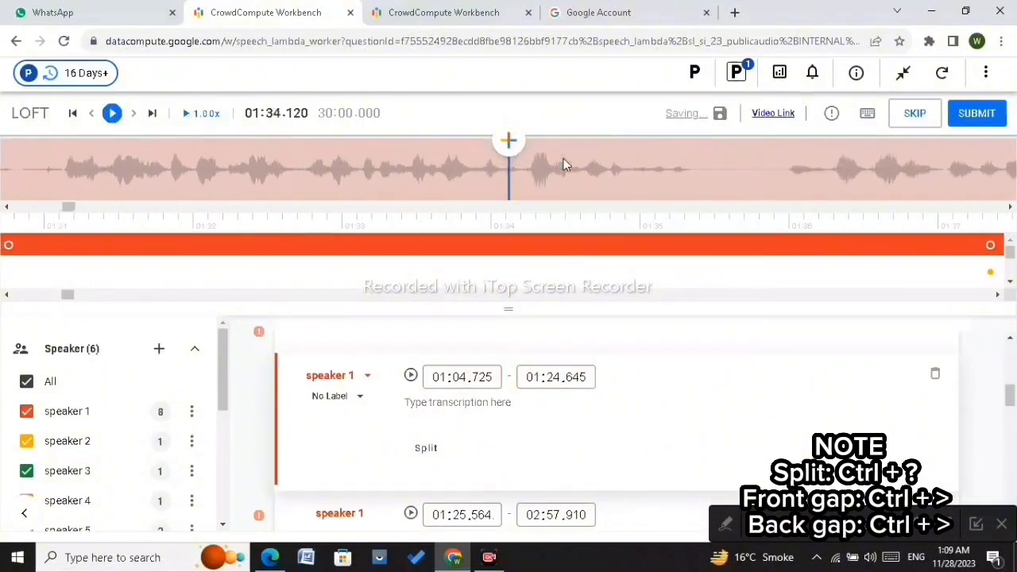
click(489, 169)
scroll(539, 240, up, 5)
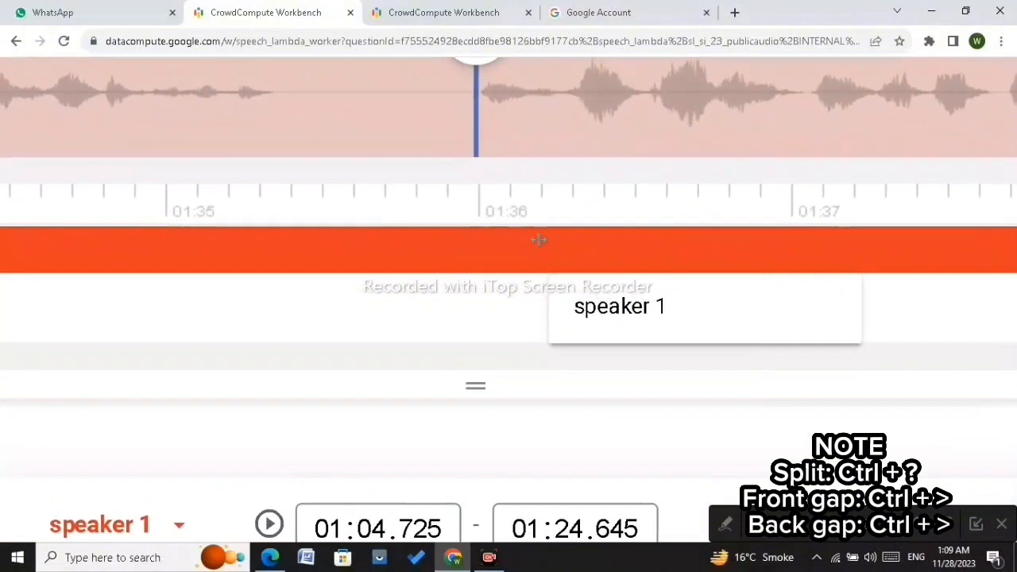
key(Left)
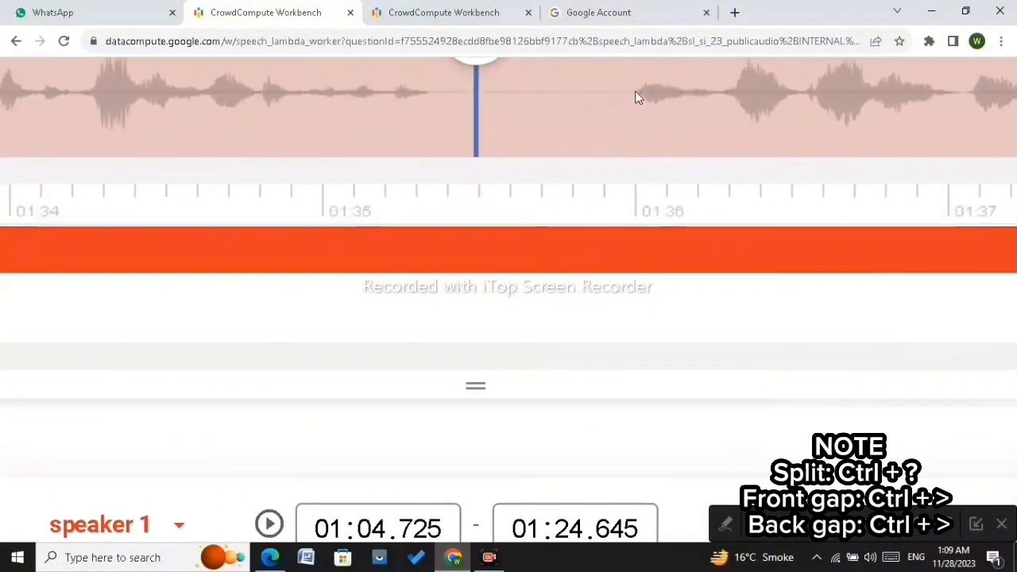
key(Right)
scroll(604, 293, up, 1)
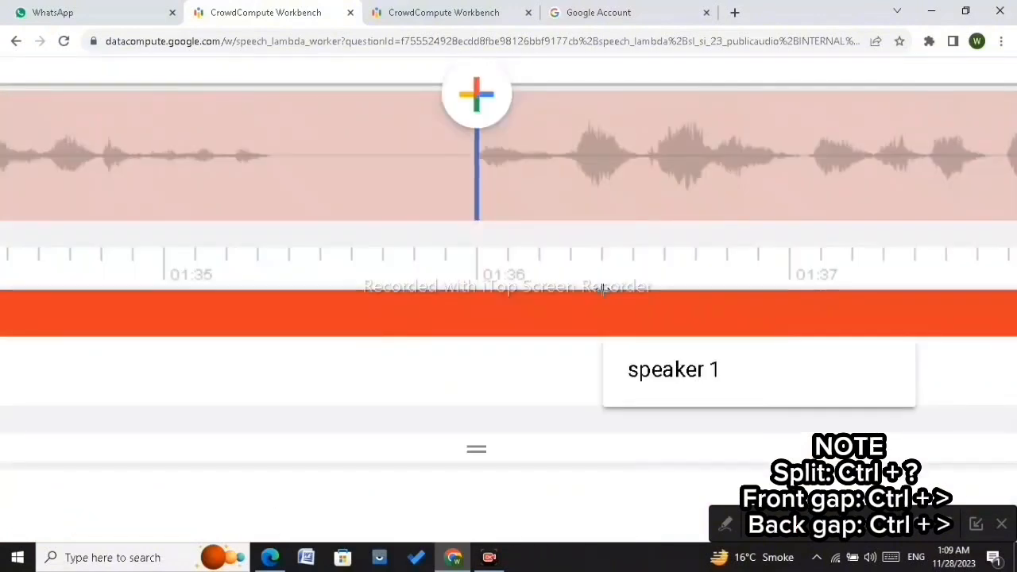
scroll(604, 289, up, 1)
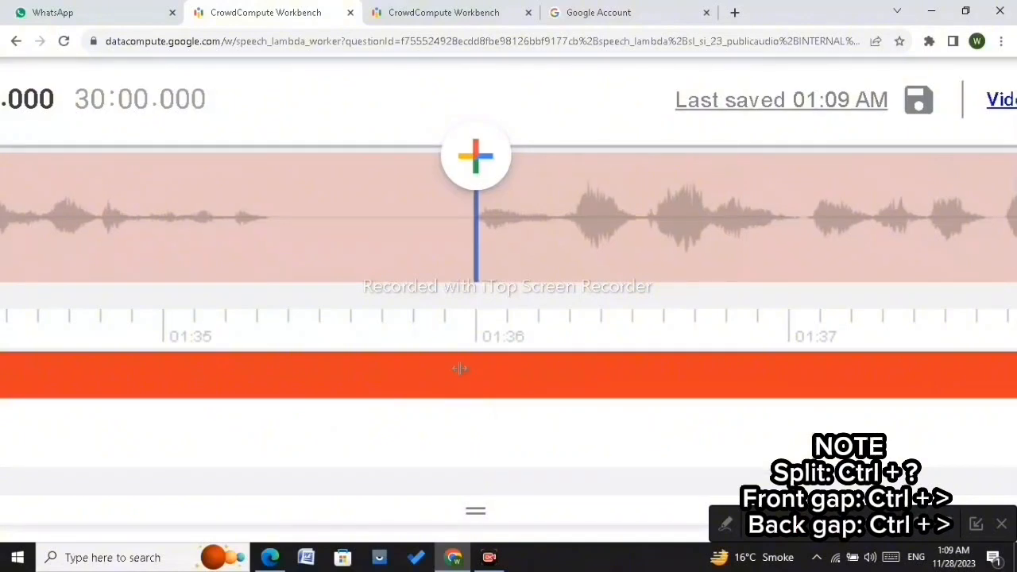
key(ctrl+question)
drag(472, 375, 270, 377)
key(Left)
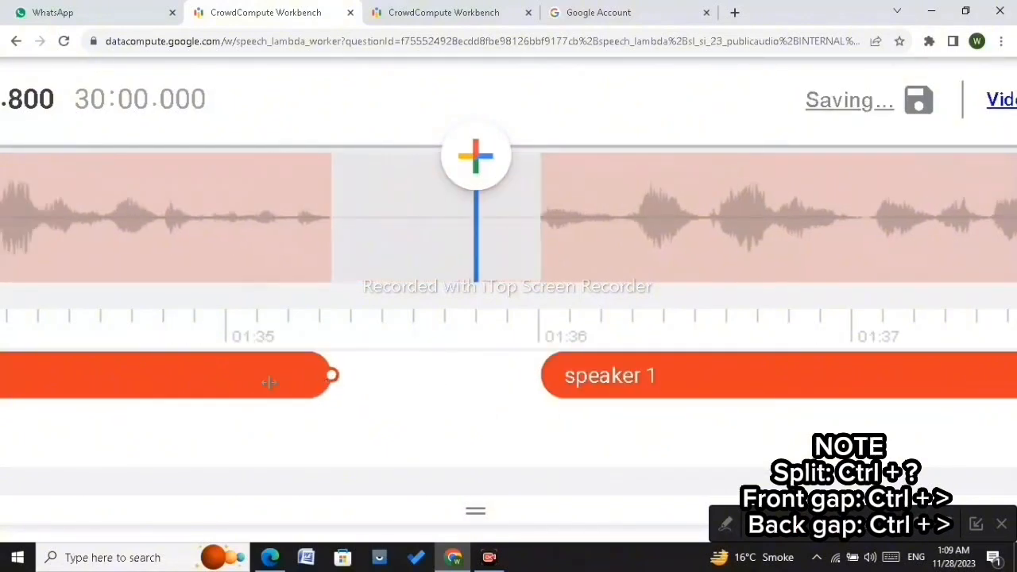
Step: Move the start of the second speaker 1 part to about 01:36.005
click(548, 376)
drag(541, 375, 538, 376)
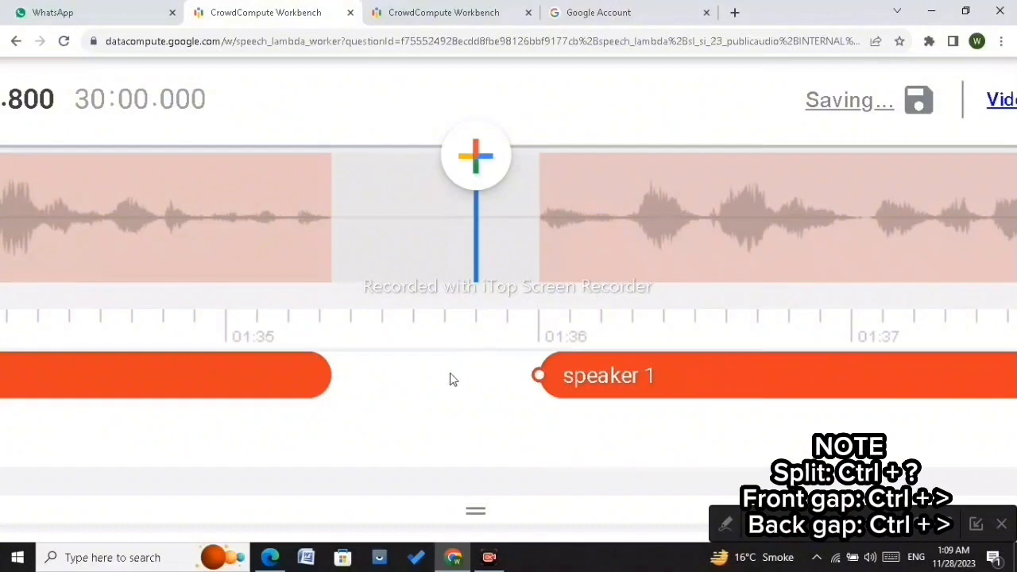
key(ctrl+minus)
key(ctrl+minus)
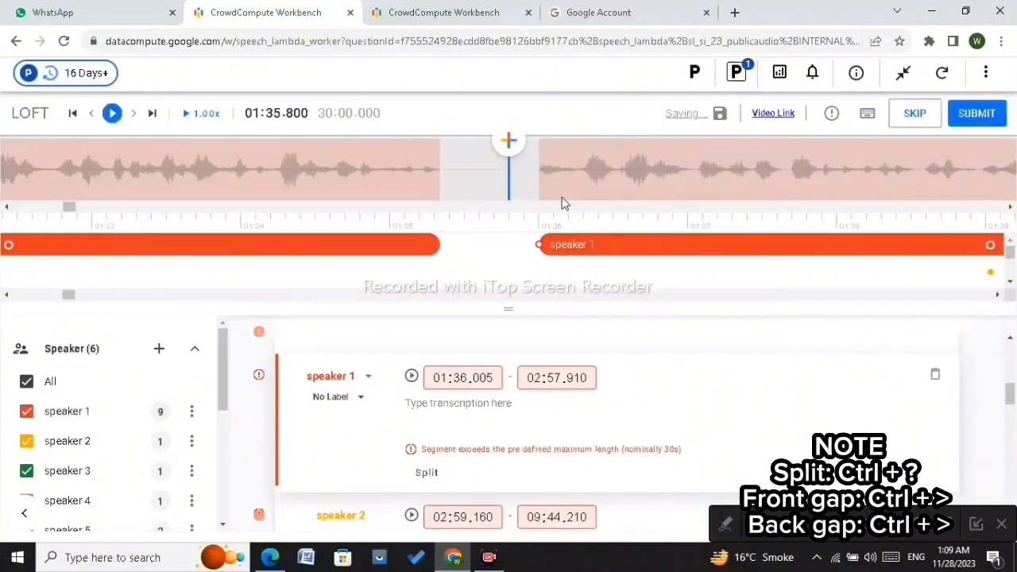
Step: Step through and play the audio around 01:38 to 01:41 to check for a pause
scroll(562, 203, right, 10)
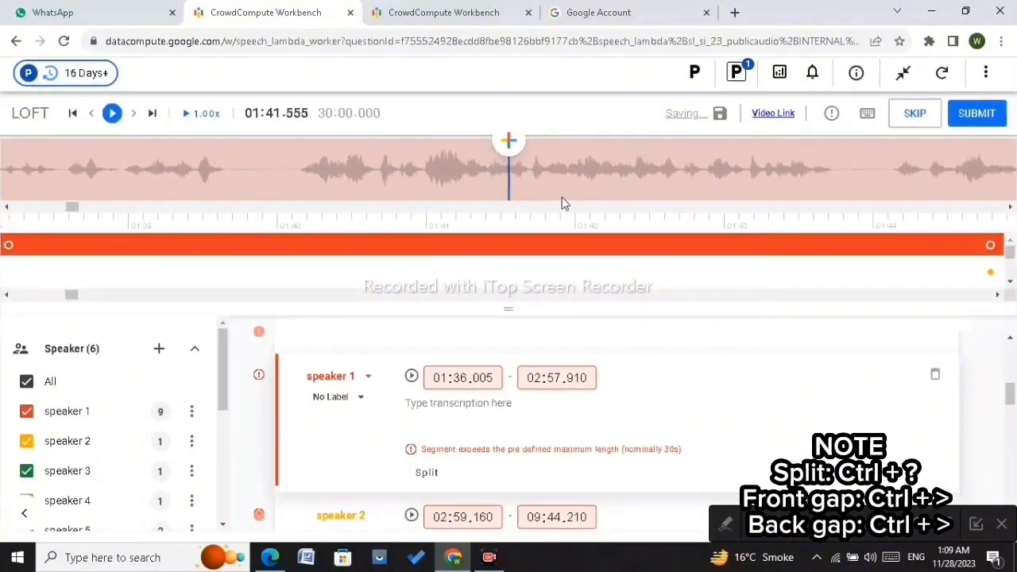
click(298, 166)
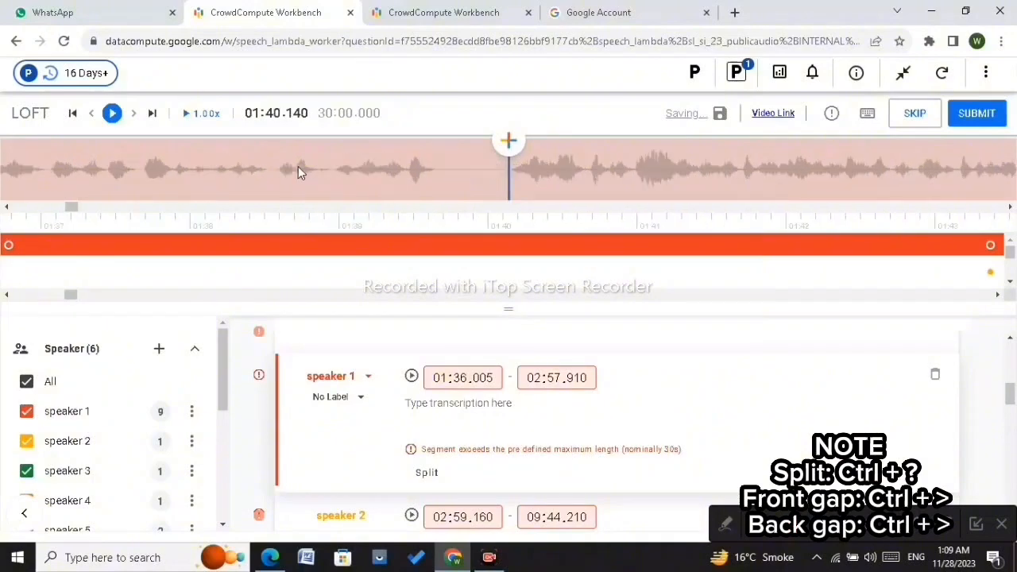
scroll(298, 166, left, 1)
scroll(510, 199, up, 5)
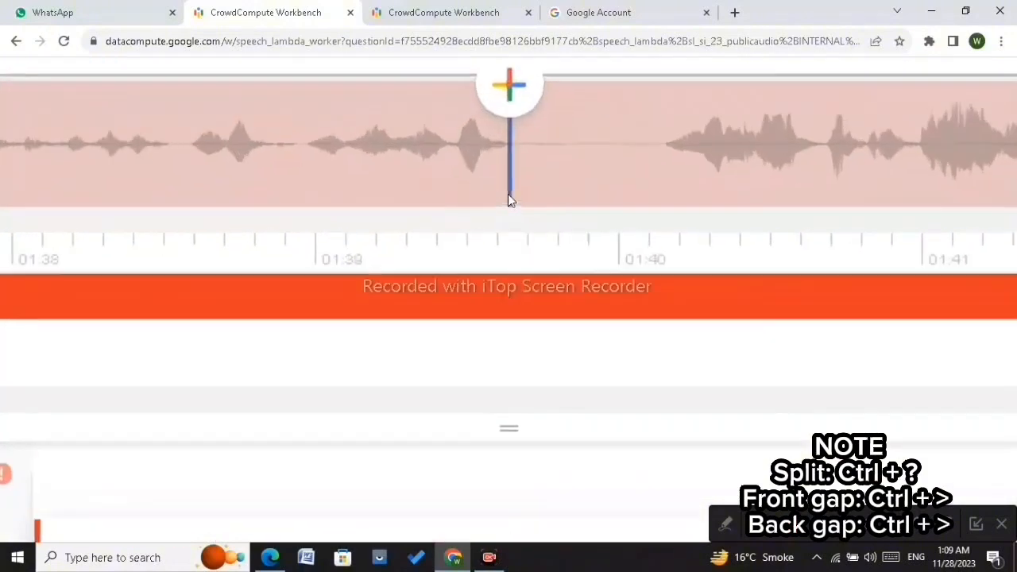
click(569, 107)
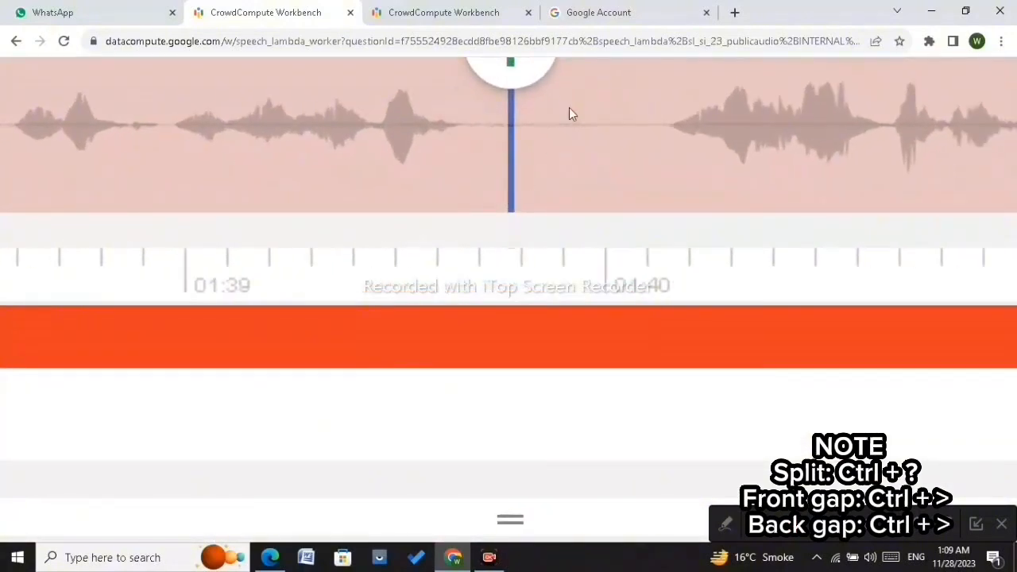
click(459, 125)
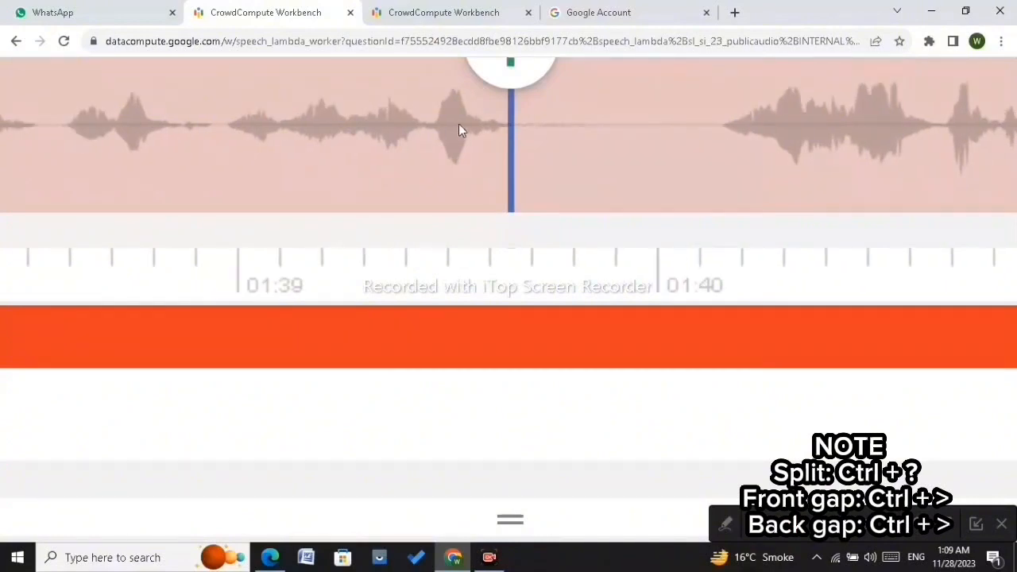
key(Right)
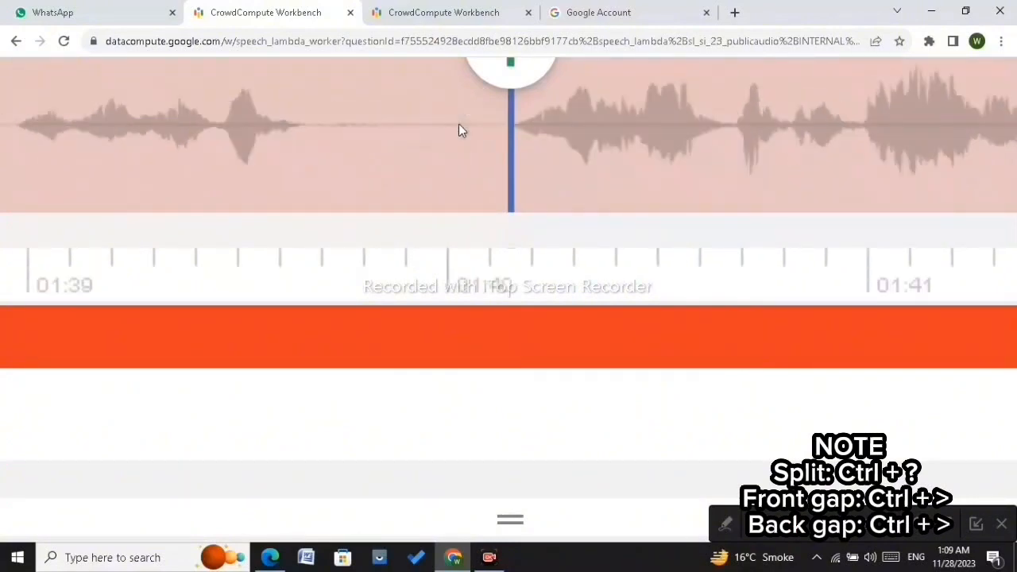
click(480, 161)
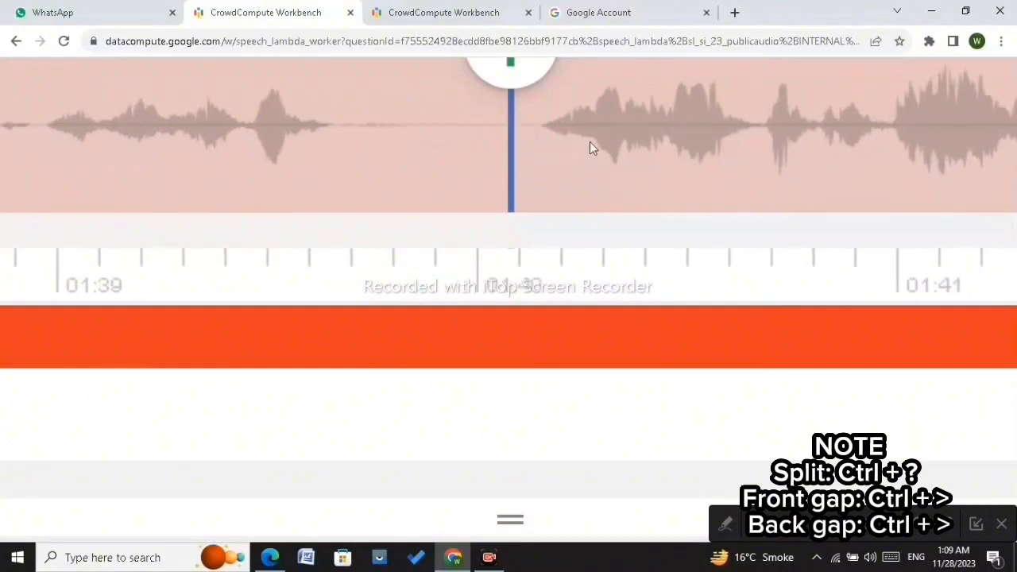
click(536, 125)
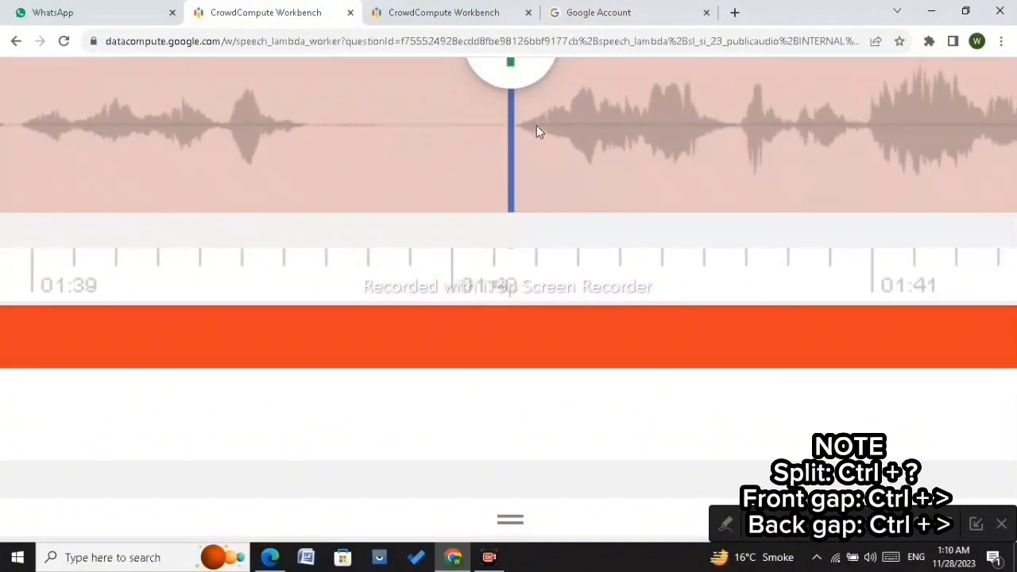
scroll(509, 393, up, 2)
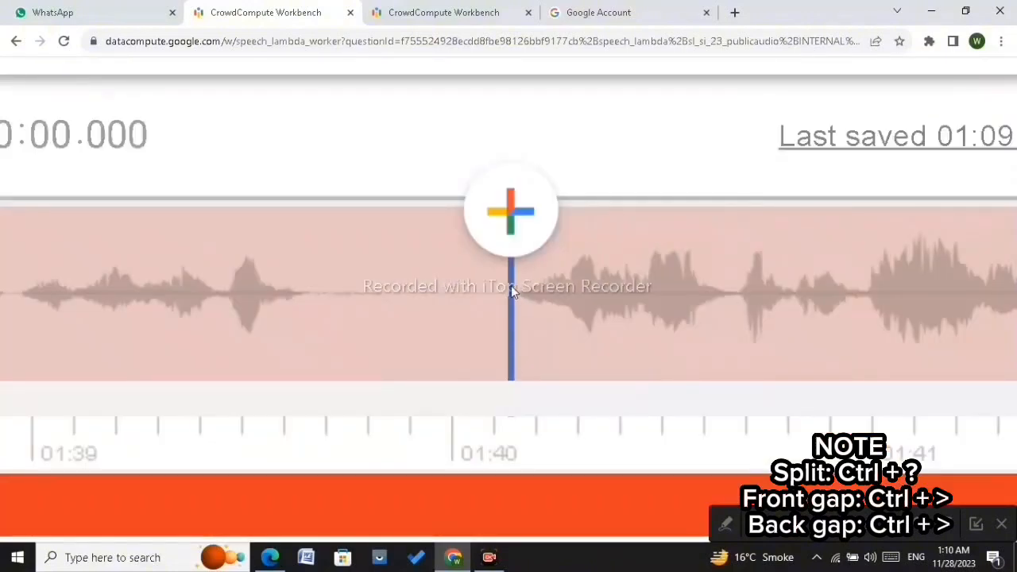
scroll(511, 287, up, 1)
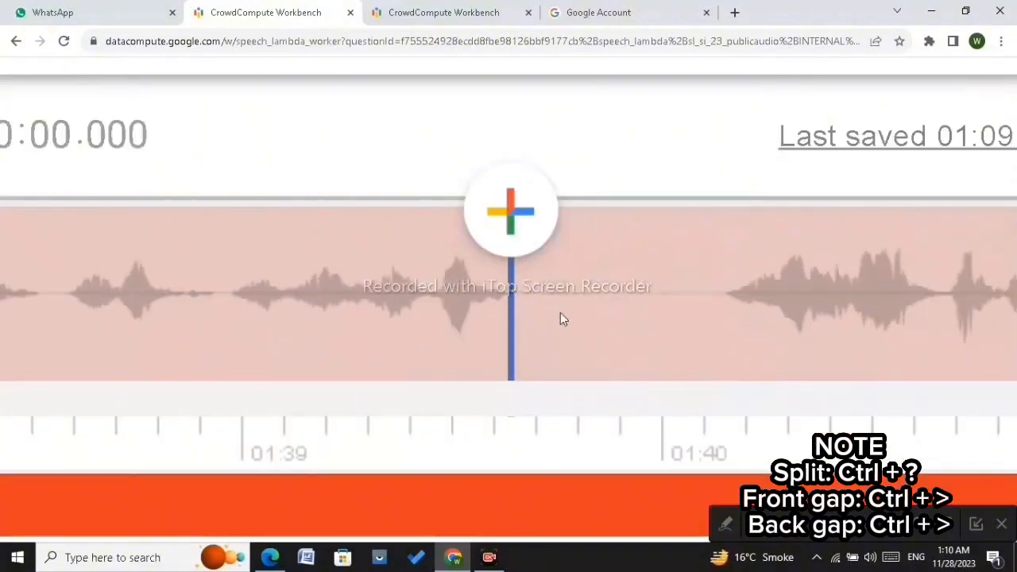
scroll(522, 294, down, 1)
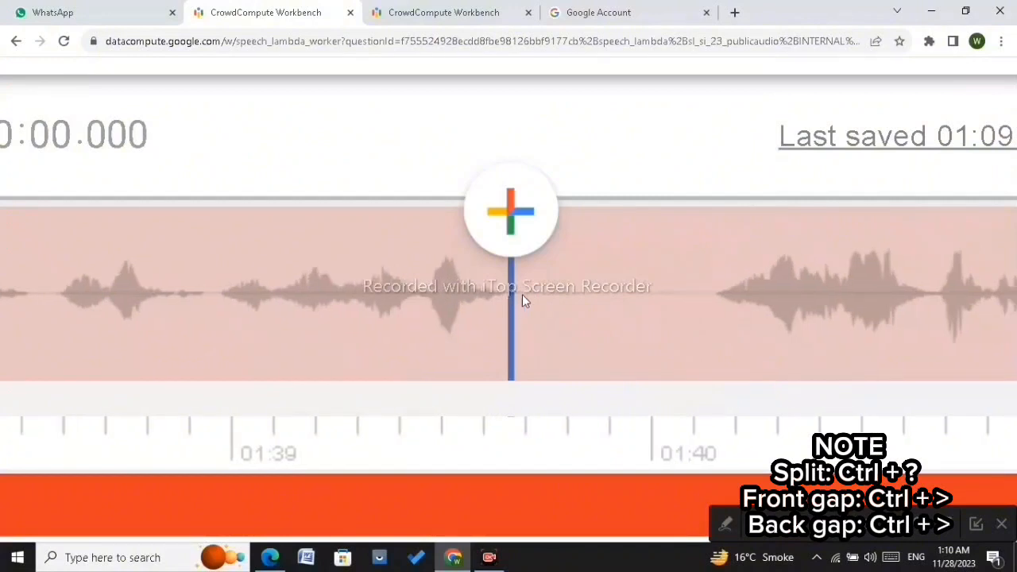
scroll(506, 291, up, 1)
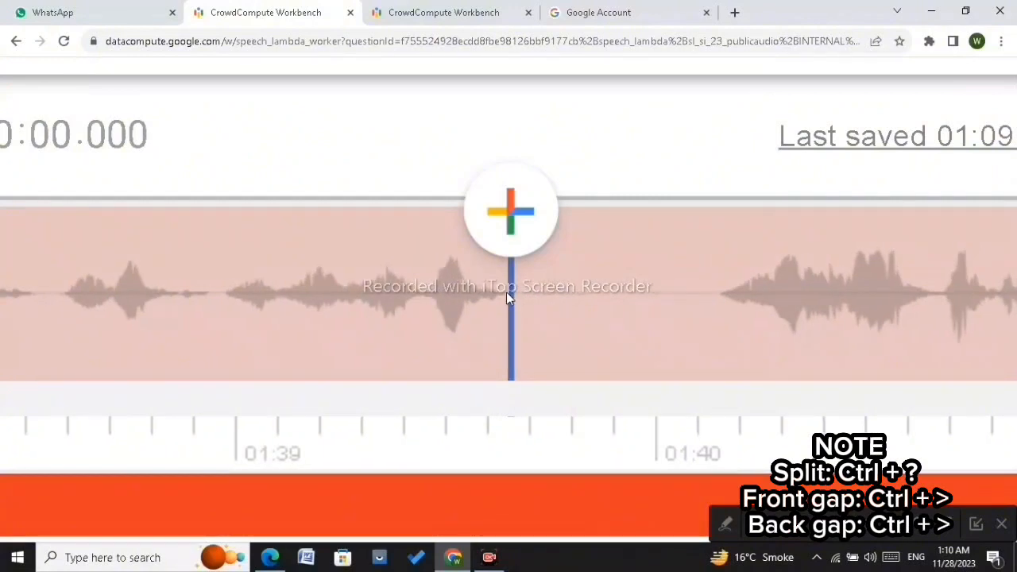
scroll(506, 292, down, 3)
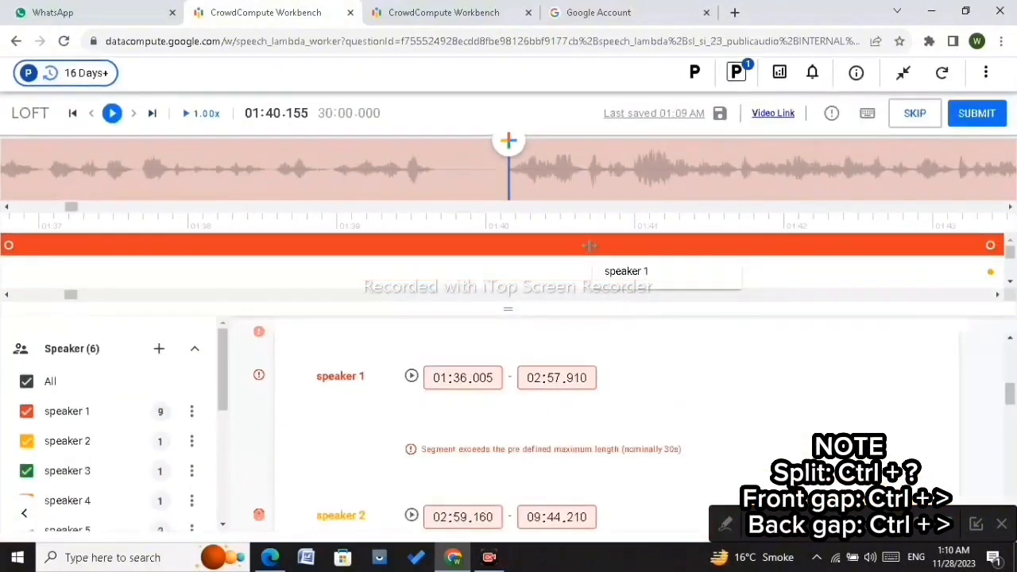
Step: Split the speaker 1 segment at about 01:49.65, pull the first part's end back to 01:48.925 and start the second at 01:49.665
click(589, 246)
scroll(586, 244, down, 10)
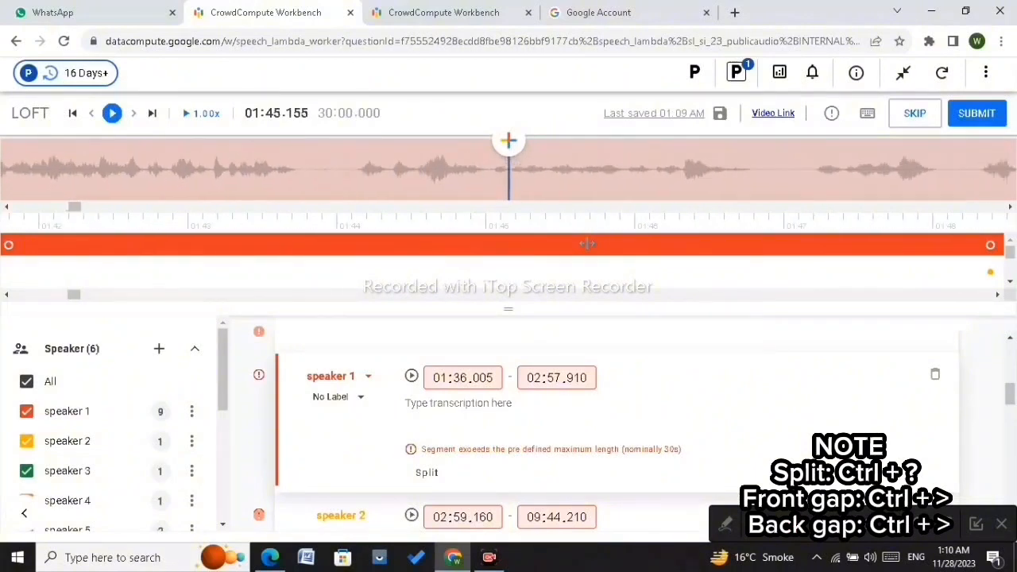
scroll(586, 244, down, 7)
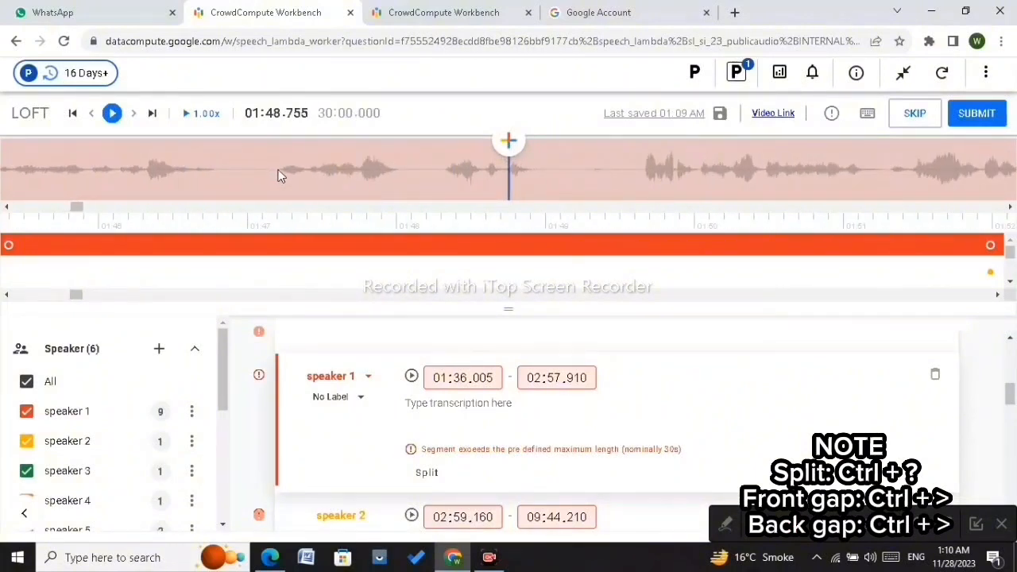
scroll(278, 173, up, 4)
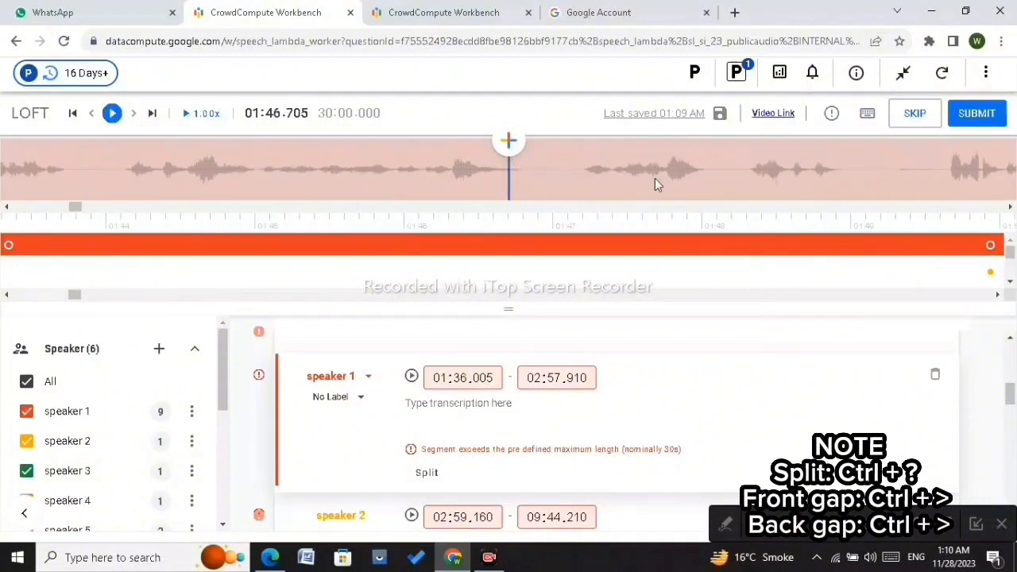
scroll(700, 178, down, 2)
scroll(693, 174, down, 2)
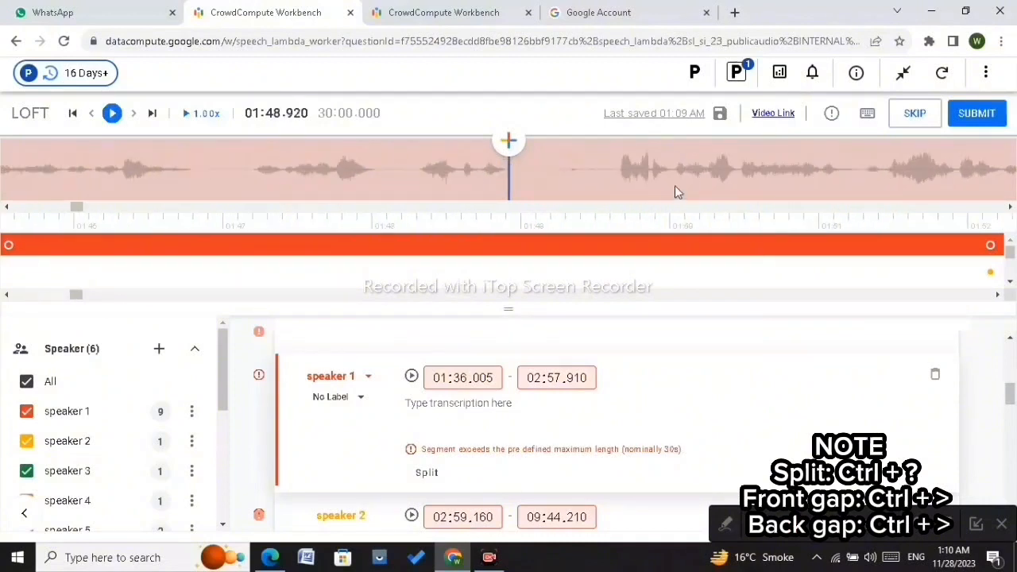
scroll(619, 175, down, 1)
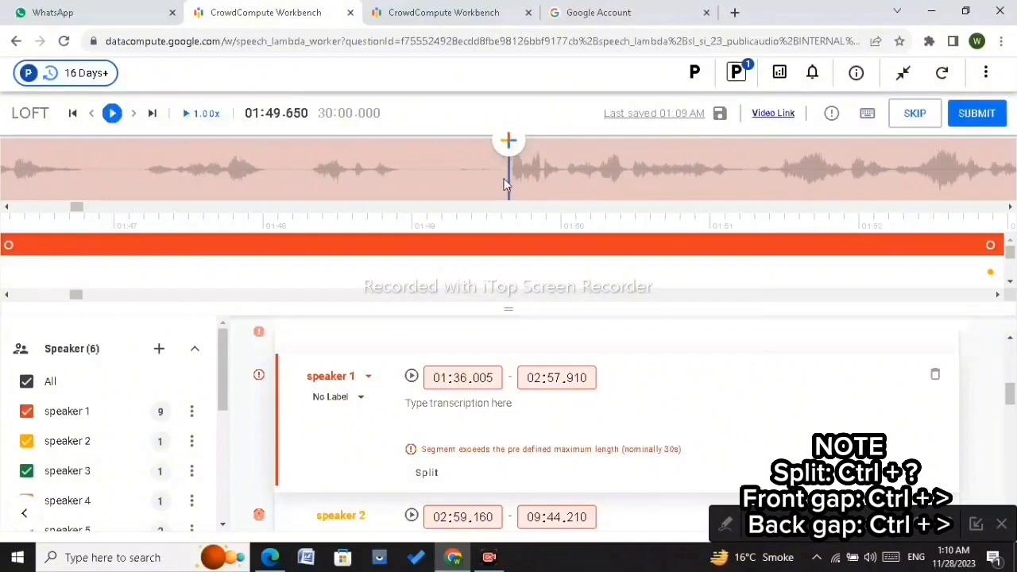
key(ctrl+question)
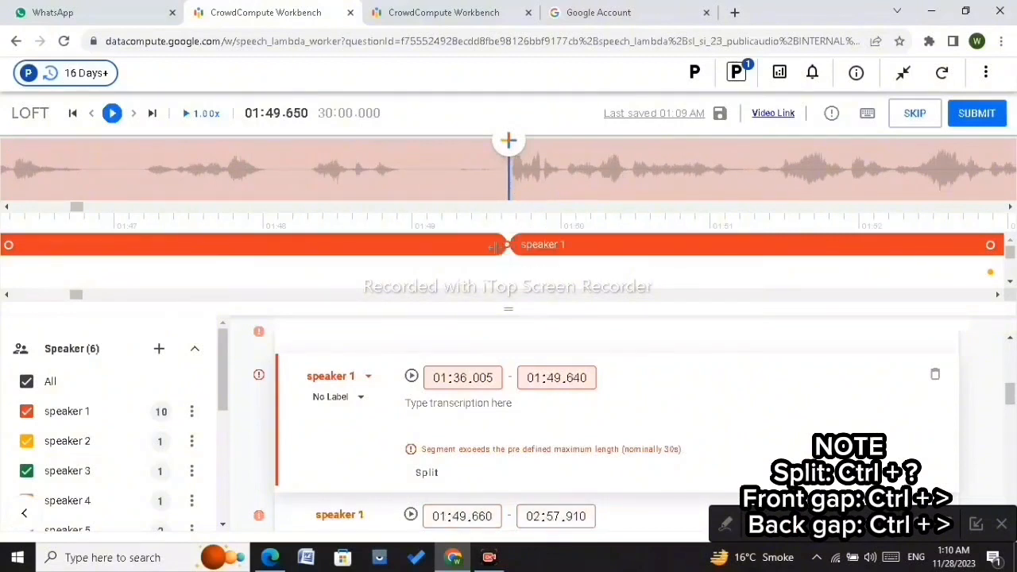
drag(502, 246, 402, 264)
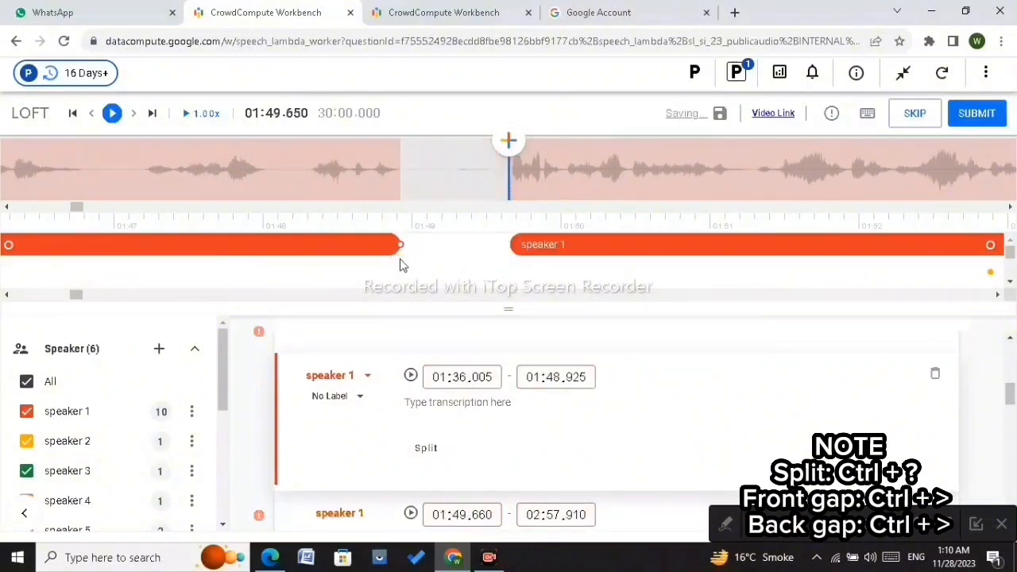
scroll(402, 265, down, 1)
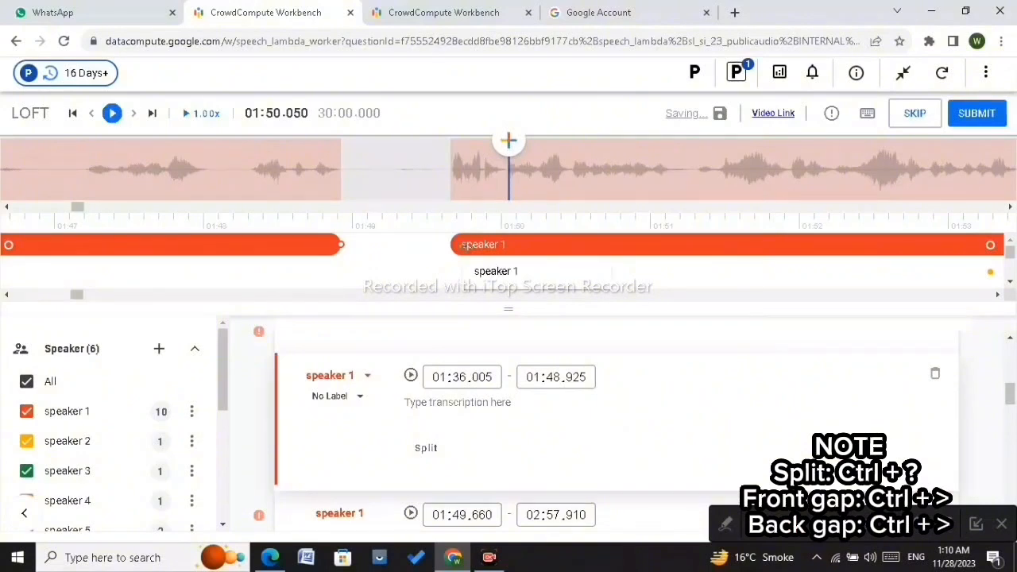
click(467, 244)
drag(448, 243, 450, 243)
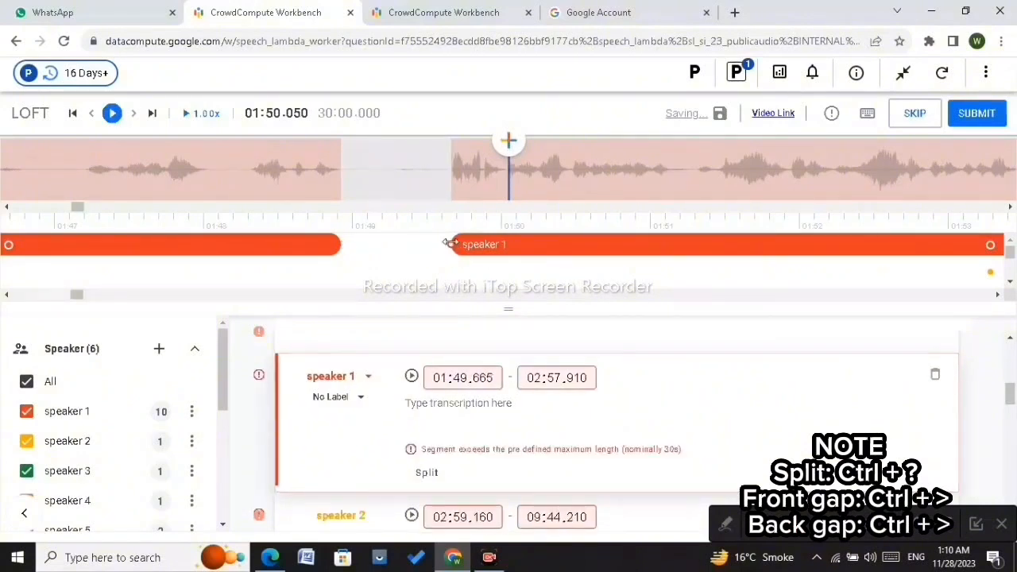
Step: Split the speaker 1 segment at about 02:00.27
scroll(558, 171, down, 10)
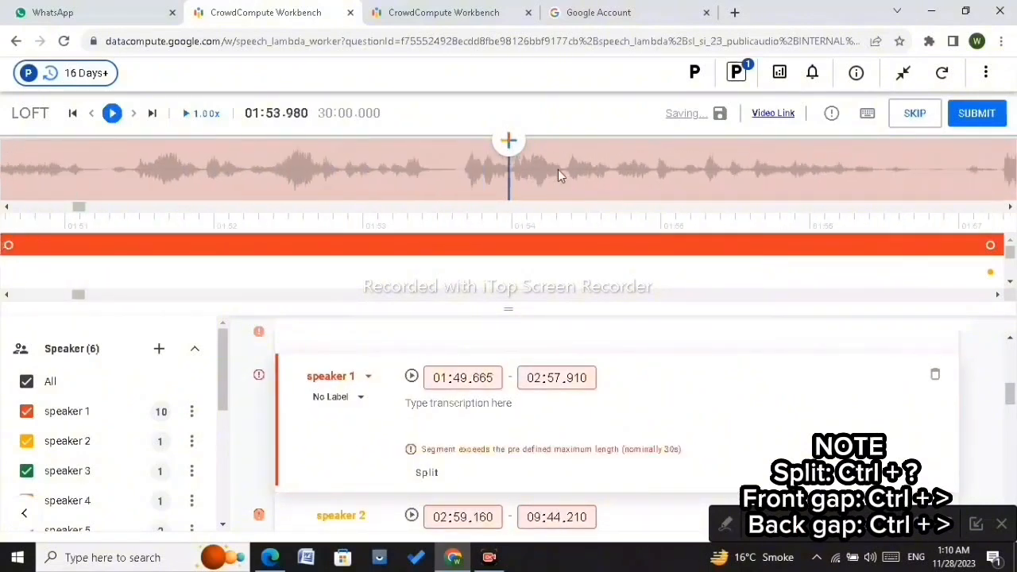
scroll(557, 169, down, 9)
scroll(558, 169, down, 6)
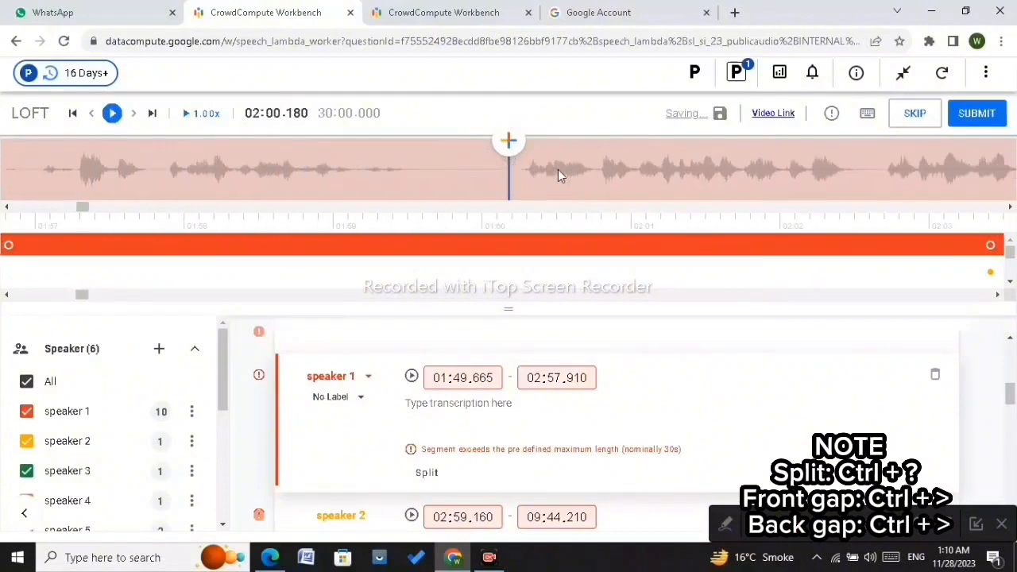
scroll(522, 169, down, 1)
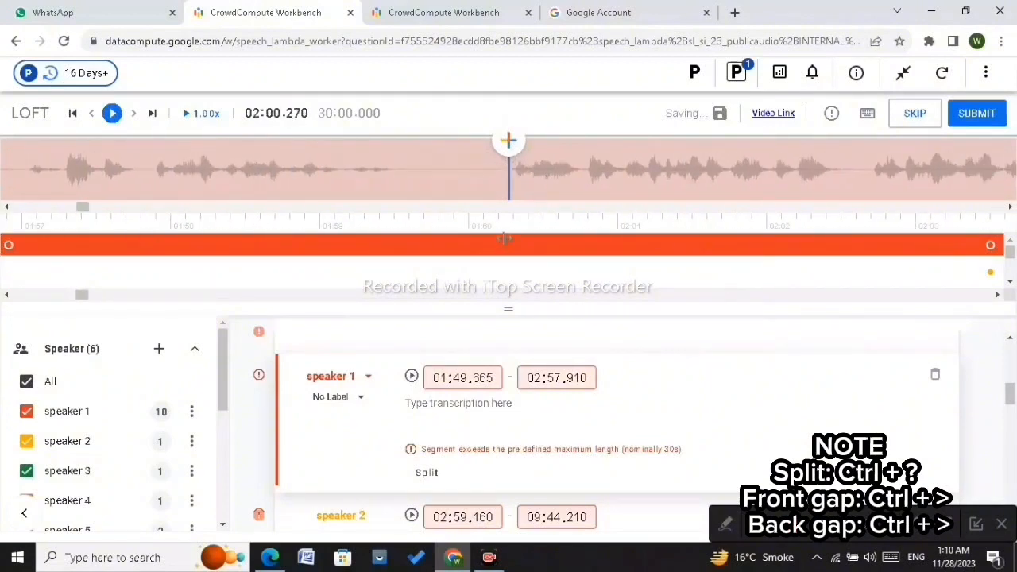
key(ctrl+shift+slash)
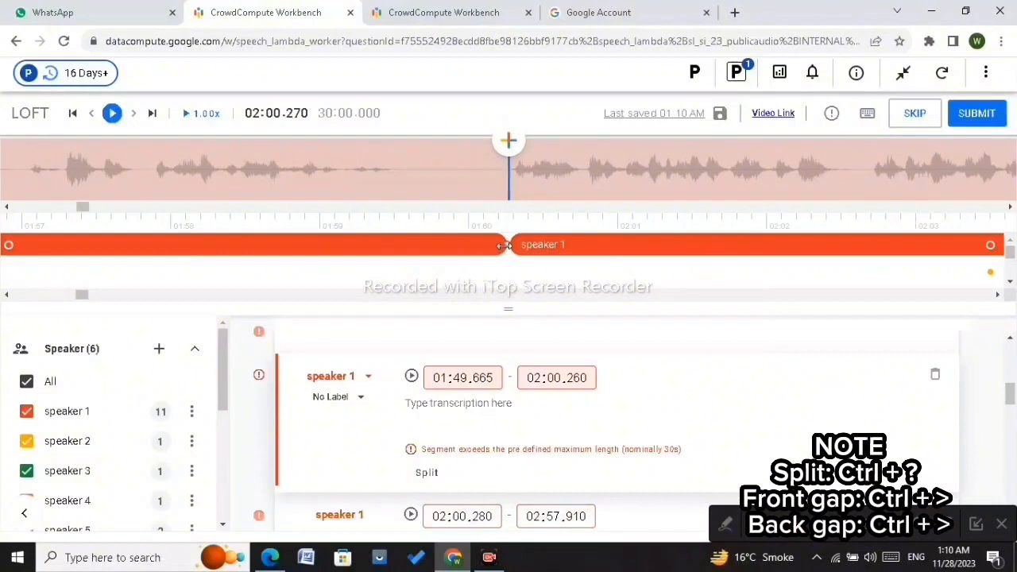
Step: Trim the split at 02:00: end the first speaker 1 part at 01:59.475 and start the second part at 02:00.290
drag(505, 240, 386, 261)
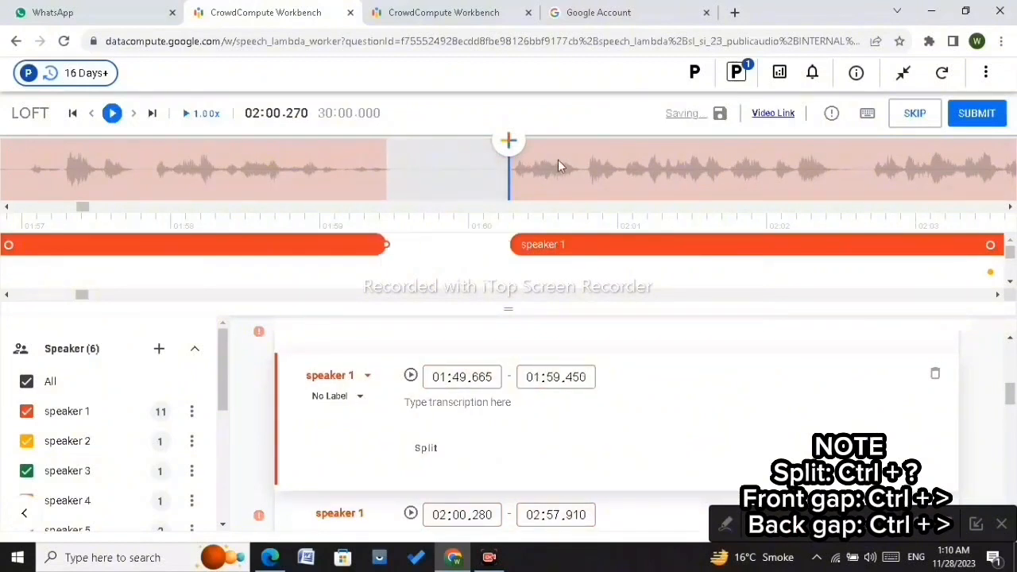
scroll(558, 166, down, 3)
scroll(557, 160, down, 3)
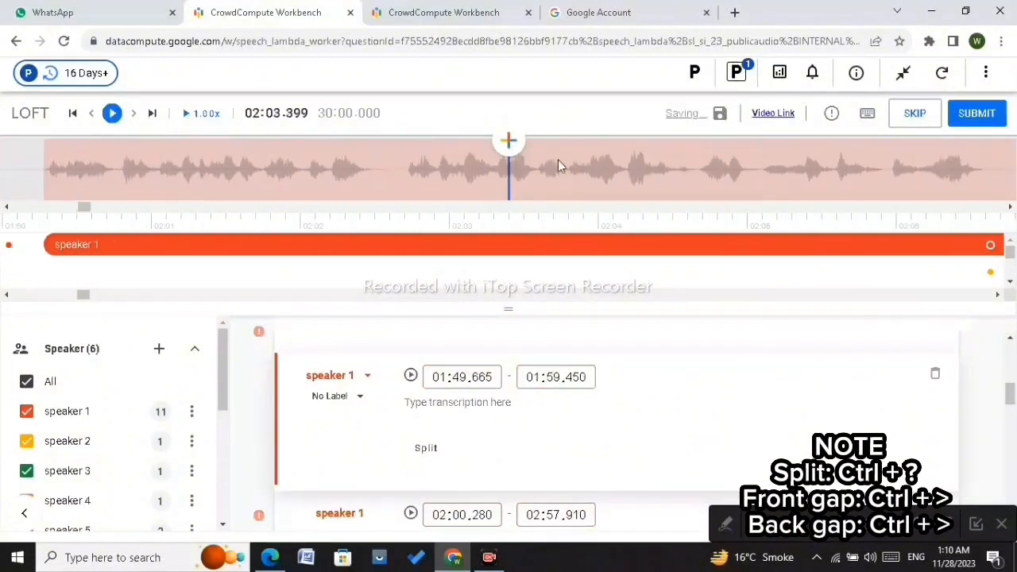
scroll(558, 160, up, 3)
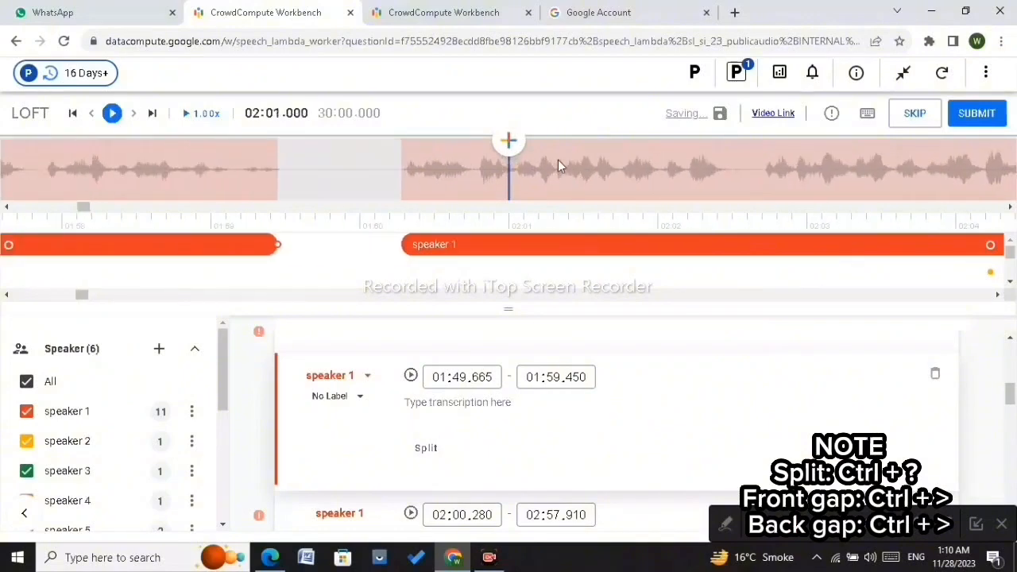
scroll(557, 160, up, 4)
click(365, 325)
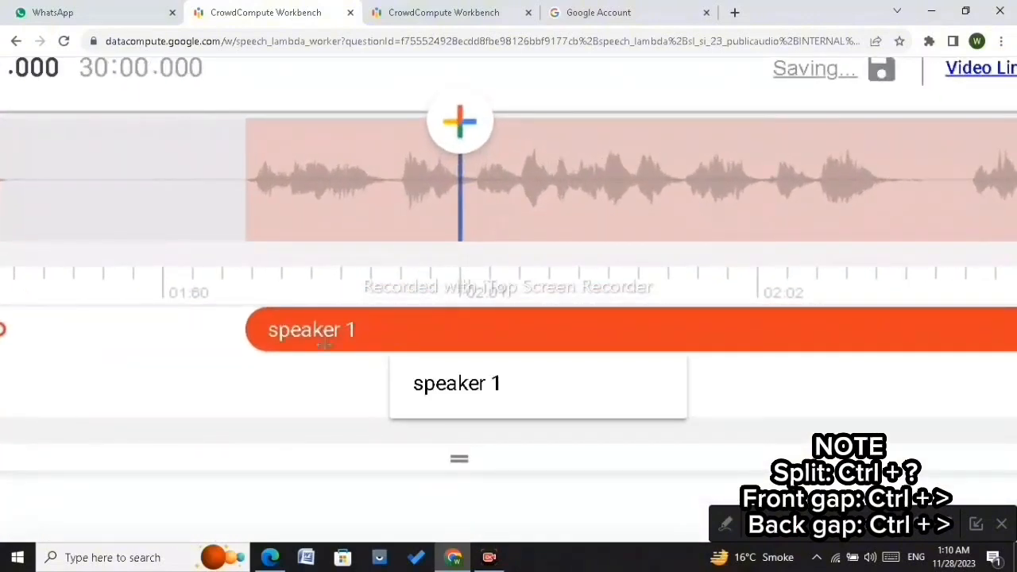
drag(242, 329, 247, 331)
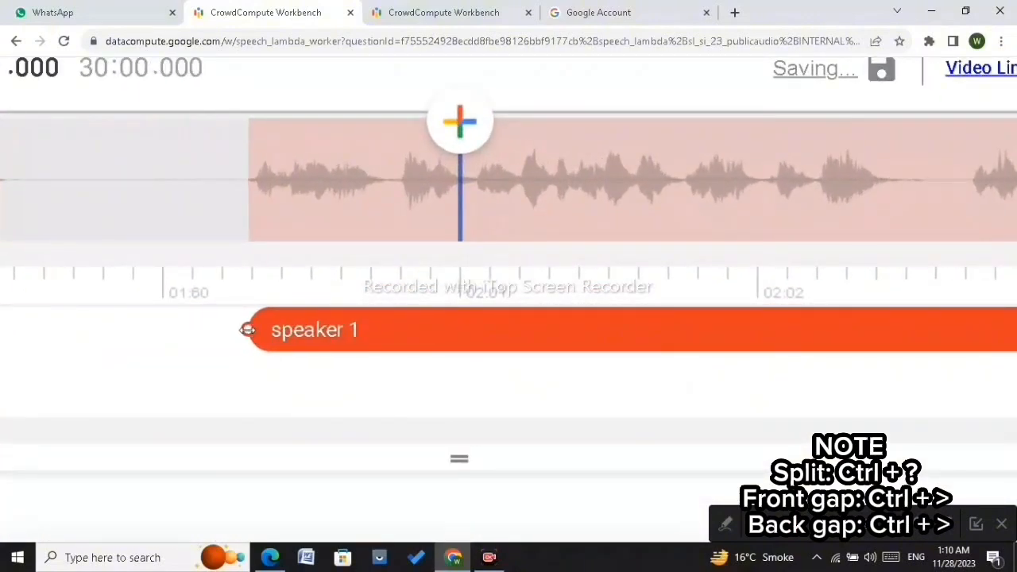
scroll(238, 224, up, 2)
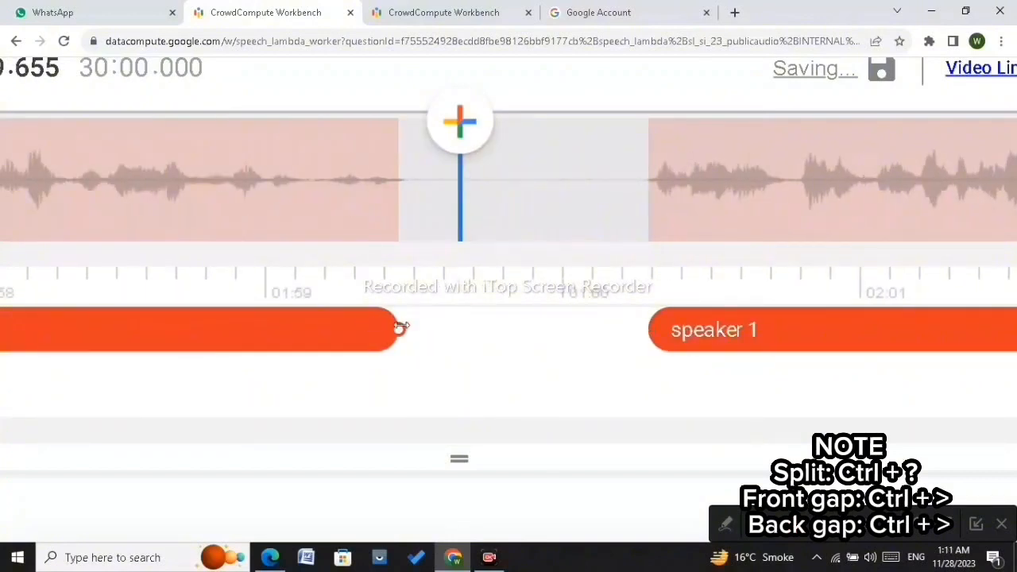
drag(401, 328, 406, 329)
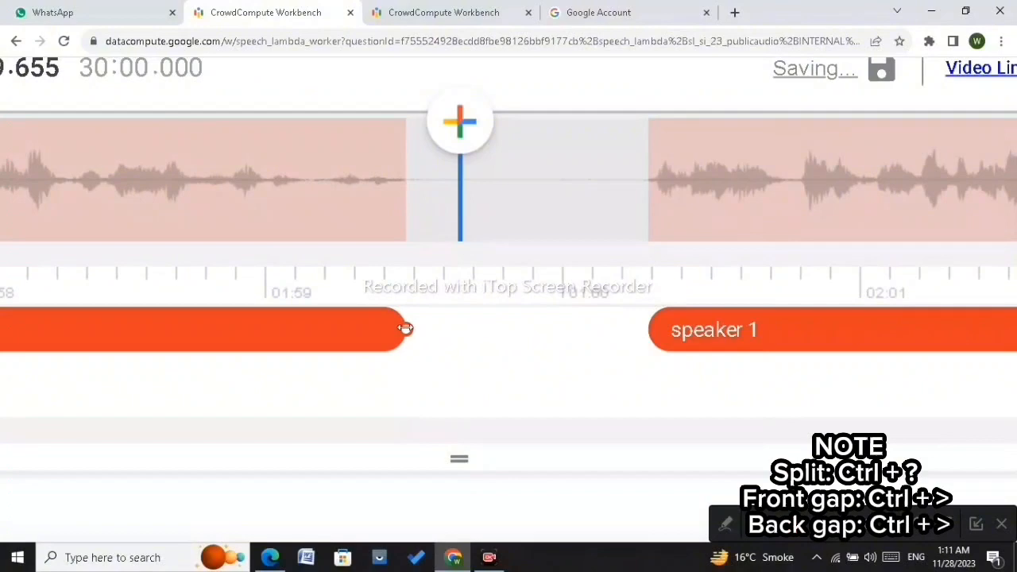
click(580, 181)
scroll(580, 180, down, 4)
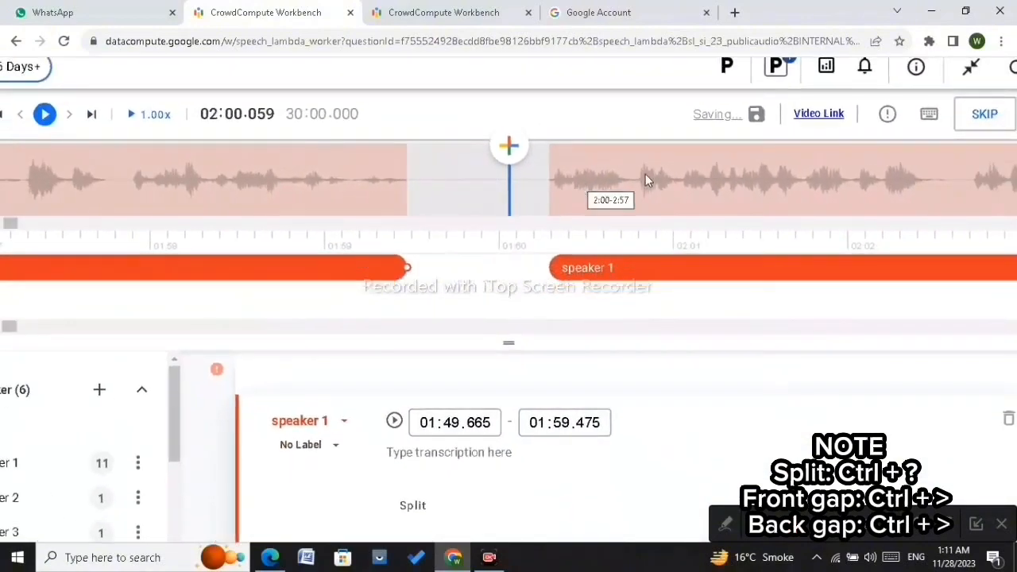
Step: Scroll along the waveform from about 02:05 to 02:20 to look for the next pause in the speaker 1 segment
scroll(649, 173, right, 10)
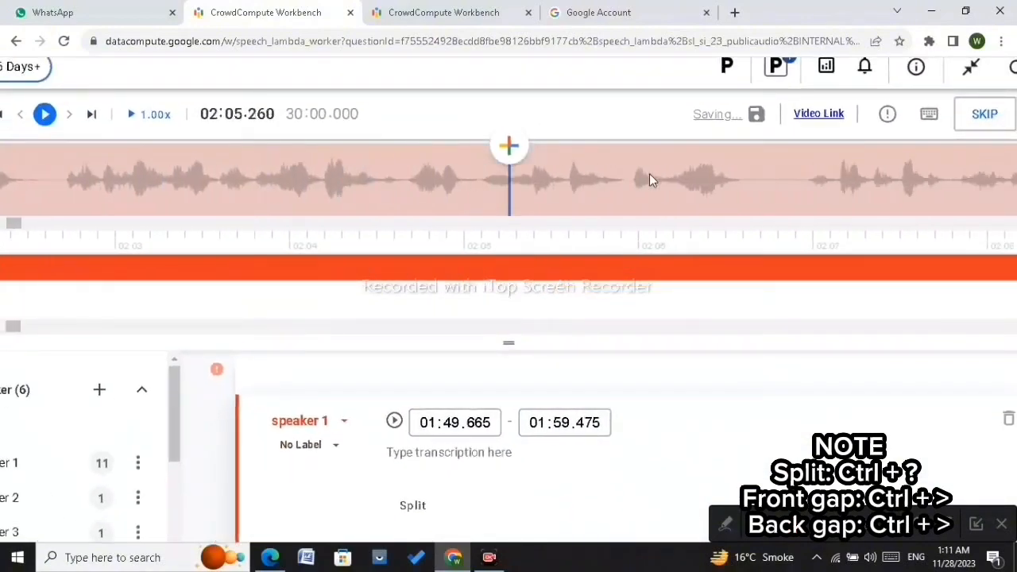
scroll(649, 180, right, 6)
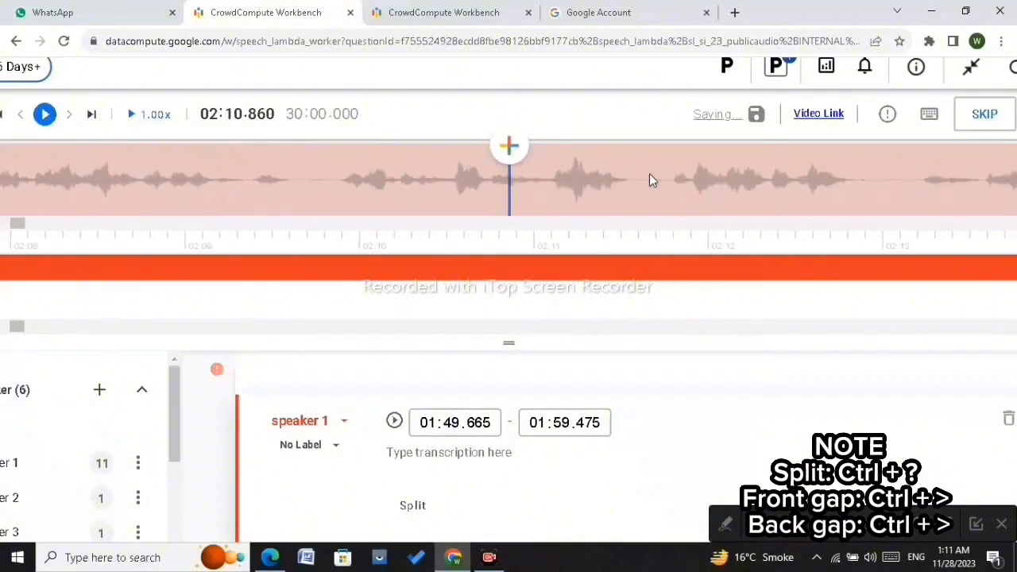
scroll(649, 174, down, 1)
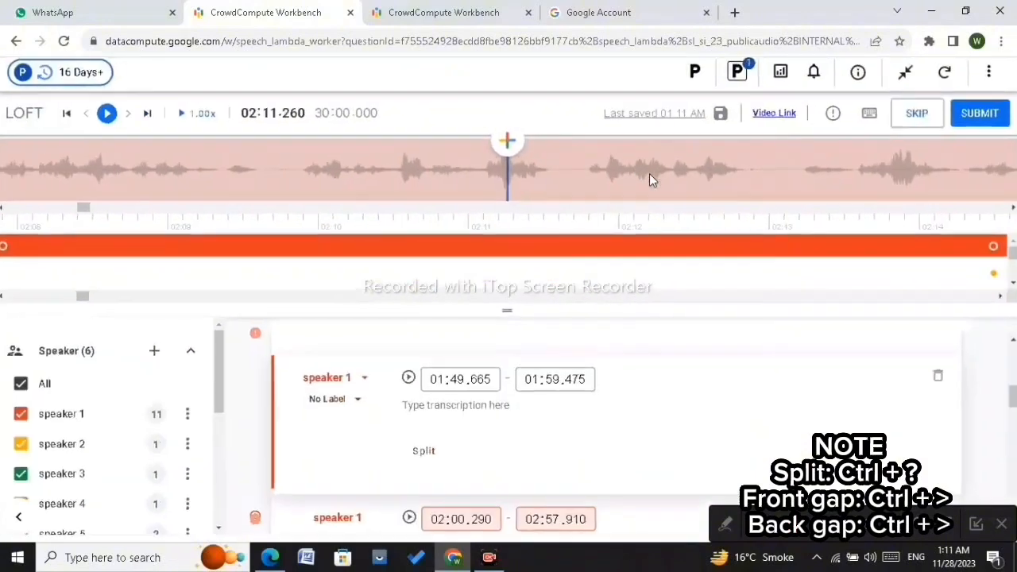
scroll(649, 173, right, 4)
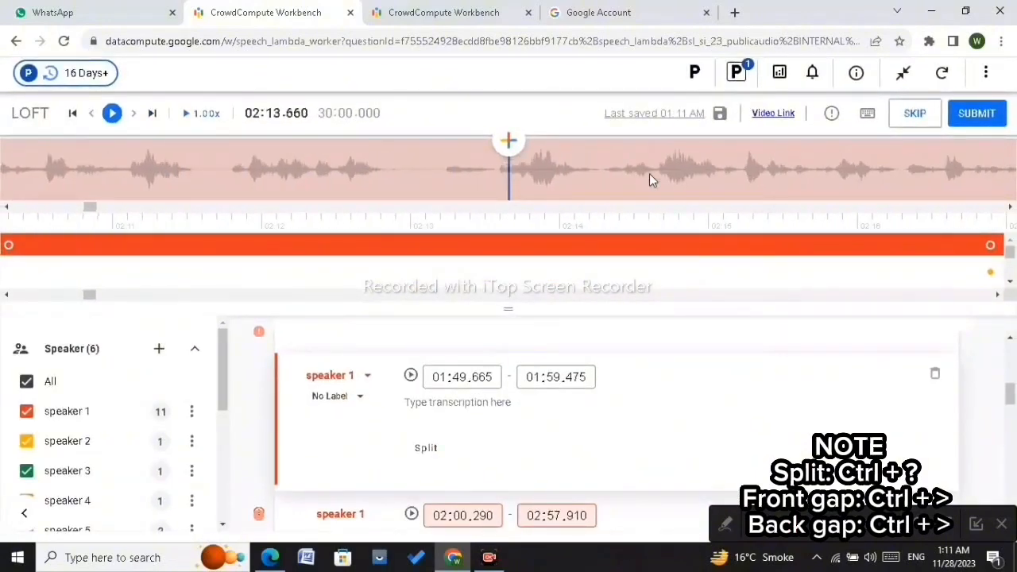
scroll(444, 171, left, 2)
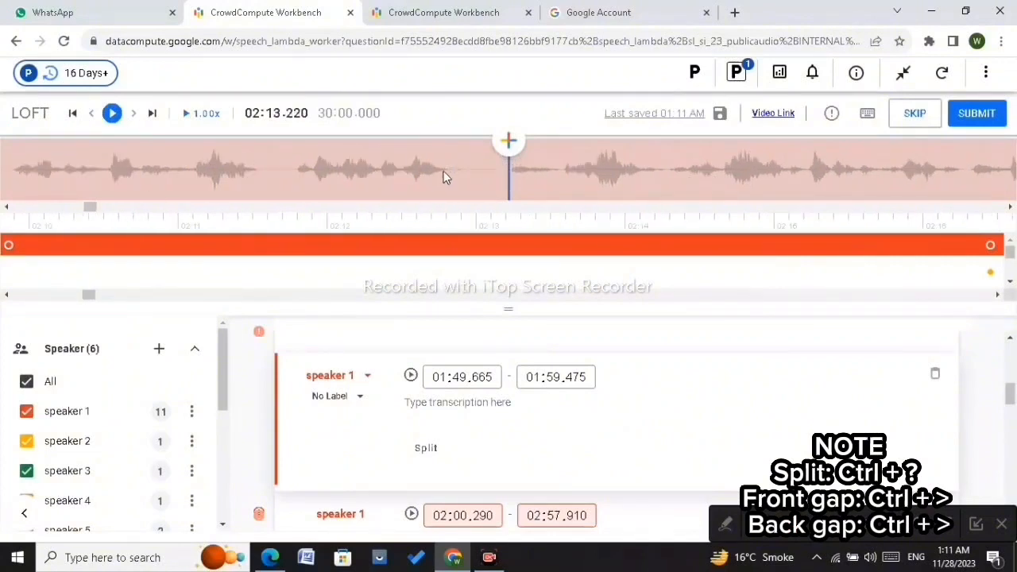
scroll(443, 172, right, 8)
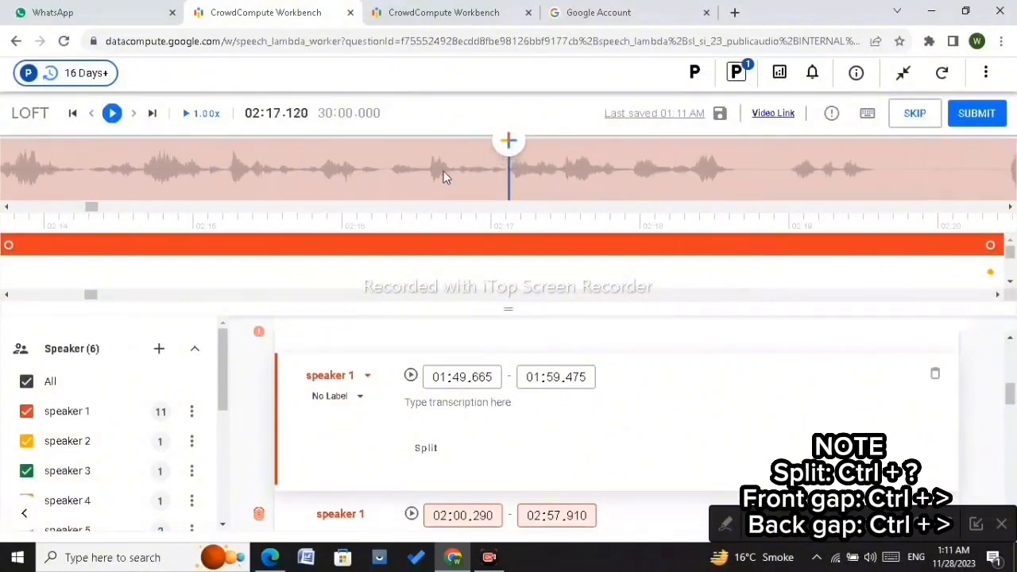
scroll(443, 171, right, 5)
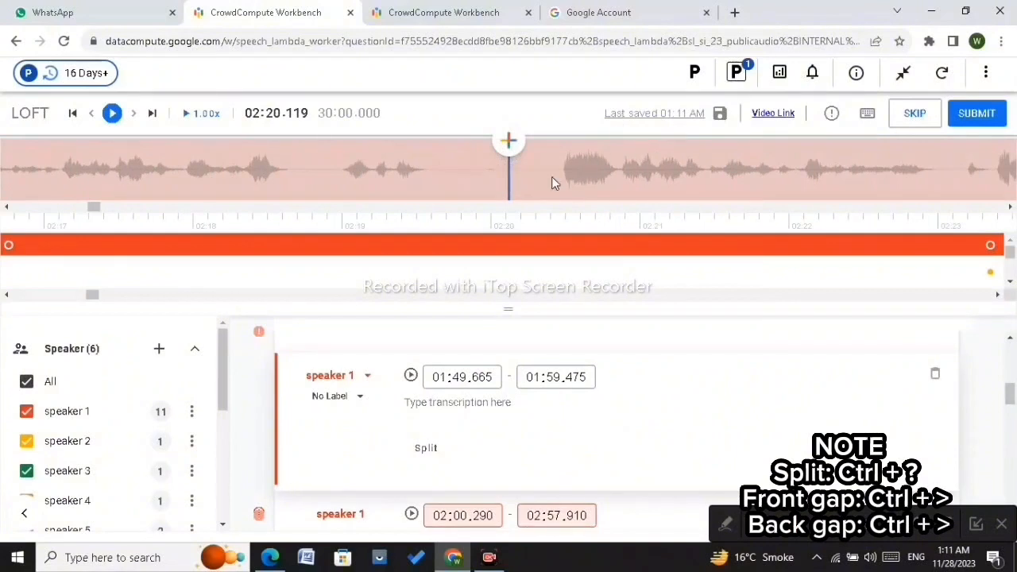
scroll(560, 170, right, 1)
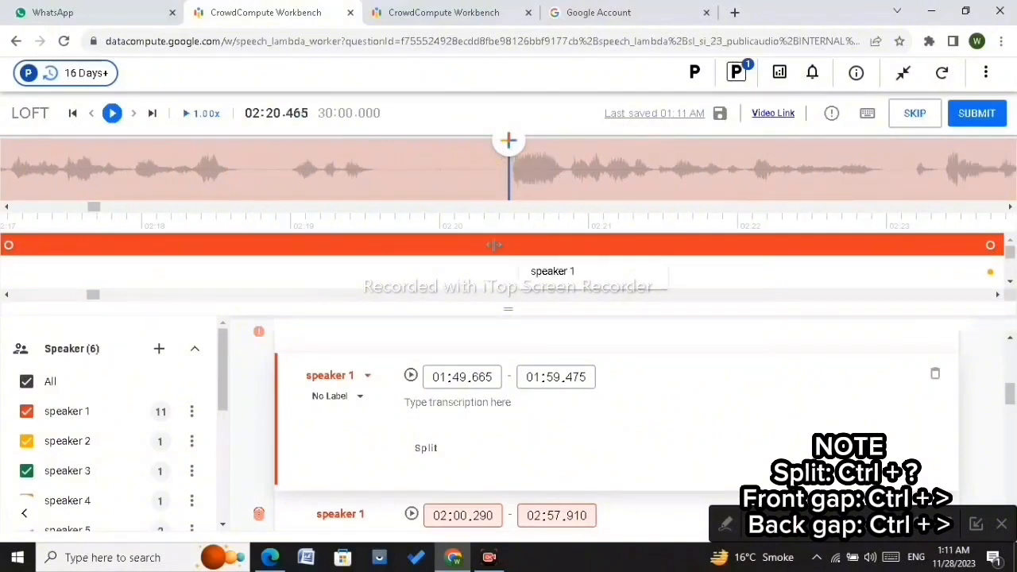
Step: Split the speaker 1 segment at about 02:20.465 and pull the first part's end back to the start of the pause
click(493, 245)
key(ctrl+shift+slash)
drag(505, 246, 371, 267)
scroll(373, 267, up, 5)
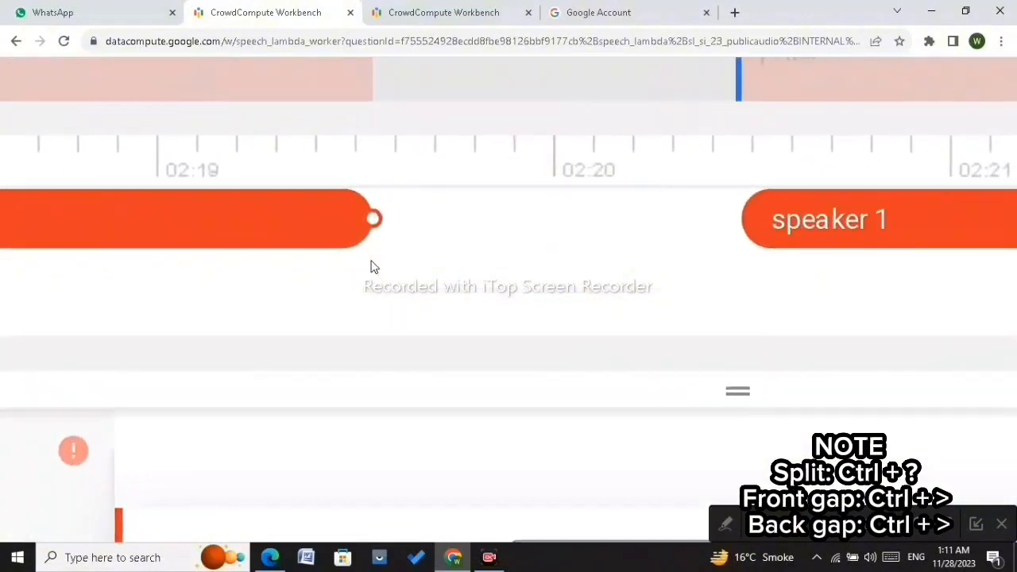
scroll(450, 310, up, 2)
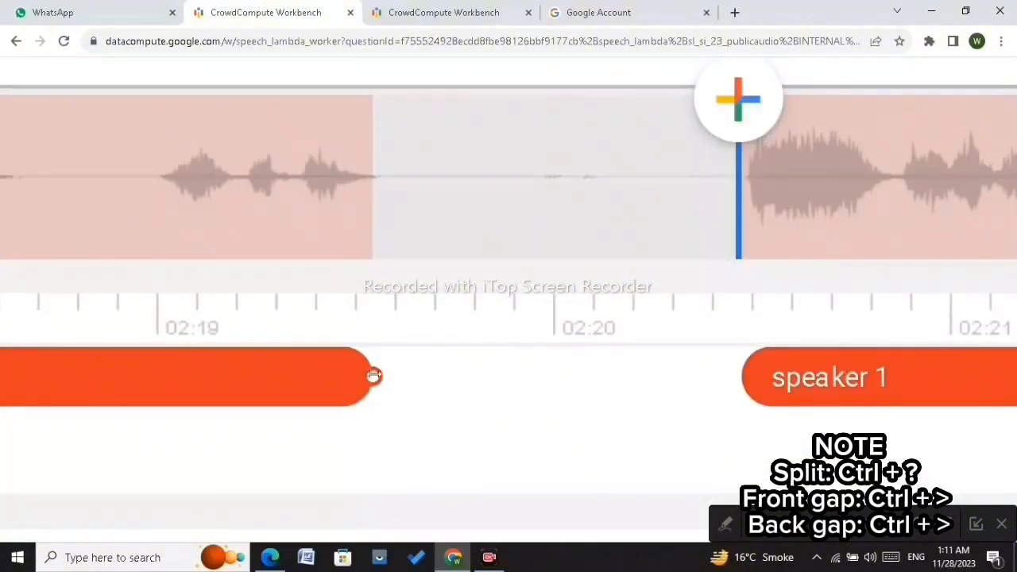
drag(374, 376, 381, 376)
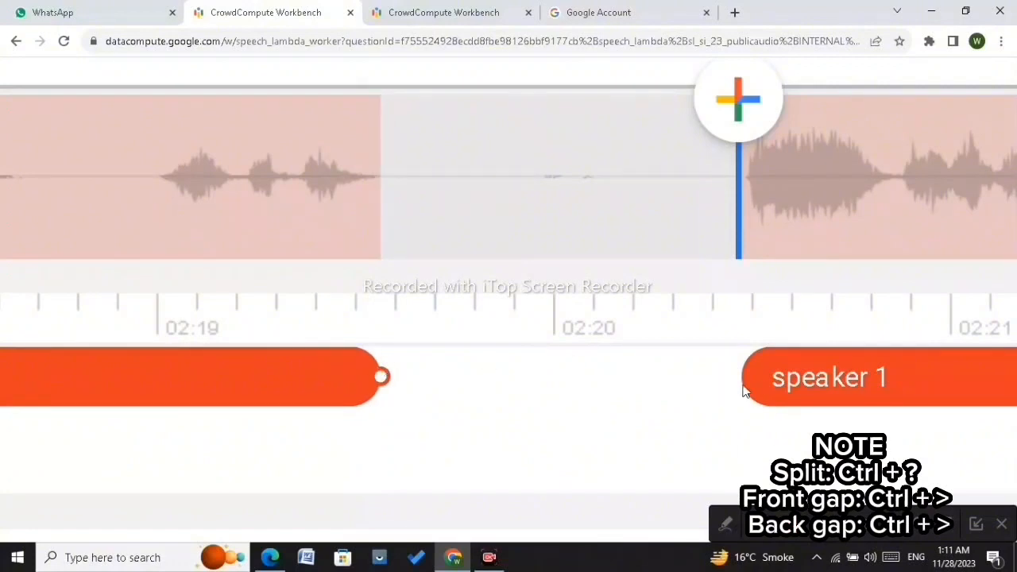
Step: Move the start of the second speaker 1 part to 02:20.485
scroll(770, 387, right, 3)
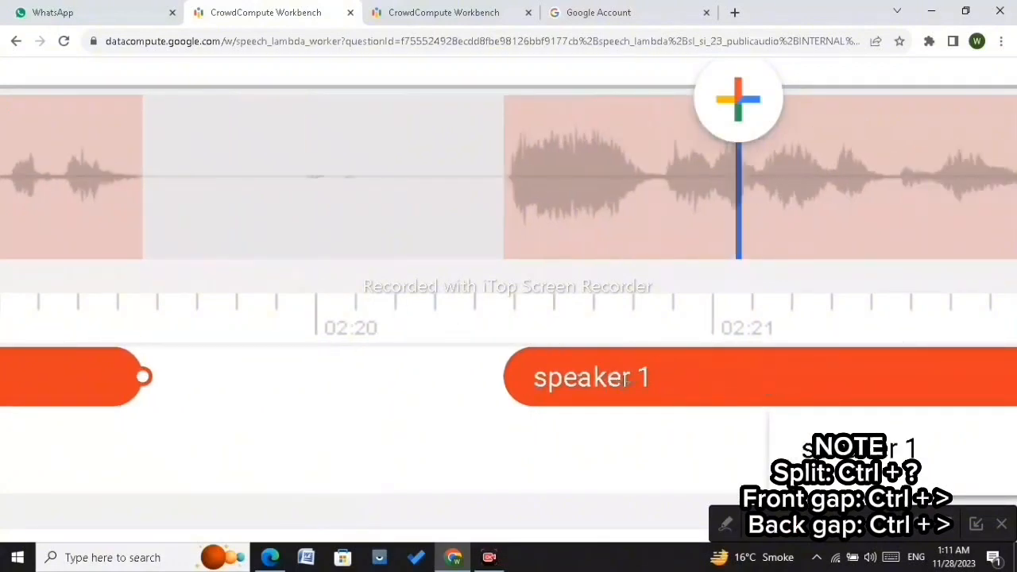
drag(501, 376, 506, 376)
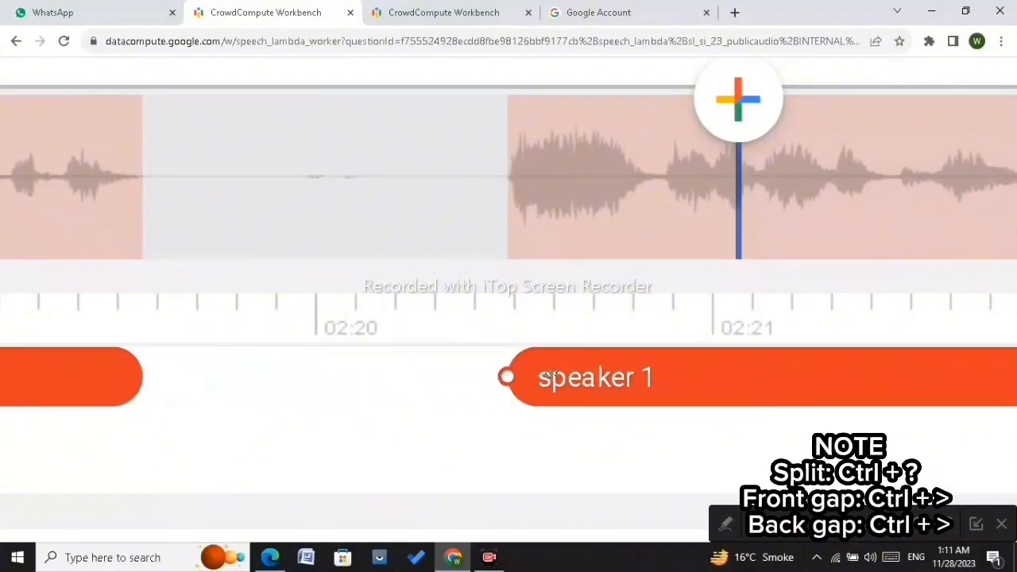
scroll(550, 375, down, 5)
click(546, 245)
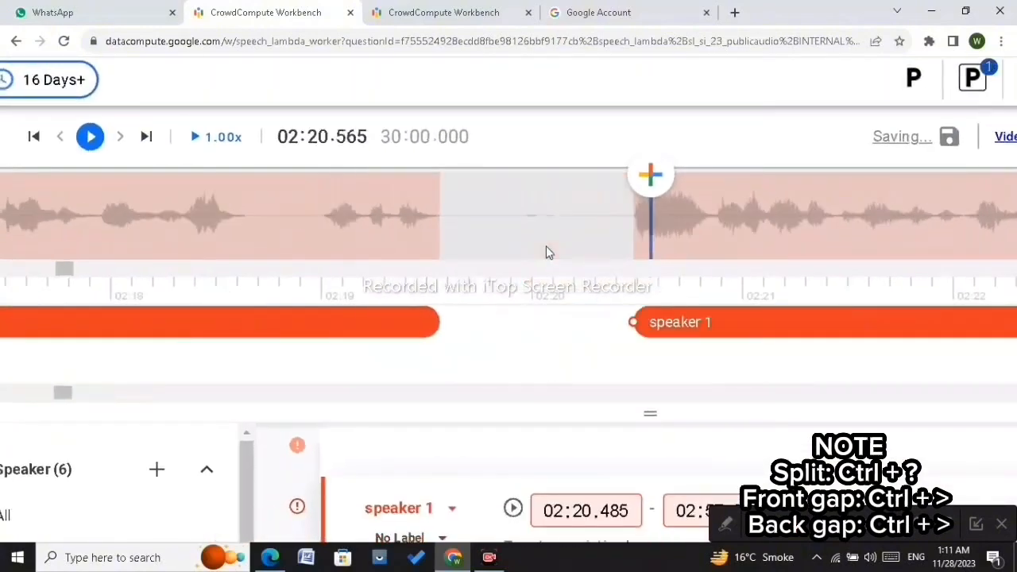
Step: Step forward through the audio from about 02:24 to 02:43 and play it to find the next pause
scroll(546, 246, down, 4)
key(Right)
key(Right)
key(Right)
key(Right)
key(Right)
key(Right)
key(Right)
key(Right)
key(Right)
key(Right)
key(Right)
key(Right)
key(Right)
key(Right)
key(Right)
key(Right)
key(Right)
key(Right)
key(Right)
key(Right)
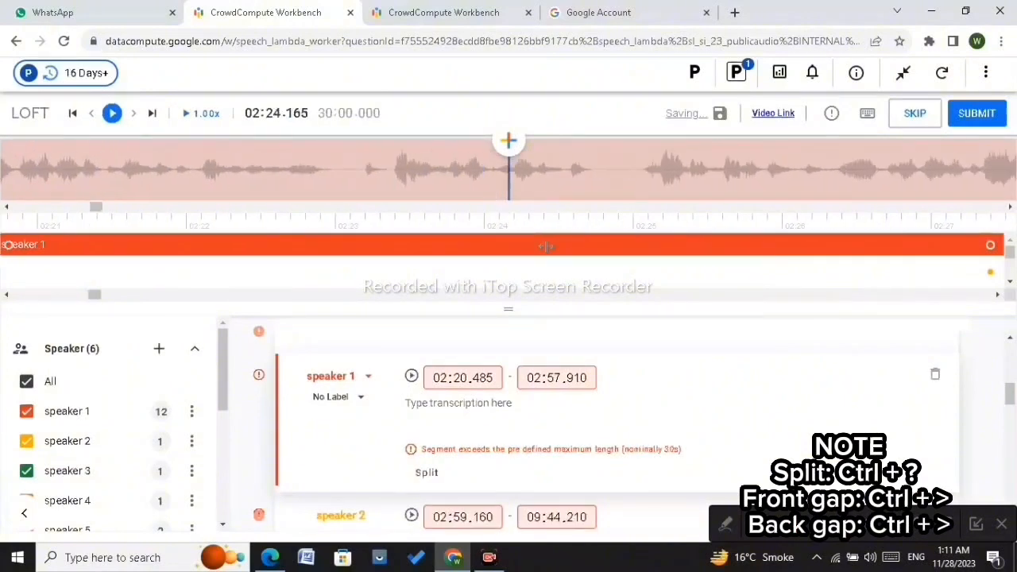
key(Right)
key(Right)
key(Right)
key(Right)
key(Right)
key(Right)
key(Right)
key(Right)
key(Right)
key(Right)
key(Right)
key(Right)
key(Right)
key(Right)
key(Right)
key(Right)
key(Right)
key(Right)
key(Right)
key(Right)
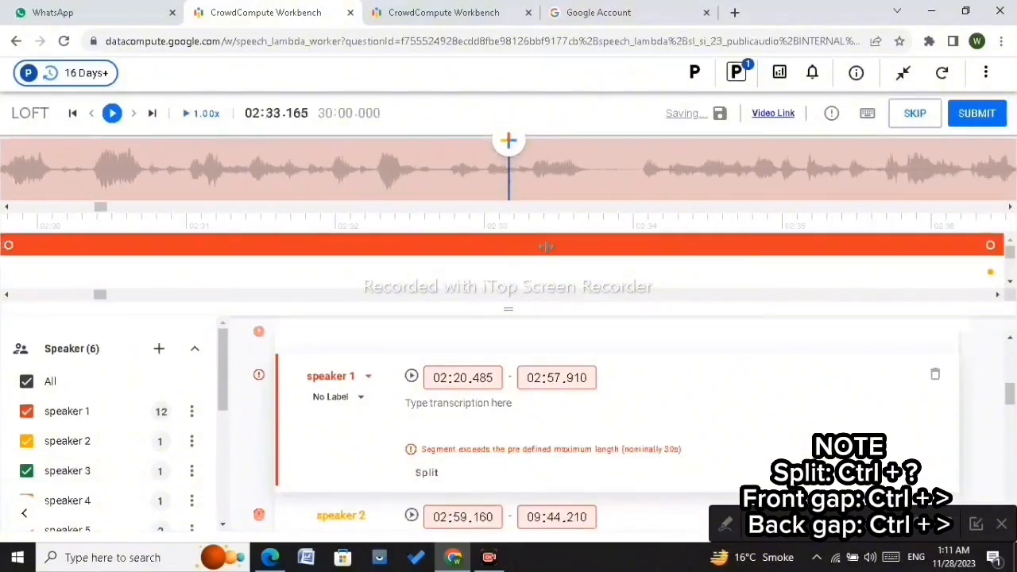
key(Right)
key(Right)
key(Right)
key(Right)
key(Right)
key(Right)
key(Right)
key(Right)
key(Right)
key(Right)
key(Right)
key(Right)
key(Right)
key(Right)
key(Right)
key(Right)
key(Right)
key(Right)
key(Right)
key(Right)
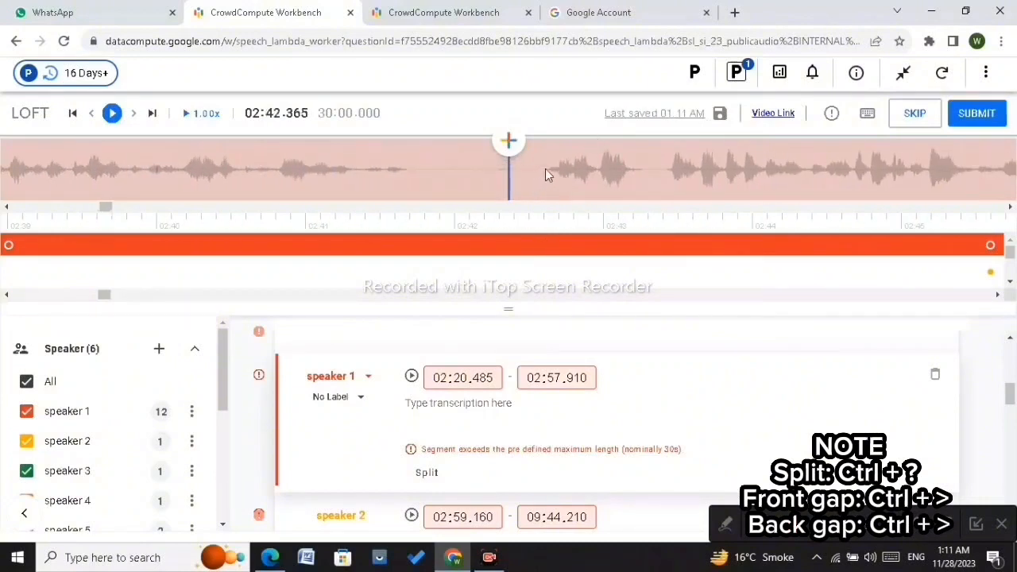
key(Right)
key(Left)
key(Left)
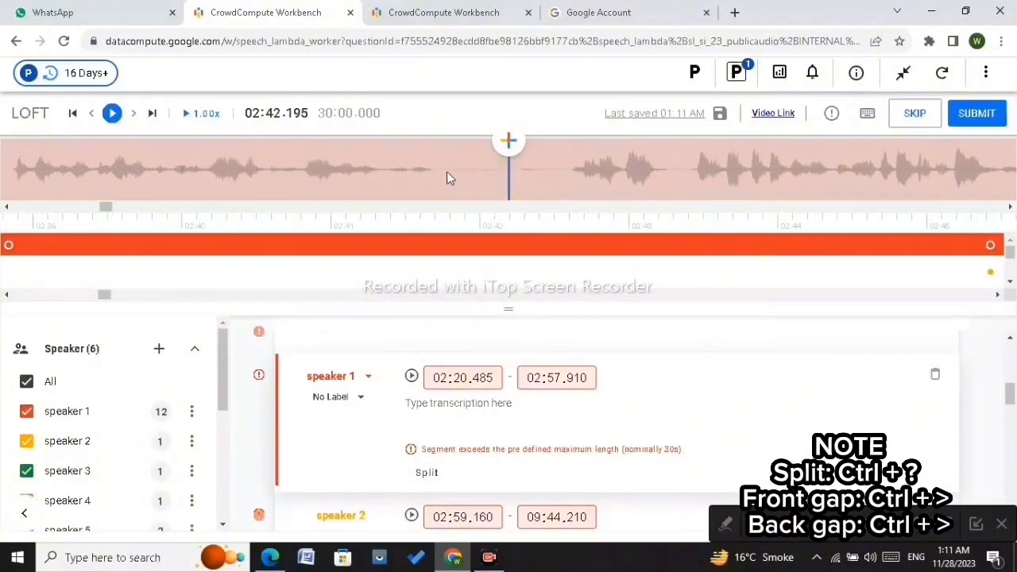
click(112, 114)
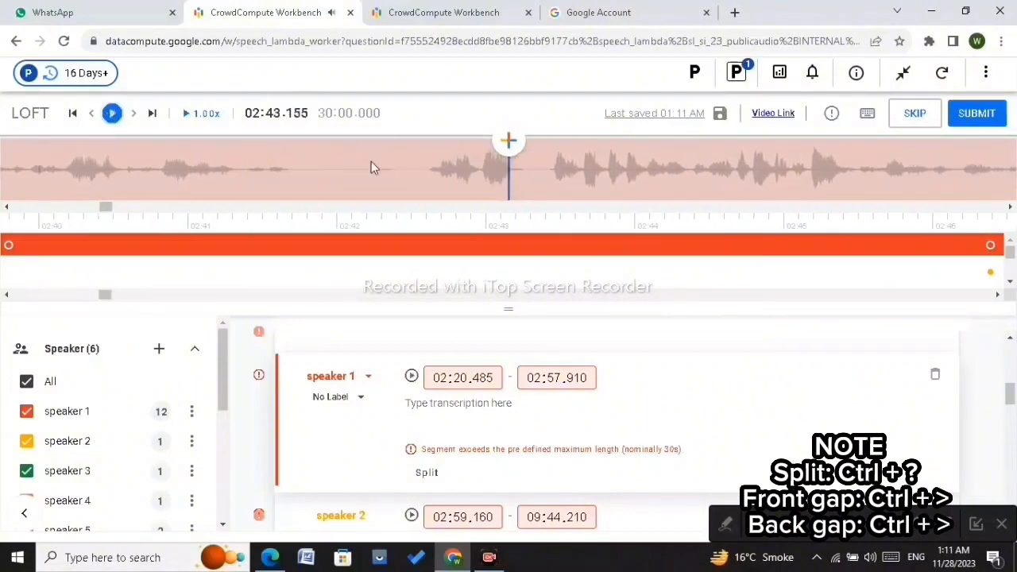
Step: Split the speaker 1 segment at about 02:42.61, pull the first part's end back into the pause, and start the second at 02:42.615
scroll(371, 161, up, 5)
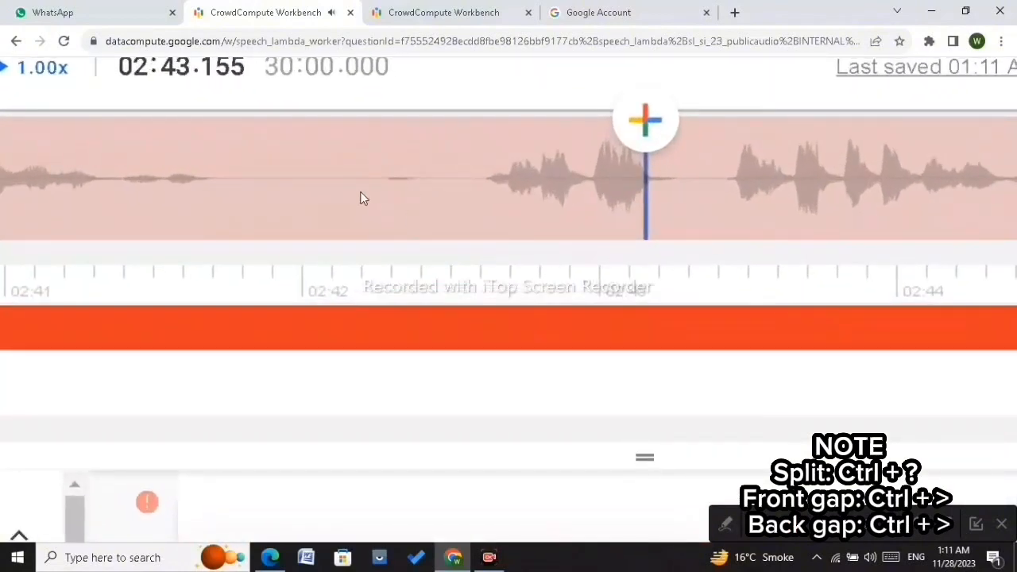
click(360, 192)
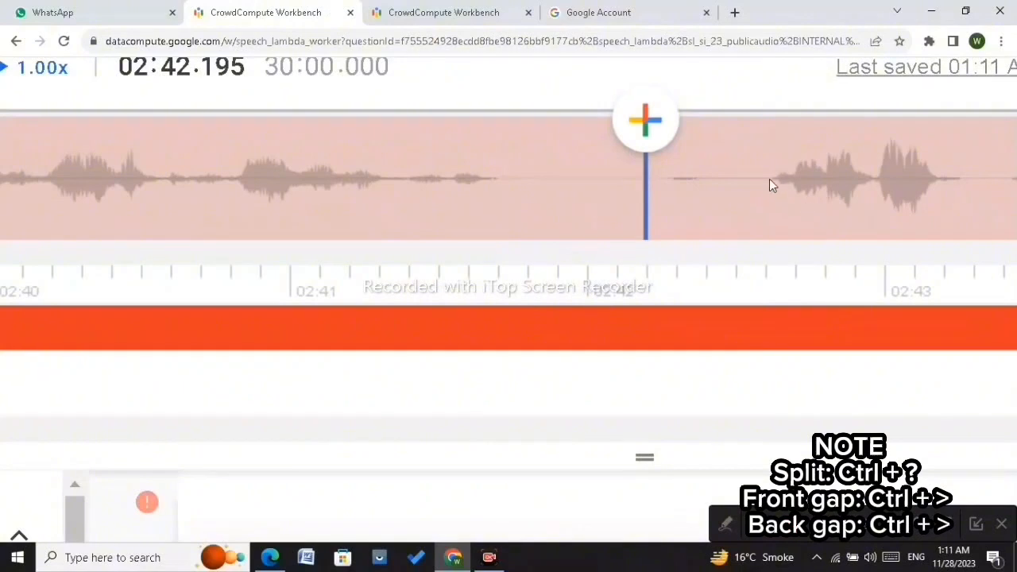
click(769, 186)
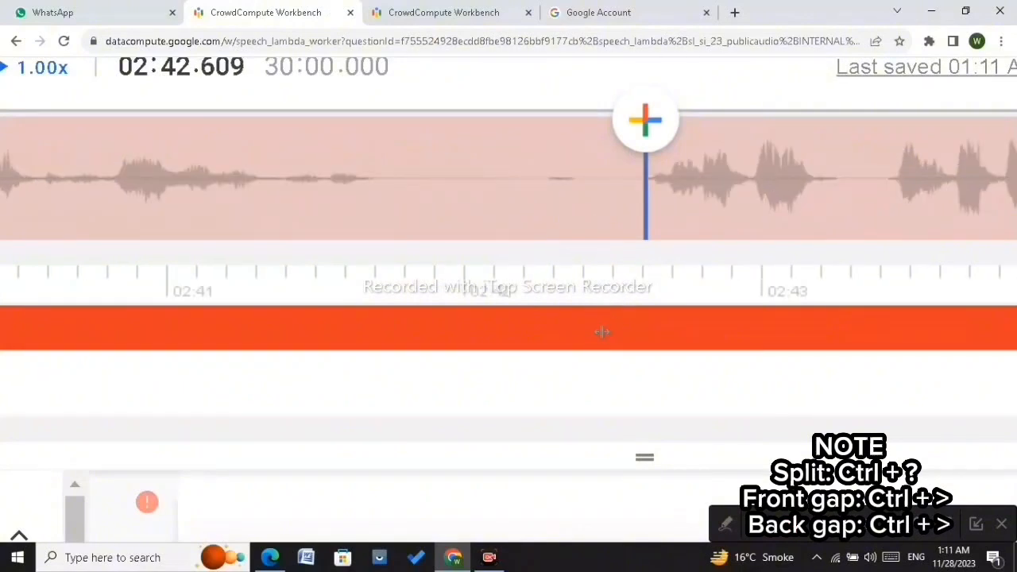
key(ctrl+shift+slash)
drag(641, 329, 373, 326)
key(Right)
key(Right)
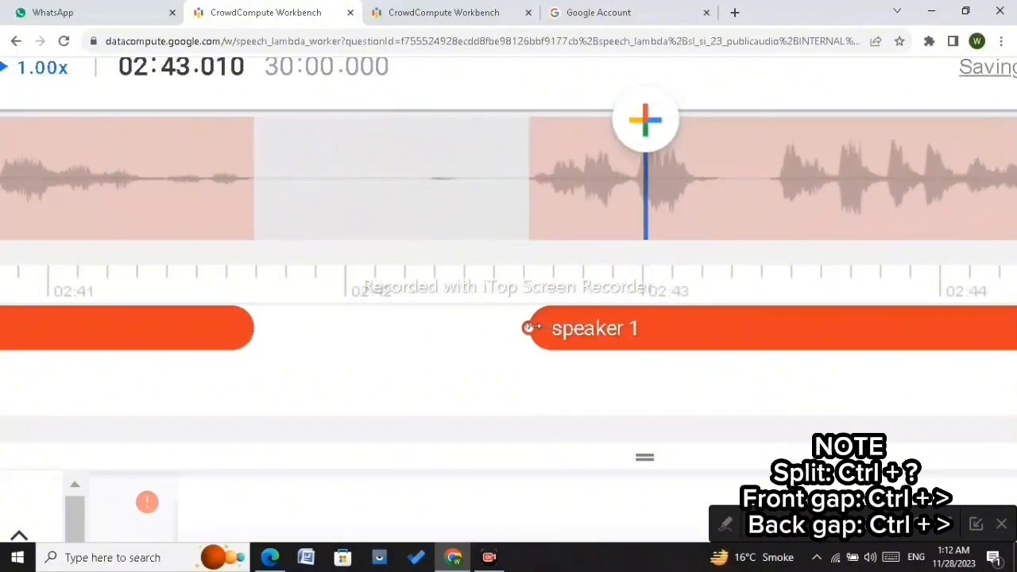
drag(530, 327, 528, 327)
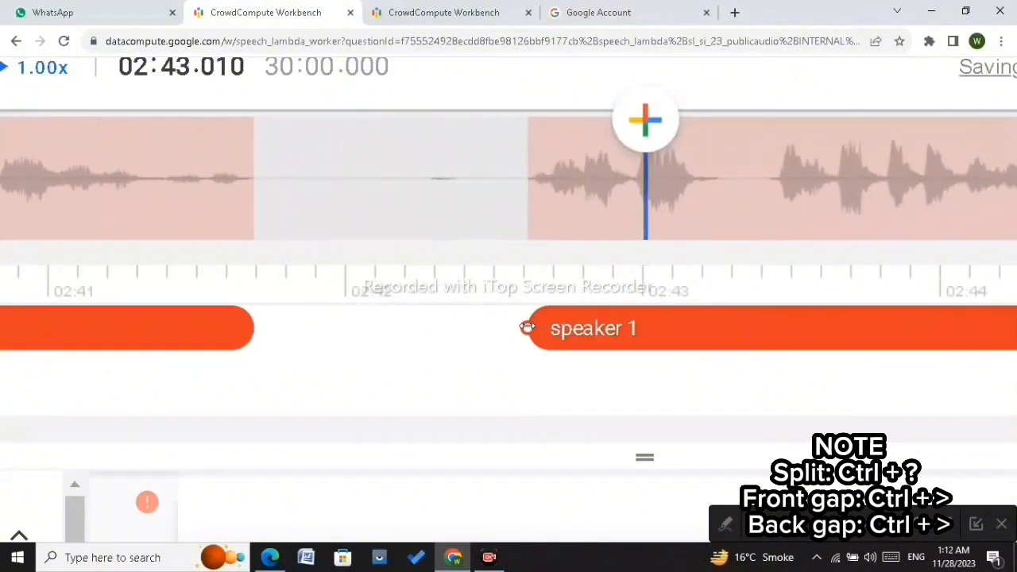
click(532, 209)
click(615, 168)
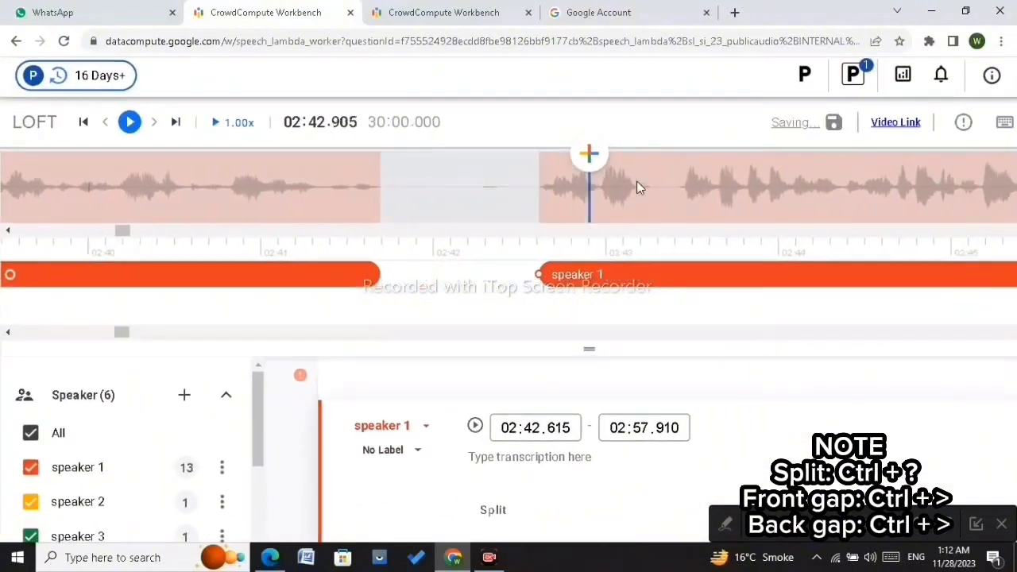
Step: Step forward through the audio around 02:45 to 02:48 to check for the next pause
key(Right)
key(Right)
key(Right)
key(Right)
key(Right)
key(Right)
key(Right)
key(Right)
key(Right)
key(Right)
key(Right)
key(Right)
key(Right)
key(Right)
key(Right)
key(Right)
key(Right)
key(Right)
key(Right)
key(Right)
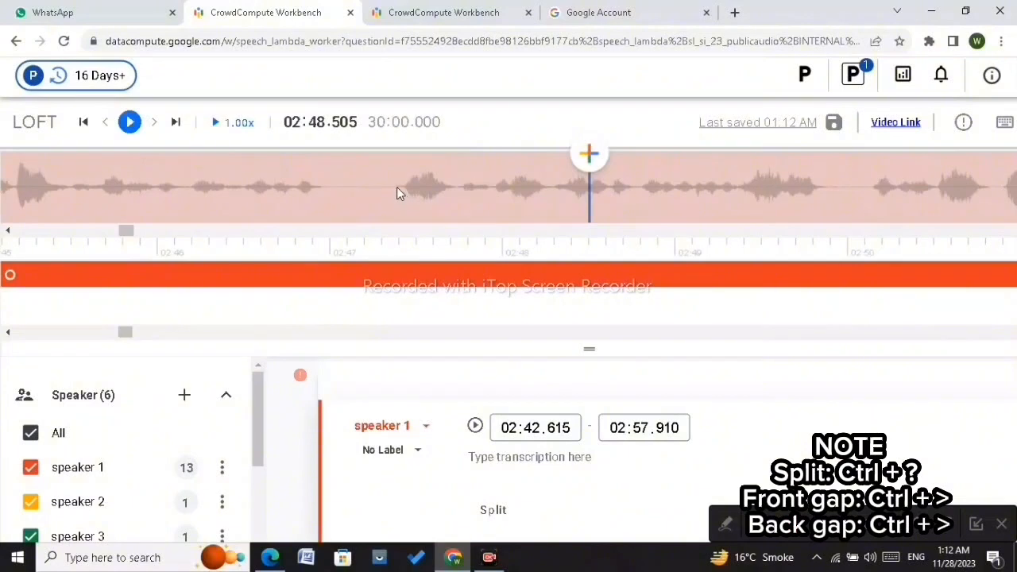
click(397, 191)
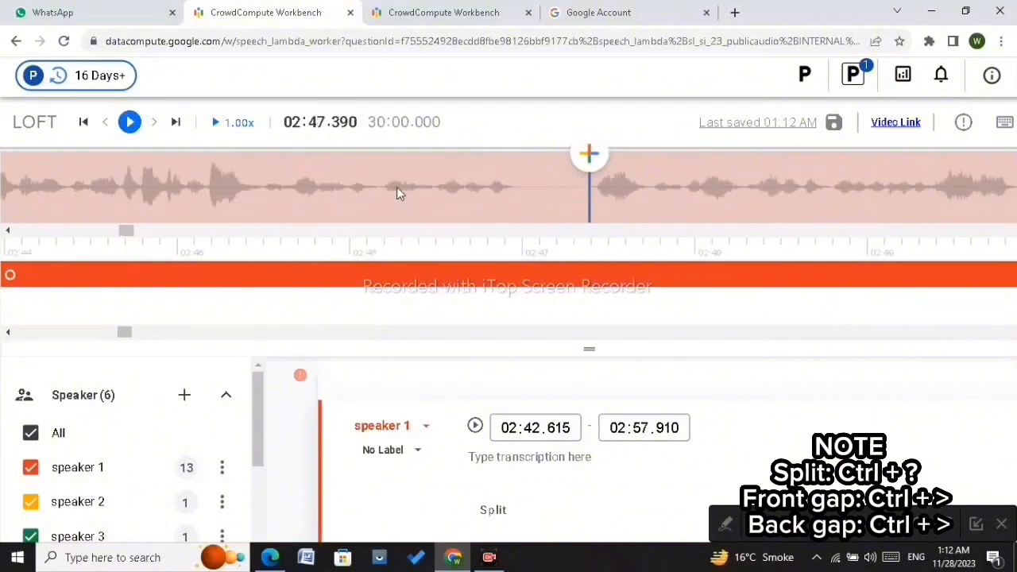
Step: Step through the audio from about 02:47 to 03:12 to find the next pause in the long speaker 2 segment
key(Left)
key(Left)
key(Left)
key(Left)
key(Left)
key(Right)
key(Right)
key(Right)
key(Right)
key(Right)
key(Right)
key(Right)
key(Right)
key(Right)
key(Right)
key(Right)
key(Right)
key(Right)
key(Right)
key(Right)
key(Right)
key(Right)
key(Right)
key(Right)
key(Right)
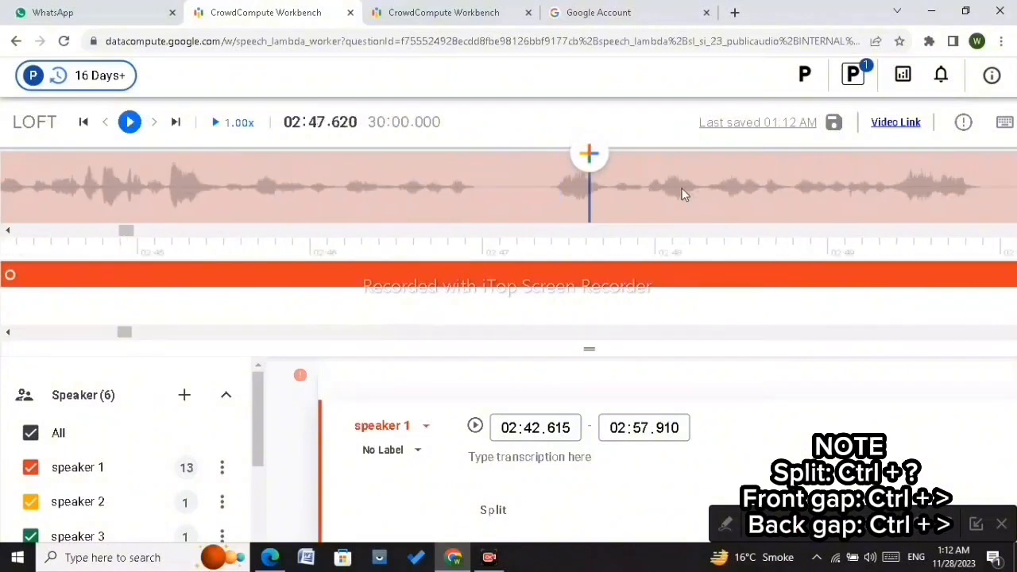
key(Right)
key(Right)
key(Right)
key(Right)
key(Right)
key(Right)
key(Right)
key(Right)
key(Right)
key(Right)
key(Right)
key(Right)
key(Right)
key(Right)
key(Right)
key(Right)
key(Right)
key(Right)
key(Right)
key(Right)
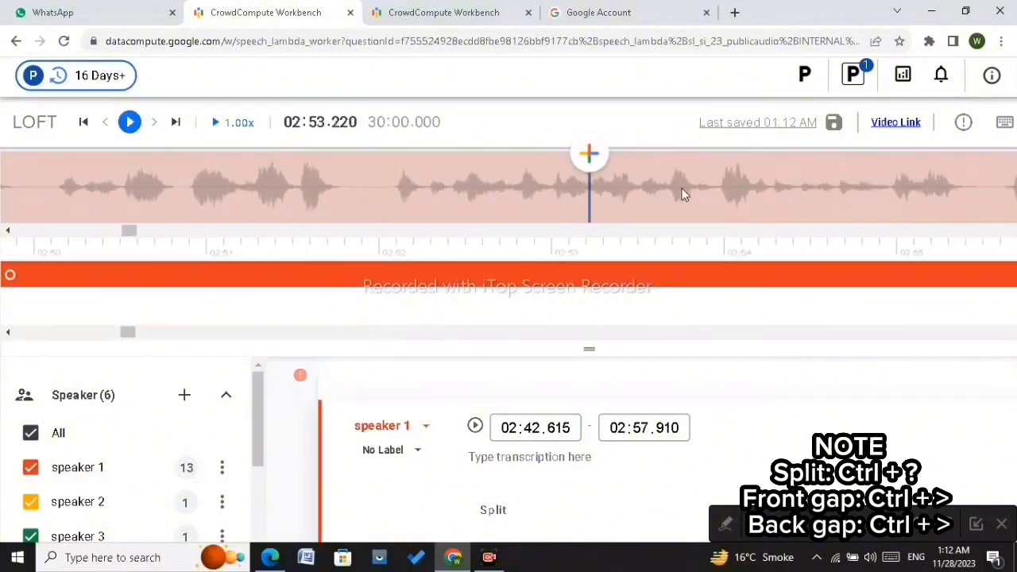
key(Right)
key(Right)
key(Right)
key(Right)
key(Right)
key(Right)
key(Right)
key(Right)
key(Right)
key(Right)
key(Right)
key(Right)
key(Right)
key(Right)
key(Right)
key(Right)
key(Right)
key(Right)
key(Right)
key(Right)
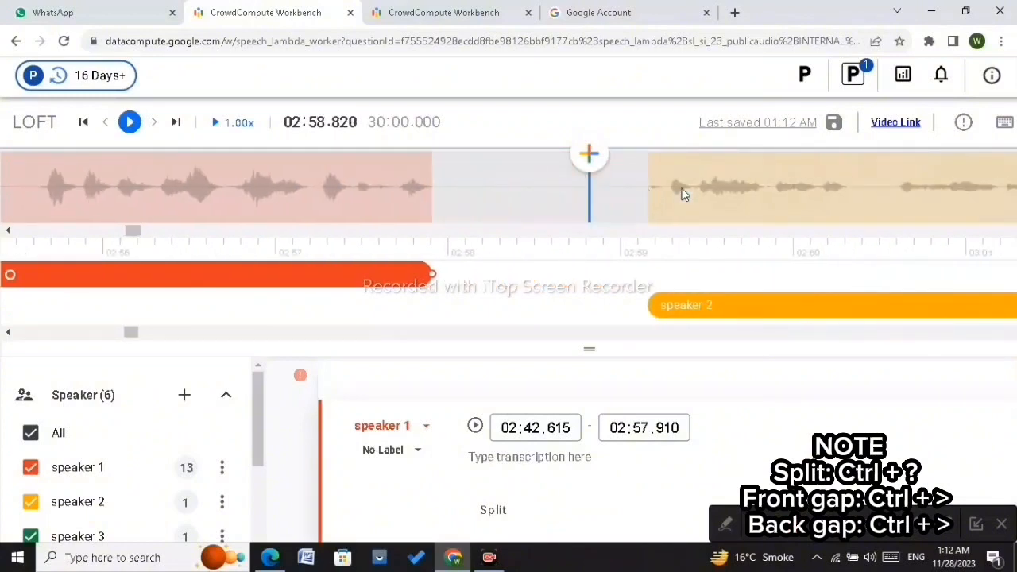
key(Right)
key(Right)
key(Right)
key(Right)
key(Right)
key(Right)
key(Right)
key(Right)
key(Right)
key(Right)
key(Right)
key(Right)
key(Right)
key(Right)
key(Right)
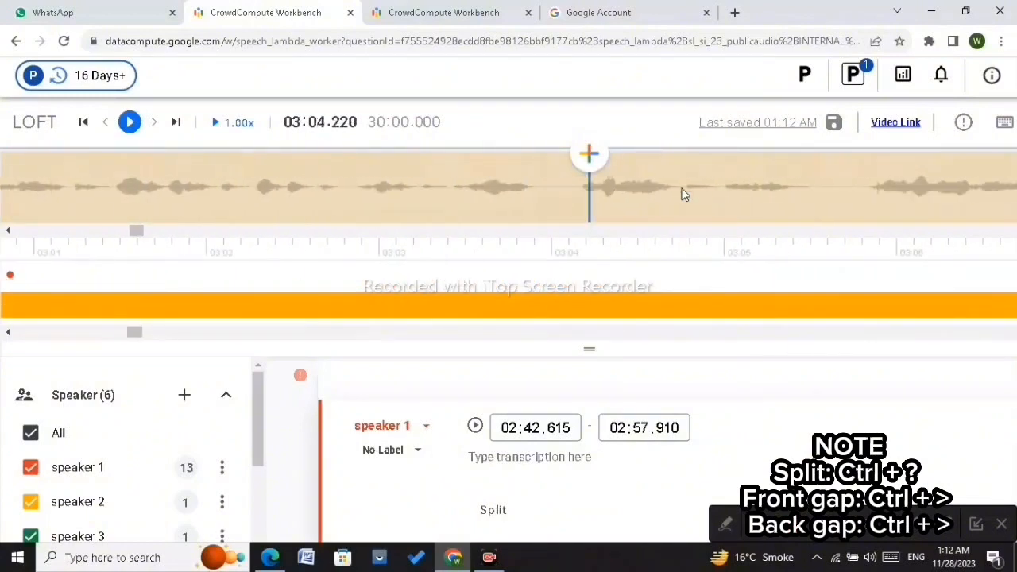
key(Right)
key(Right)
key(Right)
key(Right)
key(Right)
key(Right)
key(Right)
key(Right)
key(Right)
key(Right)
key(Right)
key(Right)
key(Right)
key(Right)
key(Right)
key(Right)
key(Right)
key(Right)
key(Right)
key(Right)
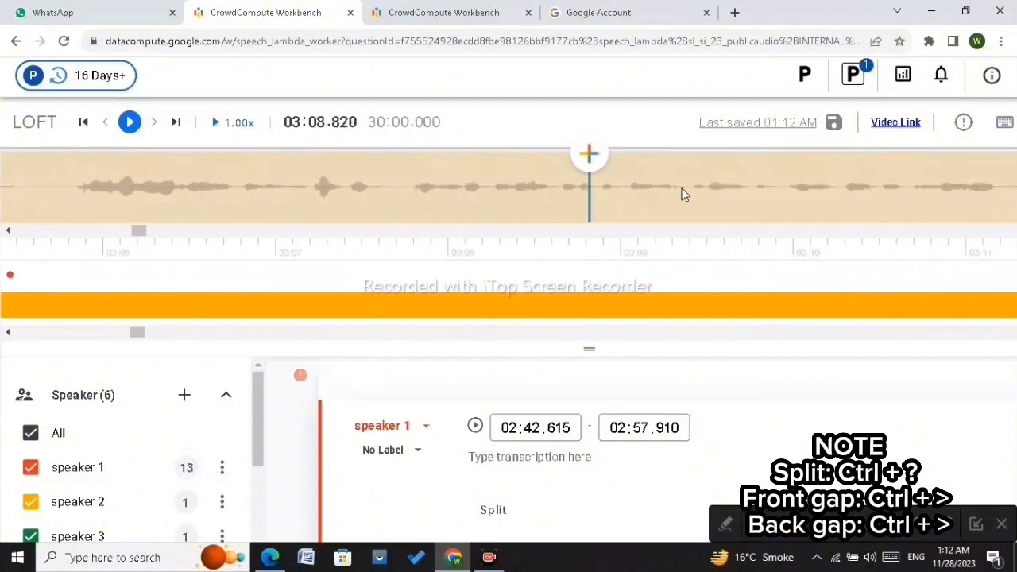
key(Right)
key(Right)
key(Right)
key(Right)
key(Right)
key(Right)
key(Right)
key(Right)
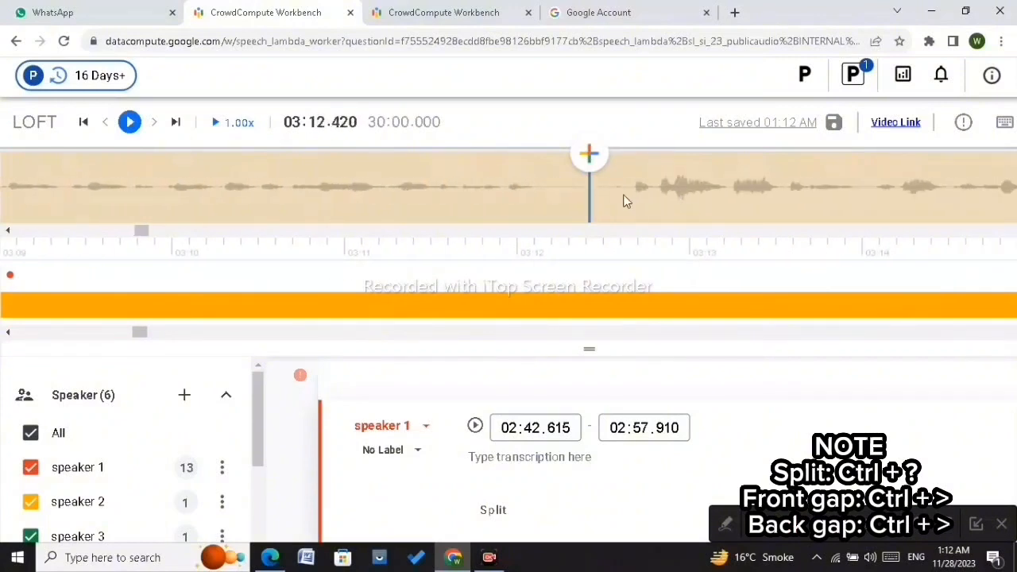
Step: Play the audio around 03:12 repeatedly to pin down where the pause falls
click(632, 190)
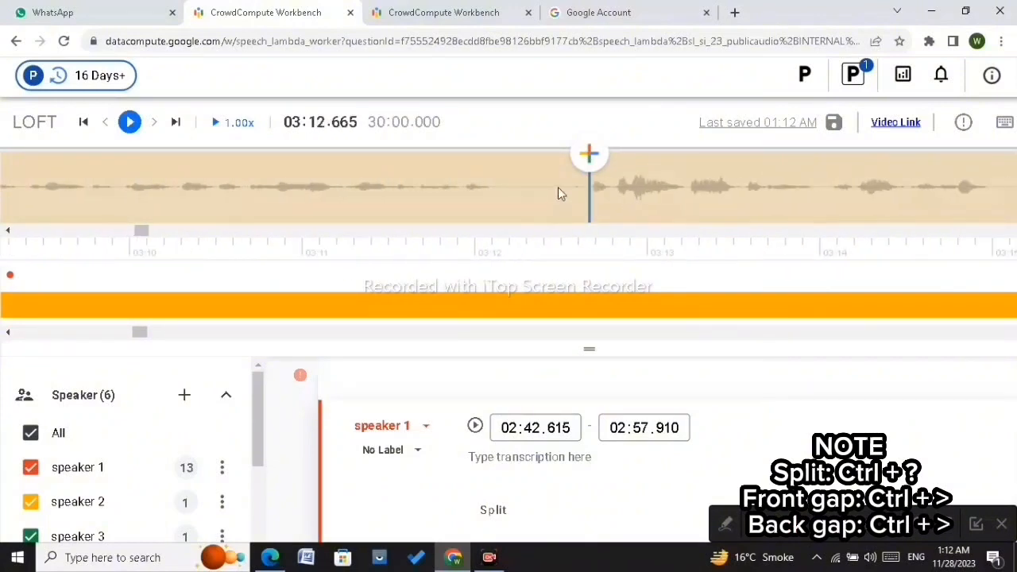
click(558, 192)
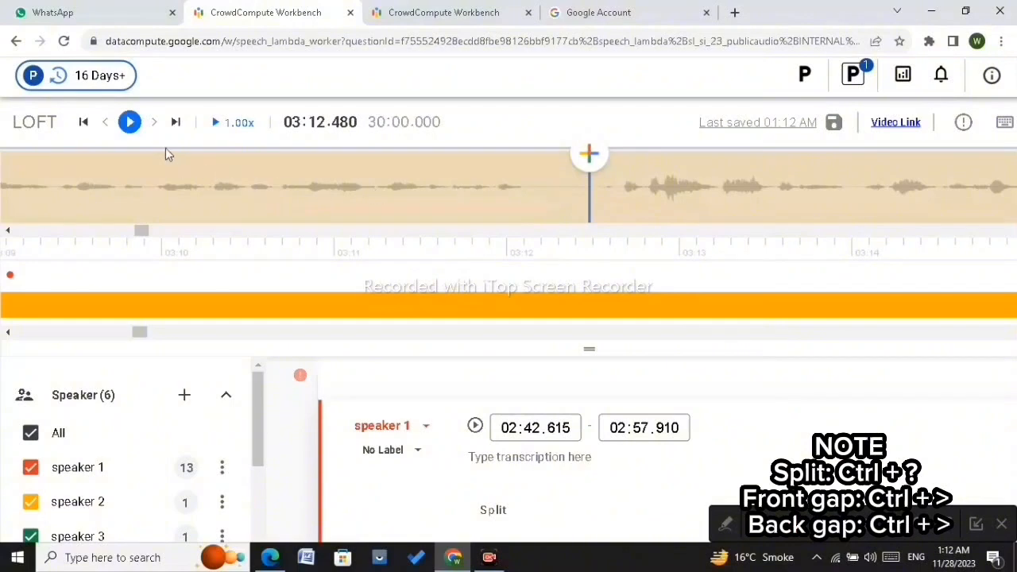
click(129, 122)
click(129, 122)
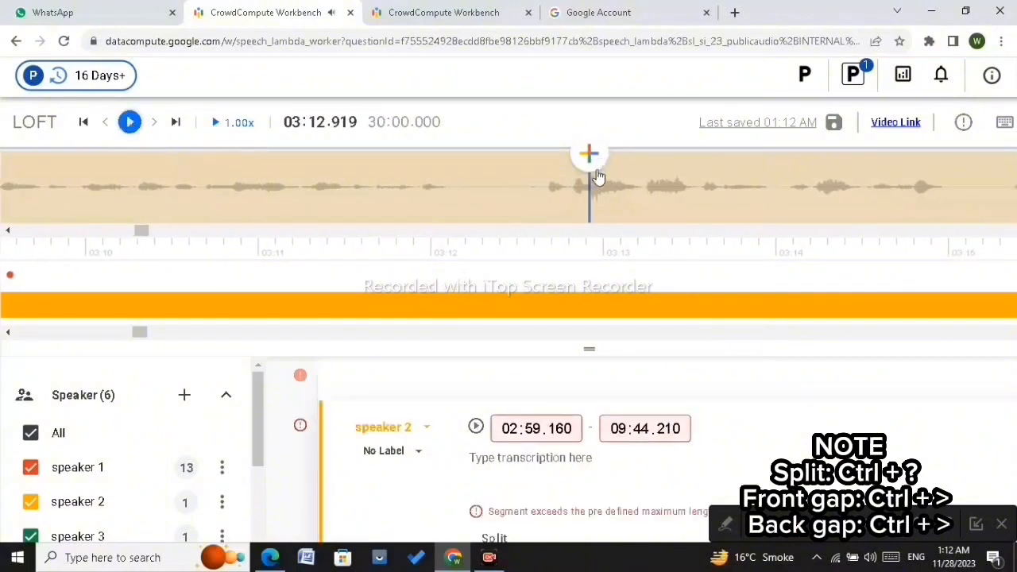
click(525, 187)
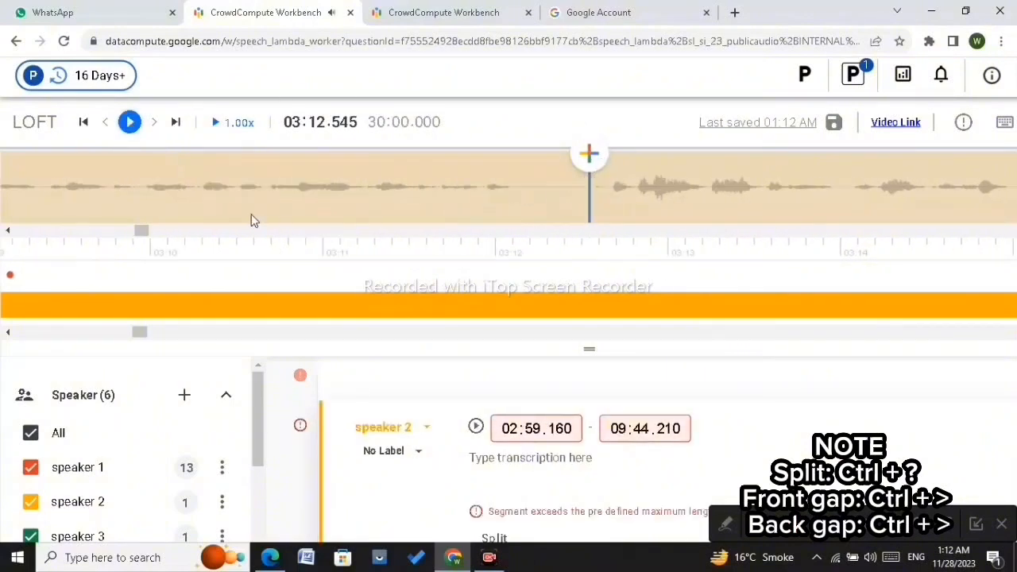
click(130, 126)
click(130, 126)
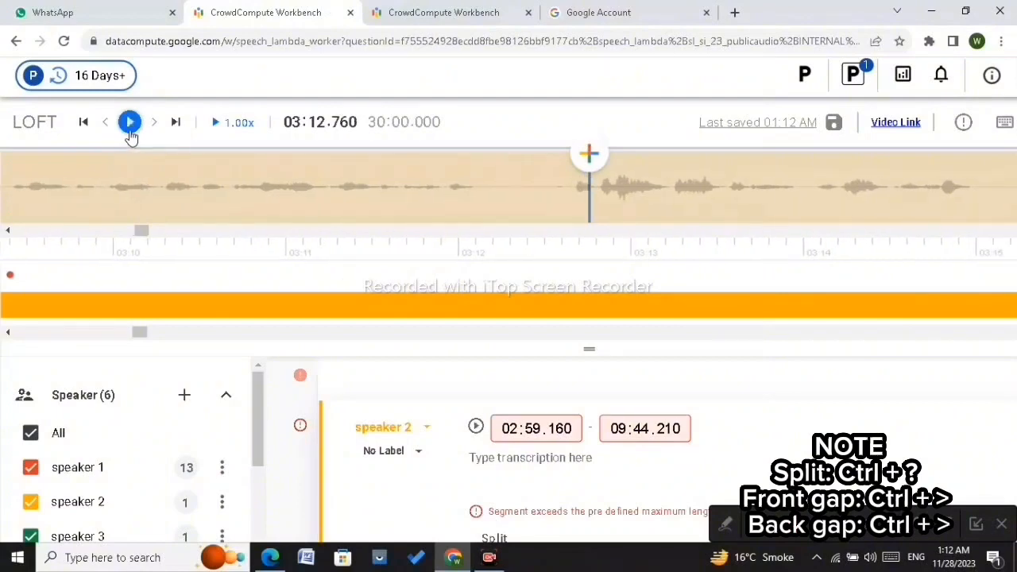
click(559, 187)
Step: Split the speaker 2 segment in the pause near 03:12.6 and pull the first part's end back to about 03:12.085
scroll(558, 188, up, 5)
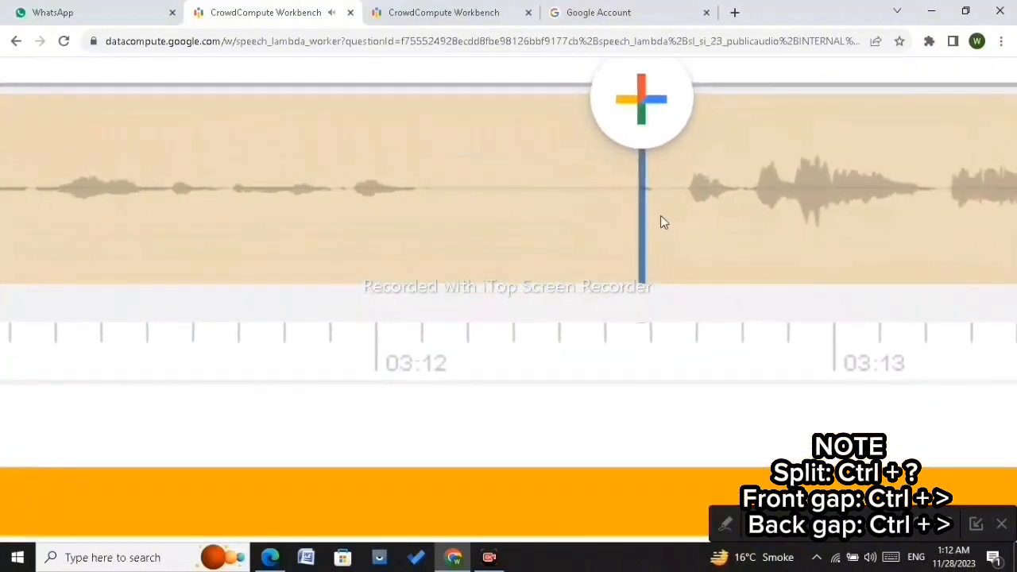
click(614, 217)
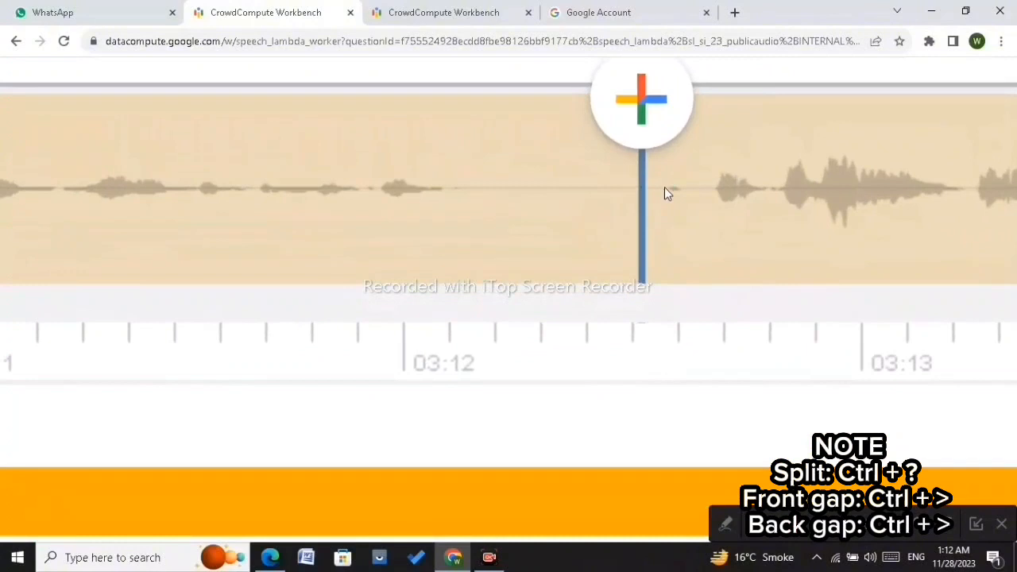
click(664, 187)
key(ctrl+question)
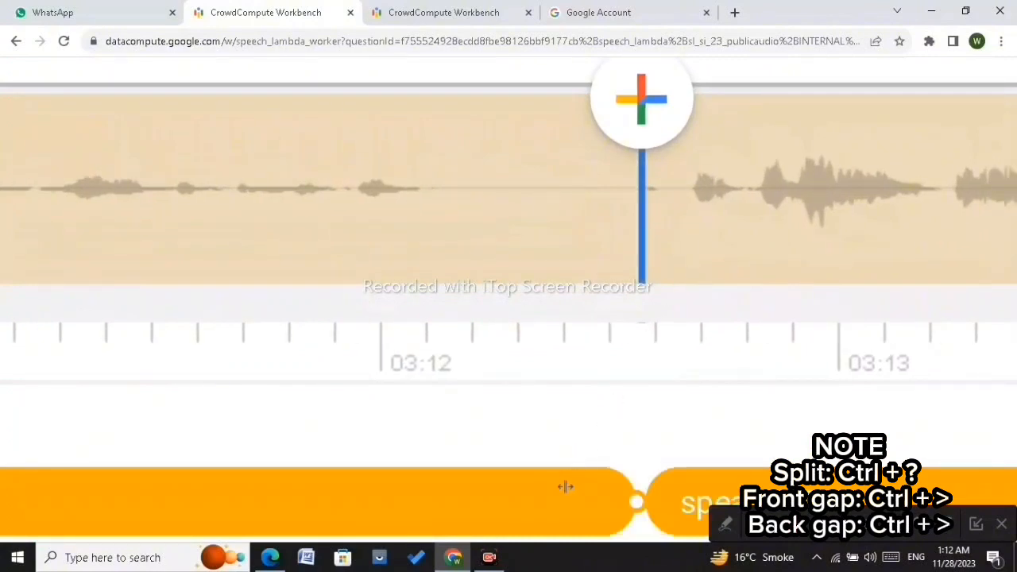
drag(588, 501, 417, 500)
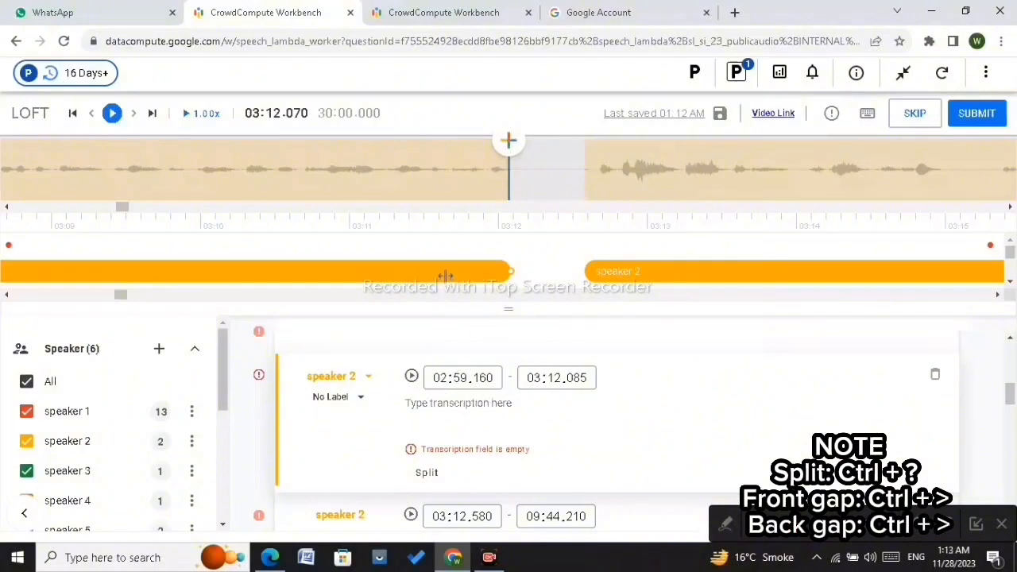
Step: Delete the 02:59.160–03:12.085 speaker 2 part and enter 0 into the remaining speaker 2 part's start time
click(935, 375)
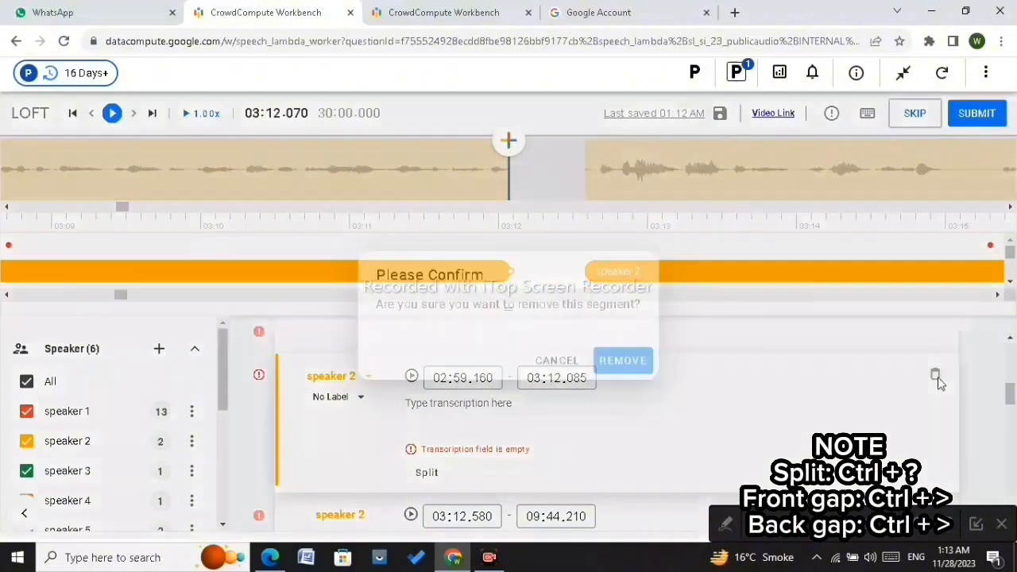
click(638, 363)
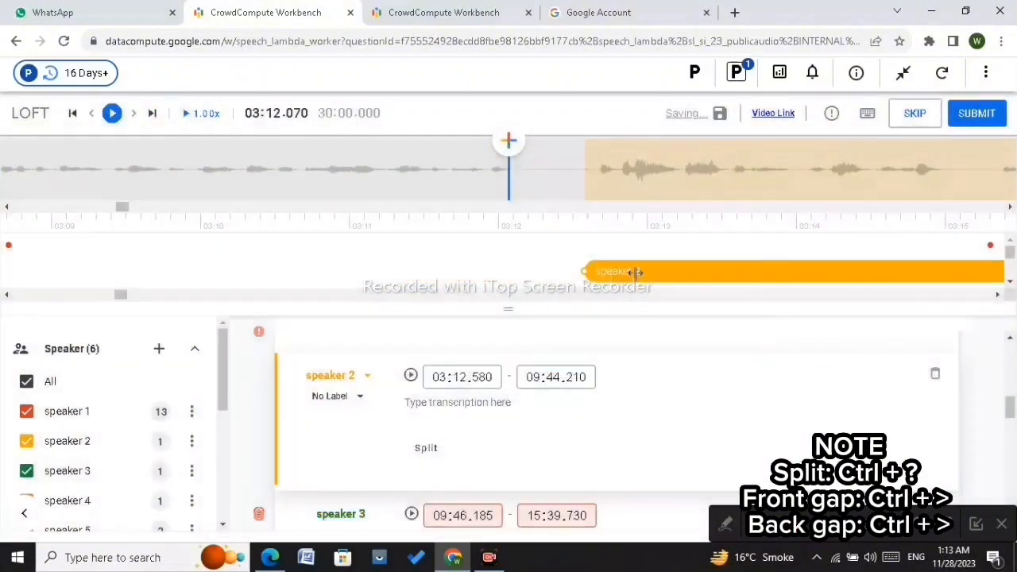
double_click(442, 376)
text(0)
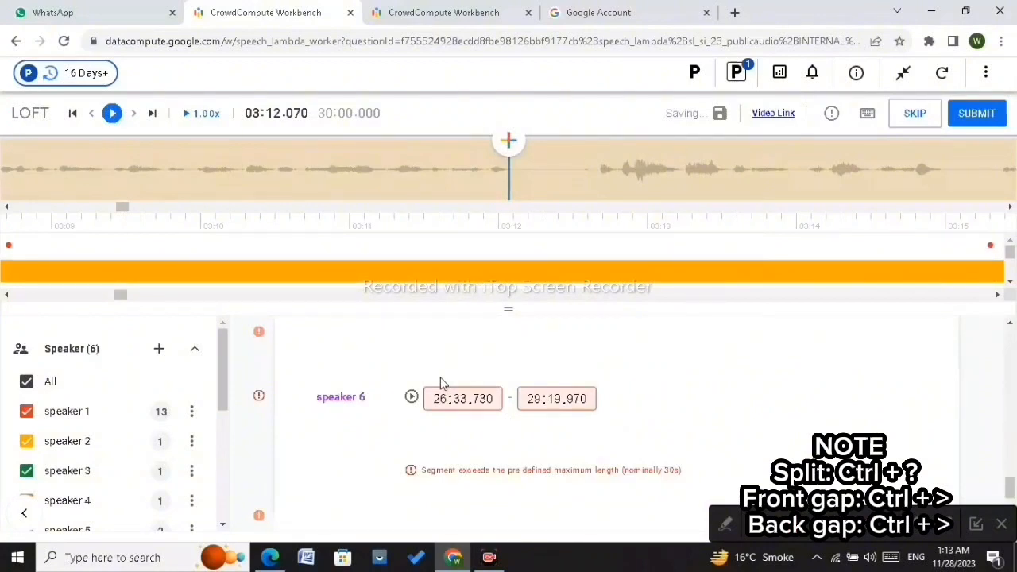
Step: Step back and forth through the audio between about 02:56 and 03:10 to review the speaker 2 boundaries
click(384, 174)
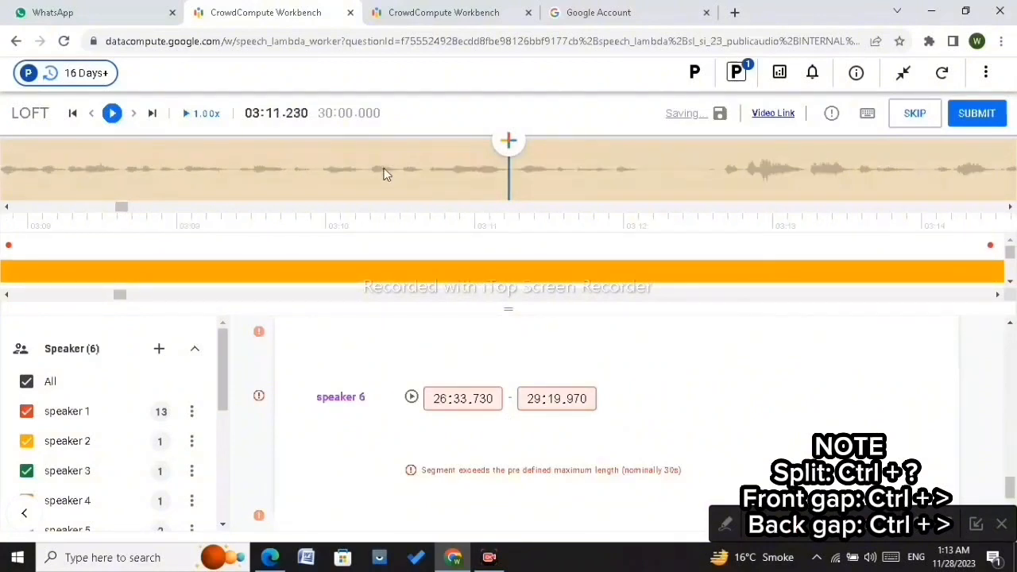
key(Left)
key(Left)
key(Left)
key(Left)
key(Left)
key(Left)
key(Left)
key(Left)
key(Left)
key(Left)
key(Left)
key(Left)
key(Left)
key(Left)
key(Left)
key(Left)
key(Left)
key(Left)
key(Left)
key(Left)
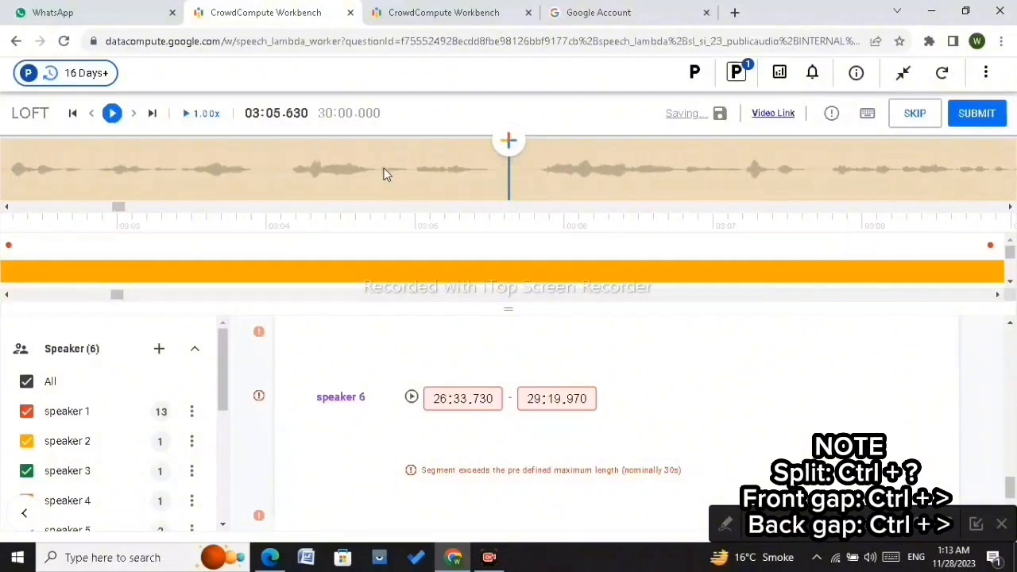
key(Left)
key(Left)
key(Left)
key(Left)
key(Left)
key(Left)
key(Left)
key(Left)
key(Left)
key(Left)
key(Left)
key(Left)
key(Left)
key(Left)
key(Left)
key(Left)
key(Left)
key(Left)
key(Left)
key(Left)
key(Right)
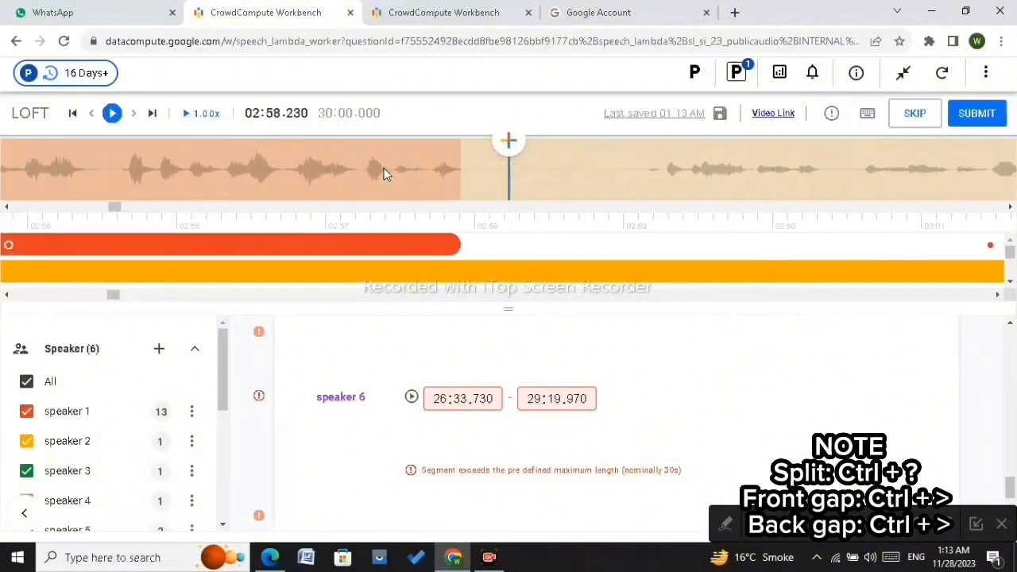
key(Left)
key(Left)
key(Left)
key(Left)
key(Left)
key(Left)
key(Left)
key(Left)
key(Left)
key(Left)
key(Left)
key(Left)
key(Left)
key(Left)
key(Left)
key(Left)
key(Left)
key(Left)
key(Right)
key(Right)
key(Right)
key(Right)
key(Right)
key(Right)
key(Right)
key(Right)
key(Right)
key(Right)
key(Right)
key(Right)
key(Right)
key(Right)
key(Right)
key(Right)
key(Right)
key(Right)
key(Right)
key(Right)
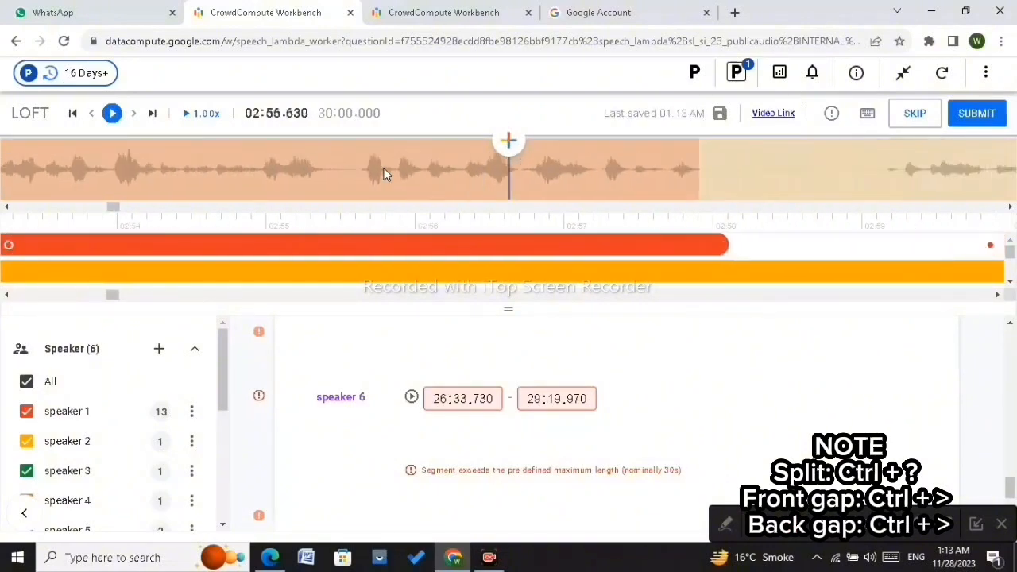
key(Right)
key(Right)
key(Right)
key(Right)
key(Right)
key(Right)
key(Right)
key(Right)
key(Right)
key(Right)
key(Right)
key(Right)
key(Right)
key(Right)
key(Right)
key(Right)
key(Right)
key(Right)
key(Right)
key(Right)
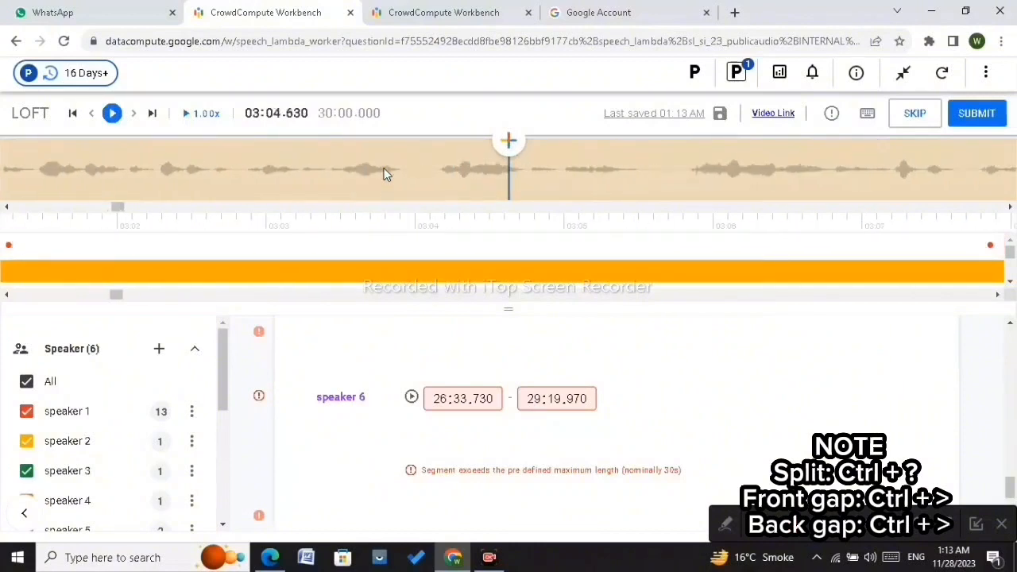
key(Right)
key(Right)
key(Right)
key(Right)
key(Right)
key(Right)
key(Right)
key(Right)
key(Right)
key(Right)
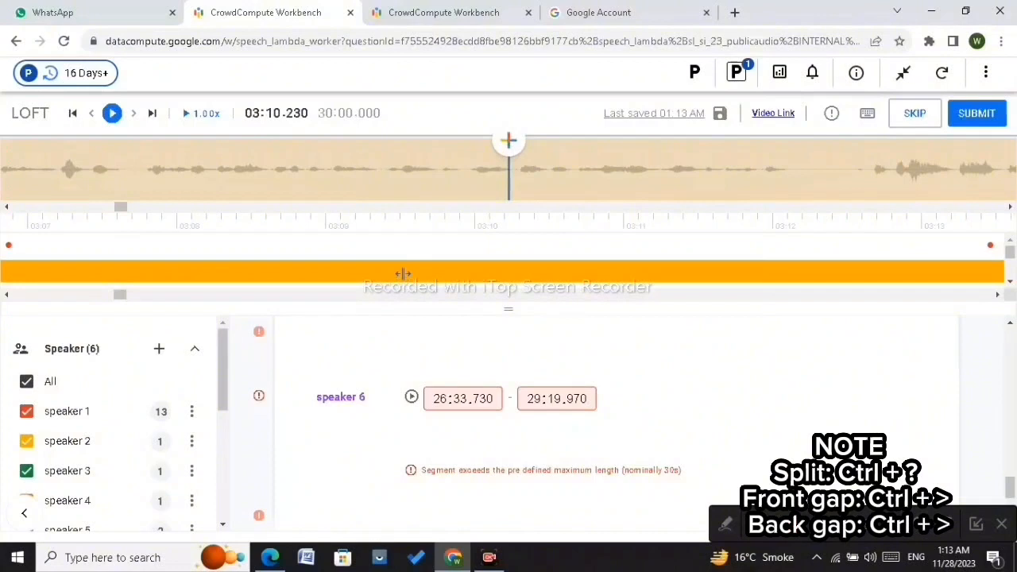
Step: Return to the start of the audio and step forward through the first minute to review the segments
double_click(439, 399)
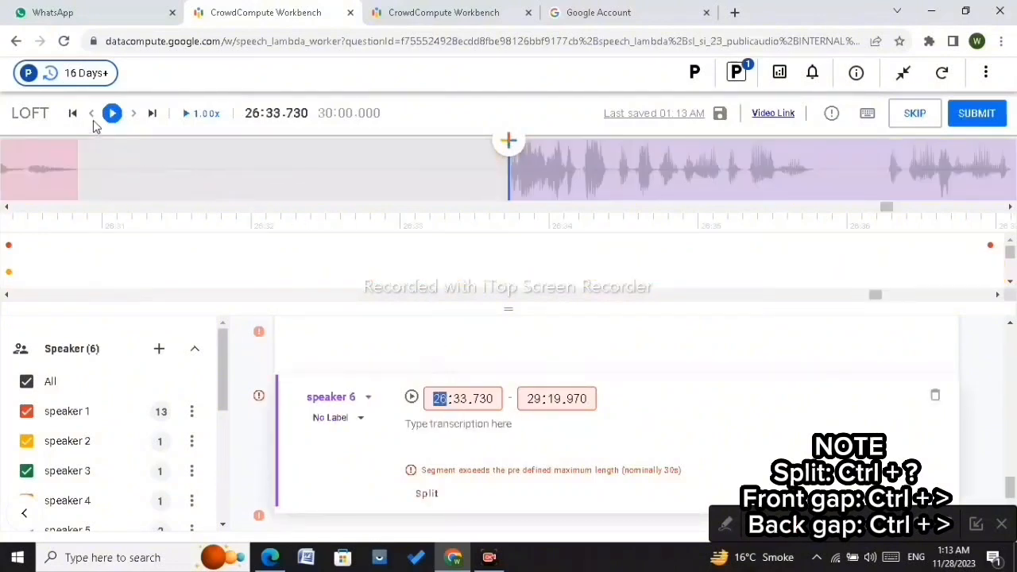
click(93, 120)
click(71, 113)
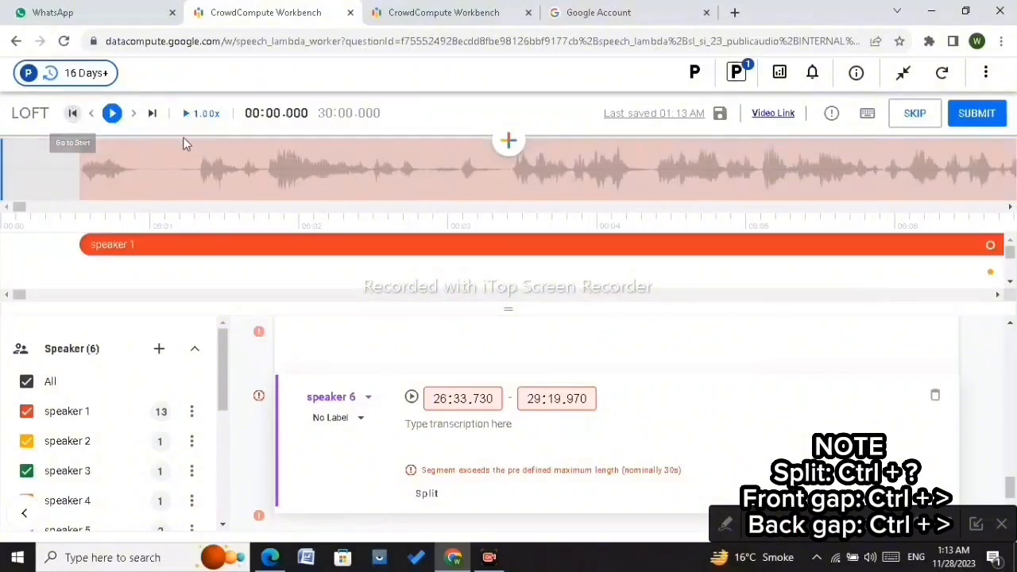
click(310, 191)
key(Right)
key(Right)
key(Right)
key(Right)
key(Right)
key(Right)
key(Right)
key(Right)
key(Right)
key(Right)
key(Right)
key(Right)
key(Right)
key(Right)
key(Right)
key(Right)
key(Right)
key(Right)
key(Right)
key(Right)
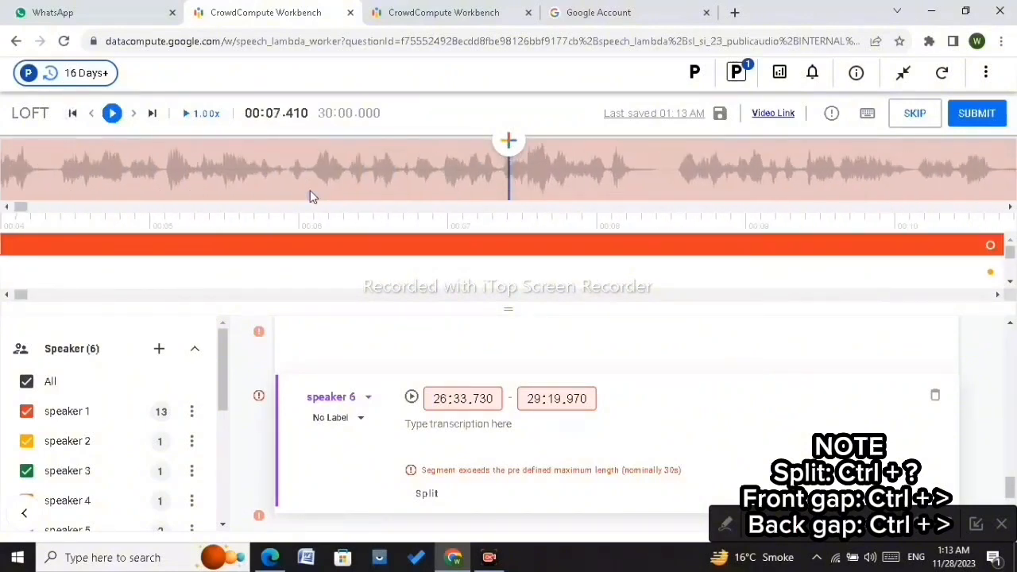
key(Right)
key(Right)
key(Right)
key(Right)
key(Right)
key(Right)
key(Right)
key(Right)
key(Right)
key(Right)
key(Right)
key(Right)
key(Right)
key(Right)
key(Right)
key(Right)
key(Right)
key(Right)
key(Right)
key(Right)
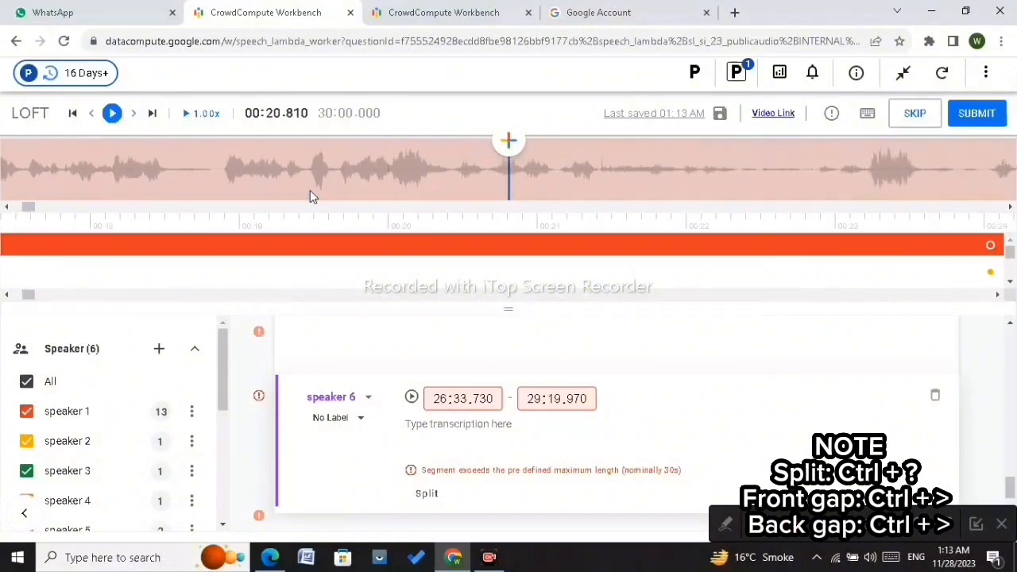
key(Right)
key(Right)
key(Right)
key(Right)
key(Right)
key(Right)
key(Right)
key(Right)
key(Right)
key(Right)
key(Right)
key(Right)
key(Right)
key(Right)
key(Right)
key(Right)
key(Right)
key(Right)
key(Right)
key(Right)
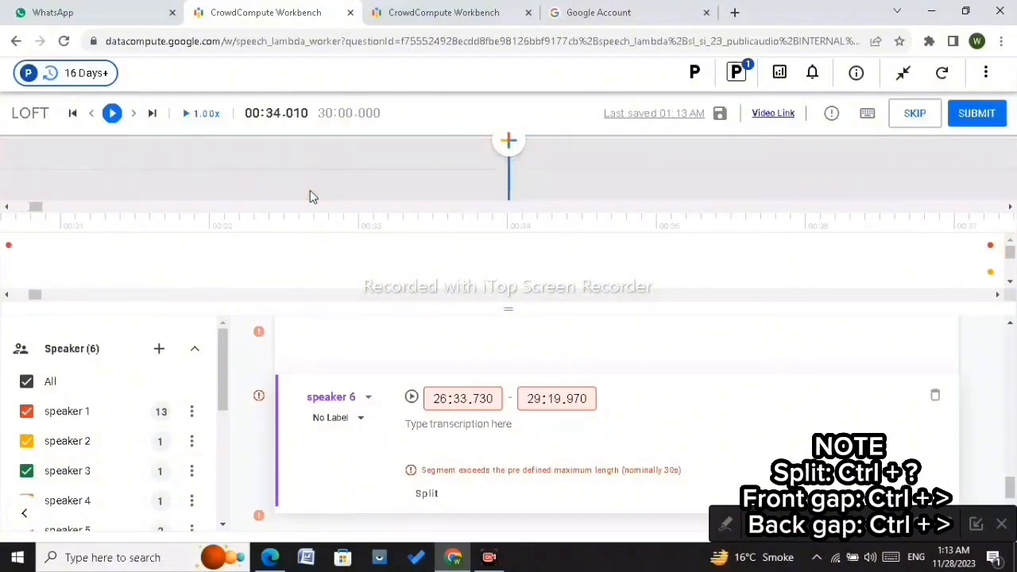
key(Right)
key(Right)
key(Right)
key(Right)
key(Right)
key(Right)
key(Right)
key(Right)
key(Right)
key(Right)
key(Right)
key(Right)
key(Right)
key(Right)
key(Right)
key(Right)
key(Right)
key(Right)
key(Right)
key(Right)
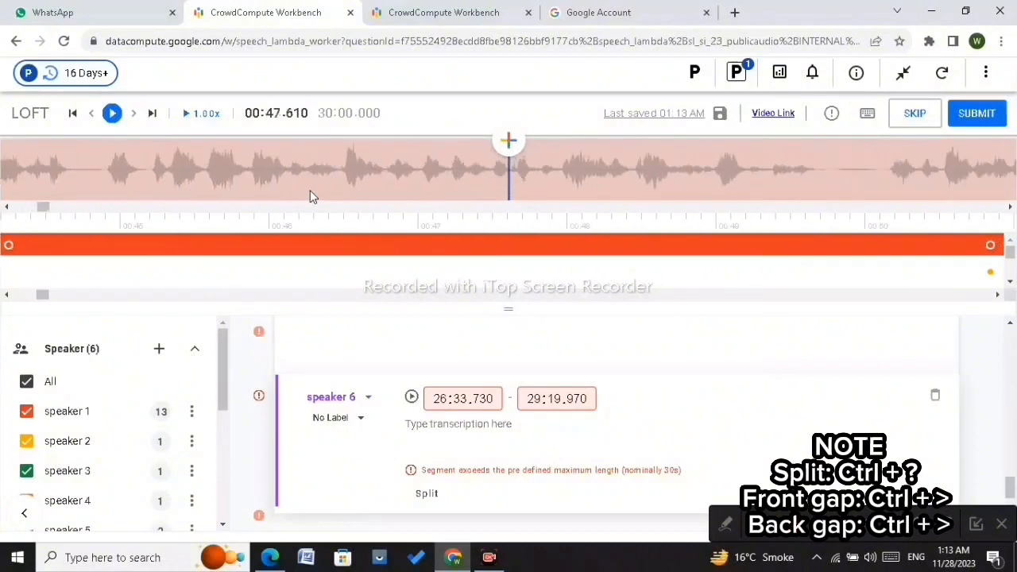
key(Right)
key(Right)
key(Right)
key(Right)
key(Right)
key(Right)
key(Right)
key(Right)
key(Right)
key(Right)
key(Right)
key(Right)
key(Right)
key(Right)
key(Right)
key(Right)
key(Right)
key(Right)
key(Right)
key(Right)
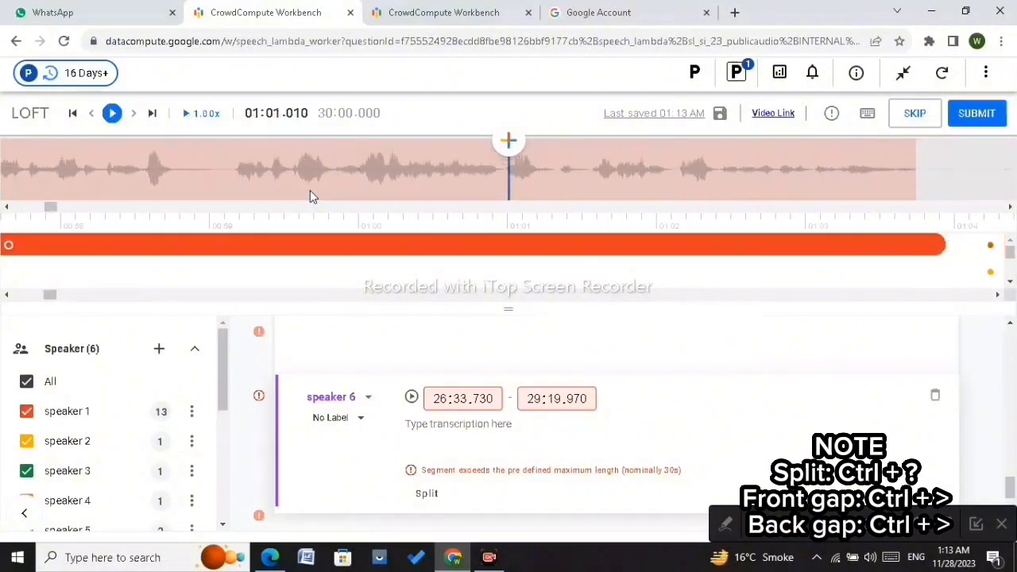
key(Right)
key(Right)
key(Right)
key(Right)
key(Right)
key(Right)
key(Right)
key(Right)
key(Right)
key(Right)
key(Right)
key(Right)
key(Right)
key(Right)
key(Right)
key(Right)
key(Right)
key(Right)
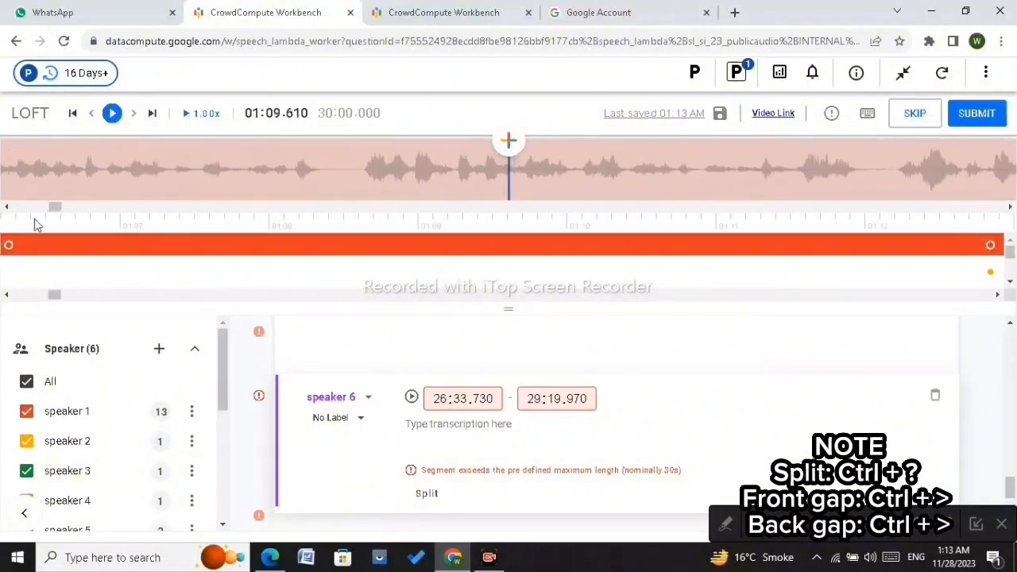
Step: Correct the start time of the speaker 2 segment beginning 02:12.580 by entering 5 into it
drag(53, 208, 104, 207)
click(214, 274)
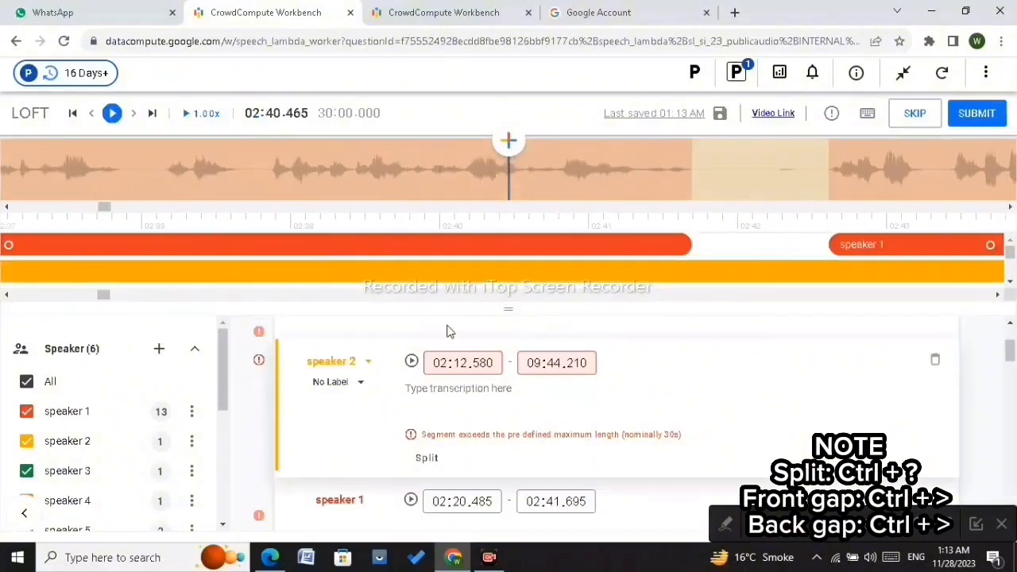
double_click(459, 363)
text(5)
key(Return)
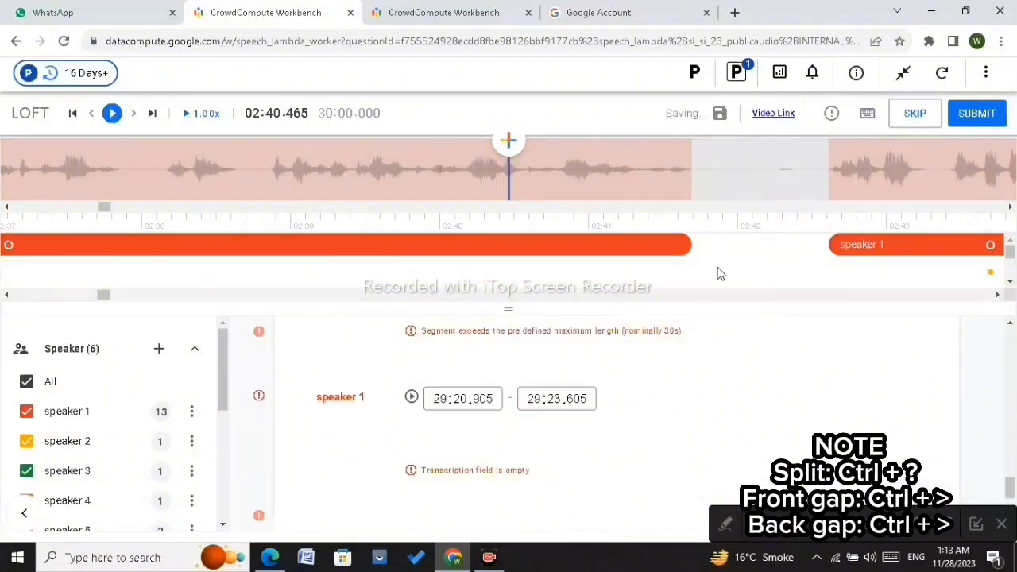
scroll(719, 275, down, 10)
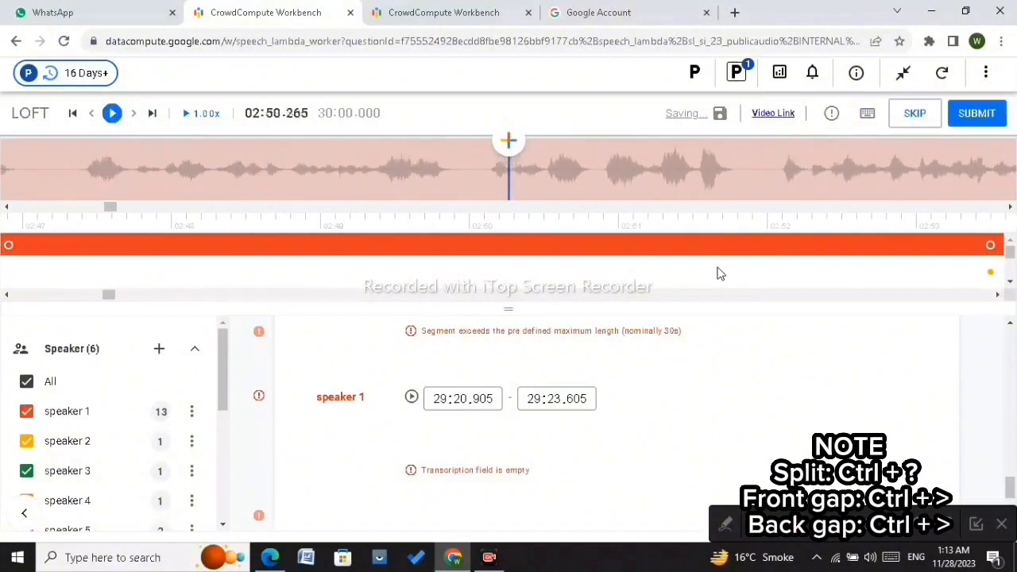
Step: Set the speaker 2 segment's start time to 02:59.160, then nudge its start edge to about 02:59.175
scroll(718, 274, down, 10)
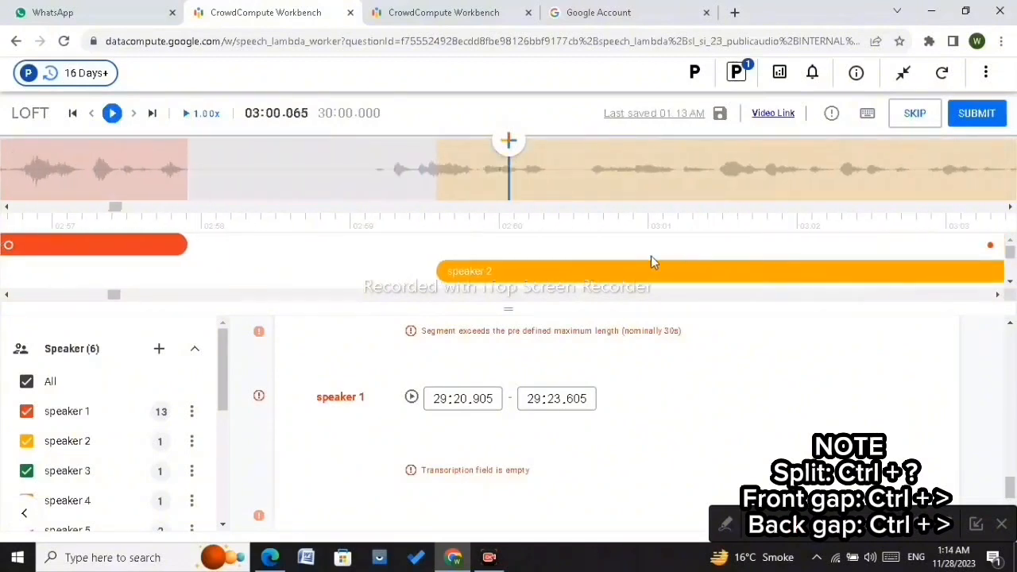
click(613, 271)
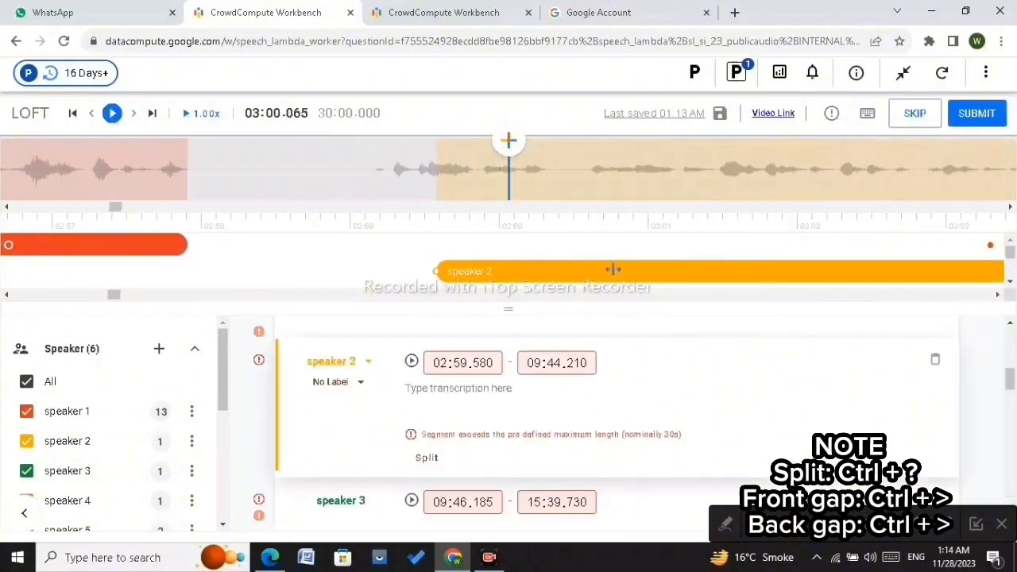
double_click(483, 363)
key(BackSpace)
text(160)
click(472, 269)
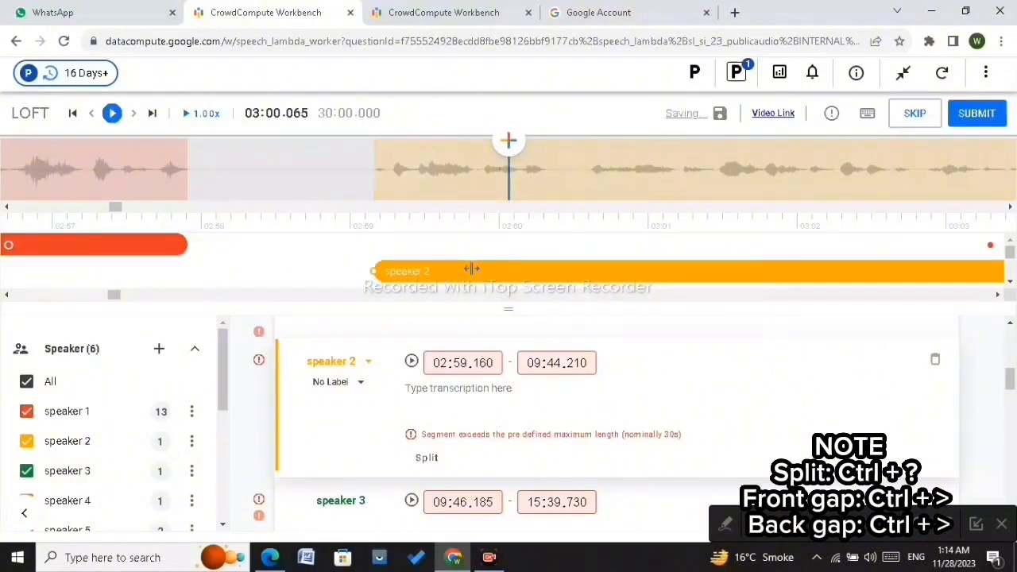
drag(370, 271, 376, 270)
Step: Step forward and back through the audio between about 03:00 and 03:15 to find a pause in the speaker 2 segment
click(559, 170)
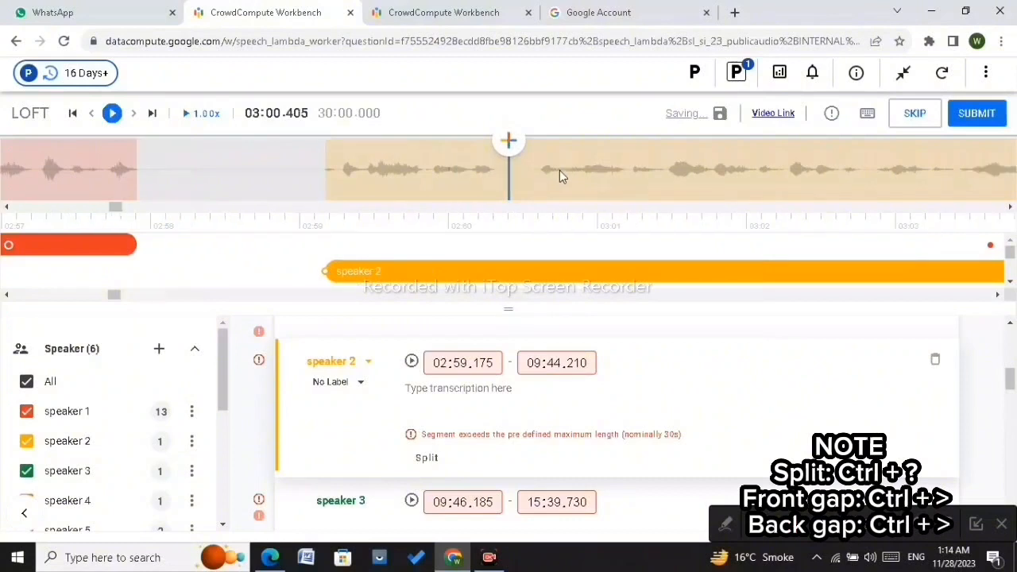
key(Right)
key(Right)
key(Right)
key(Right)
key(Right)
key(Right)
key(Right)
key(Right)
key(Right)
key(Right)
key(Right)
key(Right)
key(Right)
key(Right)
key(Right)
key(Right)
key(Right)
key(Right)
key(Right)
key(Right)
key(Right)
key(Right)
key(Right)
key(Right)
key(Right)
key(Right)
key(Right)
key(Right)
key(Right)
key(Right)
key(Right)
key(Right)
key(Right)
key(Right)
key(Right)
key(Right)
key(Right)
key(Right)
key(Right)
key(Right)
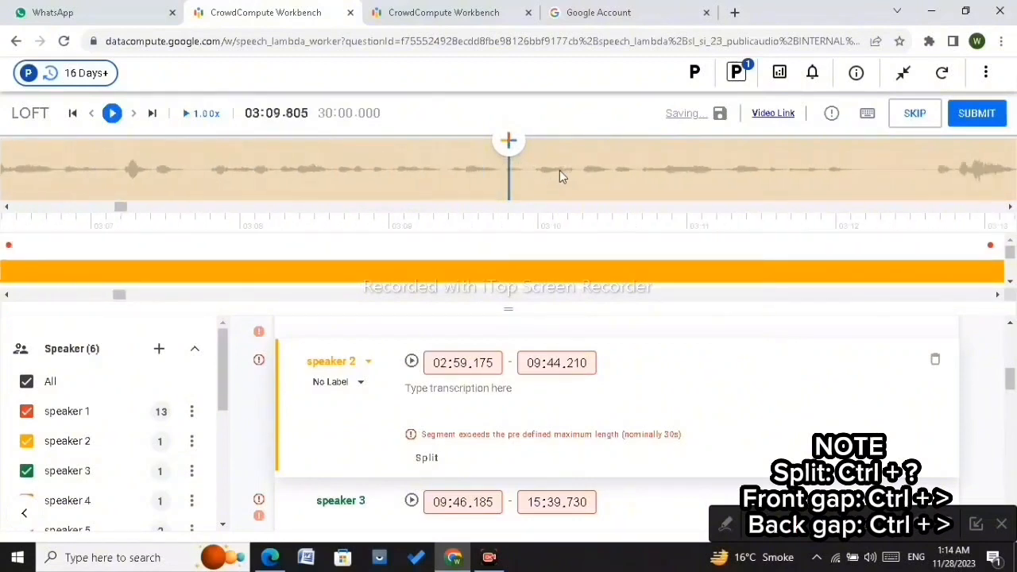
key(Left)
key(Left)
key(Left)
key(Left)
key(Left)
key(Left)
key(Left)
key(Left)
key(Left)
key(Left)
key(Left)
key(Left)
key(Left)
key(Left)
key(Left)
key(Left)
key(Left)
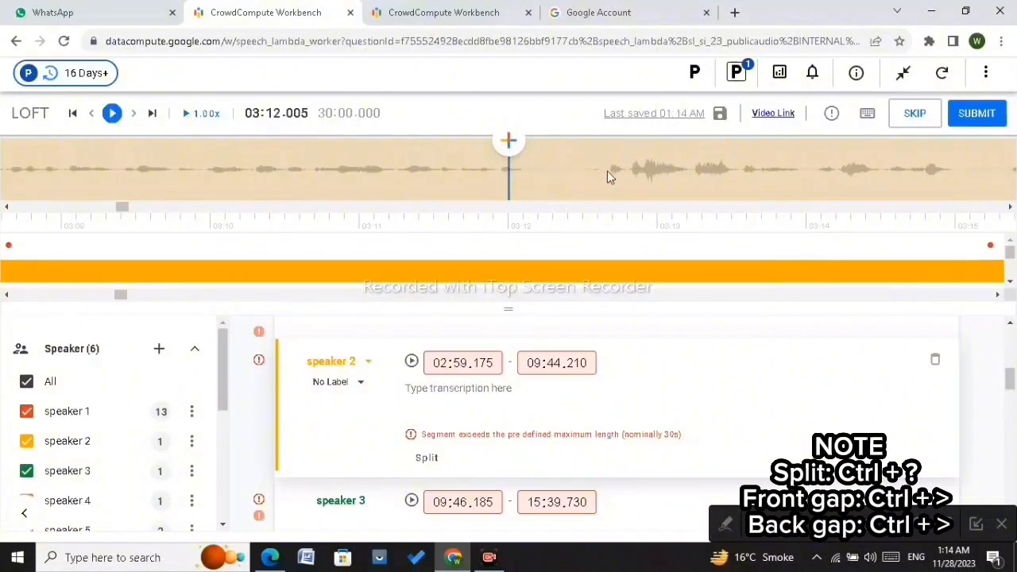
click(608, 171)
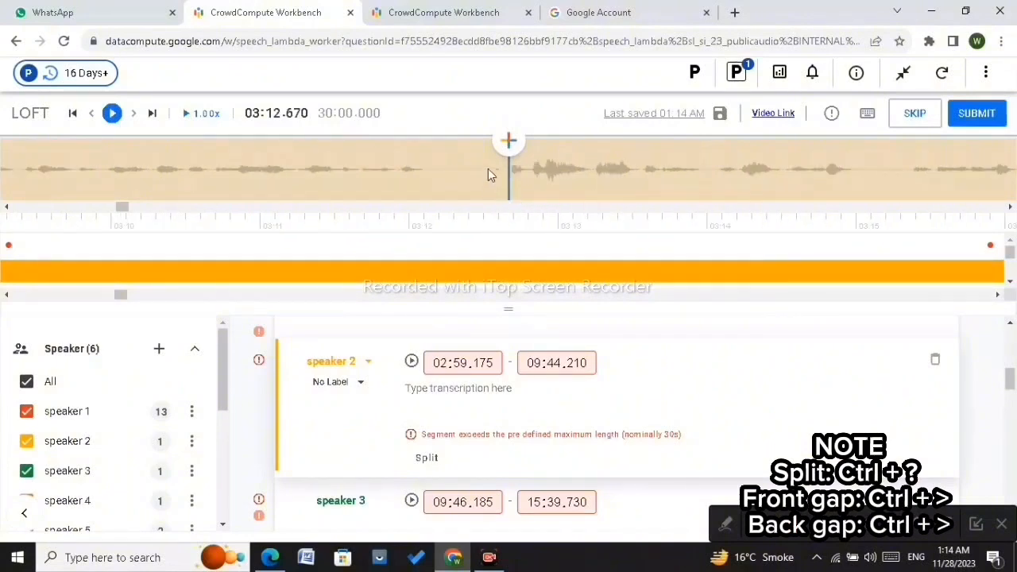
Step: Play to about 03:25 and split the speaker 2 segment there, opening a gap between the two parts
click(110, 115)
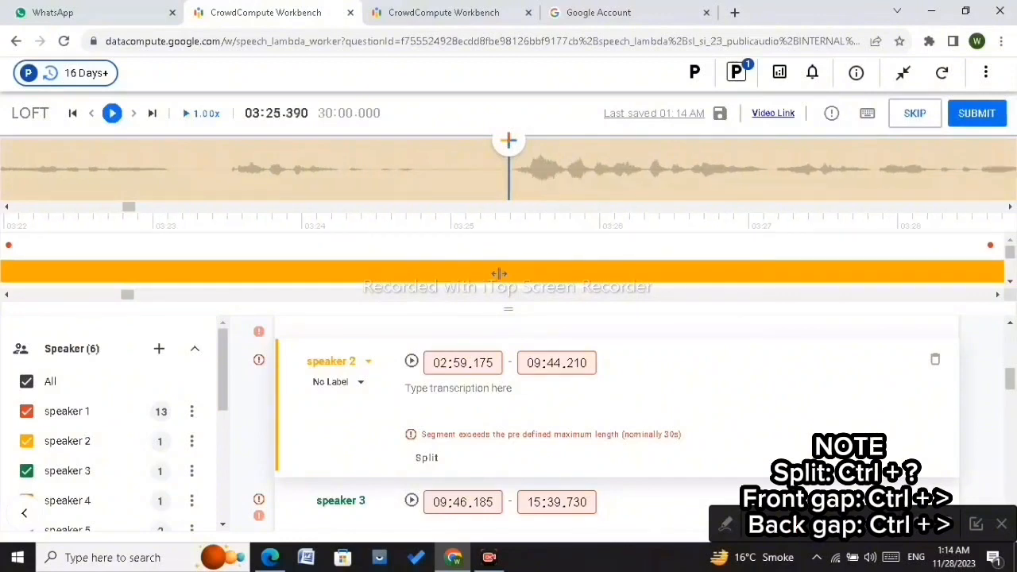
key(ctrl+/)
drag(495, 274, 412, 279)
key(ctrl+.)
key(ctrl+.)
key(ctrl+.)
key(ctrl+.)
key(ctrl+.)
key(ctrl+.)
key(ctrl+.)
key(ctrl+.)
key(ctrl+.)
key(ctrl+.)
key(ctrl+.)
key(ctrl+.)
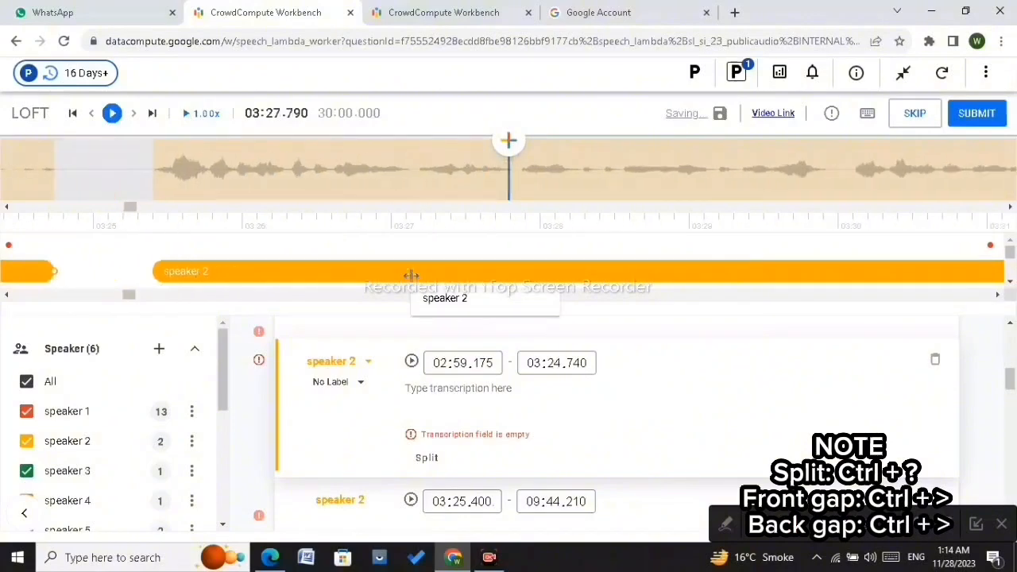
Step: Step around 03:24 and extend the first speaker 2 part's end edge to about 03:24.770
scroll(177, 179, up, 5)
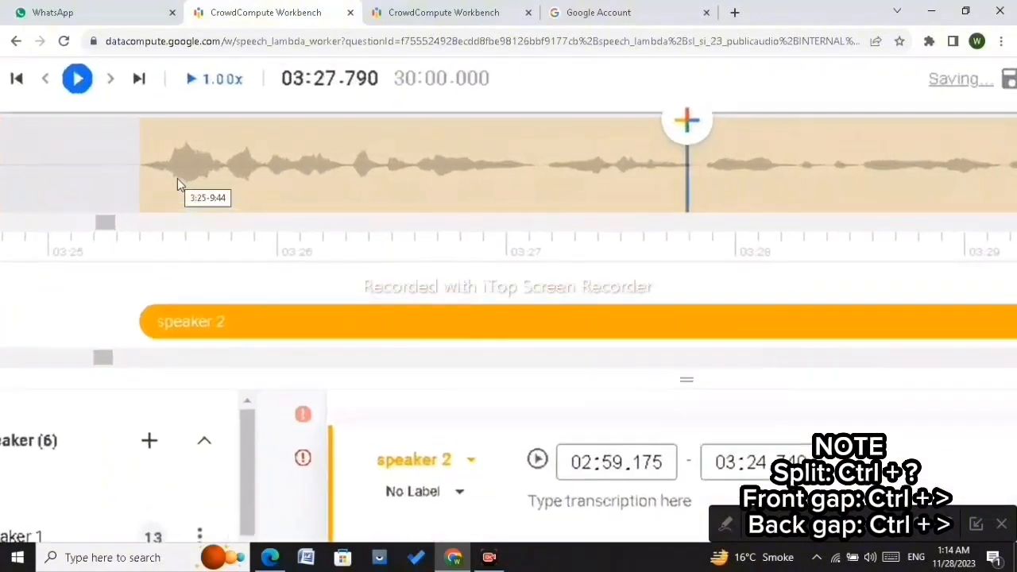
click(110, 189)
key(Left)
key(Left)
key(Left)
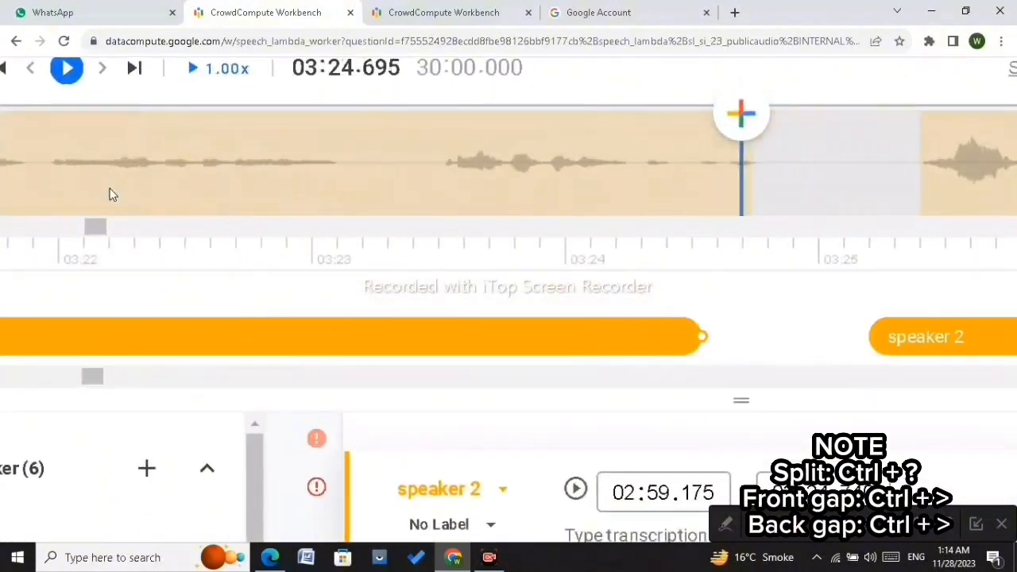
key(Right)
key(Right)
key(Right)
key(Right)
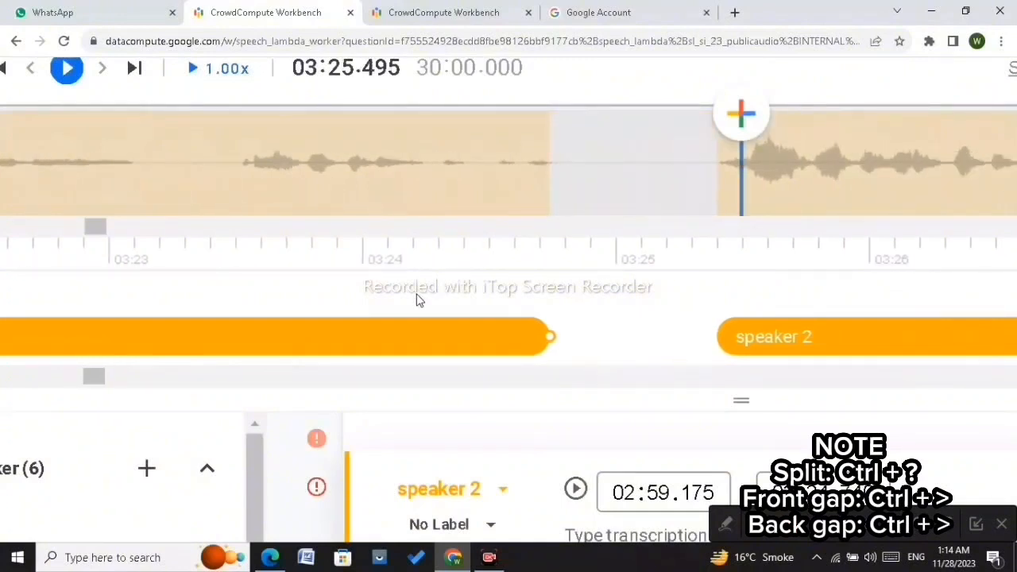
drag(552, 335, 558, 347)
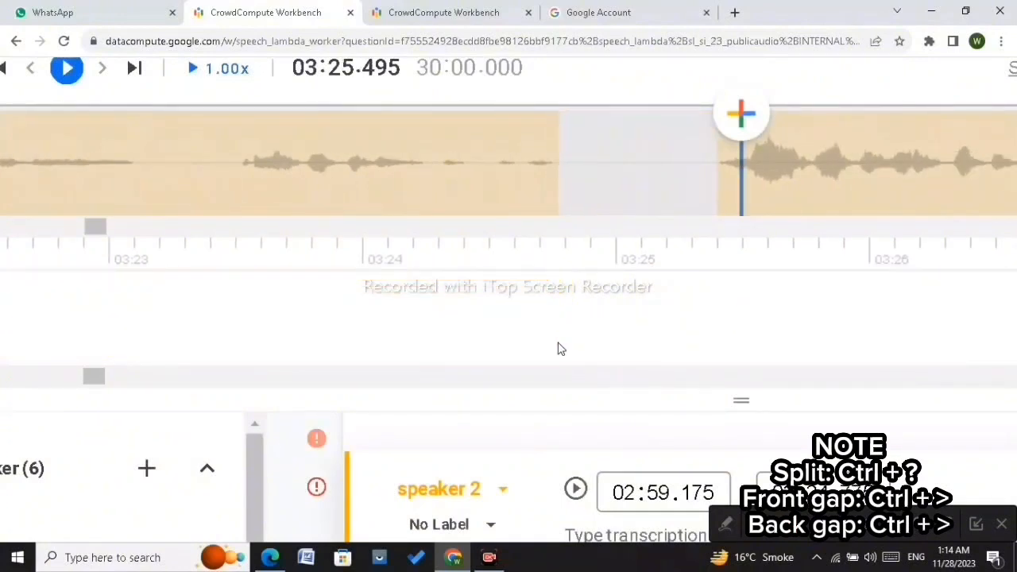
click(710, 201)
scroll(398, 162, down, 3)
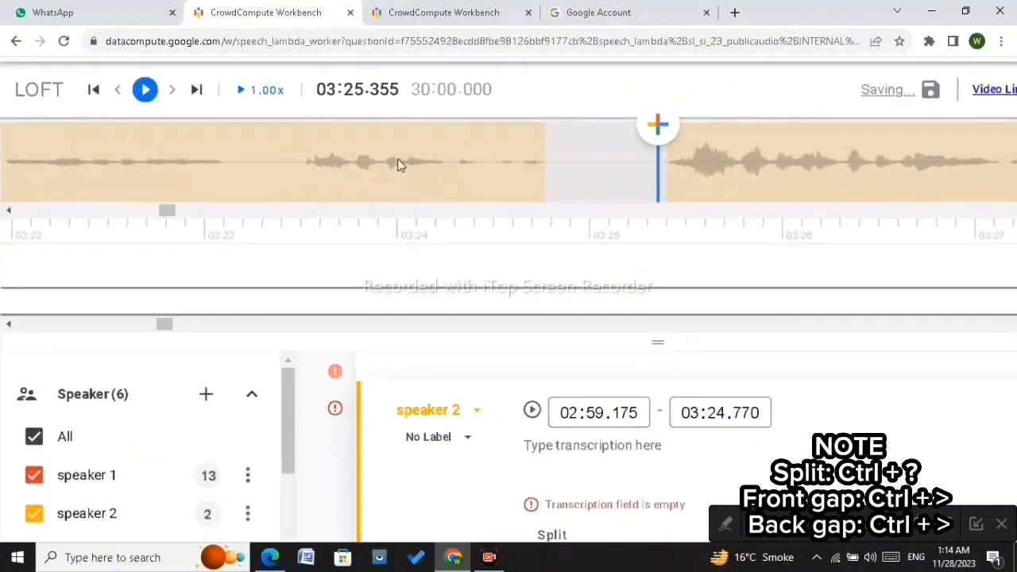
Step: Play and inspect the start boundary of the second speaker 2 part at 03:25.400
click(149, 92)
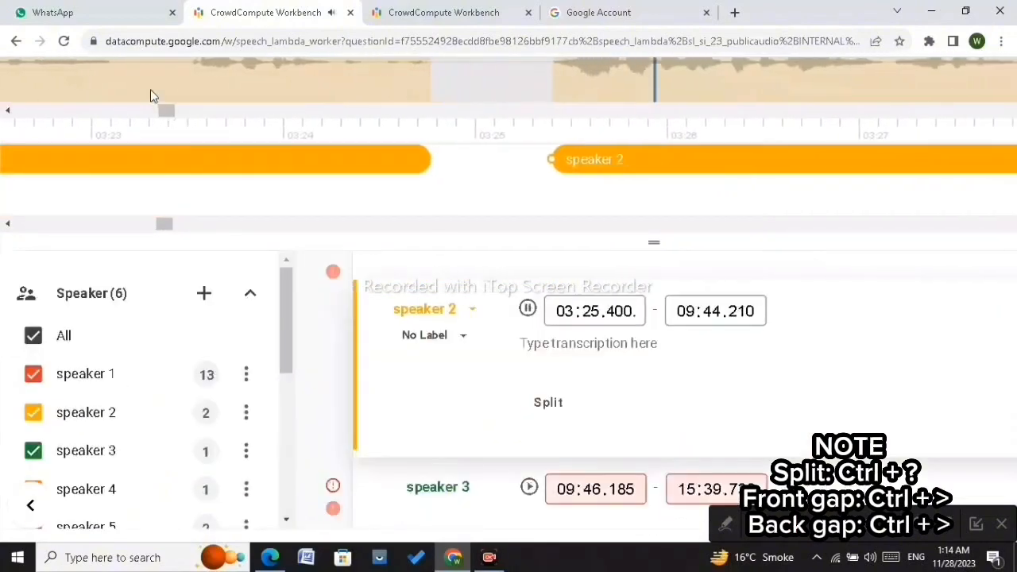
click(152, 95)
scroll(500, 108, down, 3)
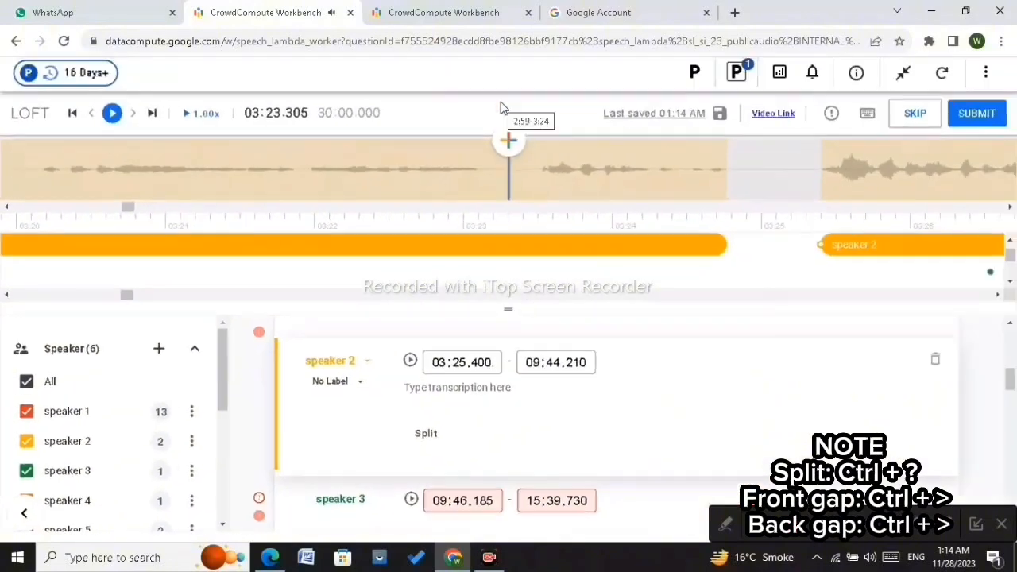
click(787, 176)
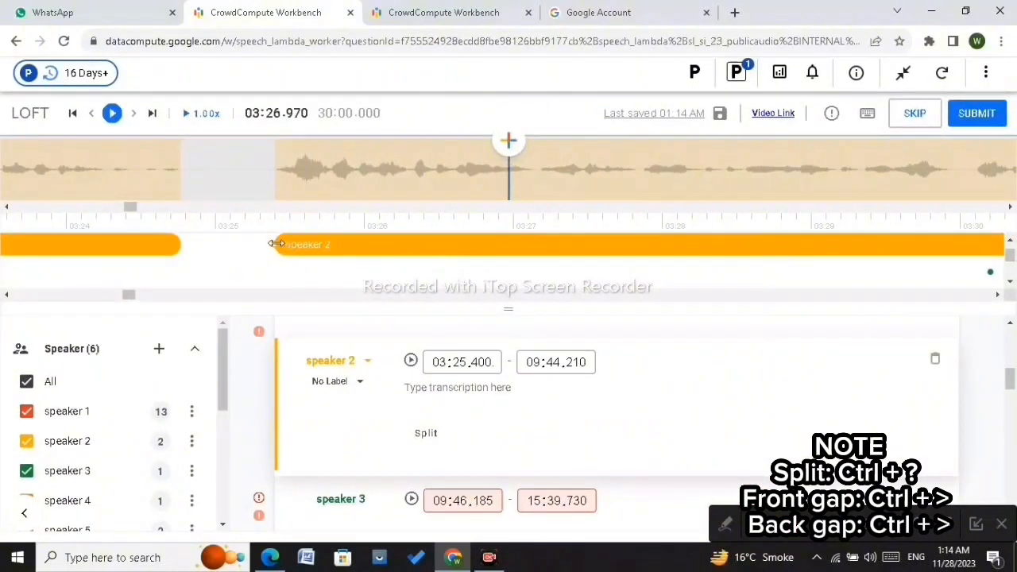
mouse_move(275, 243)
mouse_down()
mouse_move(288, 242)
mouse_move(274, 241)
mouse_up()
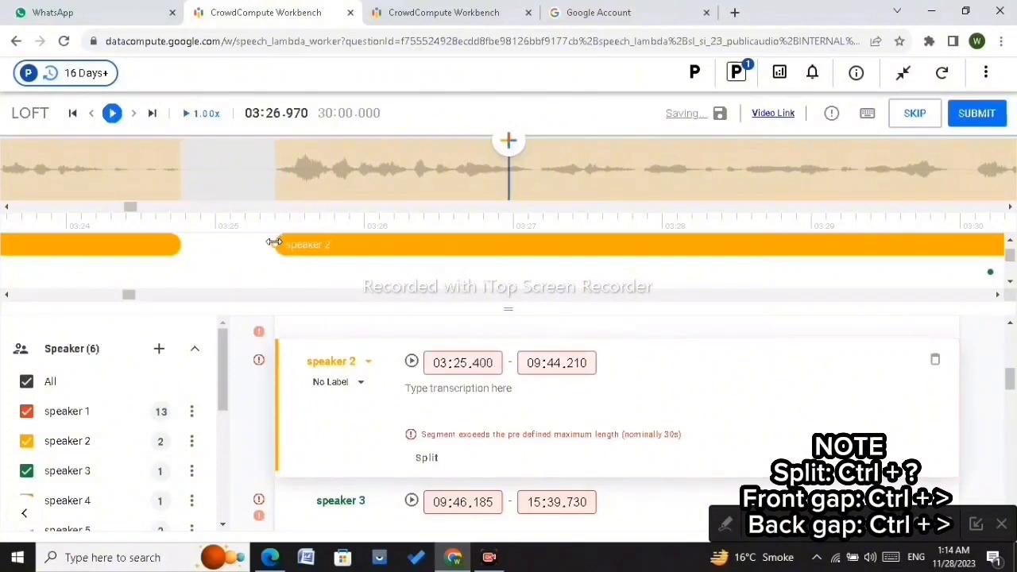
click(423, 188)
key(ctrl+.)
key(ctrl+.)
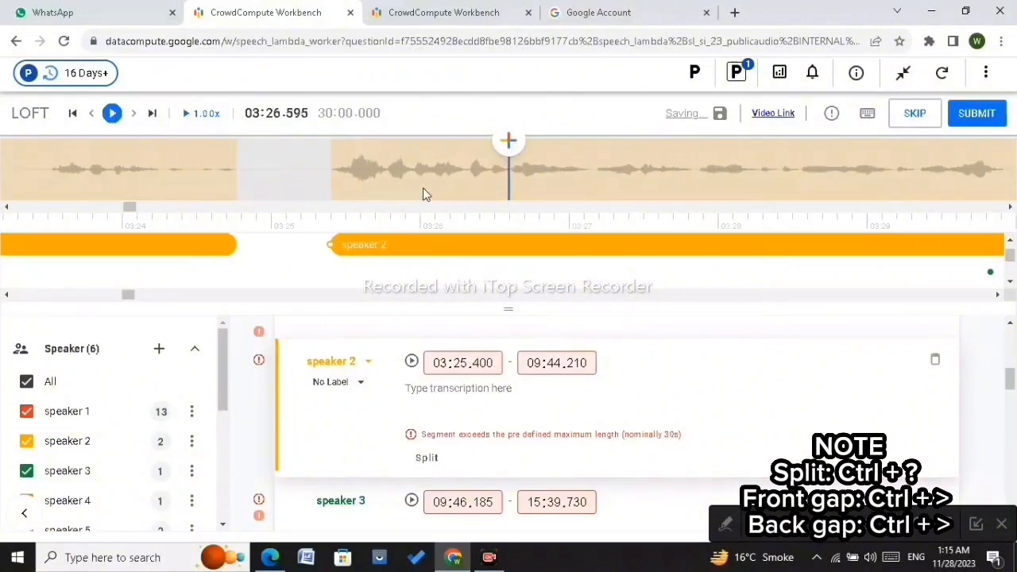
Step: Split the speaker 2 segment at about 03:40.560 and pull the earlier part's end back to about 03:39.760
scroll(423, 188, down, 20)
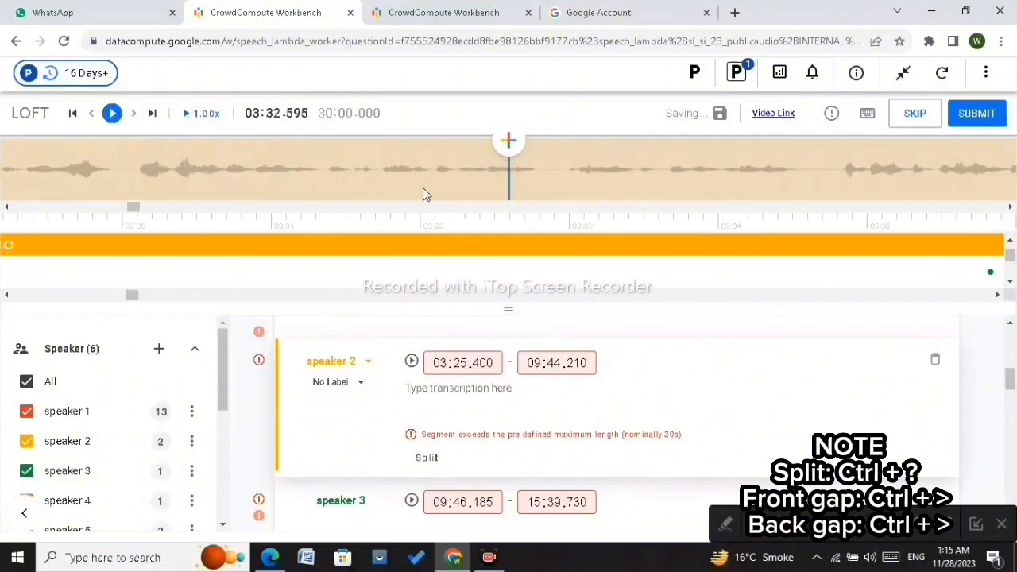
scroll(423, 193, down, 15)
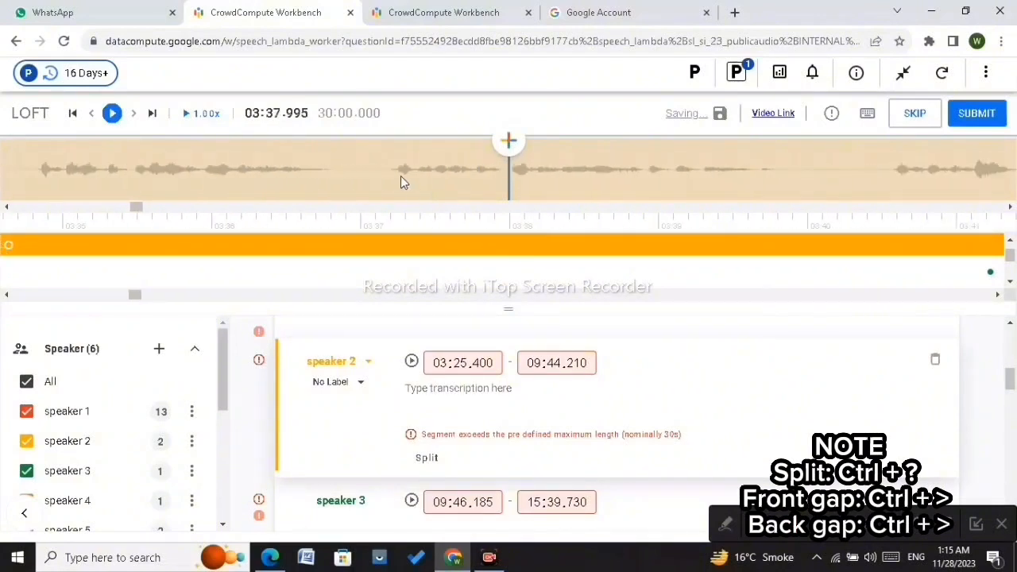
scroll(391, 171, up, 6)
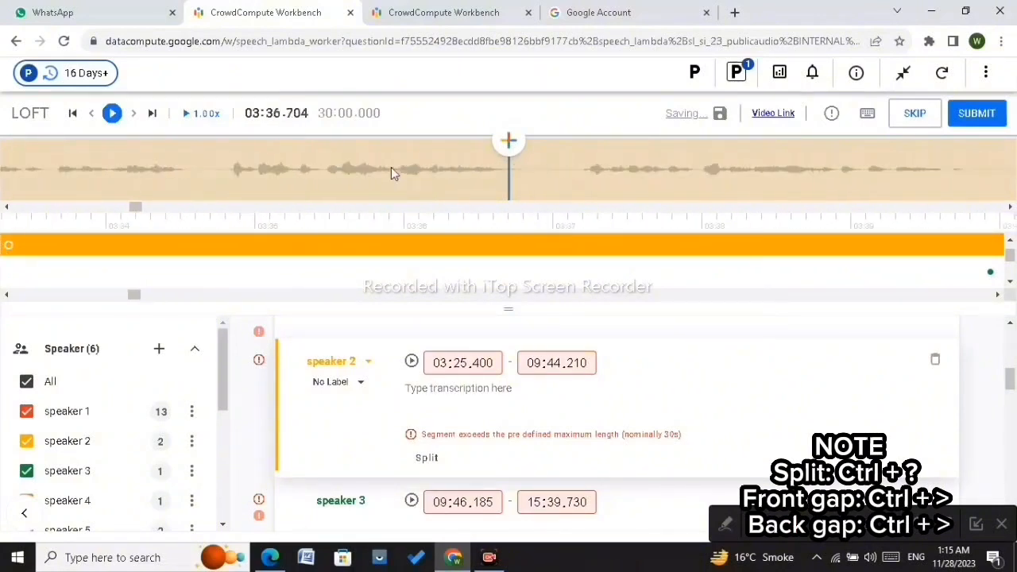
scroll(391, 174, down, 1)
scroll(391, 173, down, 19)
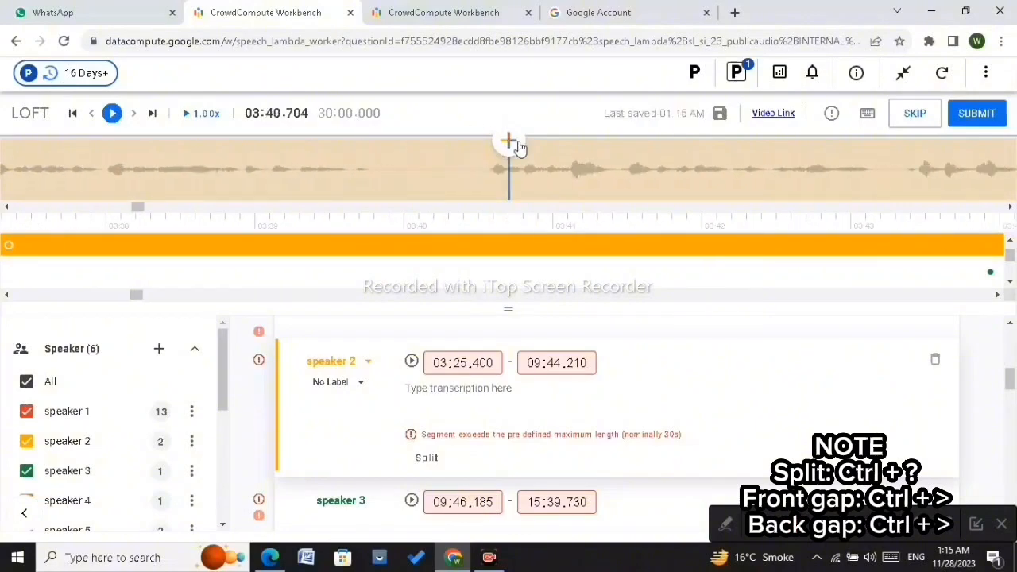
scroll(489, 175, up, 1)
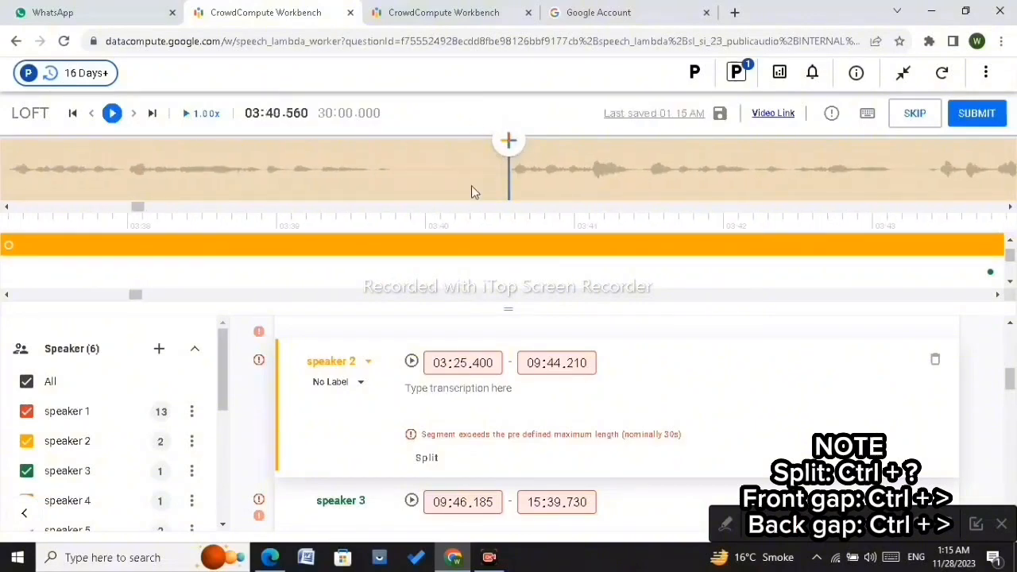
key(ctrl+plus)
key(ctrl+plus)
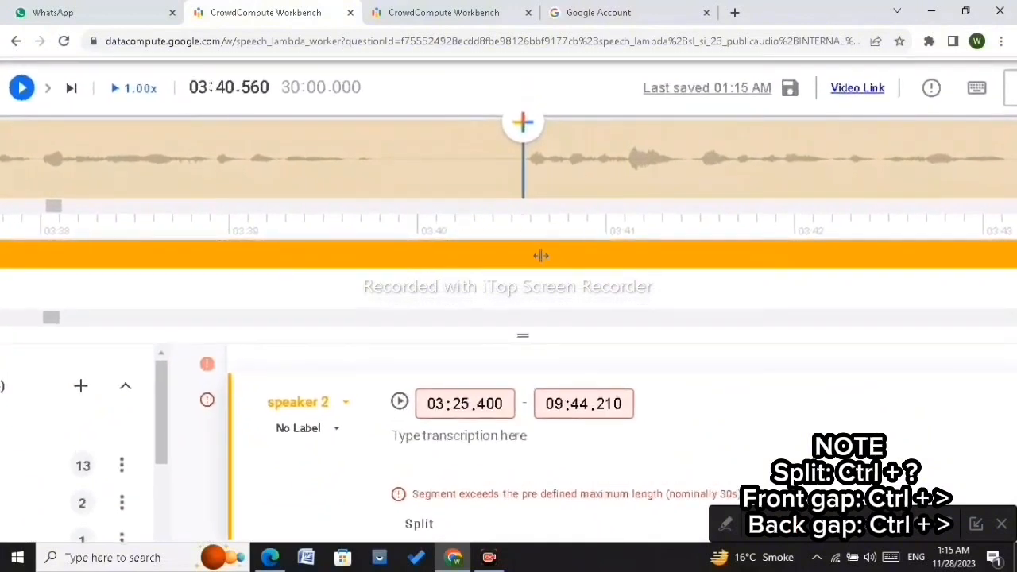
key(ctrl+slash)
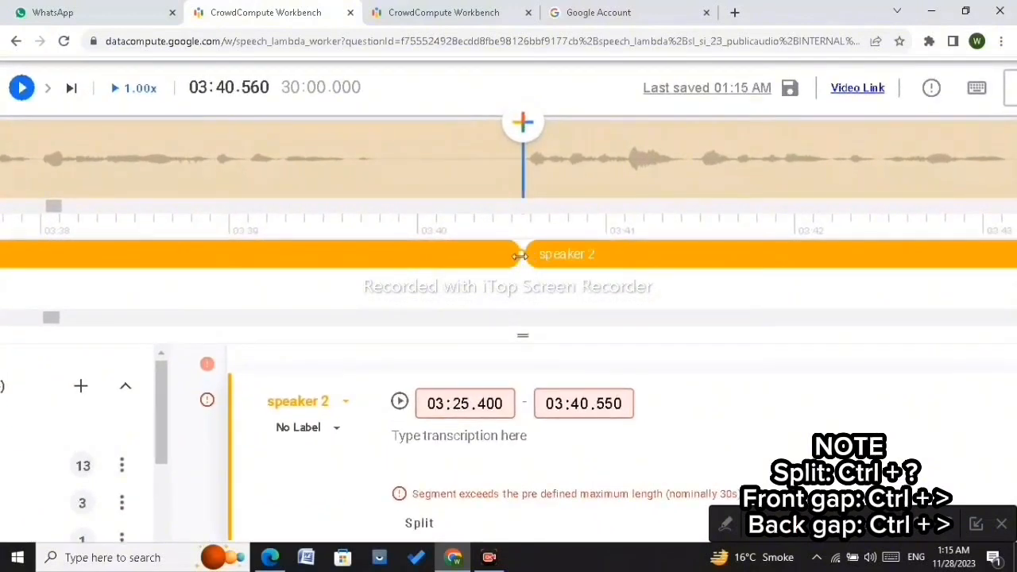
drag(521, 255, 373, 257)
Step: Split the speaker 2 segment at about 04:02.5 and pull the earlier part's end back to about 04:01.665
scroll(372, 257, right, 5)
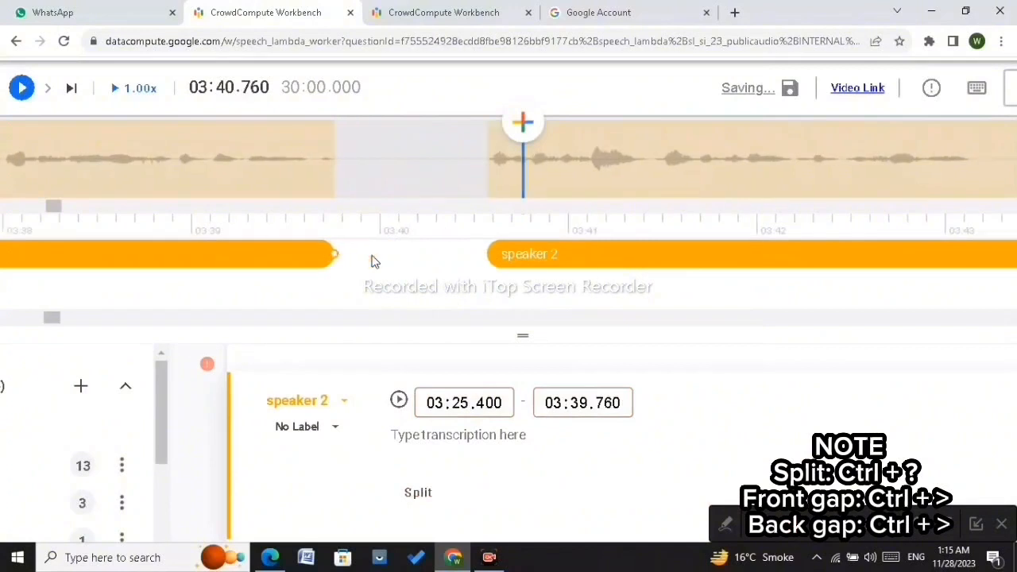
scroll(372, 255, right, 10)
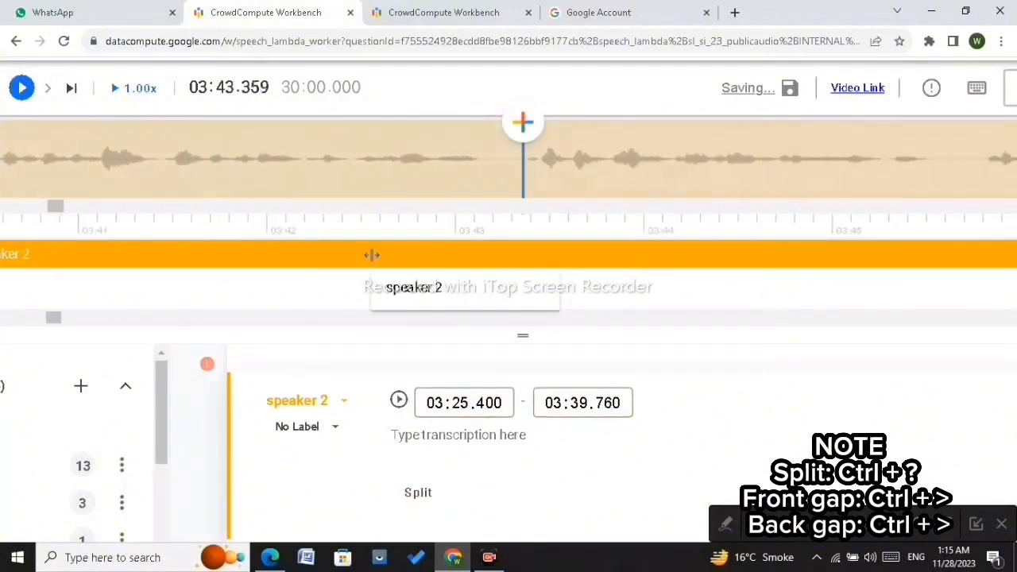
scroll(372, 255, right, 14)
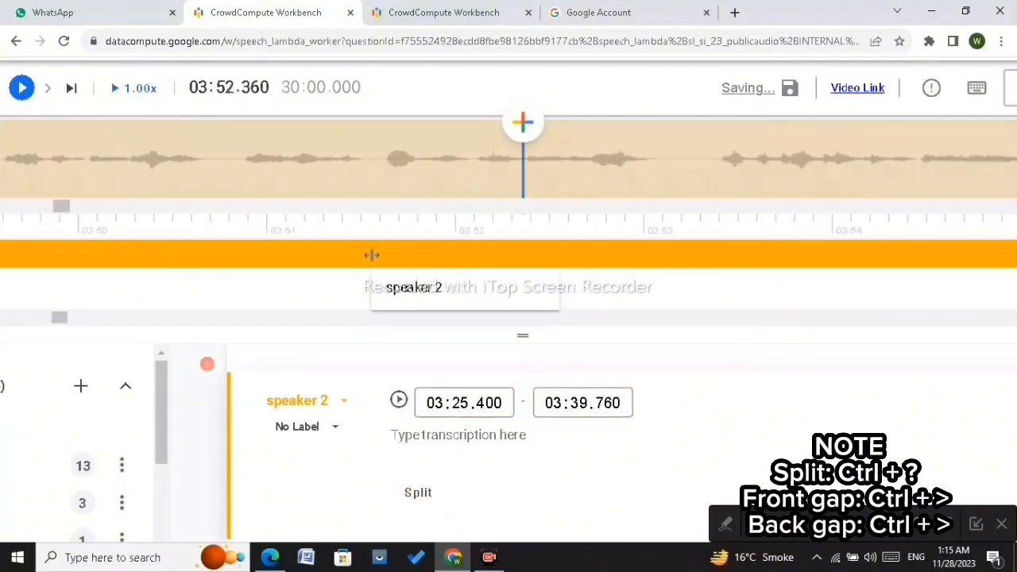
scroll(372, 255, right, 15)
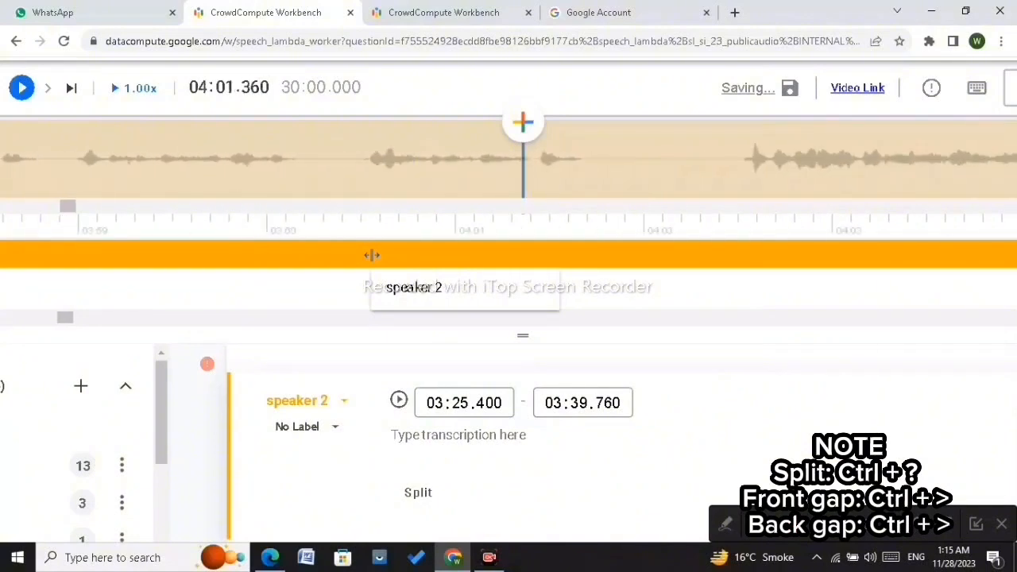
scroll(372, 255, right, 3)
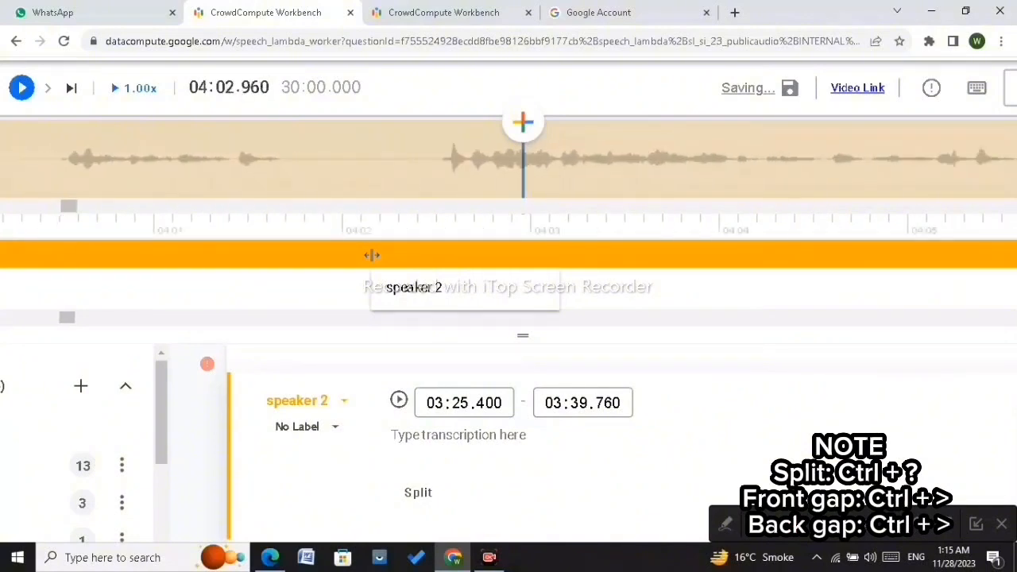
click(440, 168)
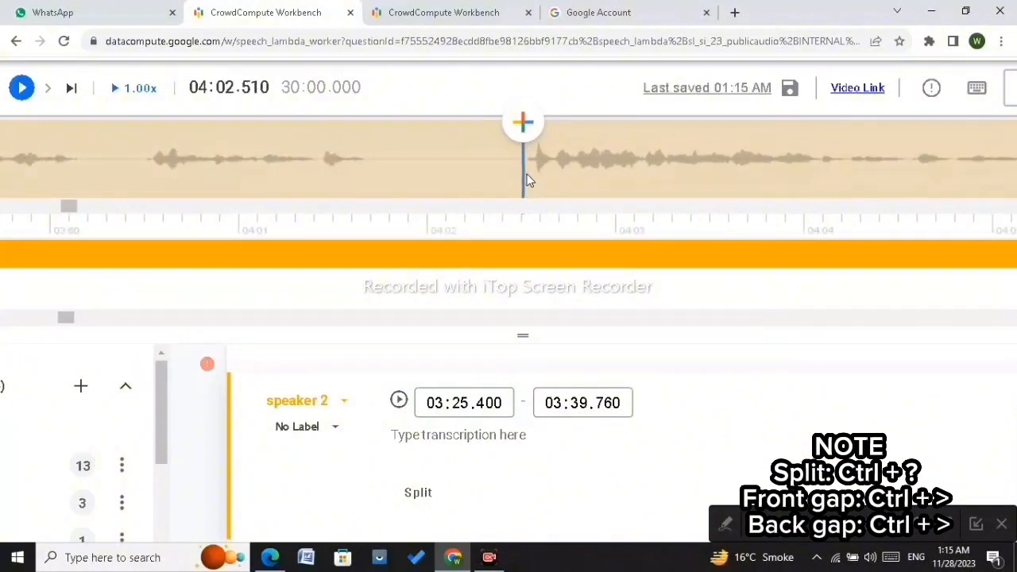
click(504, 245)
key(ctrl+shift+slash)
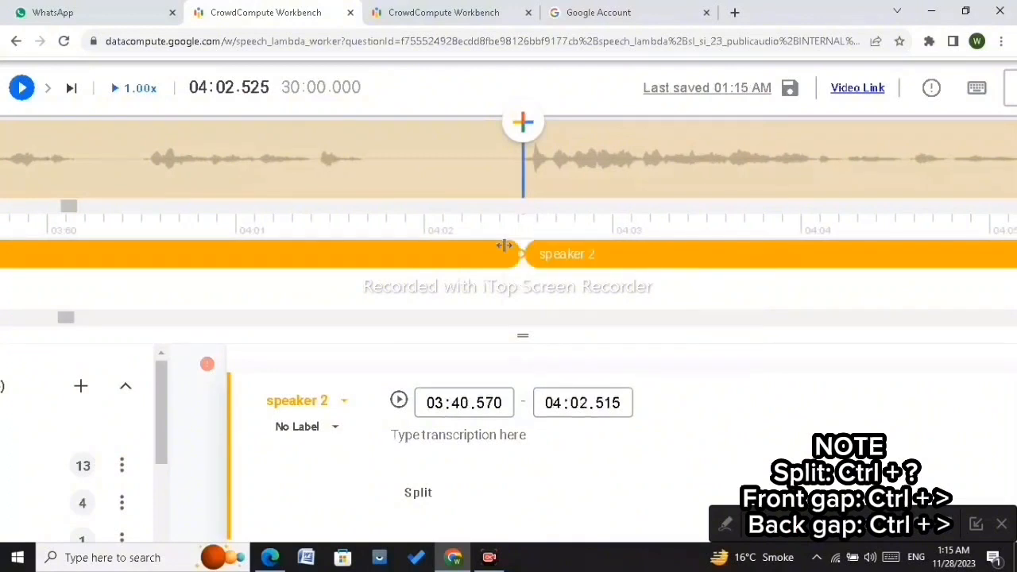
drag(503, 245, 361, 284)
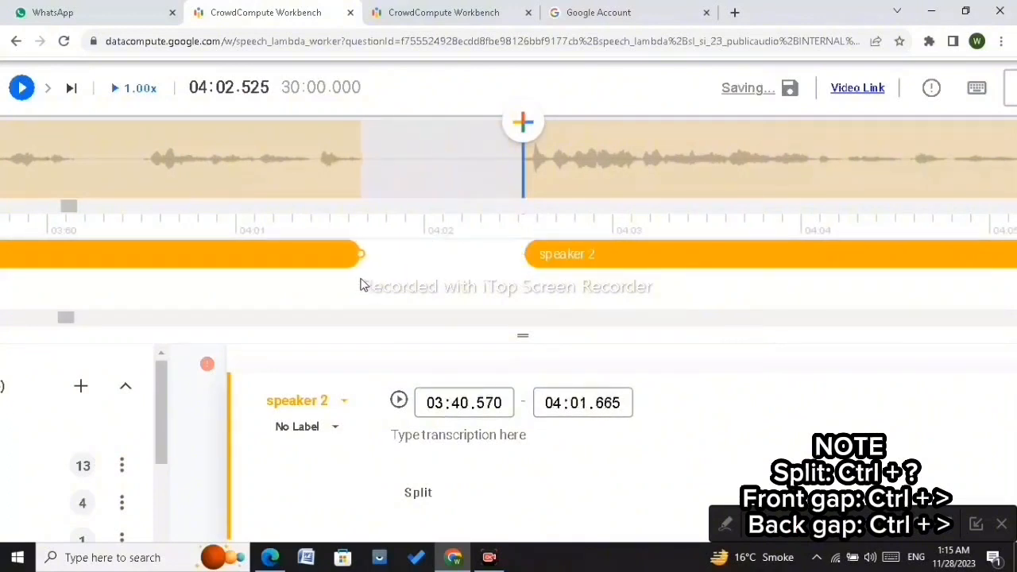
key(Right)
key(Right)
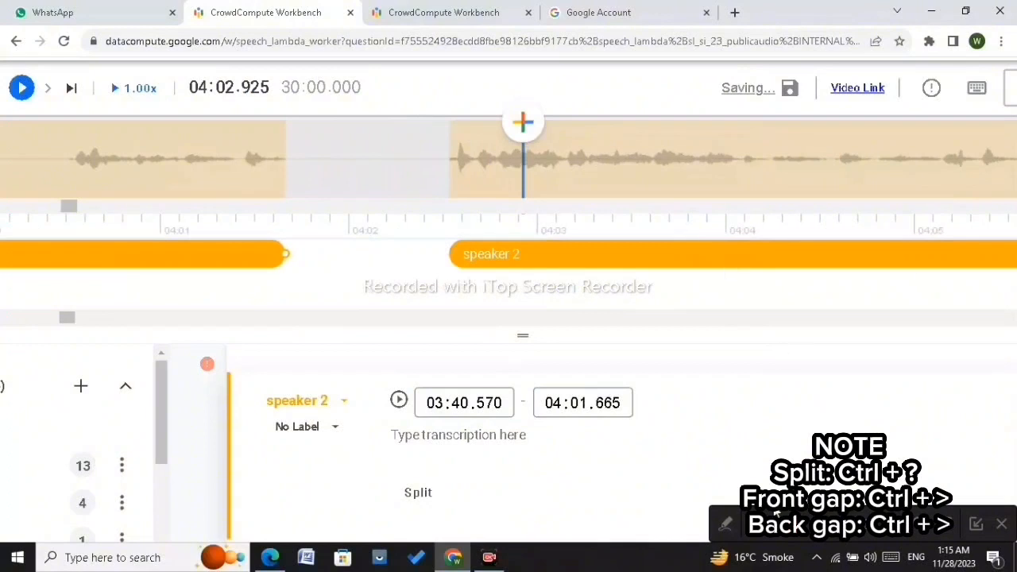
Step: Play ahead to around 04:18, split the speaker 2 segment at about 04:18.8 and pull the earlier part's end back to about 04:17.120
click(614, 155)
key(Right)
key(Right)
key(Right)
key(Right)
key(Right)
key(Right)
key(Right)
key(Right)
key(Right)
key(Right)
key(Right)
key(Right)
key(Right)
key(Right)
key(Right)
key(Right)
key(Right)
key(Right)
key(Right)
key(Right)
key(Right)
key(Right)
key(Right)
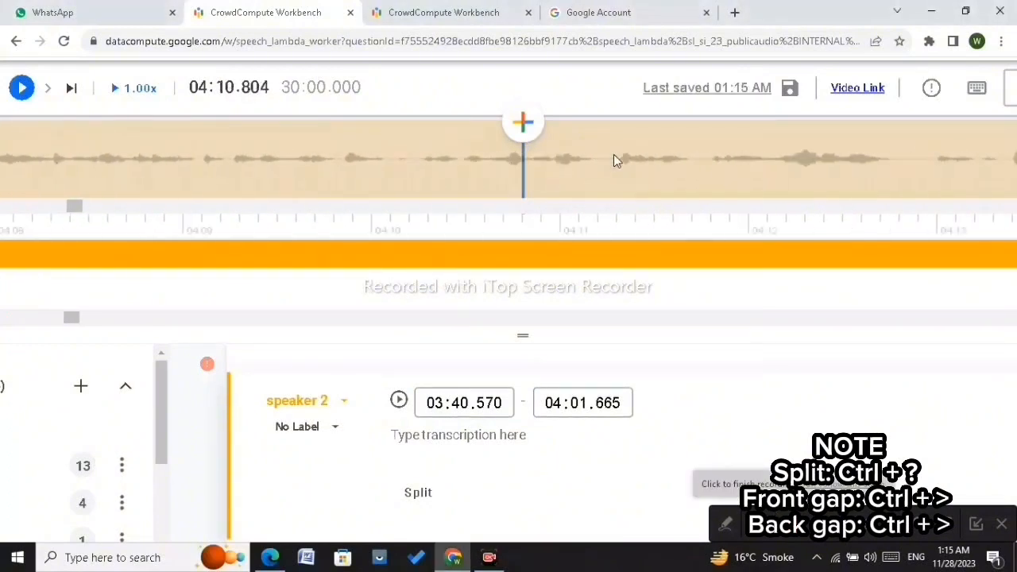
key(Right)
key(Right)
key(Right)
key(Right)
key(Right)
key(Right)
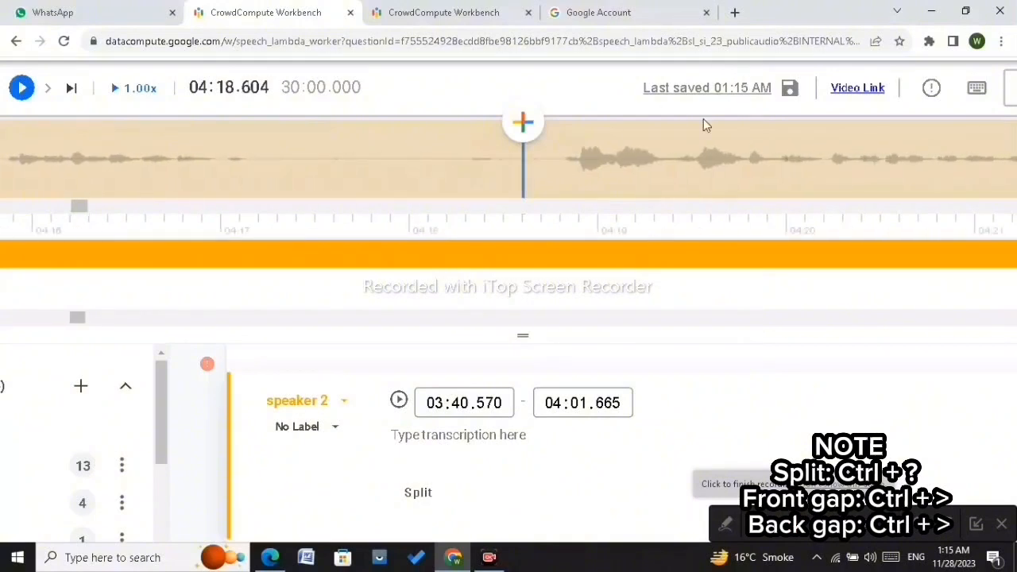
click(464, 171)
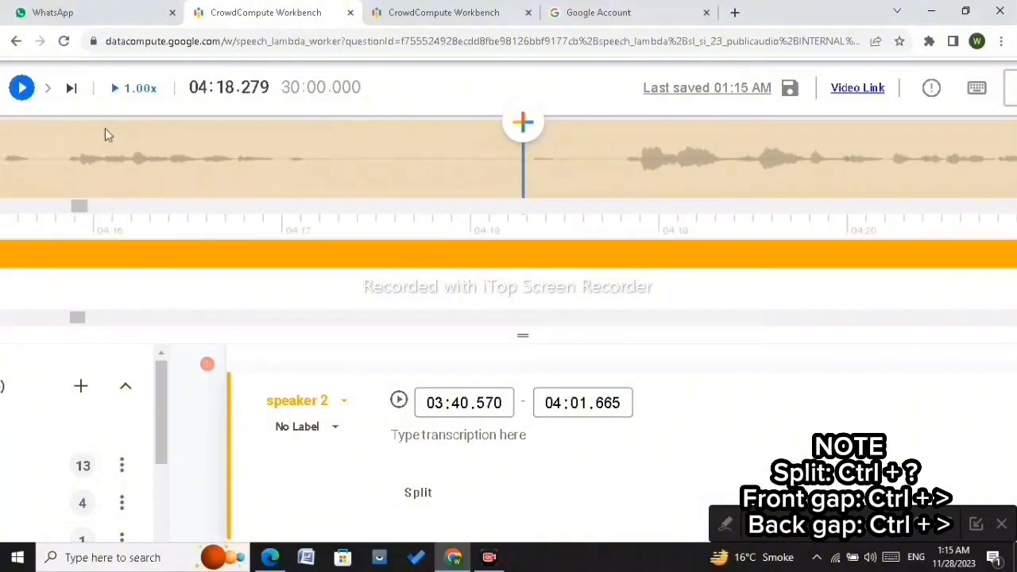
click(20, 87)
click(19, 86)
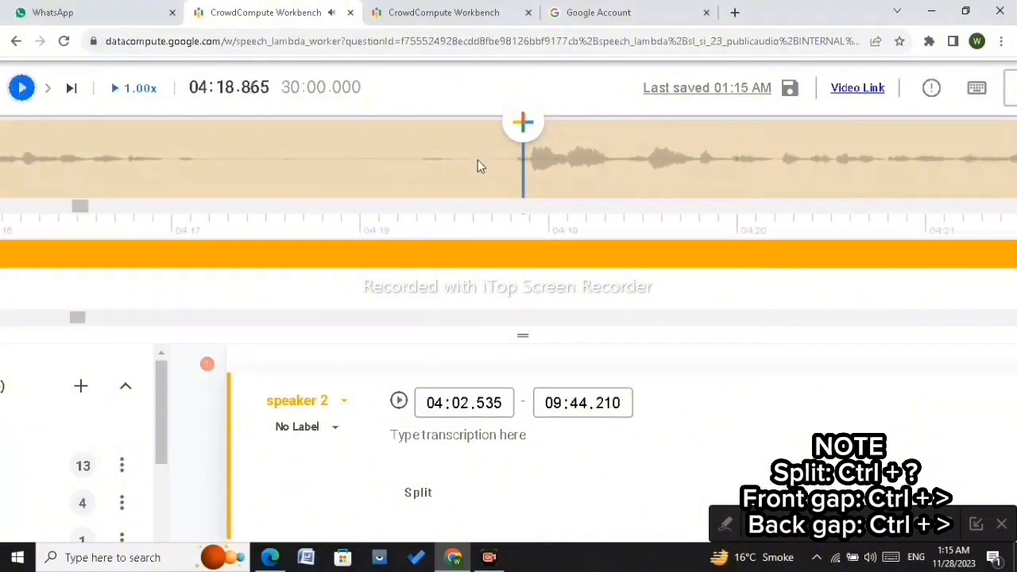
click(515, 161)
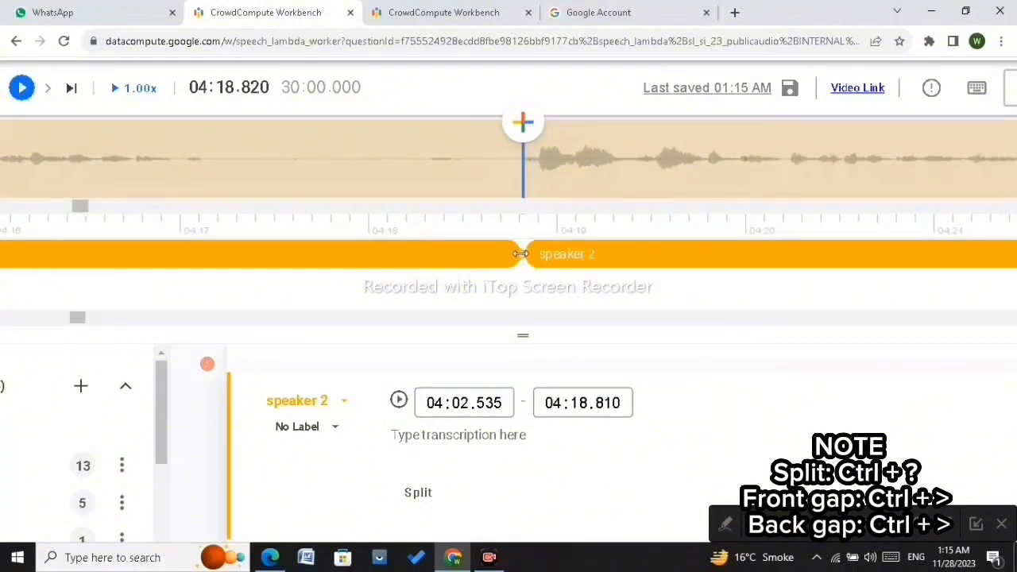
drag(520, 261, 203, 254)
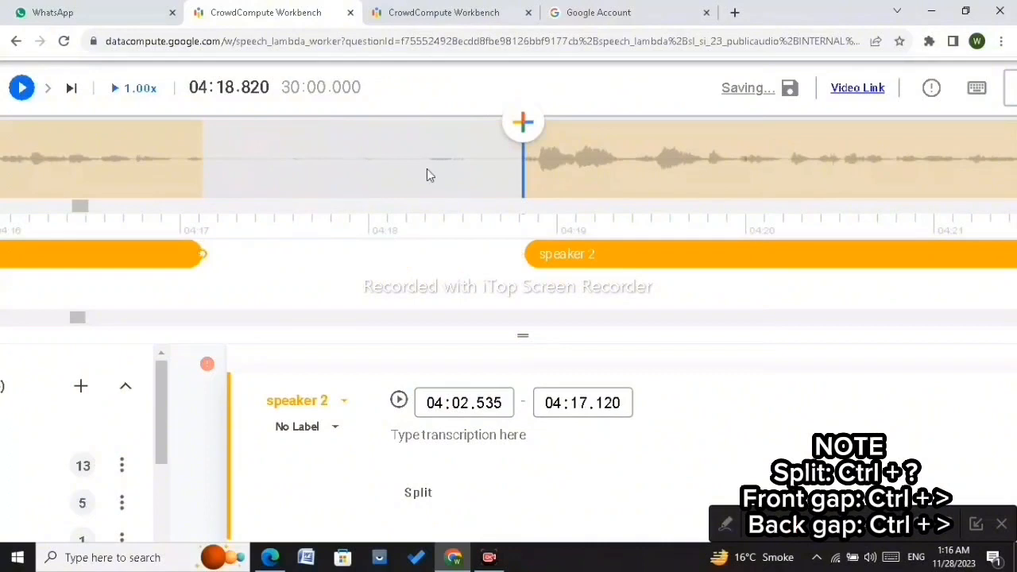
Step: Split the speaker 2 segment at about 04:26.25 and pull the earlier part's end back to about 04:25.215
key(ctrl+period)
key(ctrl+period)
key(ctrl+period)
key(ctrl+period)
key(ctrl+period)
key(ctrl+period)
key(ctrl+period)
key(ctrl+period)
key(ctrl+period)
key(ctrl+period)
key(ctrl+period)
key(ctrl+period)
key(ctrl+period)
key(ctrl+period)
key(ctrl+period)
key(ctrl+period)
key(ctrl+period)
key(ctrl+period)
key(ctrl+period)
key(ctrl+period)
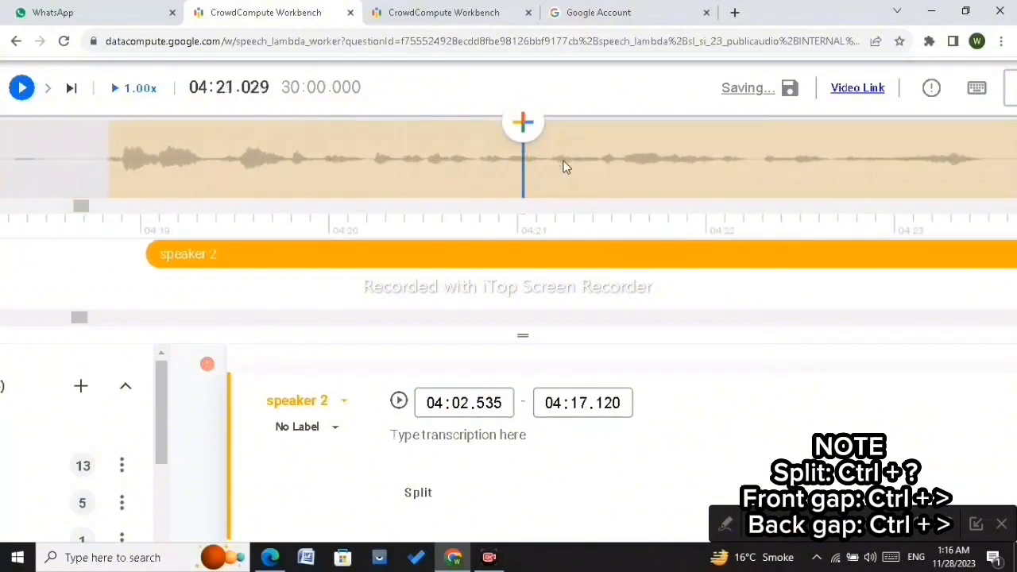
key(ctrl+period)
key(ctrl+period)
key(ctrl+period)
key(ctrl+period)
key(ctrl+period)
key(ctrl+period)
key(ctrl+period)
key(ctrl+period)
key(ctrl+period)
key(ctrl+period)
key(ctrl+period)
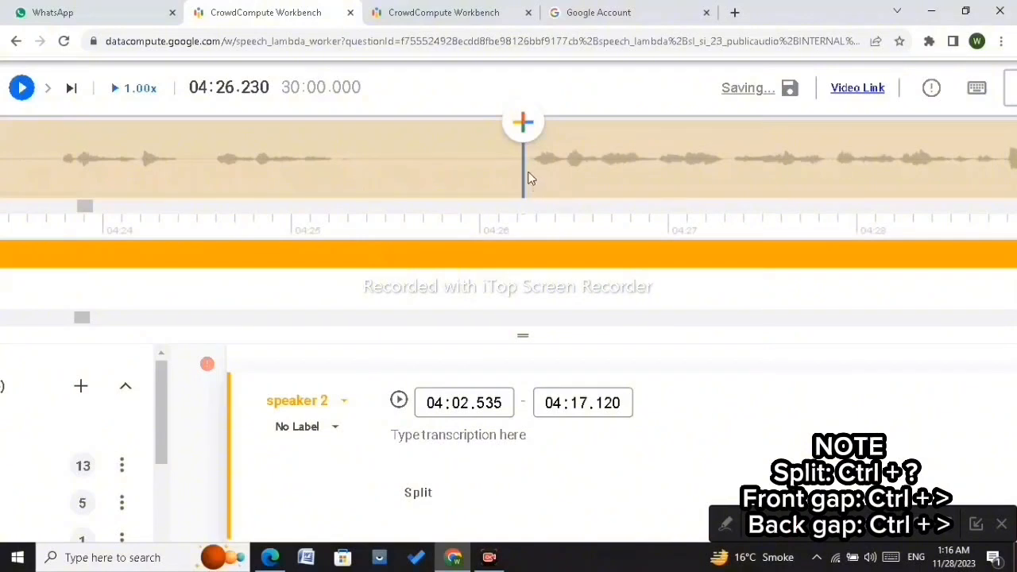
click(529, 174)
click(511, 256)
key(ctrl+slash)
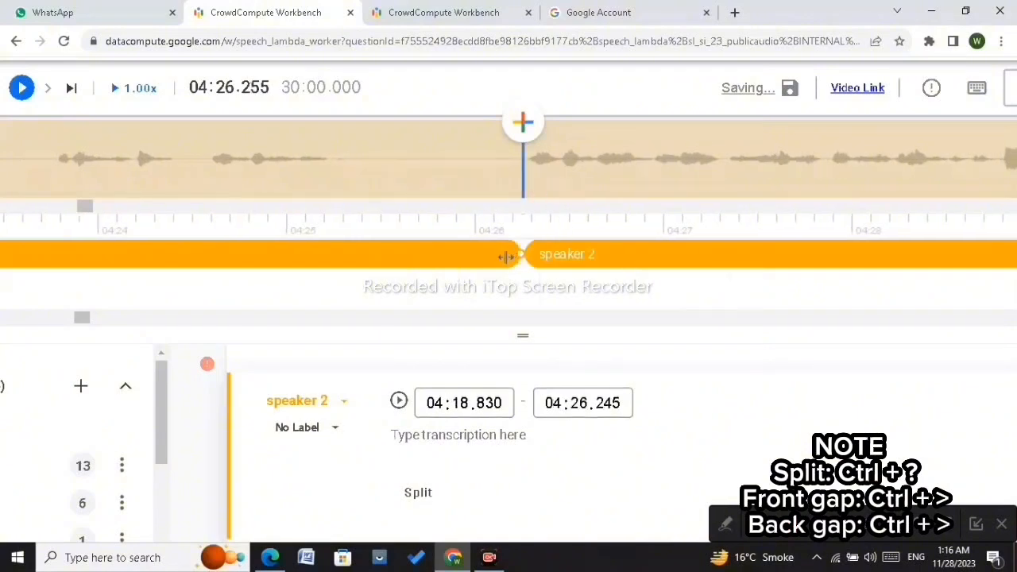
drag(521, 254, 329, 274)
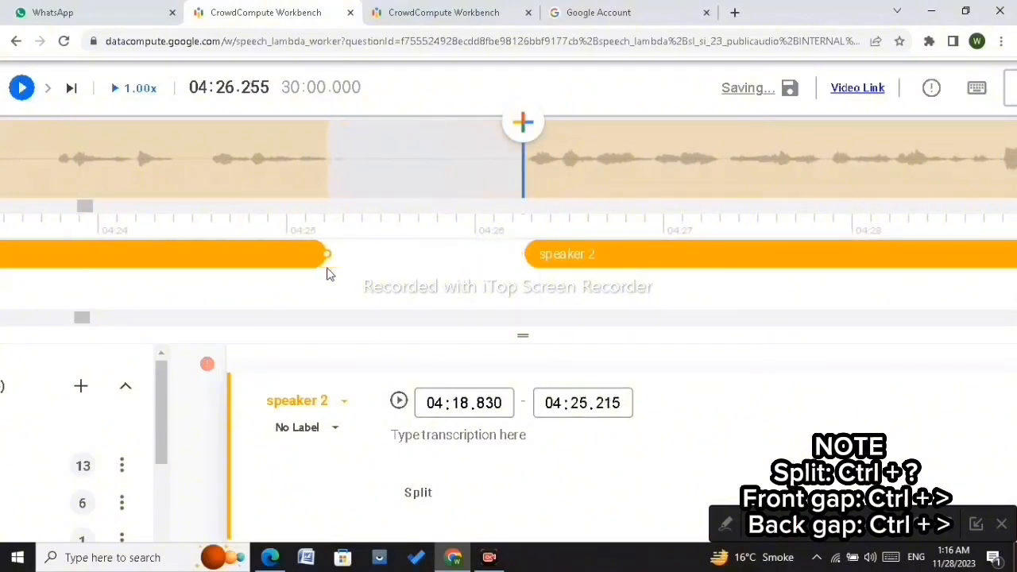
Step: Nudge the start edge of the later speaker 2 part to about 04:26.260
click(561, 191)
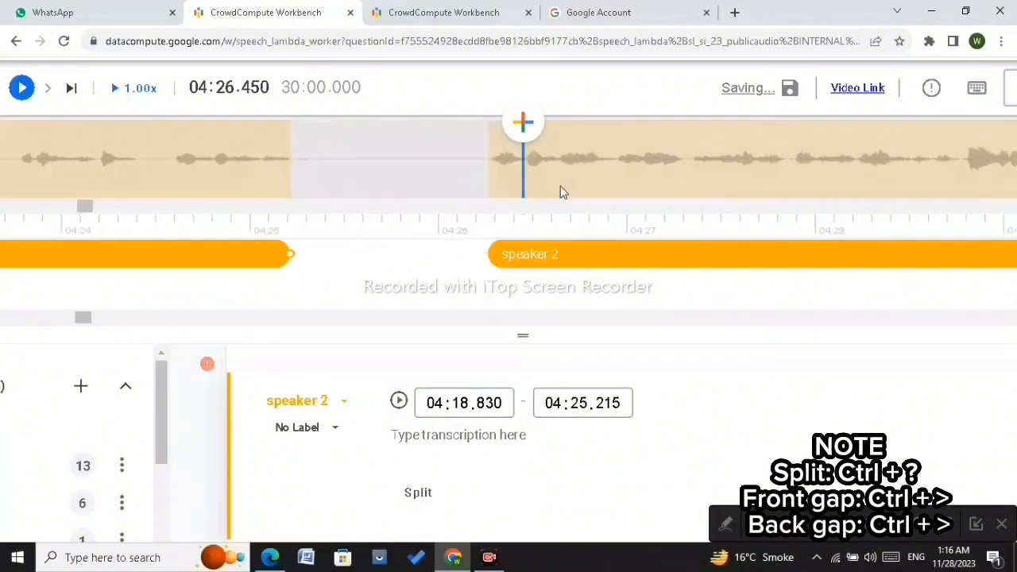
click(529, 255)
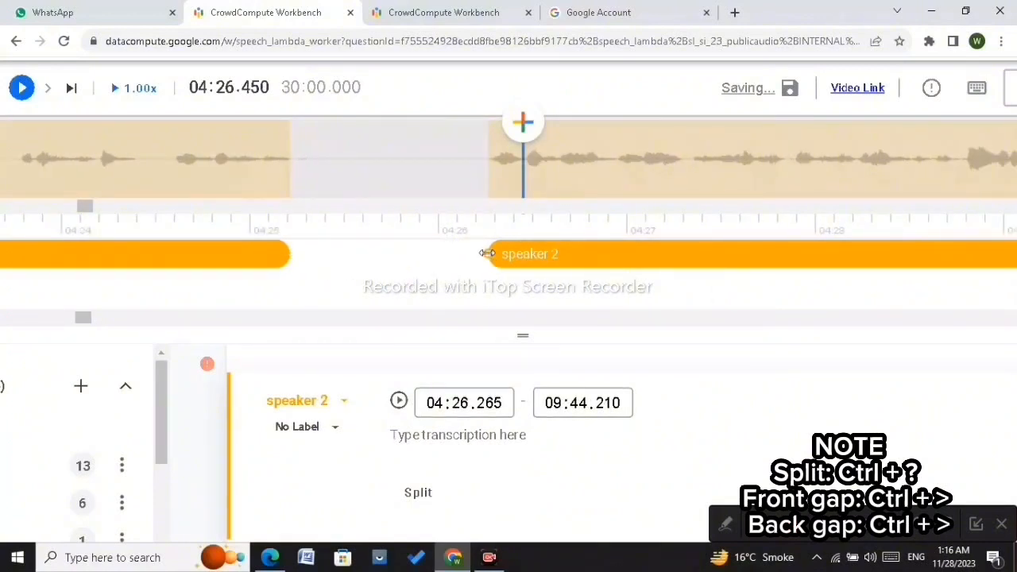
drag(487, 253, 486, 252)
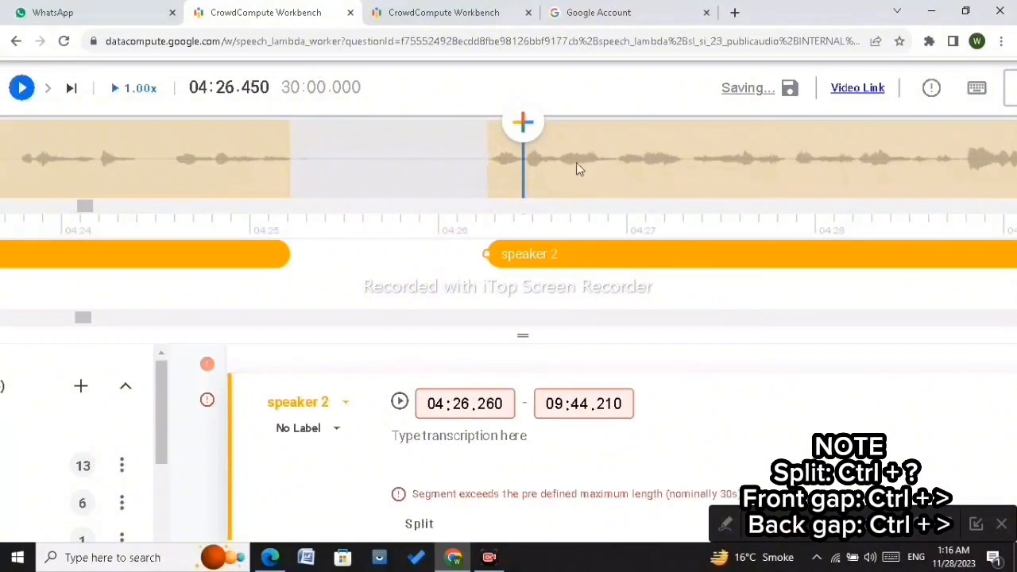
Step: Split the speaker 2 segment at about 04:43.24 and pull the earlier part's end back to about 04:42.205
scroll(580, 160, right, 5)
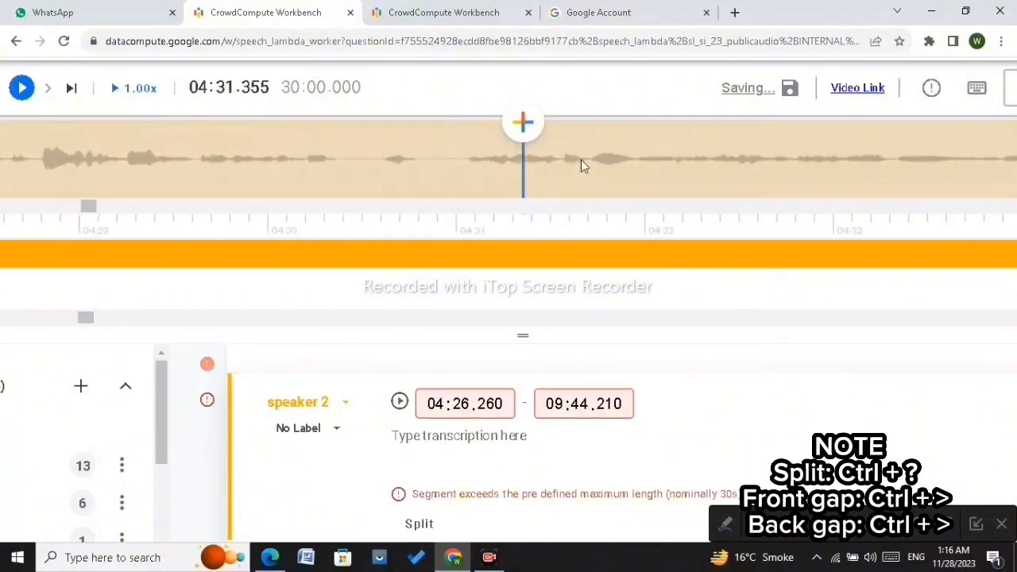
scroll(581, 159, right, 7)
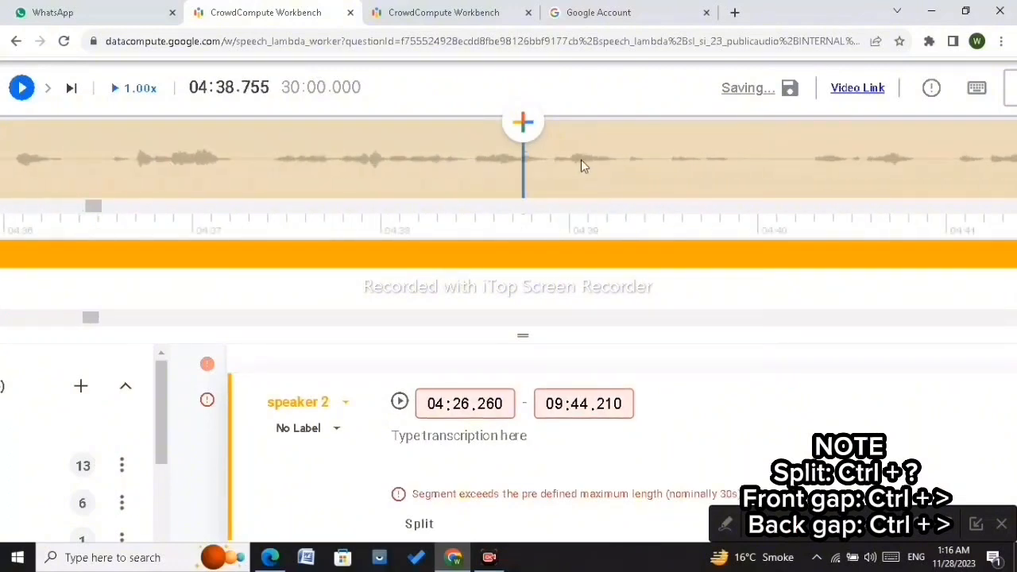
scroll(581, 160, right, 4)
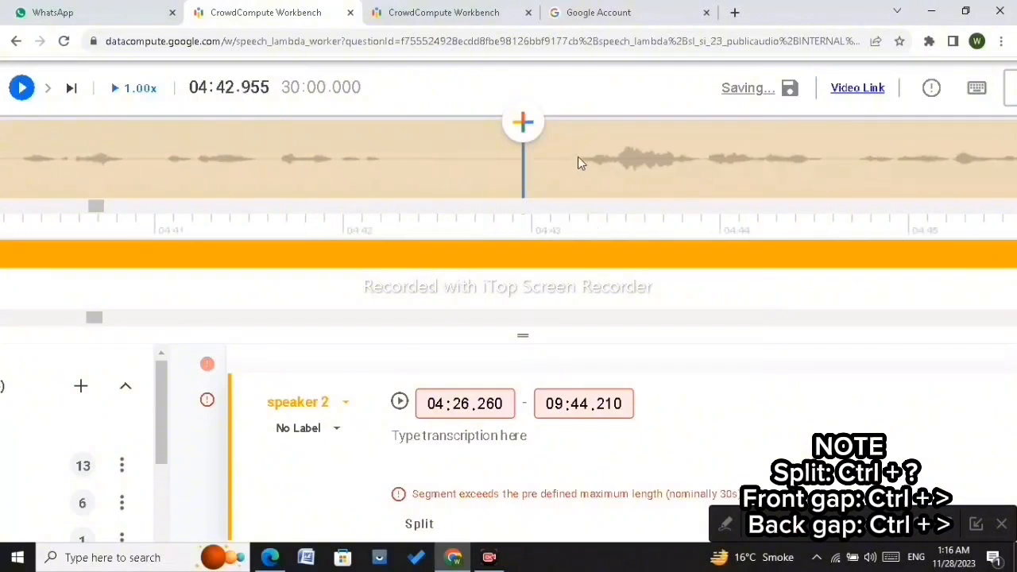
click(578, 156)
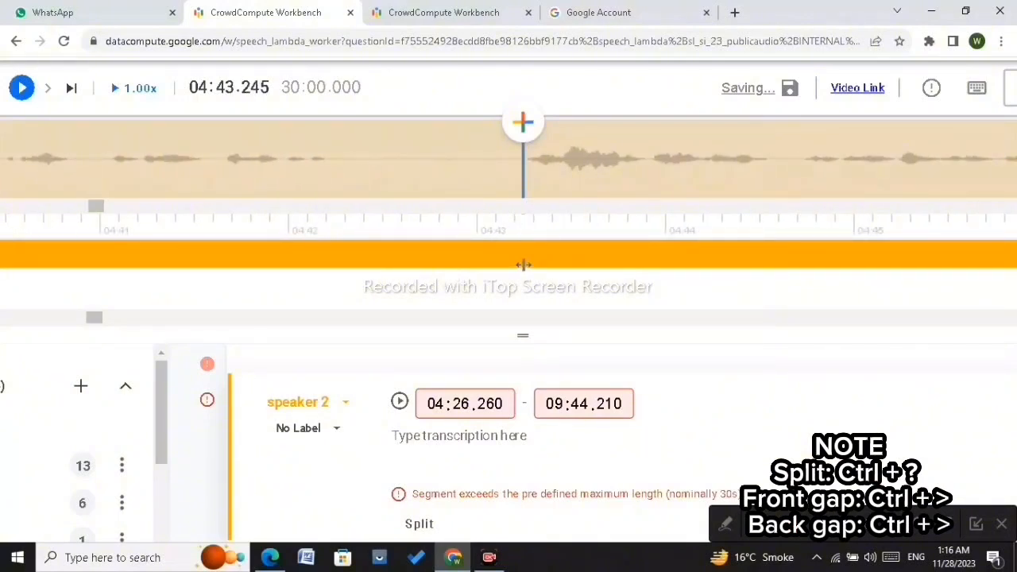
key(ctrl+slash)
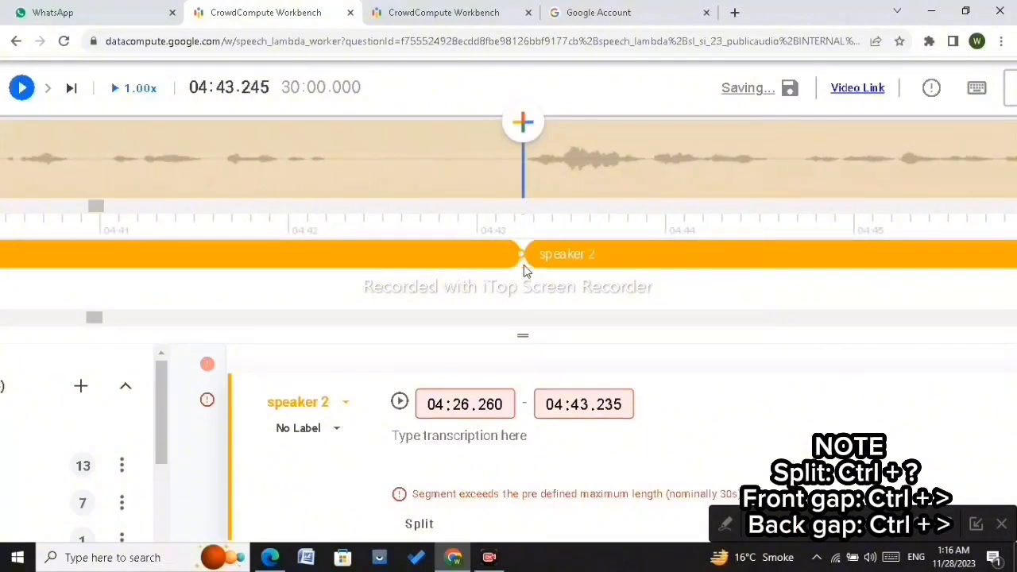
drag(523, 259, 326, 255)
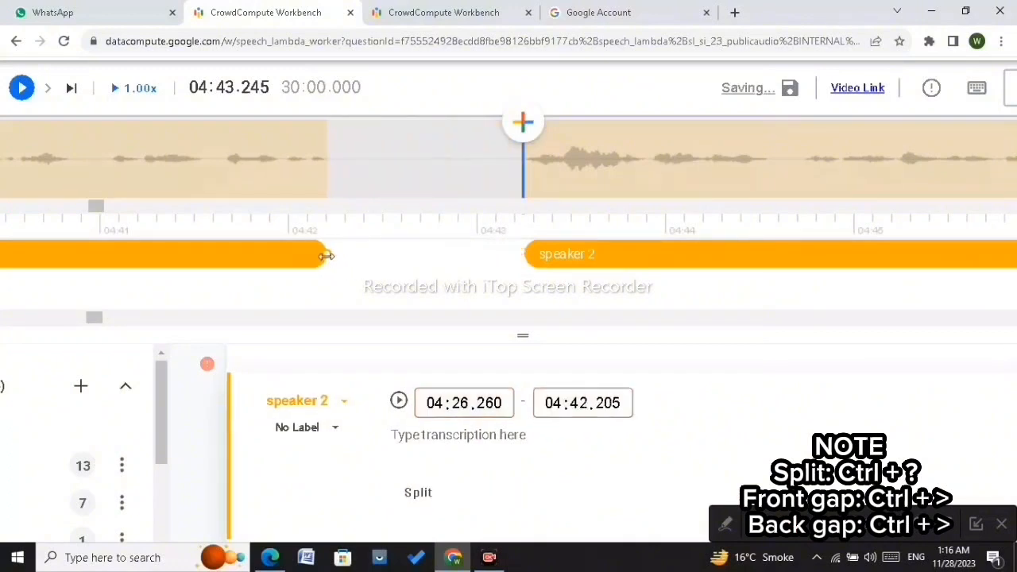
Step: Play around 05:01, split the speaker 2 segment at about 05:01.77 and pull the earlier part's end back to about 05:00.610
scroll(555, 175, down, 3)
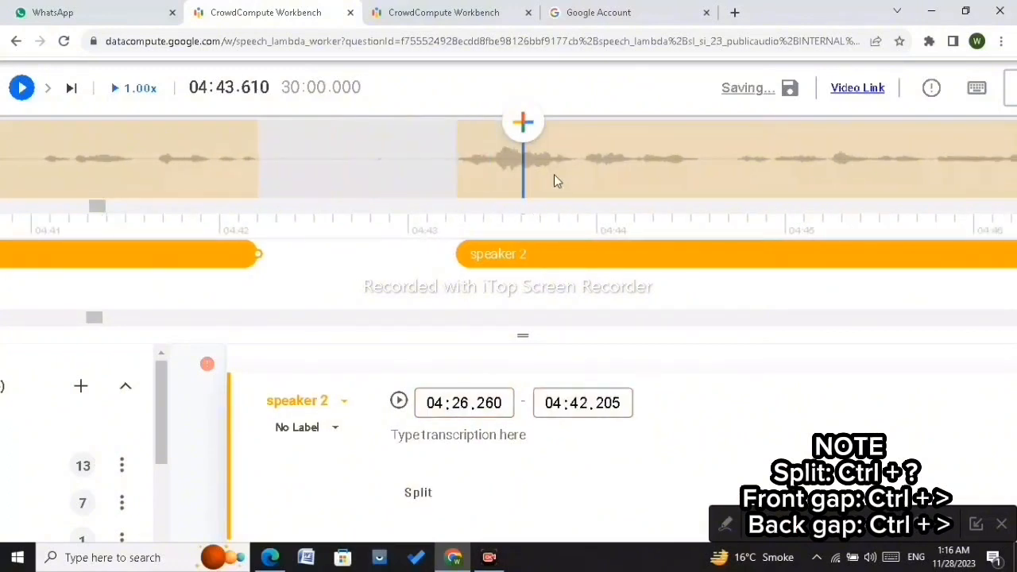
scroll(555, 181, down, 15)
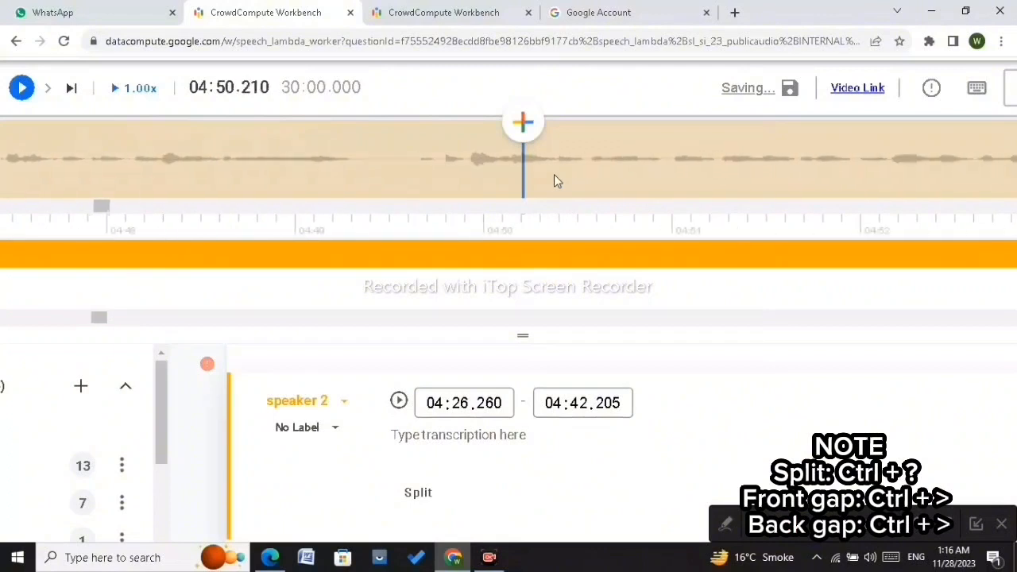
scroll(553, 181, down, 10)
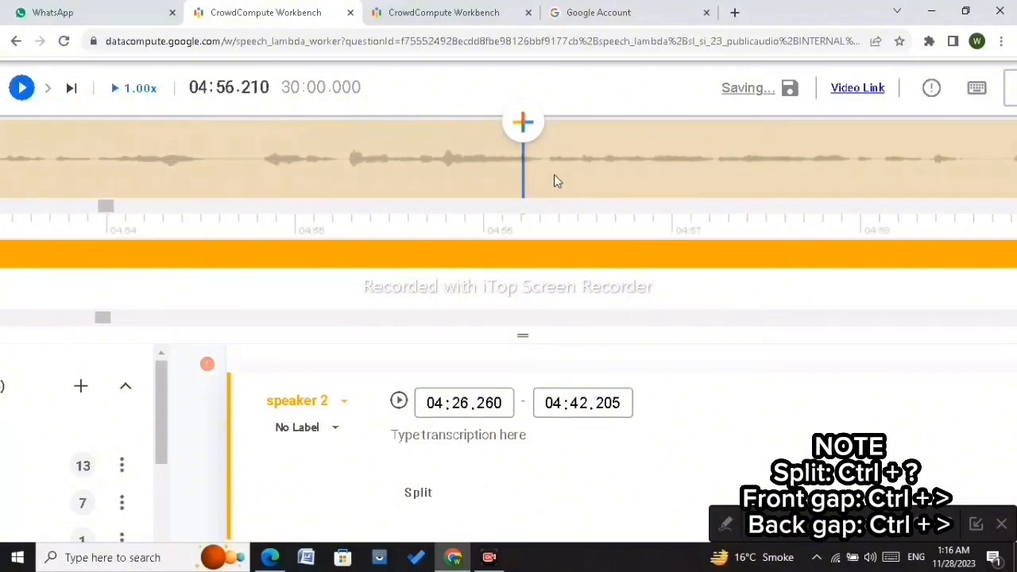
scroll(555, 181, down, 4)
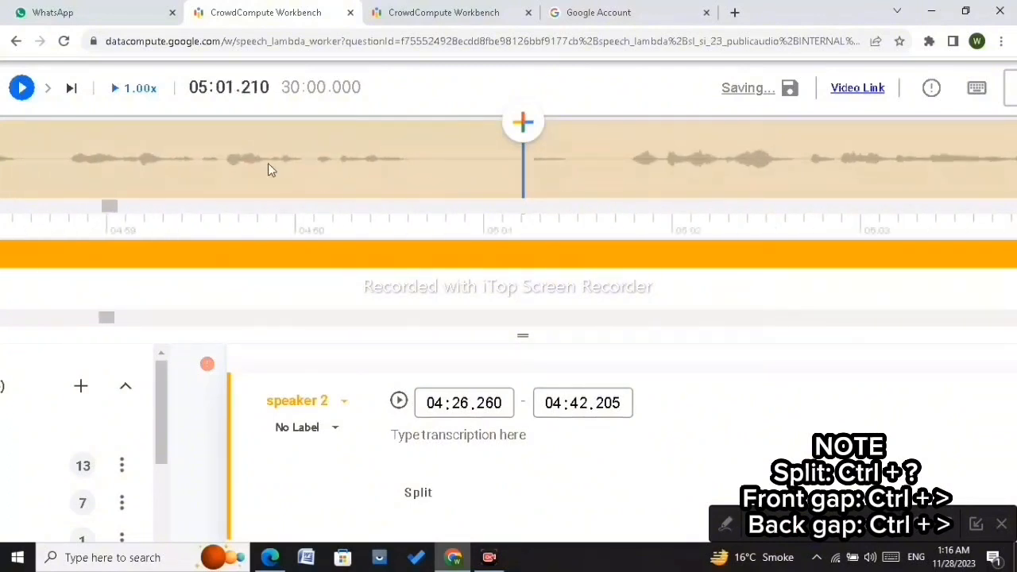
click(22, 87)
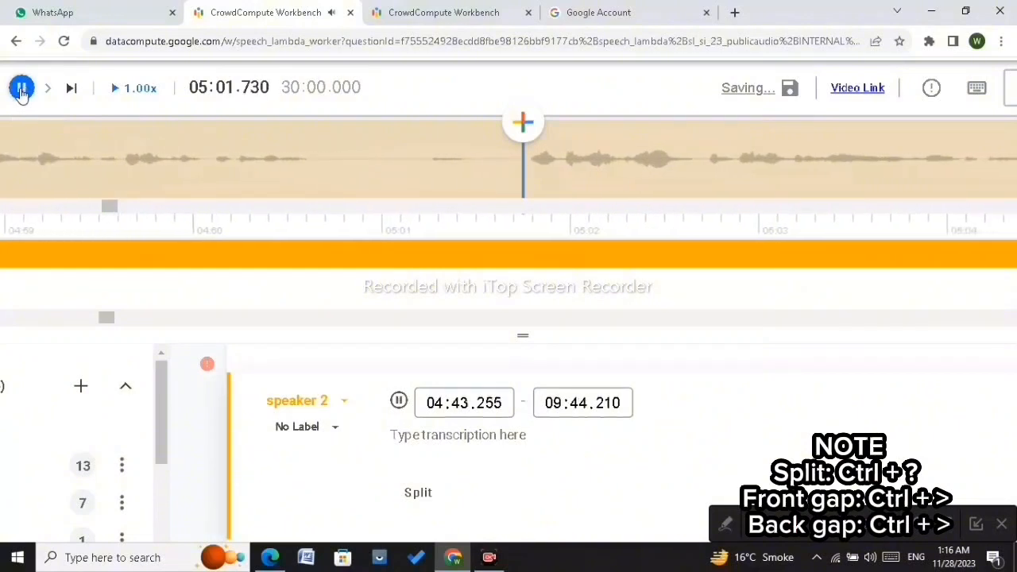
click(22, 89)
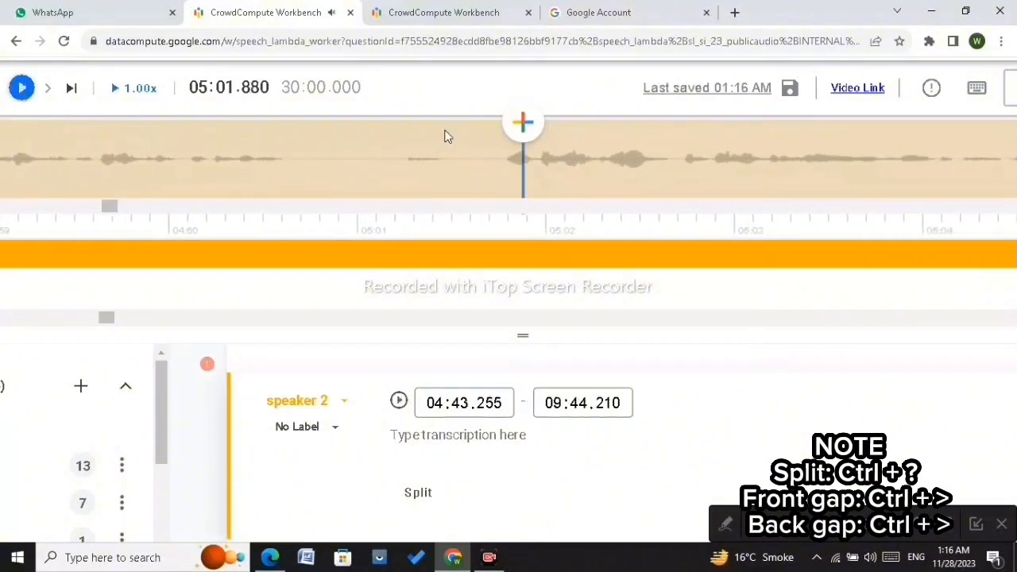
click(505, 166)
key(ctrl+shift+slash)
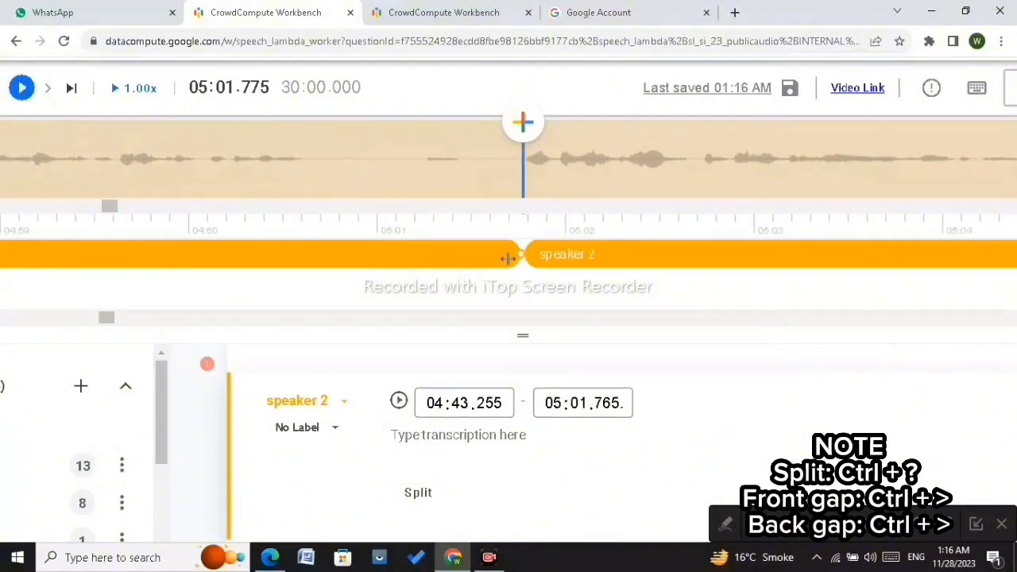
drag(521, 256, 306, 274)
Step: Split the speaker 2 segment at about 05:08.5 and pull the earlier part's end back to about 05:07.510
key(Right)
key(Right)
key(Right)
key(Right)
key(Right)
key(Right)
key(Right)
key(Right)
key(Right)
key(Right)
key(Right)
key(Right)
key(Right)
key(Right)
key(Right)
key(Right)
key(Right)
key(Right)
key(Right)
key(Right)
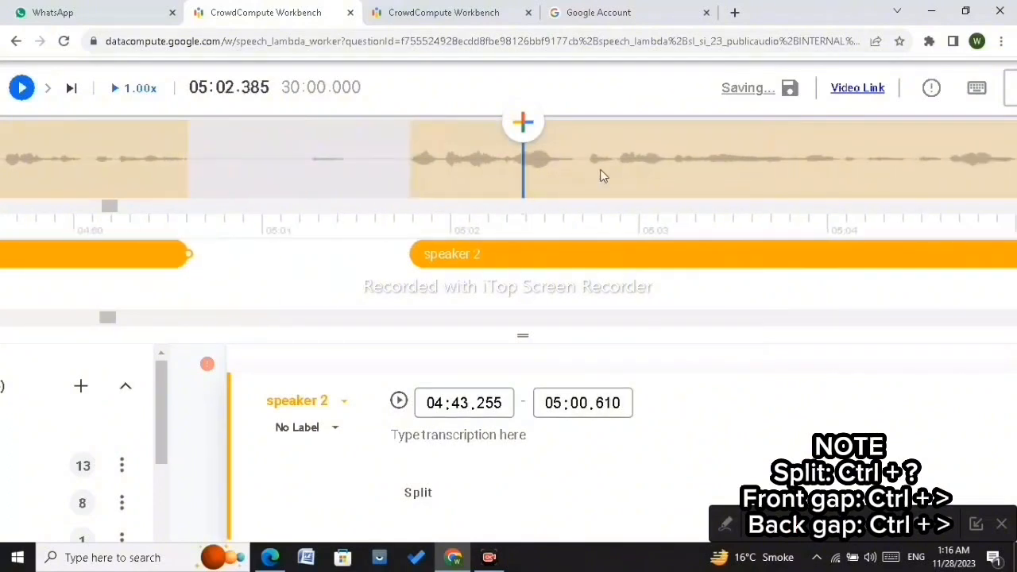
key(Right)
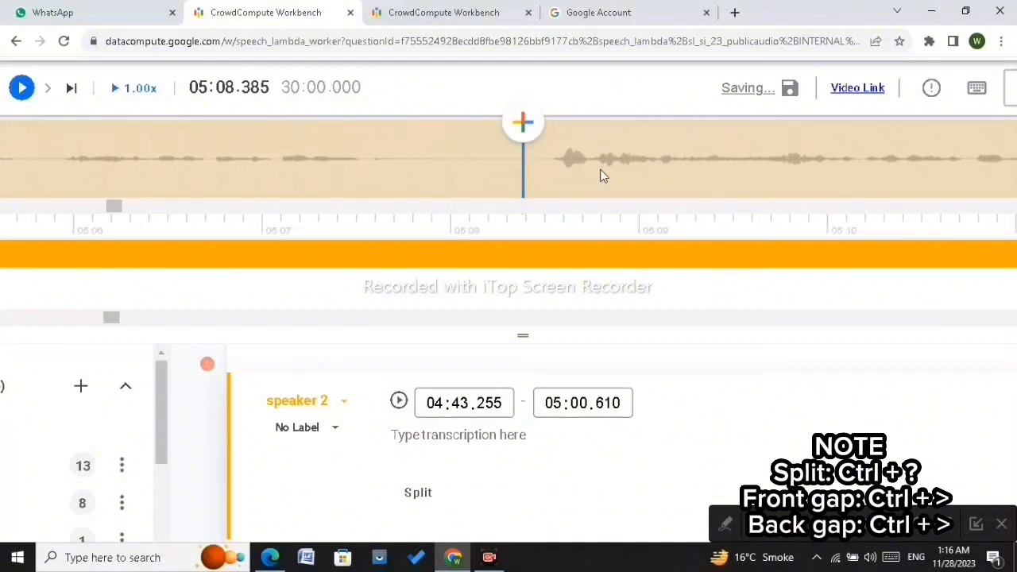
click(549, 161)
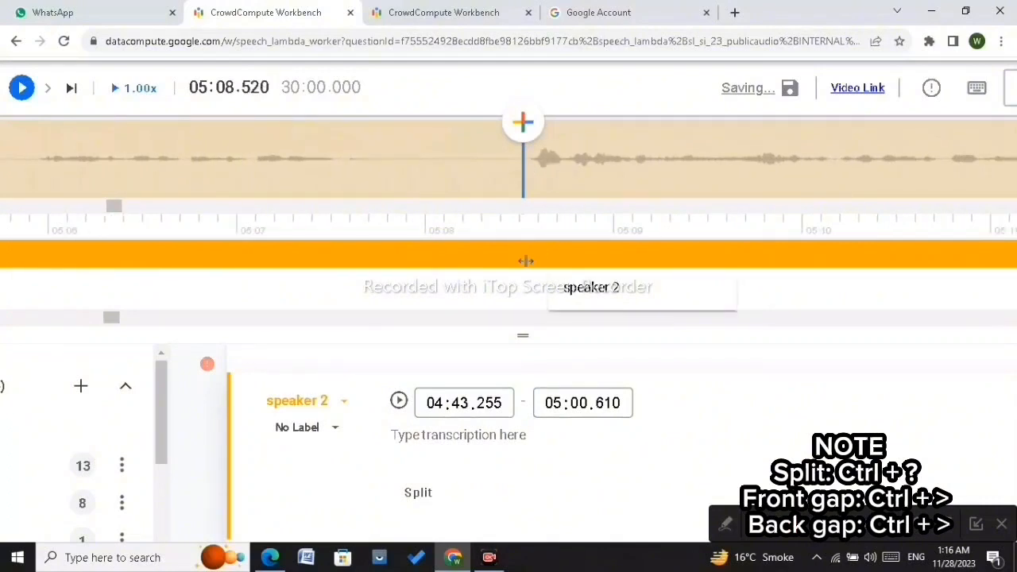
click(527, 190)
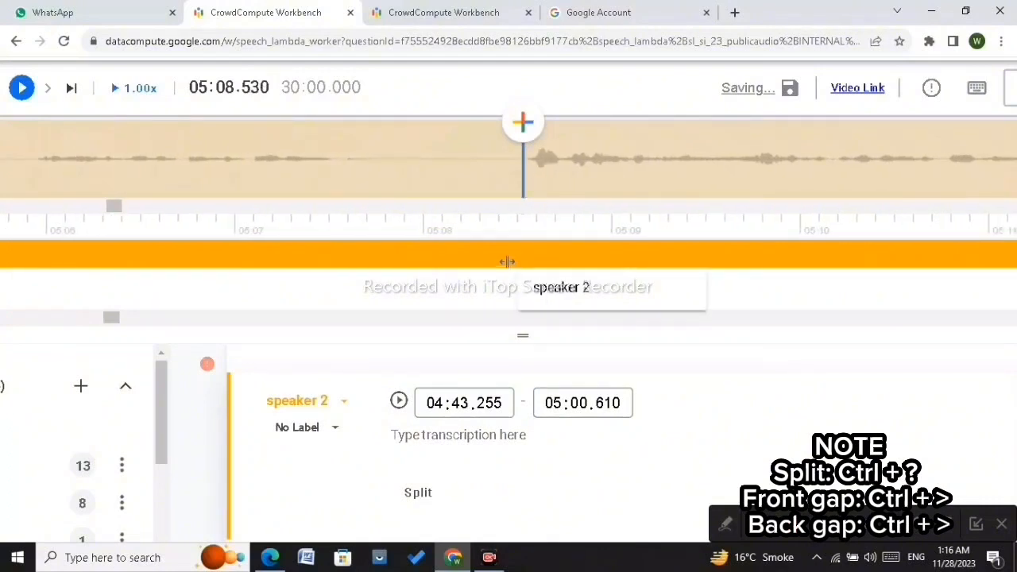
drag(507, 261, 334, 266)
Step: Play the boundary and extend the earlier part's end edge to about 05:07.695
click(330, 170)
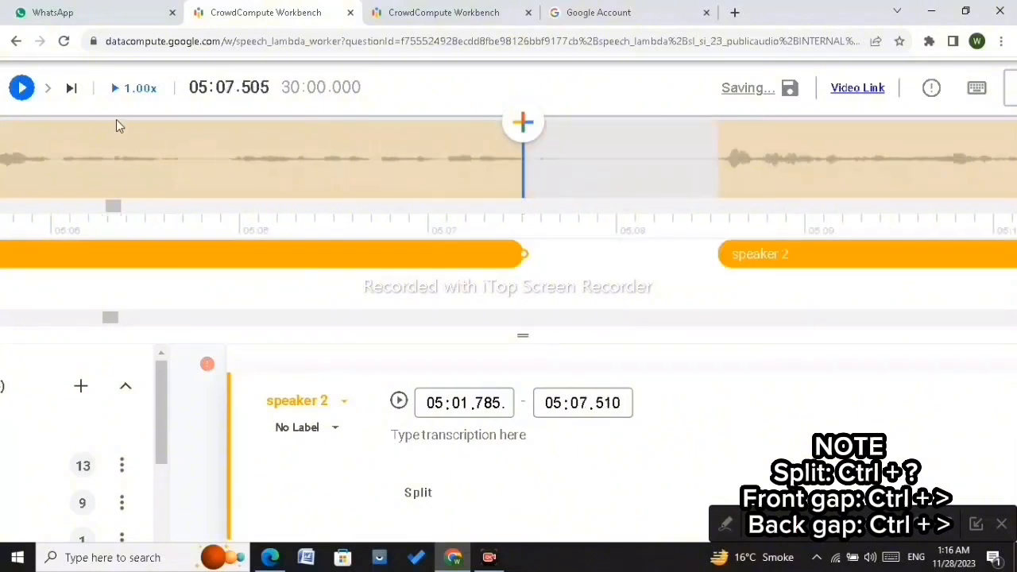
click(21, 87)
click(22, 87)
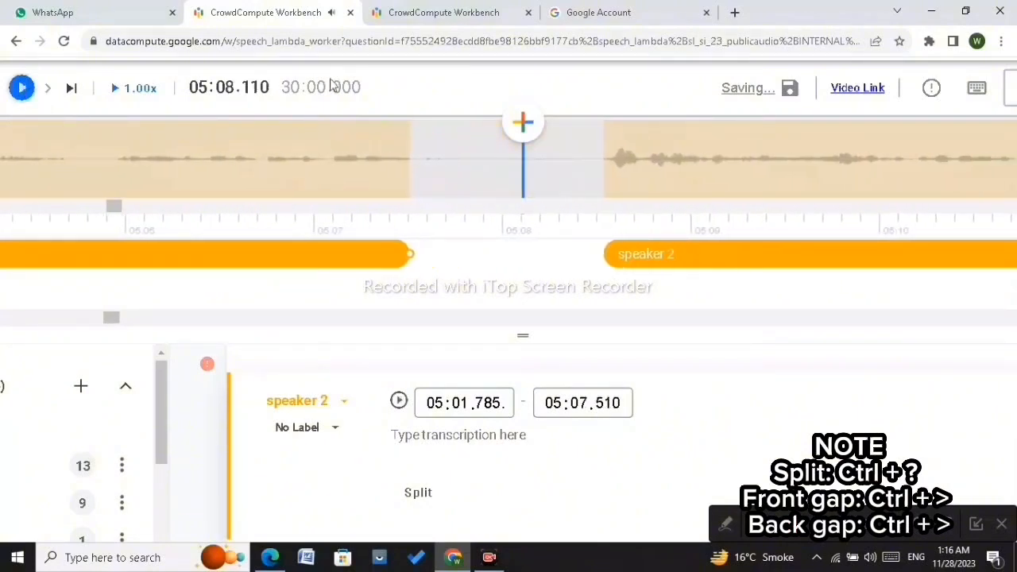
drag(411, 251, 445, 263)
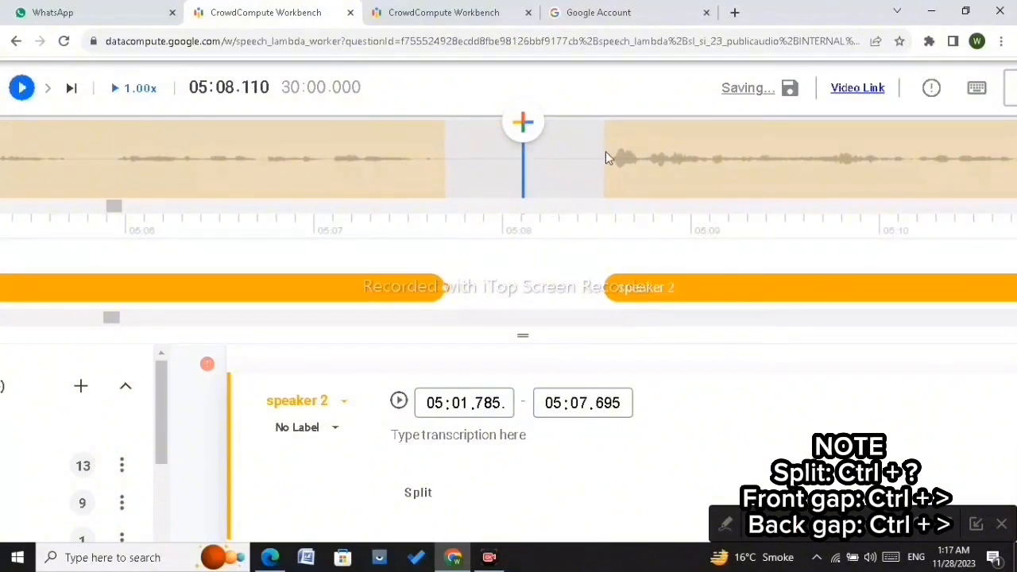
Step: Split the speaker 2 segment at about 05:21.2 and pull the earlier part's end back to about 05:20.045
scroll(606, 157, down, 4)
scroll(606, 157, down, 12)
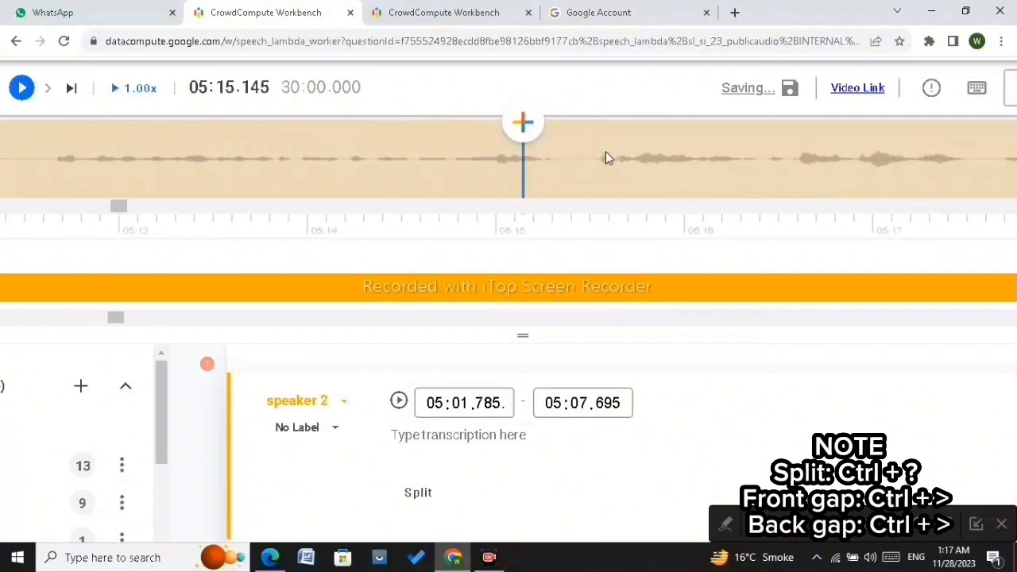
scroll(605, 157, down, 3)
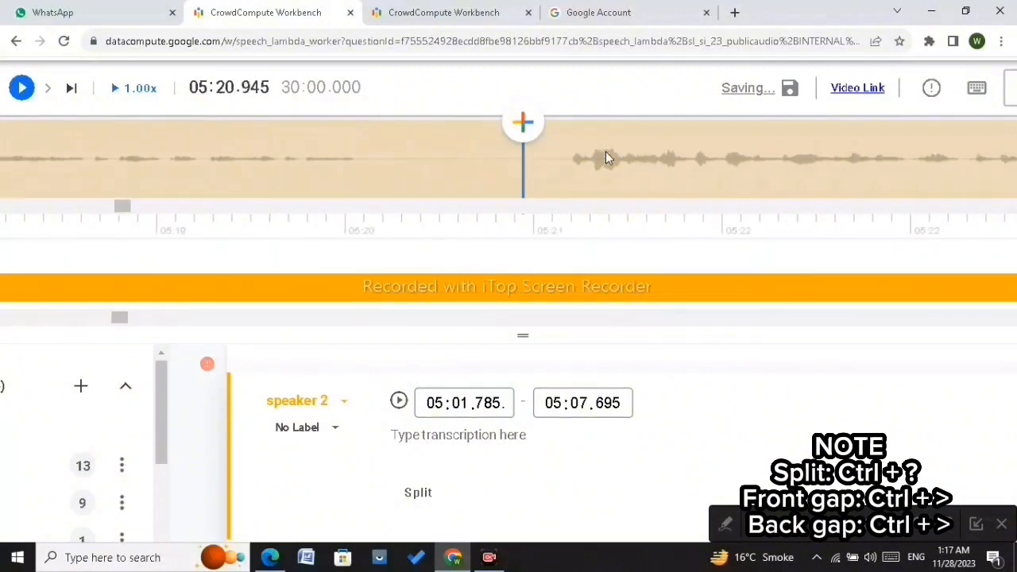
scroll(571, 158, down, 1)
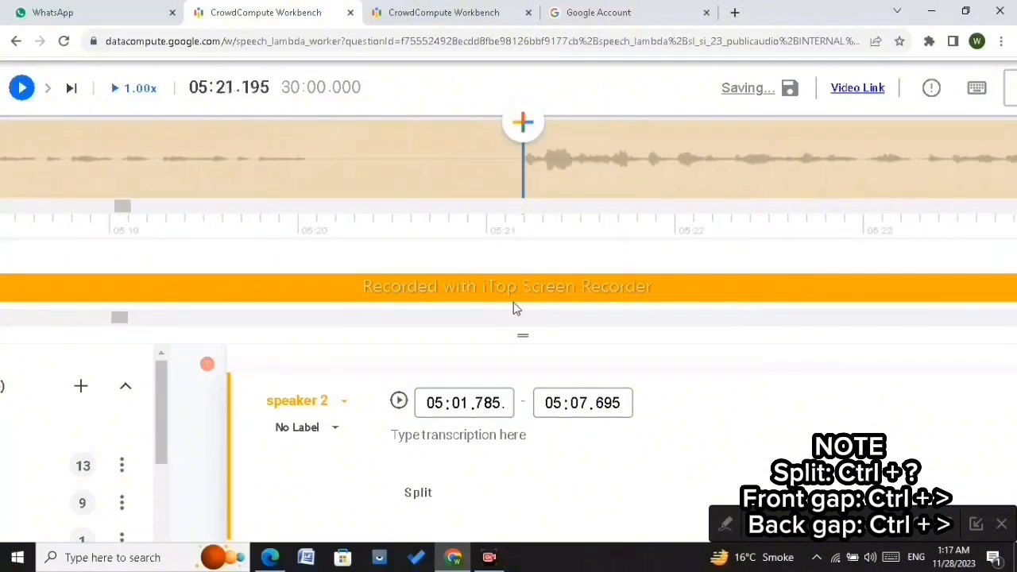
click(512, 294)
drag(512, 294, 304, 295)
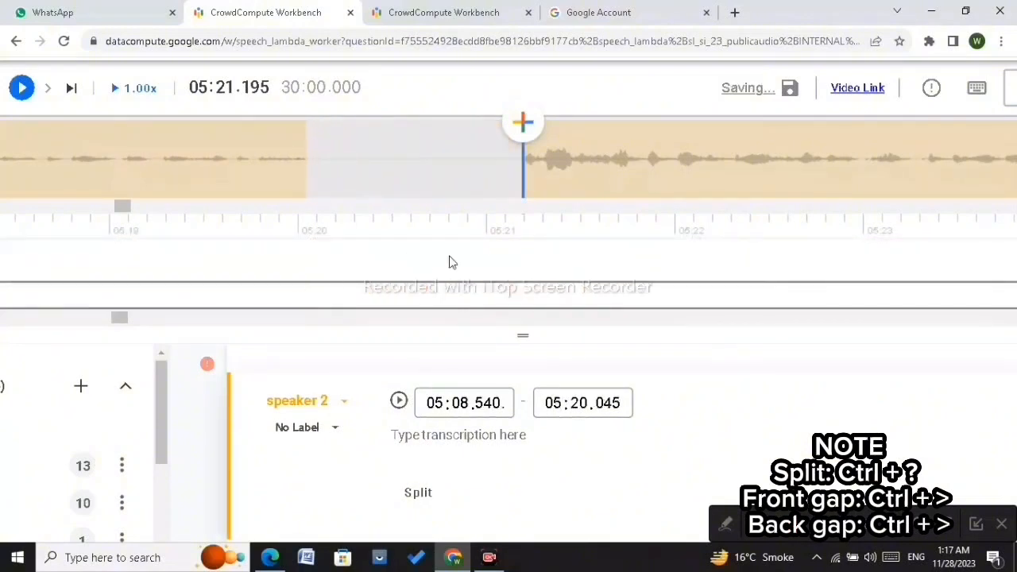
Step: Adjust the later speaker 2 part's start edge to about 05:21.200
scroll(468, 269, down, 1)
scroll(468, 268, down, 1)
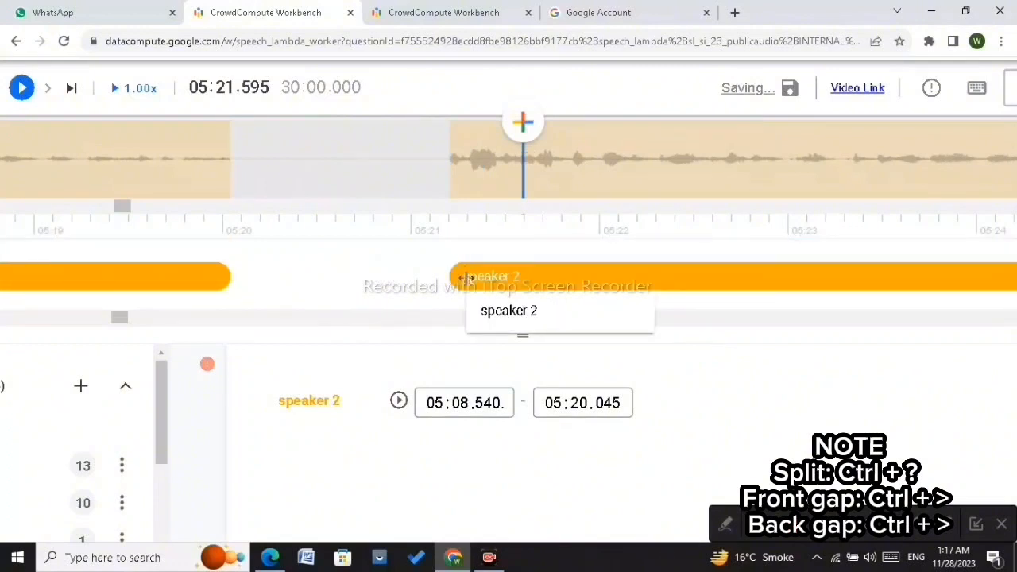
click(467, 277)
mouse_move(452, 277)
mouse_down()
mouse_move(439, 276)
mouse_move(449, 288)
mouse_up()
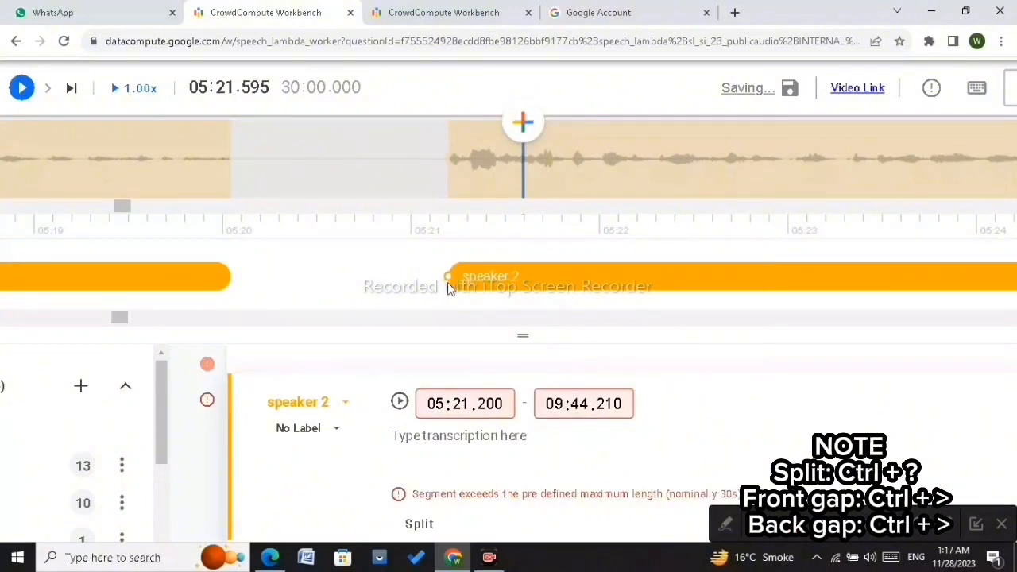
Step: Split the speaker 2 segment at about 05:29.13 and pull the earlier part's end back to about 05:28.255
scroll(578, 177, down, 4)
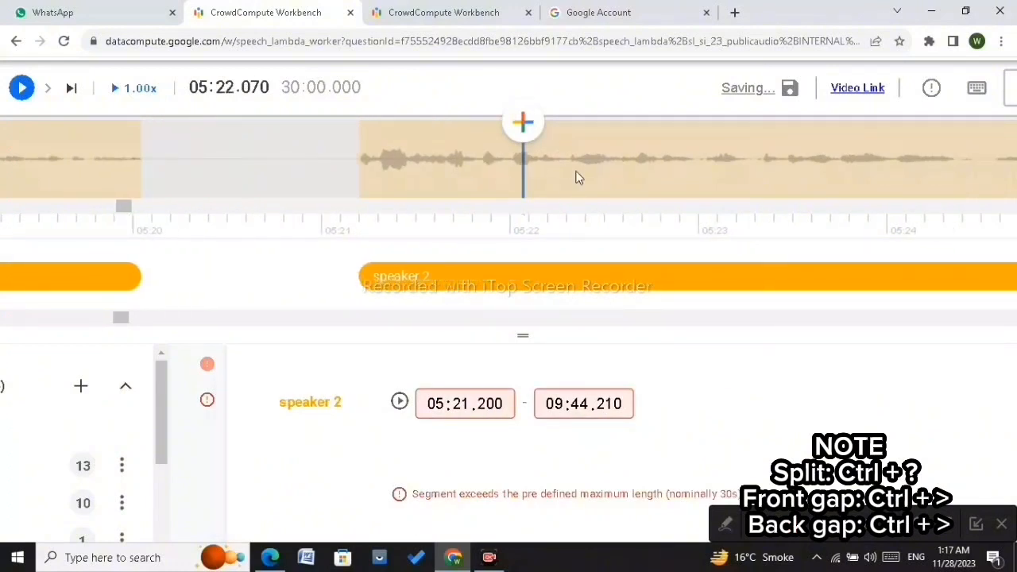
scroll(578, 177, down, 10)
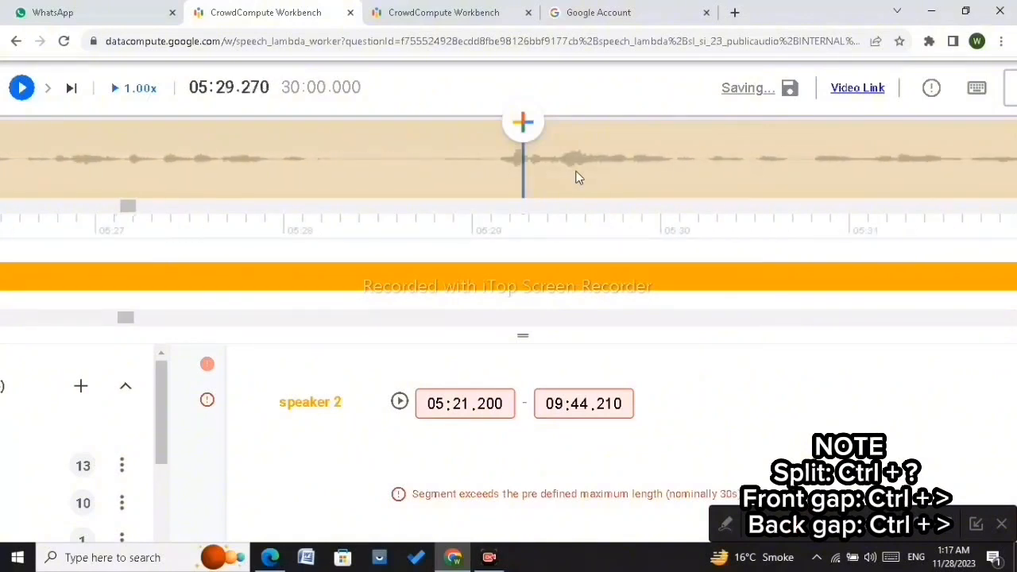
scroll(498, 159, up, 1)
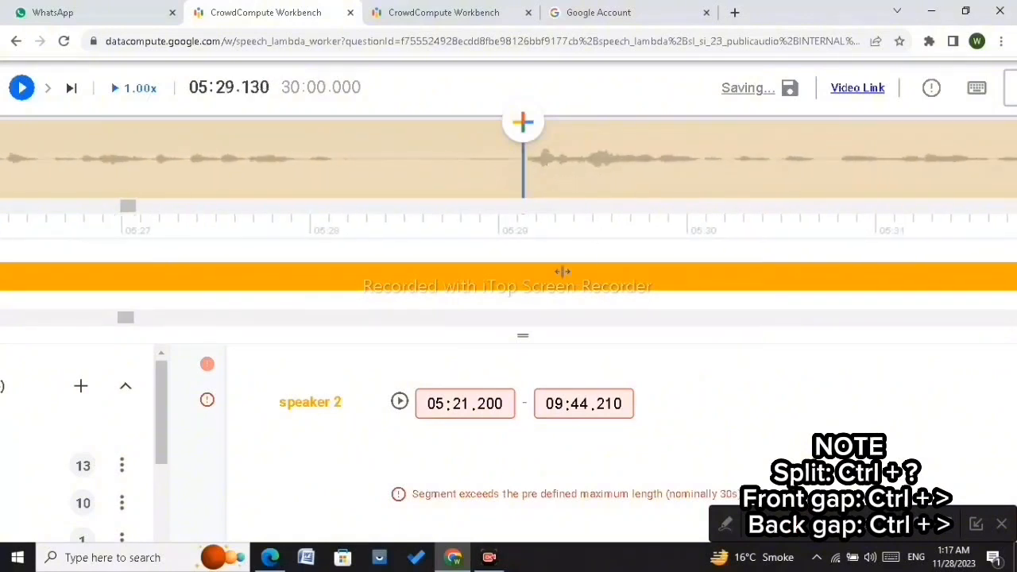
click(515, 272)
key(ctrl+shift+slash)
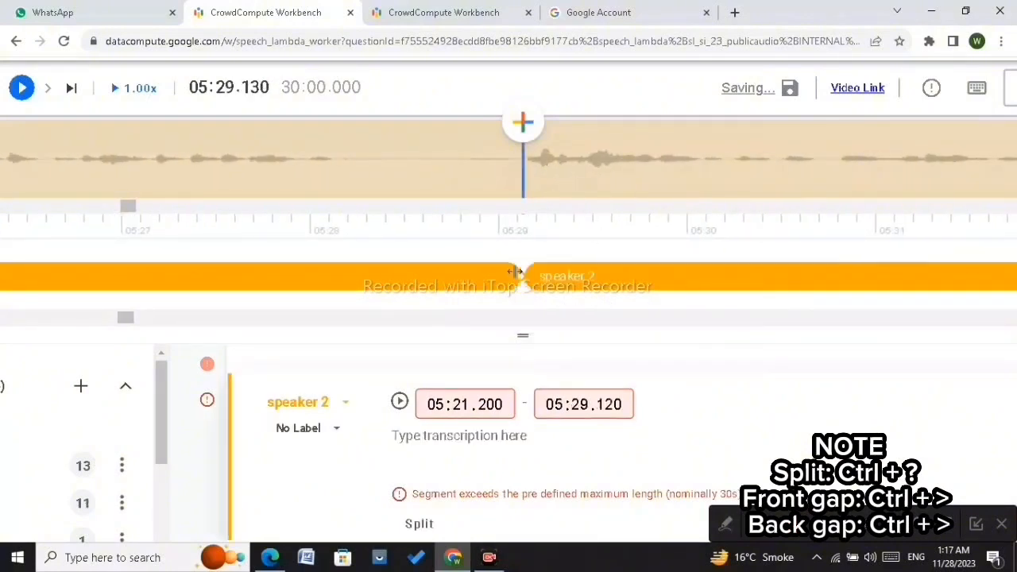
drag(517, 277, 359, 276)
scroll(371, 183, up, 3)
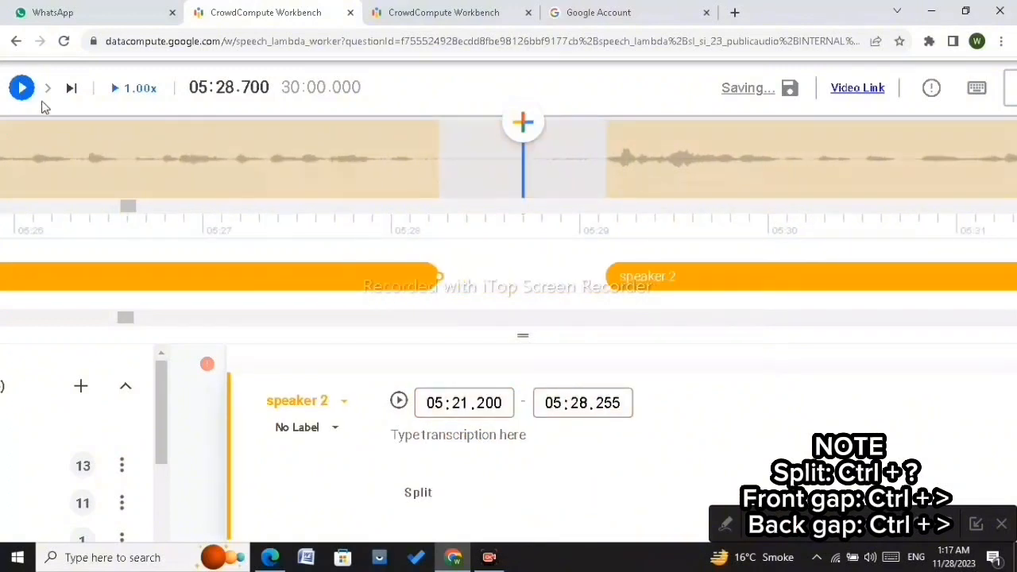
Step: Play onward, split the speaker 2 segment at about 05:41.70 and pull the earlier part's end back to about 05:40.715
click(21, 88)
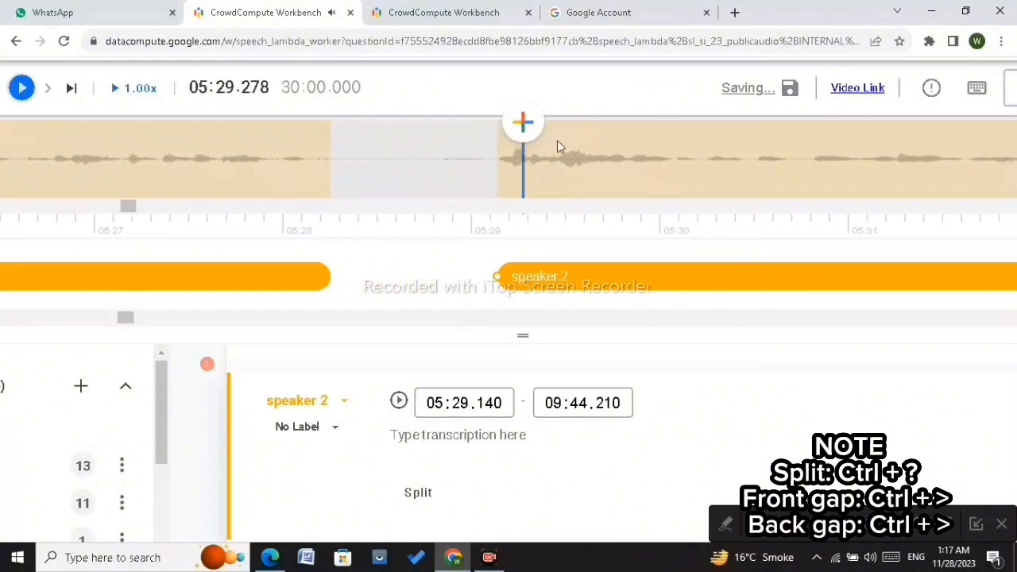
scroll(558, 145, down, 15)
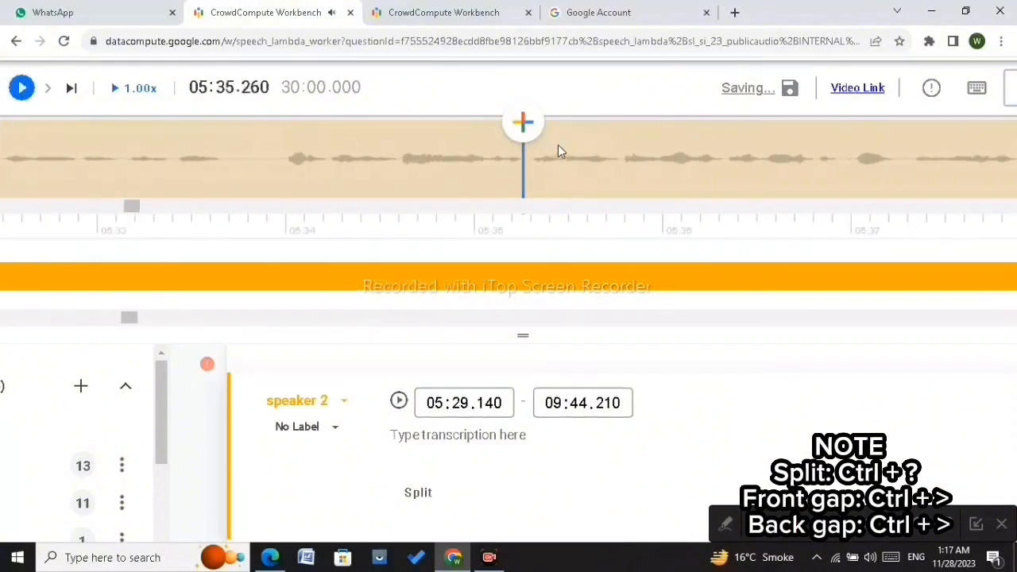
scroll(558, 145, down, 17)
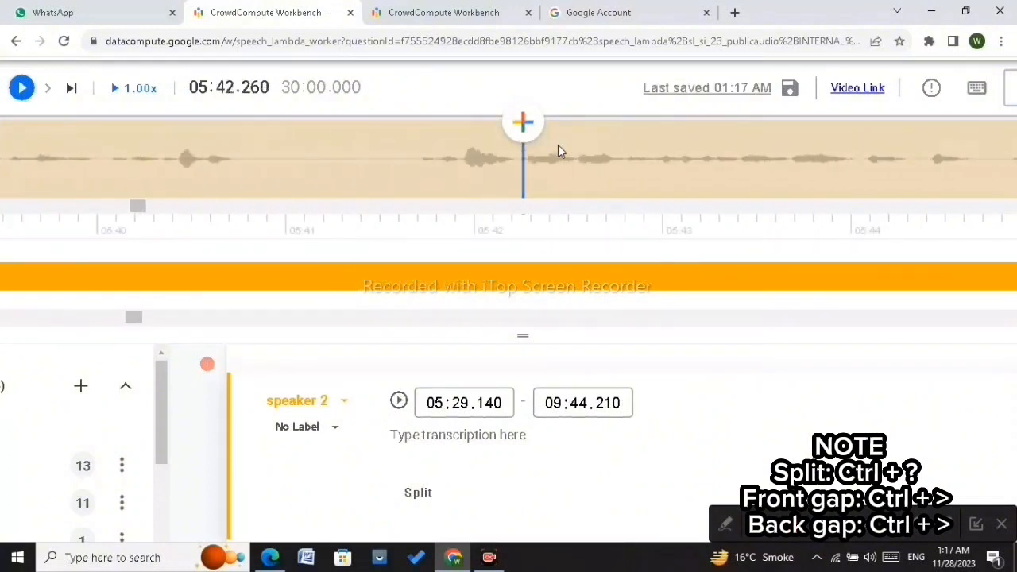
scroll(419, 164, up, 1)
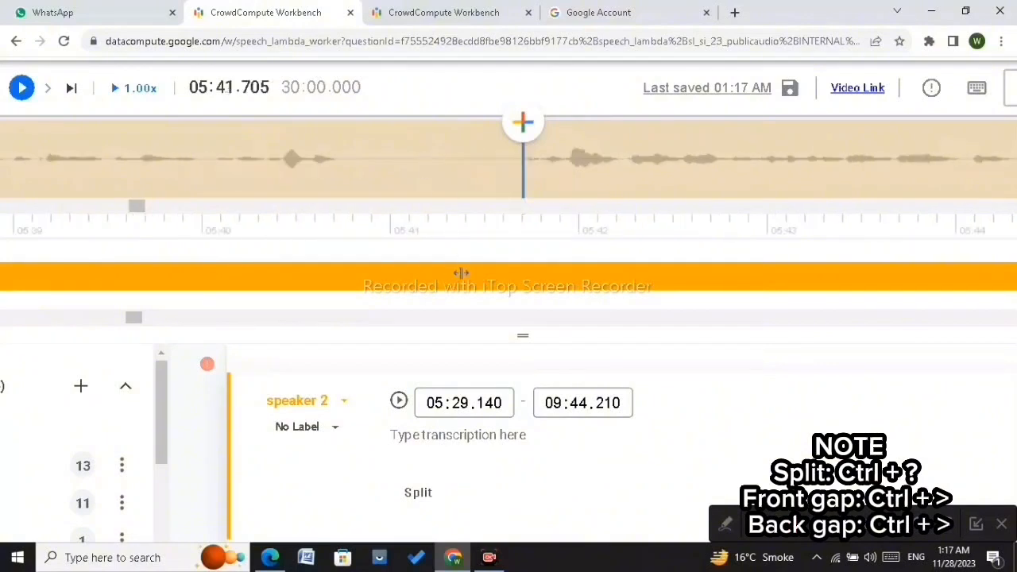
key(ctrl+shift+slash)
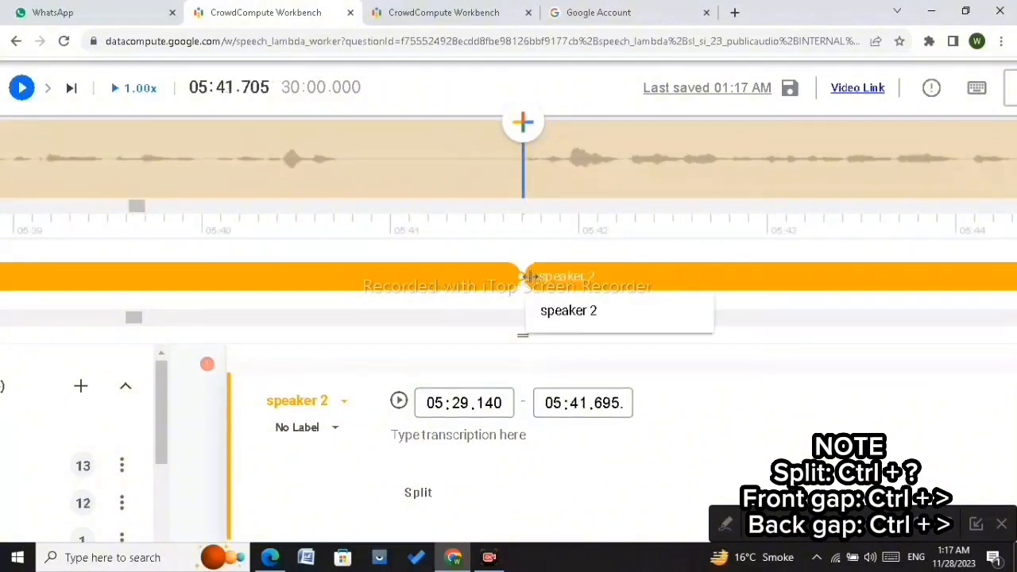
drag(521, 274, 336, 293)
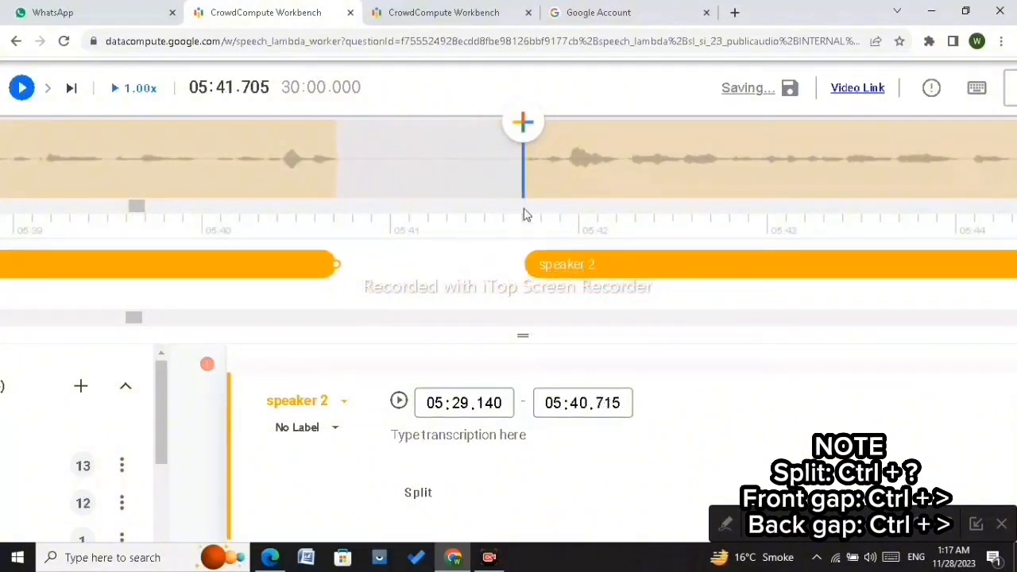
Step: Split the speaker 2 segment at about 05:49.63 and pull the earlier part's end back to about 05:46.690
scroll(605, 180, down, 10)
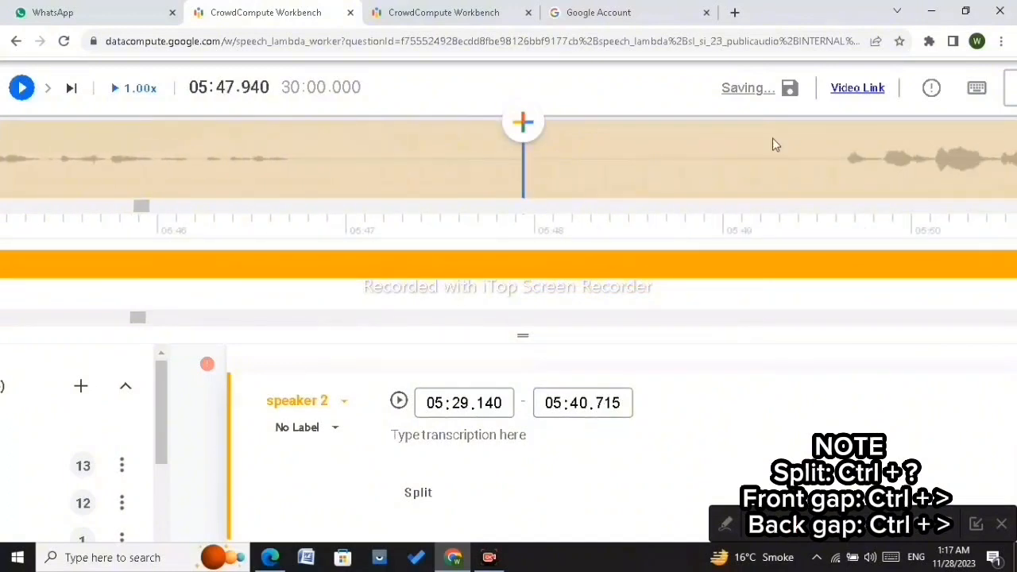
scroll(843, 166, down, 3)
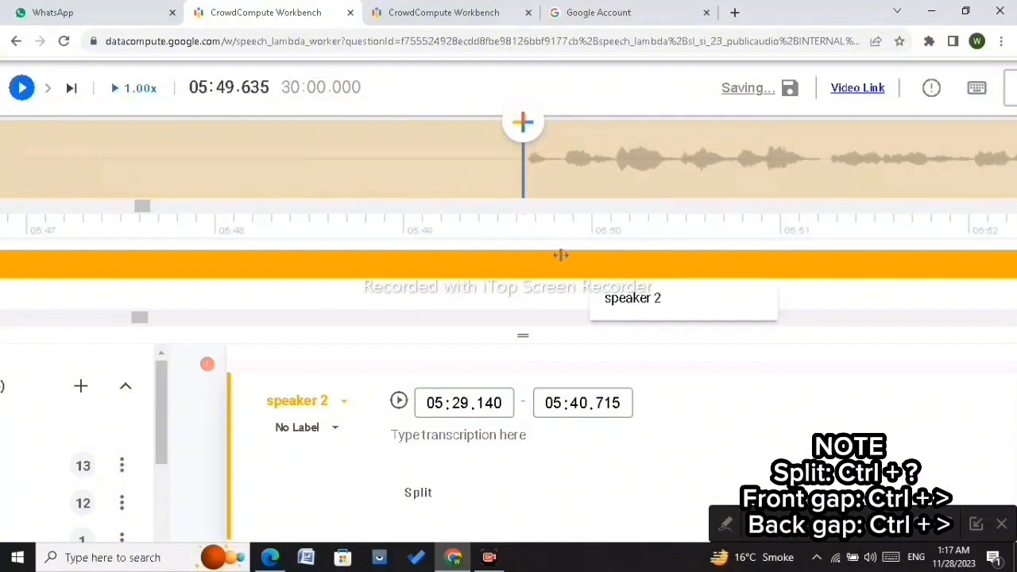
click(530, 264)
key(ctrl+/)
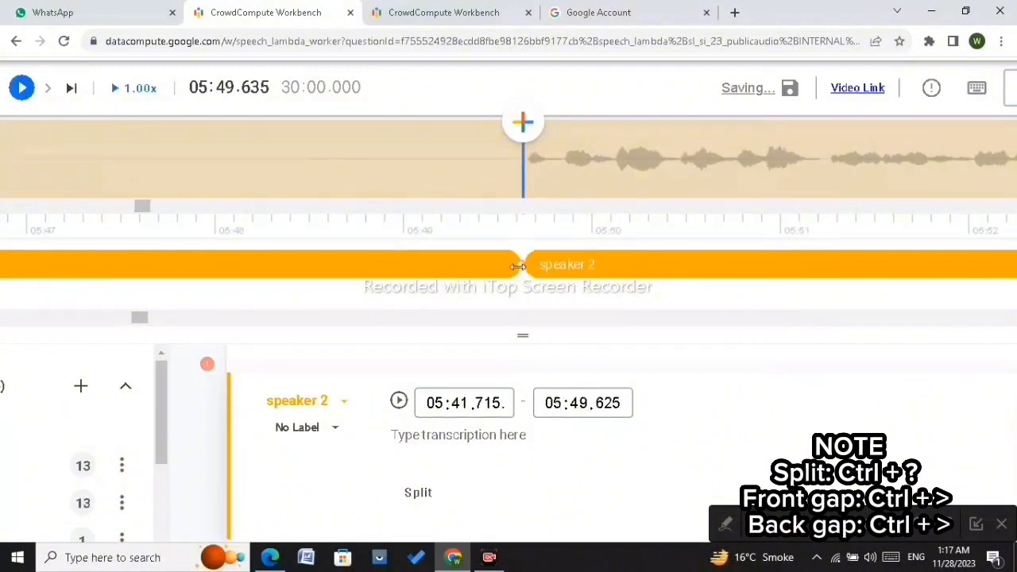
drag(519, 266, 112, 294)
scroll(111, 296, up, 4)
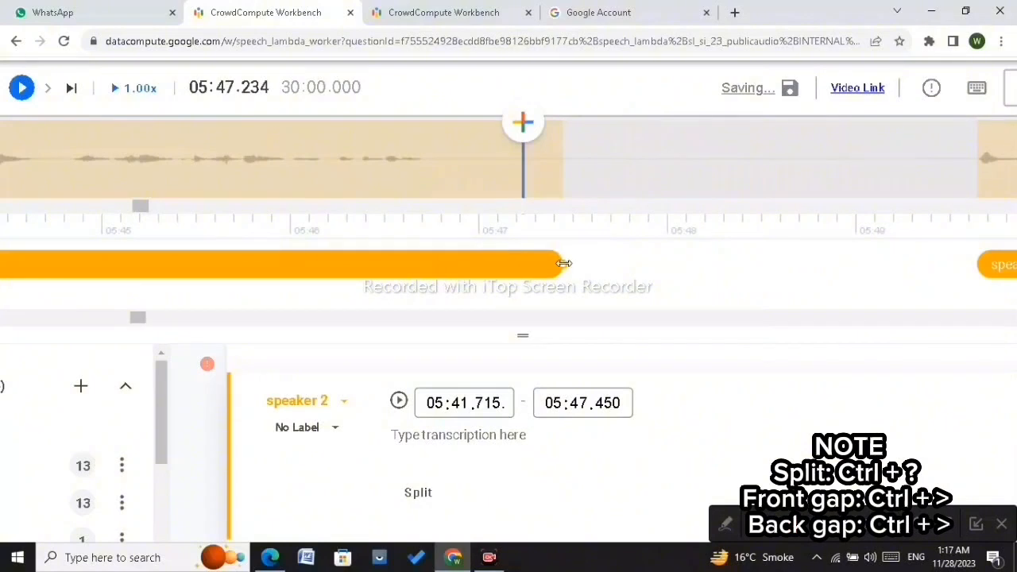
drag(564, 263, 421, 265)
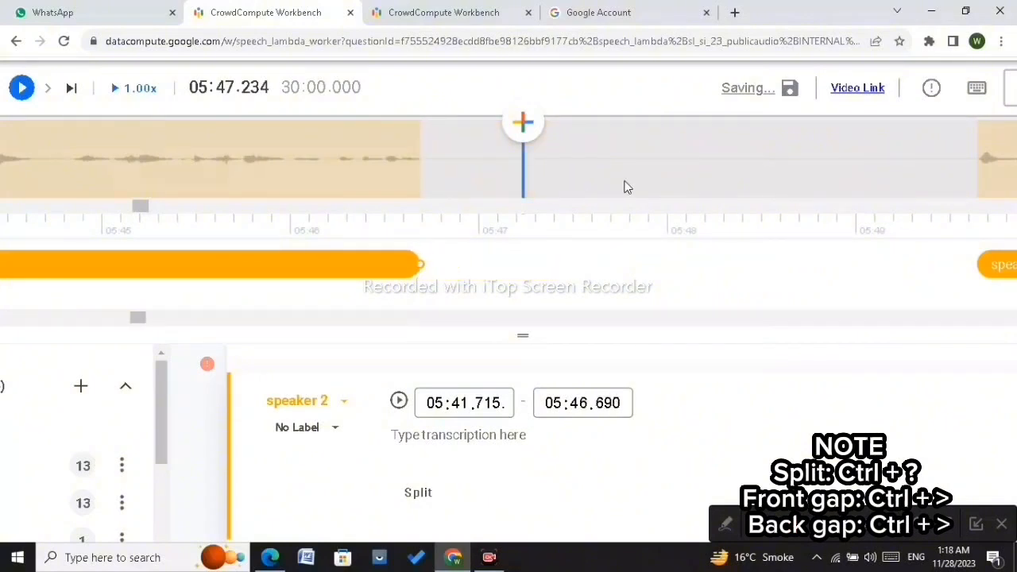
Step: Split the speaker 2 segment at about 06:01.20 and pull the earlier part's end back to about 06:00.205
scroll(628, 188, down, 20)
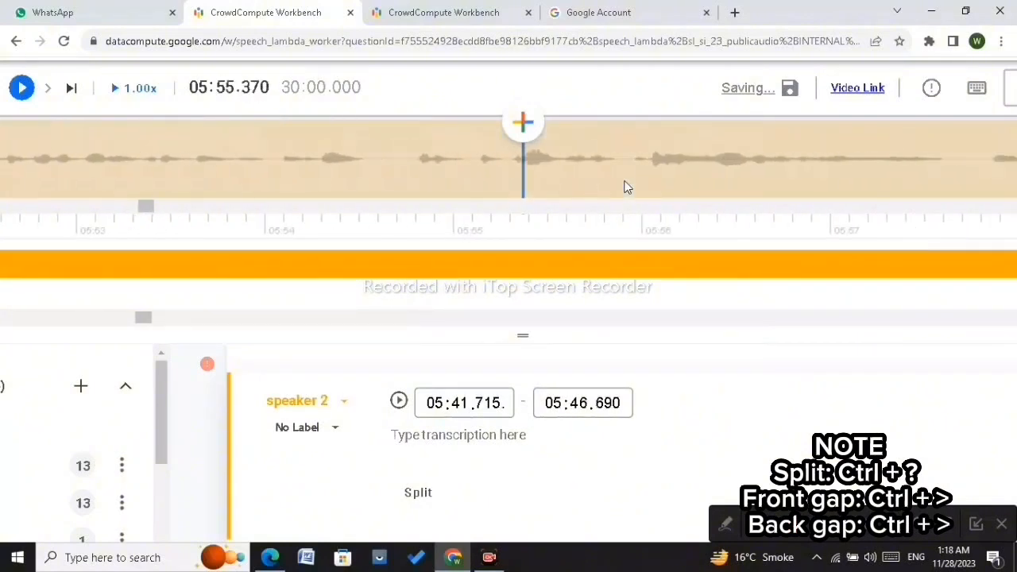
scroll(627, 188, down, 15)
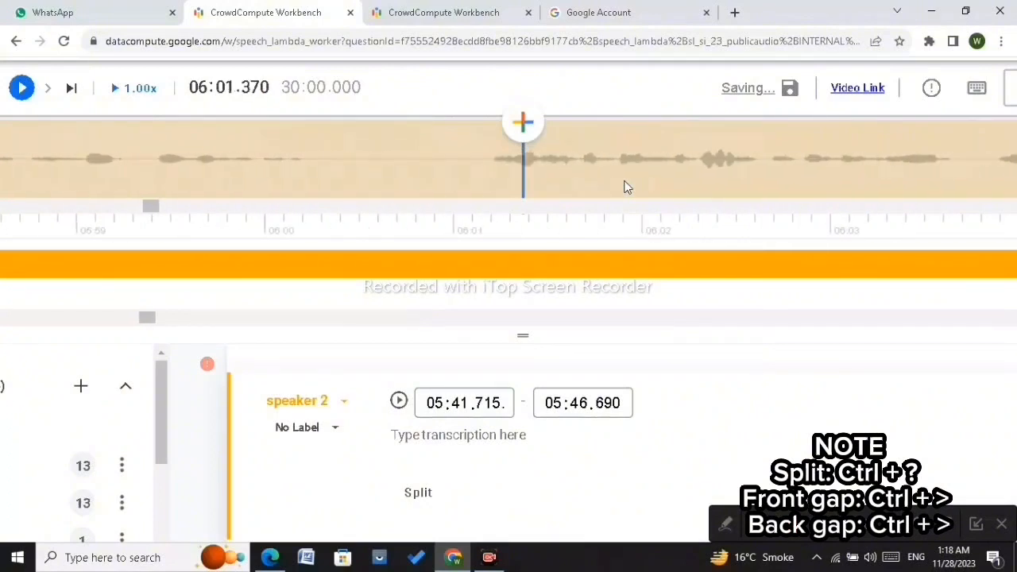
scroll(624, 187, down, 1)
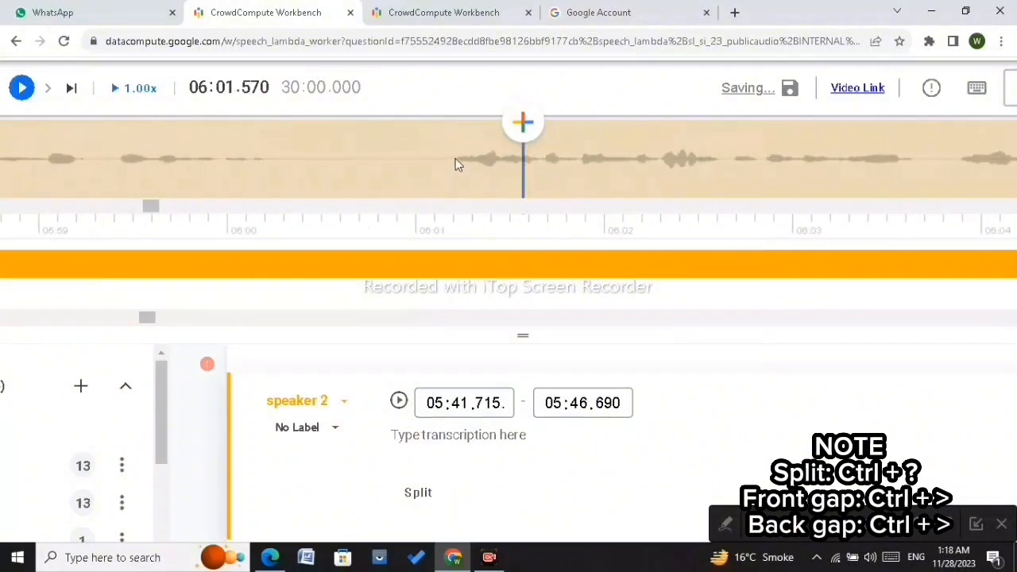
scroll(455, 164, up, 2)
click(523, 266)
key(ctrl+shift+slash)
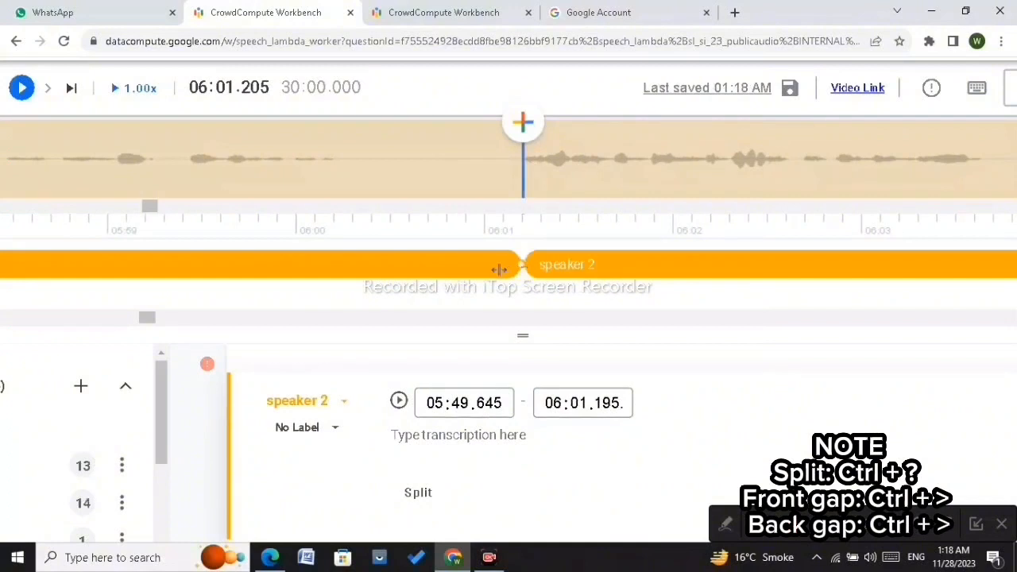
drag(518, 266, 333, 266)
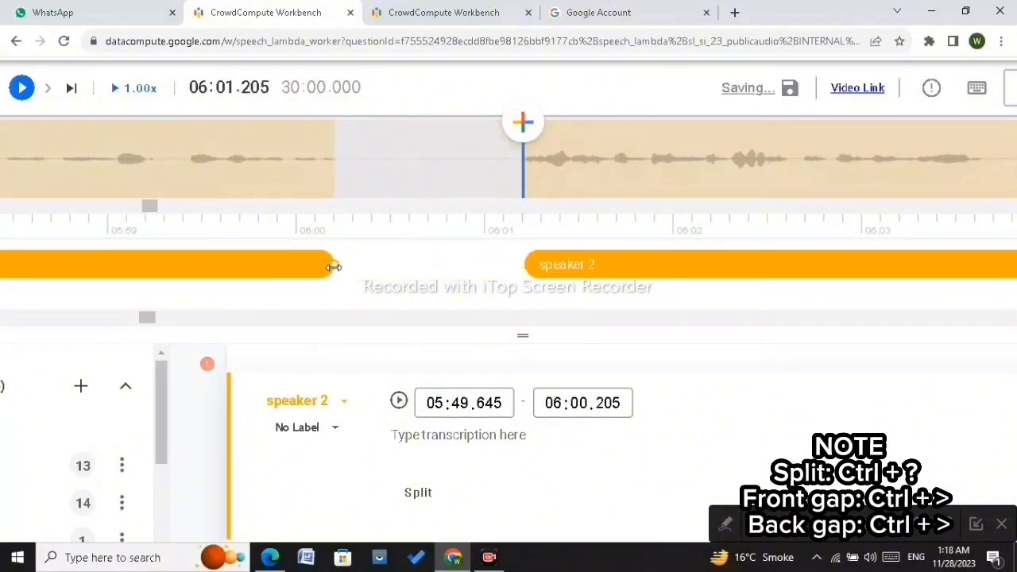
Step: Nudge the later speaker 2 part's start edge to about 06:01.210
click(557, 257)
key(ctrl+period)
key(ctrl+period)
key(ctrl+period)
key(ctrl+period)
key(ctrl+period)
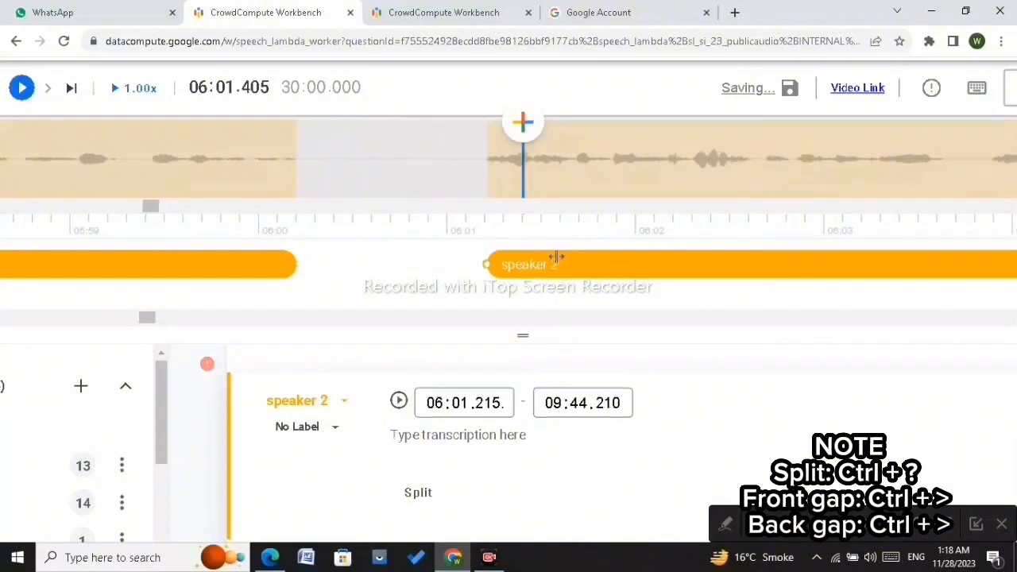
drag(340, 265, 335, 265)
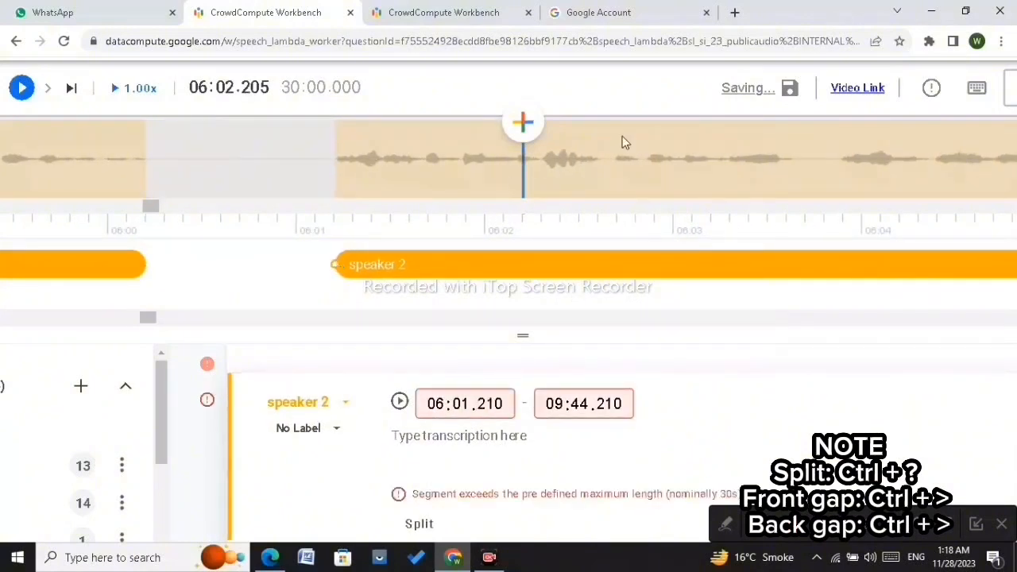
Step: Advance the playhead to about 06:12.57, split the speaker 2 segment there and pull the earlier part's end back to about 06:11.410
key(ctrl+period)
key(ctrl+period)
key(ctrl+period)
key(ctrl+period)
key(ctrl+period)
key(ctrl+period)
key(ctrl+period)
key(ctrl+period)
key(ctrl+period)
key(ctrl+period)
key(ctrl+period)
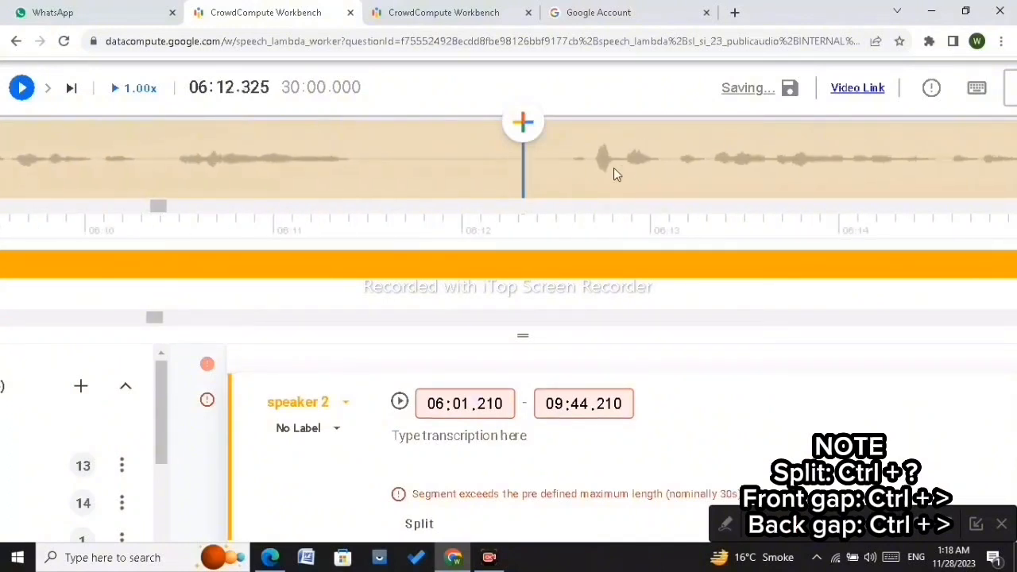
click(569, 161)
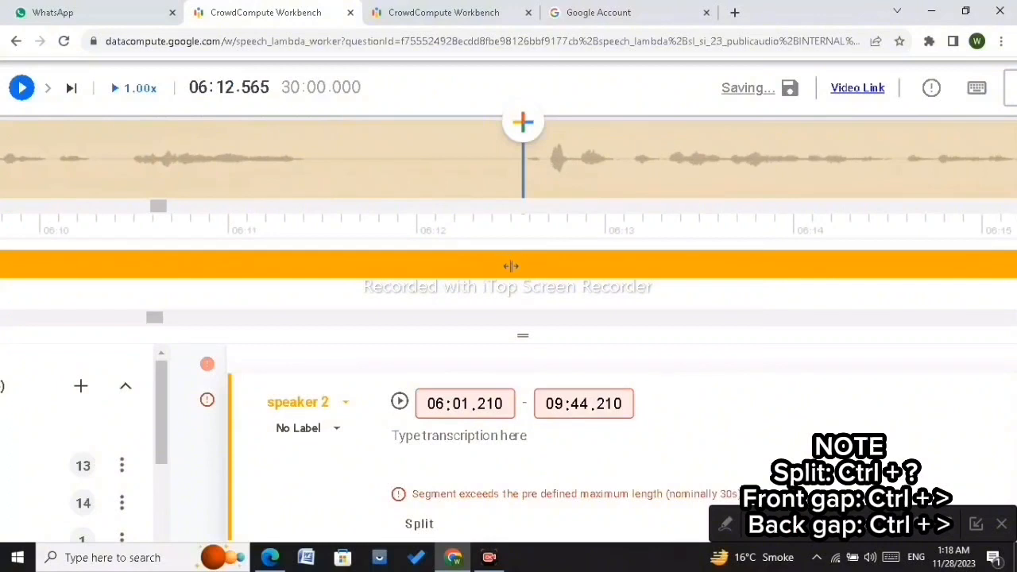
key(ctrl+shift+slash)
drag(511, 266, 305, 291)
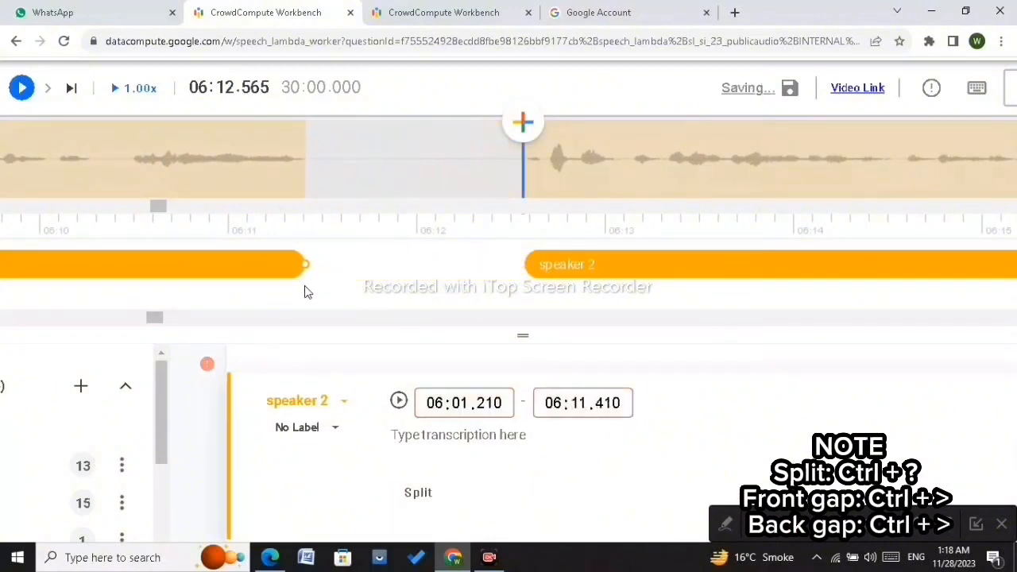
Step: Nudge the later speaker 2 part's start edge to about 06:12.575
click(527, 264)
drag(524, 263, 525, 263)
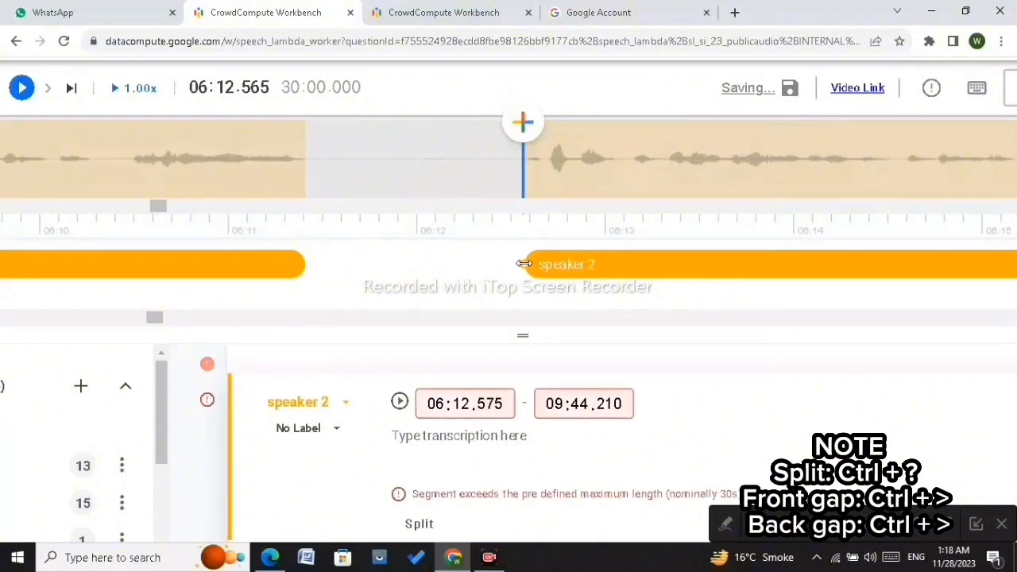
click(631, 190)
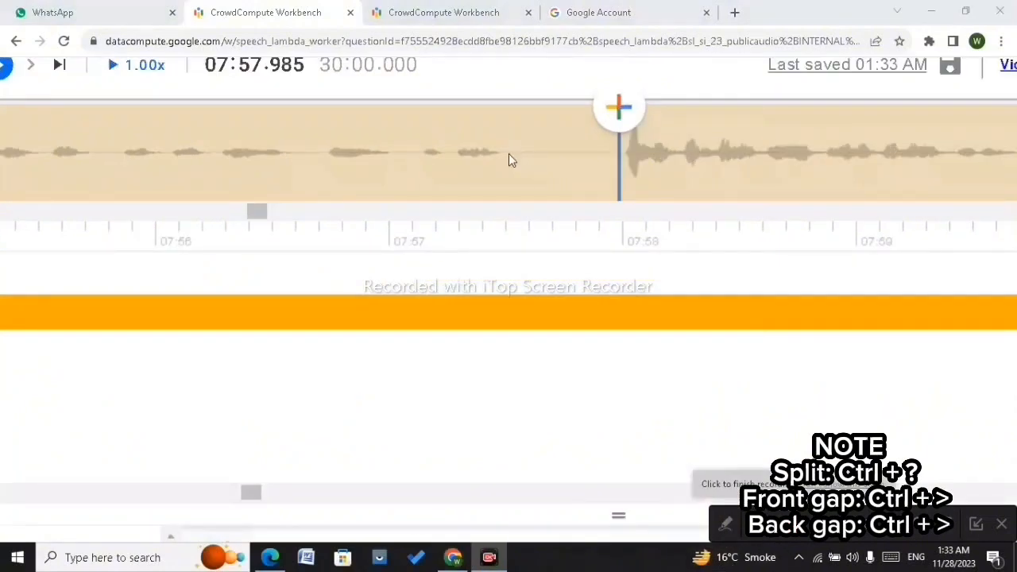
click(509, 156)
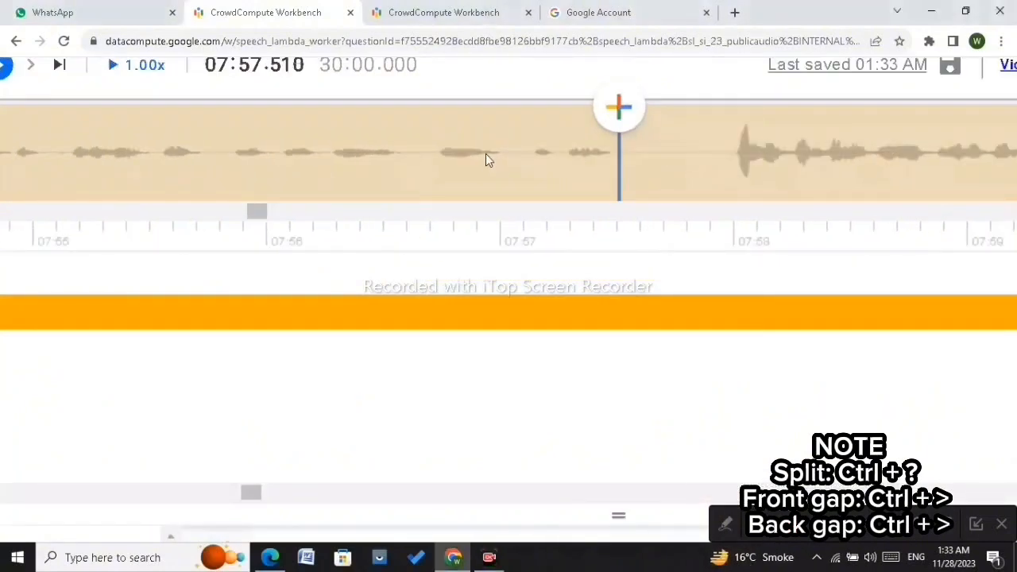
Step: Place the playhead at the pause near 07:57.5 and split the speaker 2 segment there
scroll(620, 153, up, 4)
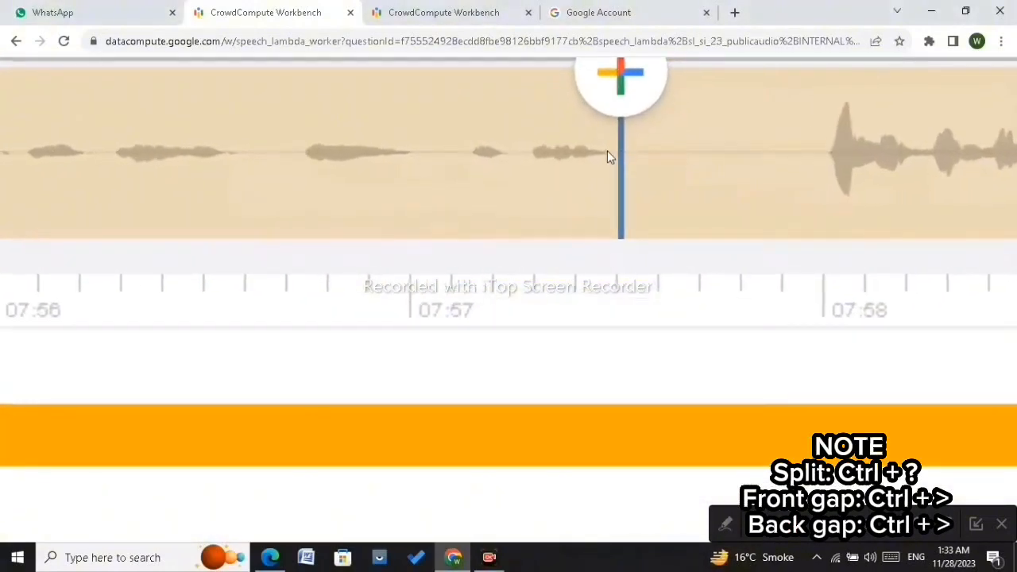
click(612, 153)
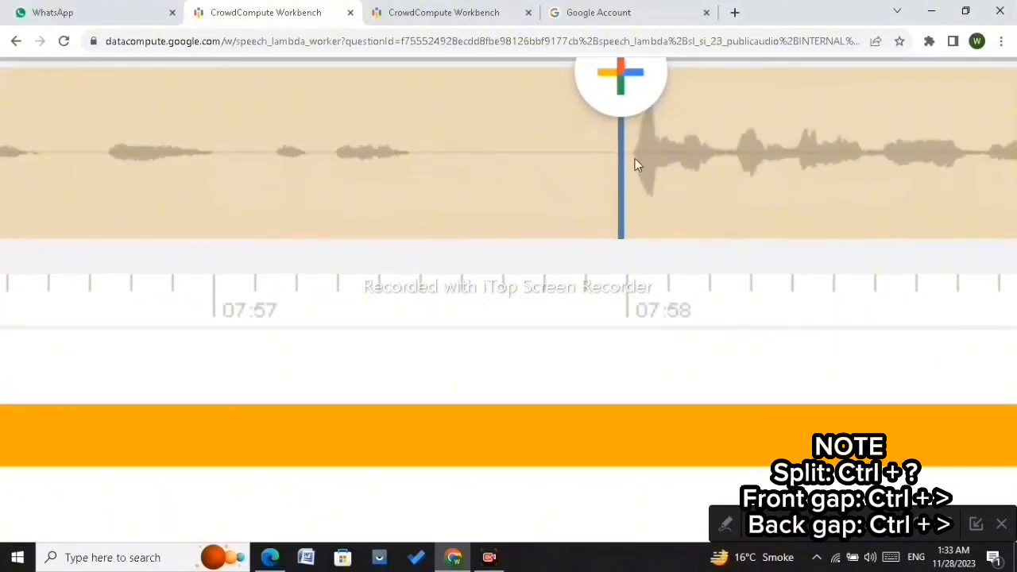
click(418, 155)
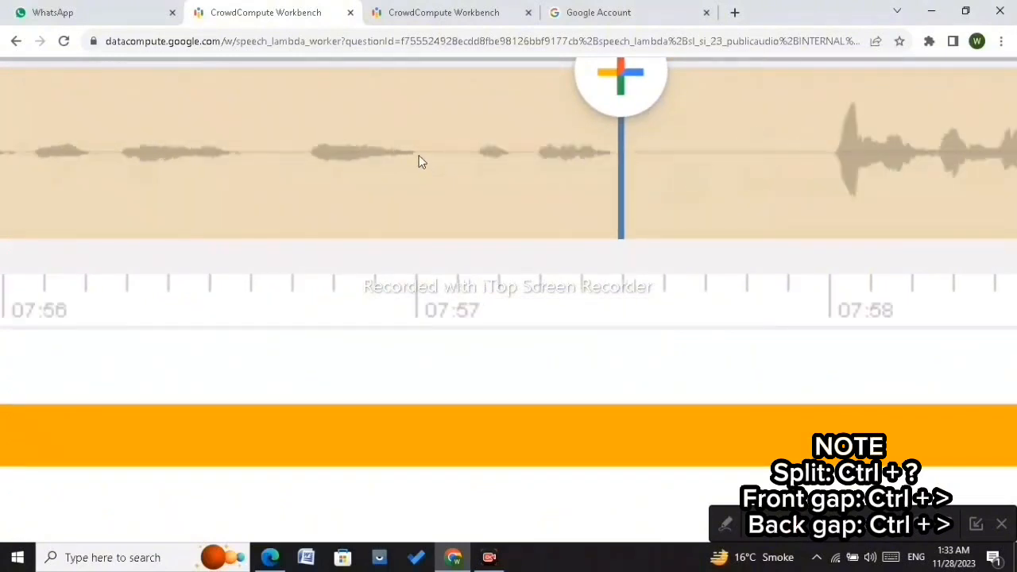
click(615, 151)
key(ctrl+/)
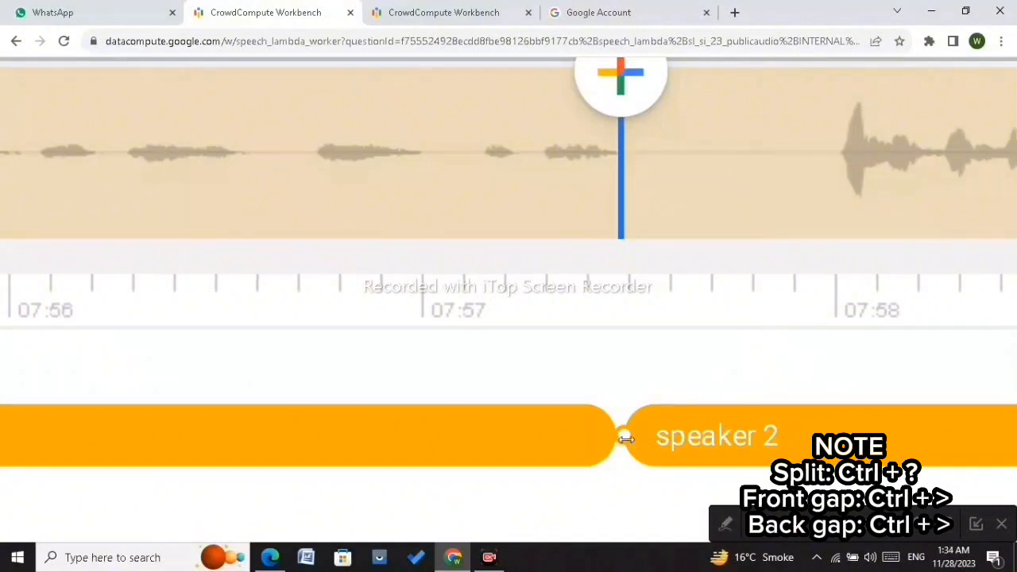
Step: Pull the later speaker 2 part's start edge forward to about 07:58.005
drag(626, 438, 836, 438)
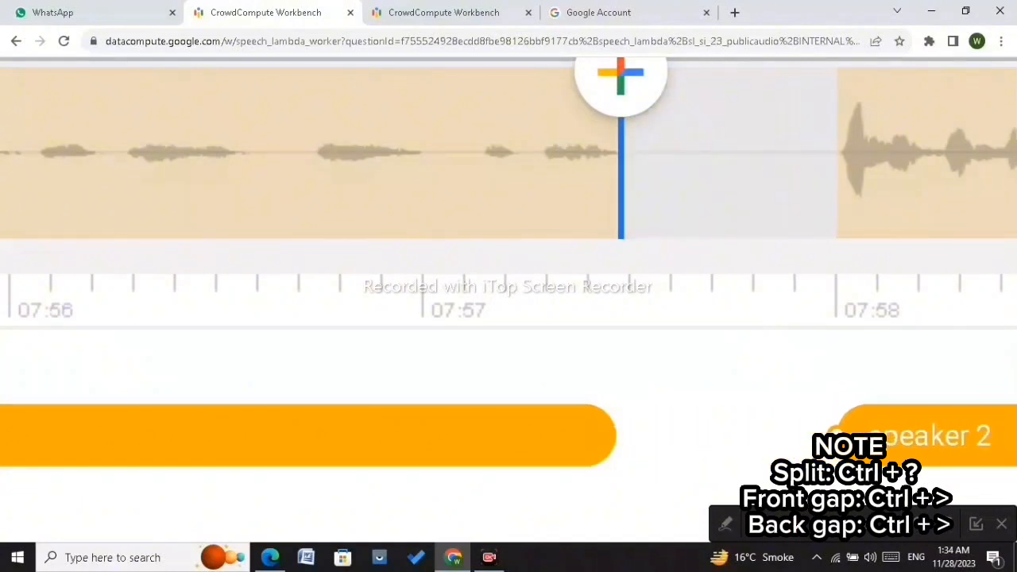
scroll(832, 327, down, 5)
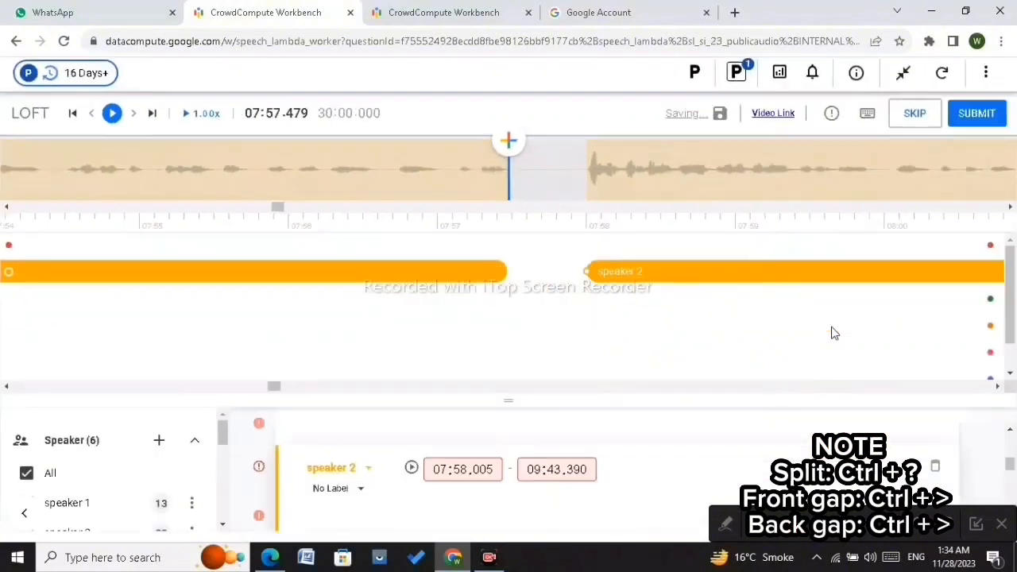
Step: Advance the playhead to the pause near 08:01.23 and split the speaker 2 segment there
key(Right)
key(Right)
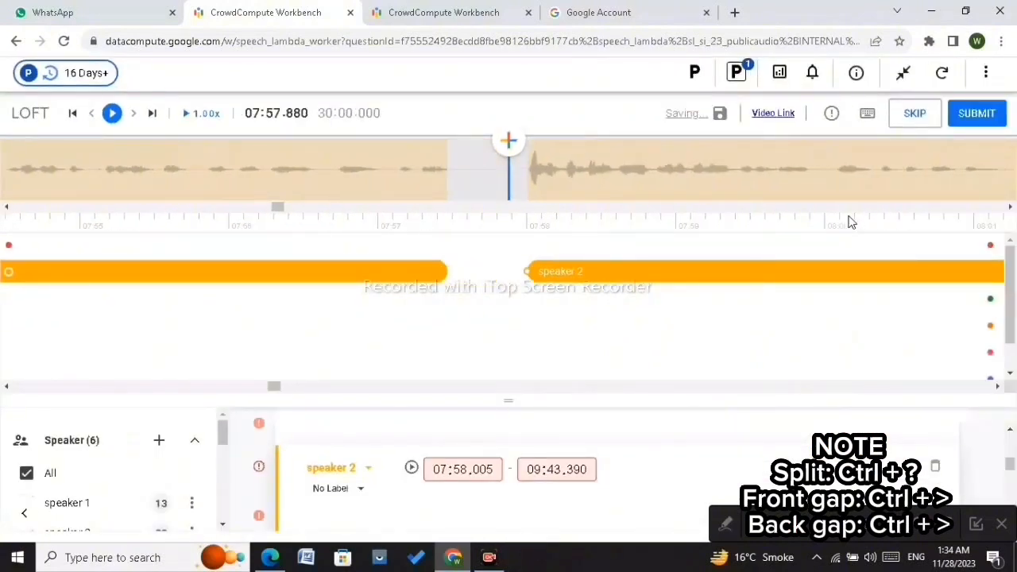
key(Right)
key(Right)
key(Right)
key(Right)
key(Right)
key(Right)
key(Right)
key(Right)
key(Right)
key(Right)
key(Right)
key(Right)
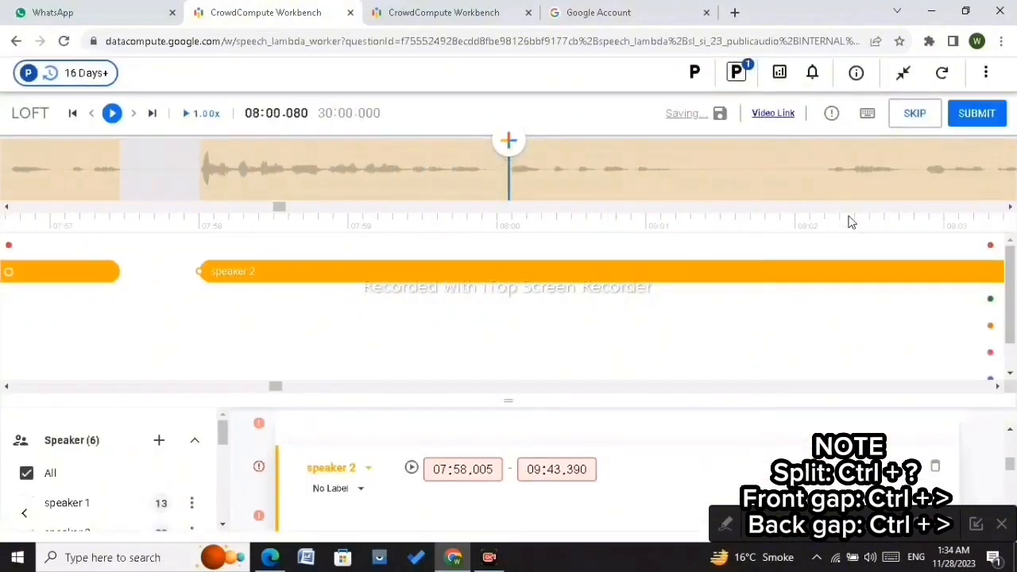
scroll(637, 190, up, 5)
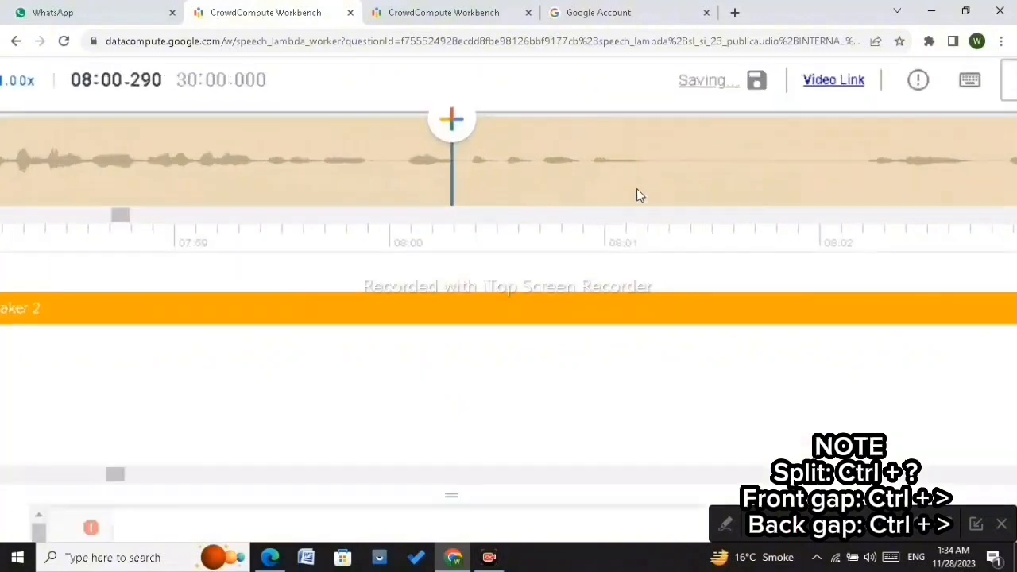
scroll(338, 186, down, 5)
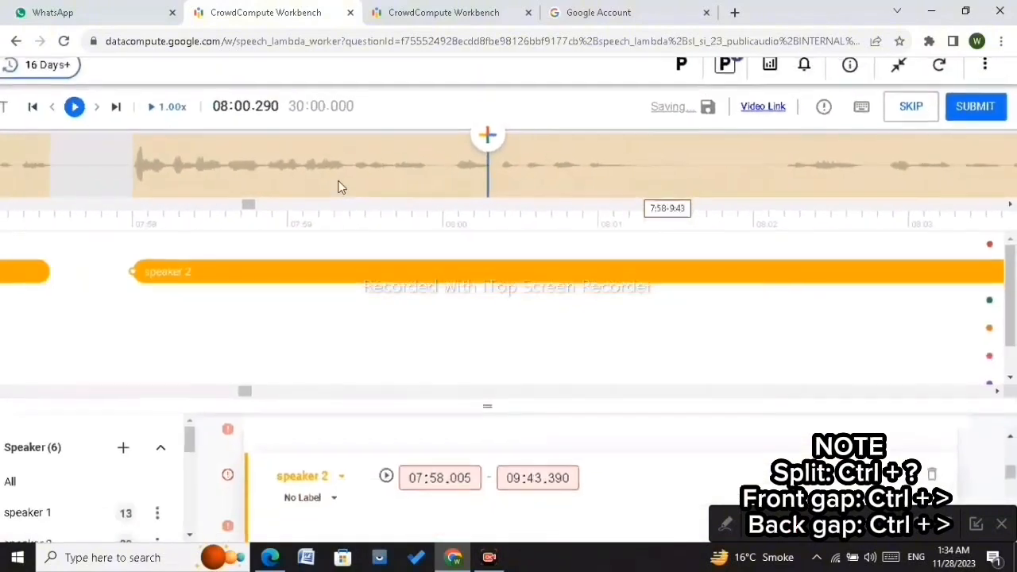
click(113, 112)
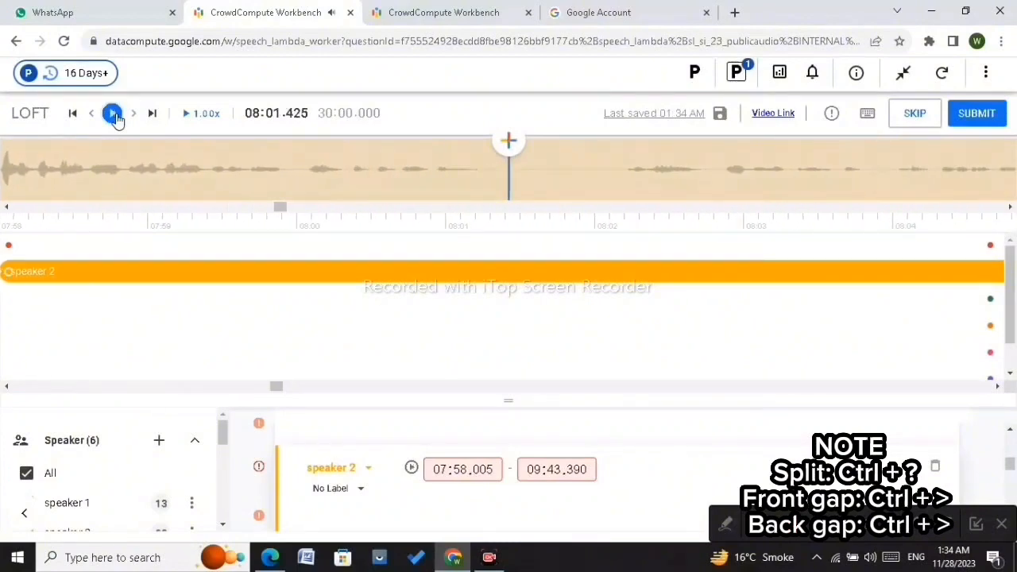
click(113, 112)
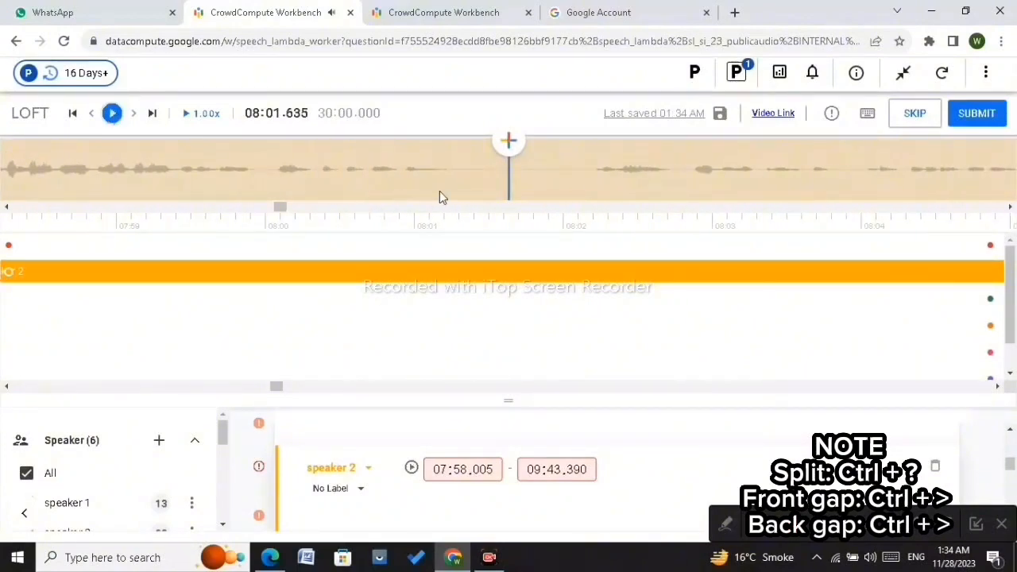
scroll(439, 191, up, 5)
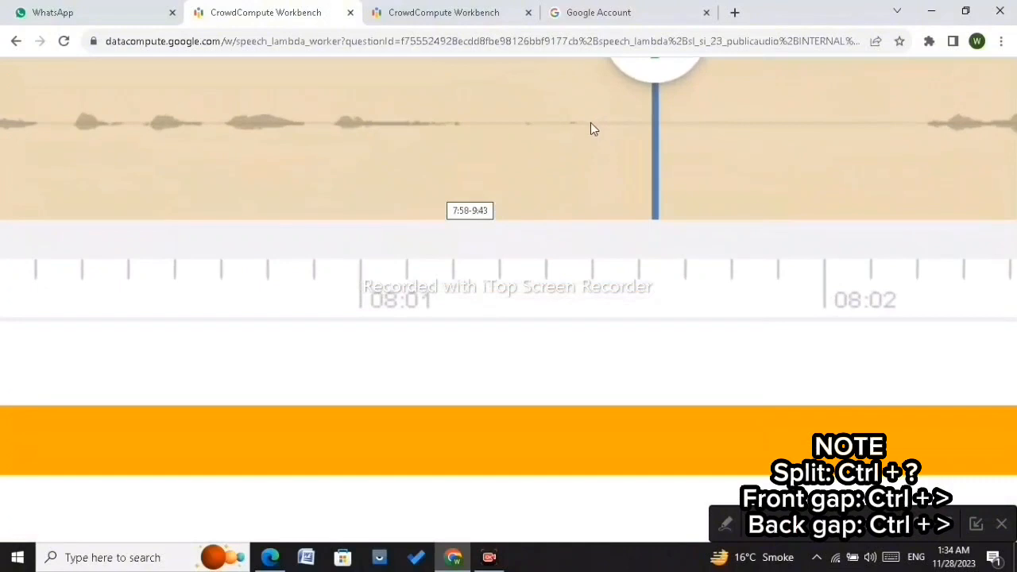
click(591, 129)
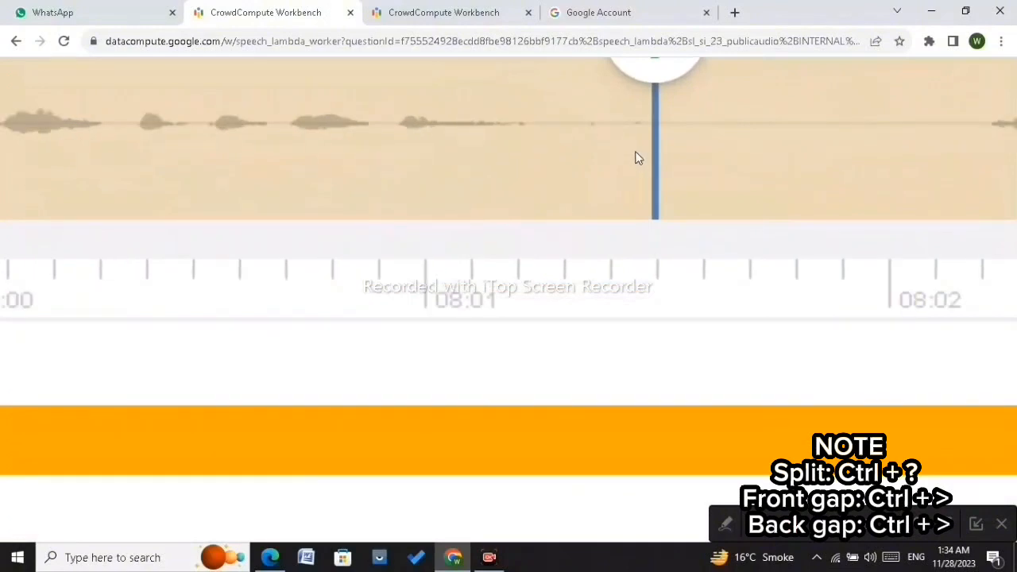
click(543, 129)
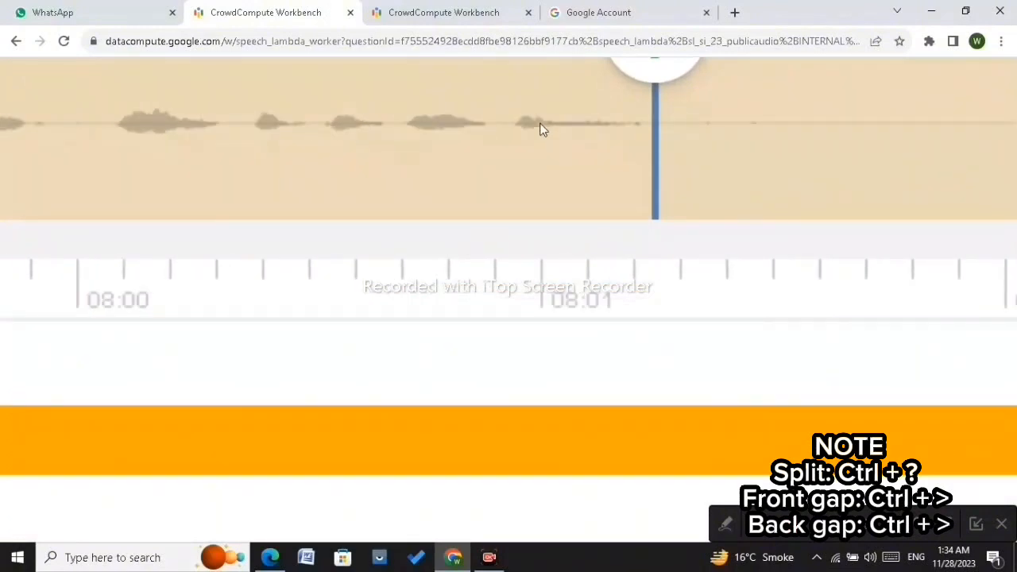
click(649, 129)
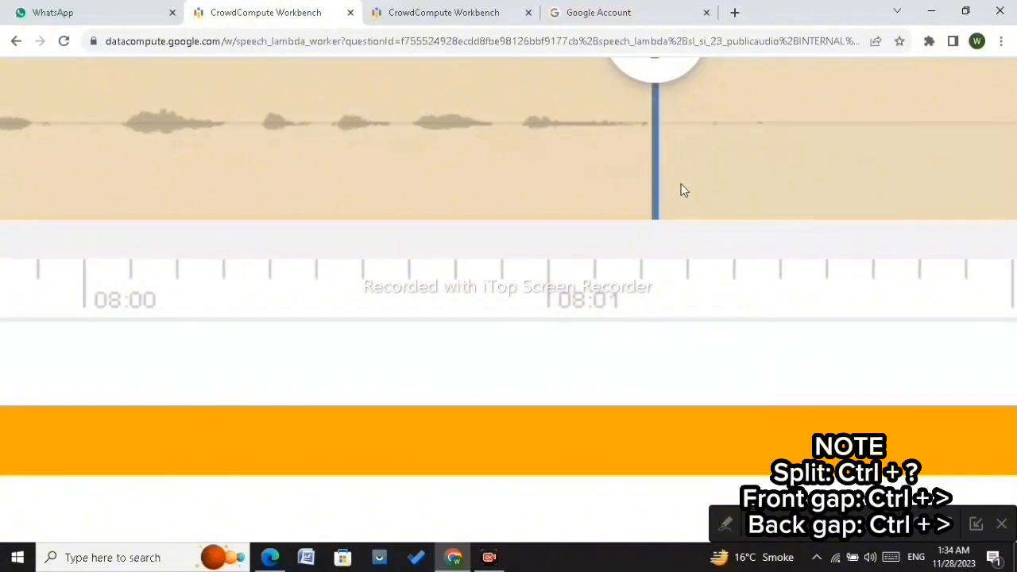
key(ctrl+shift+slash)
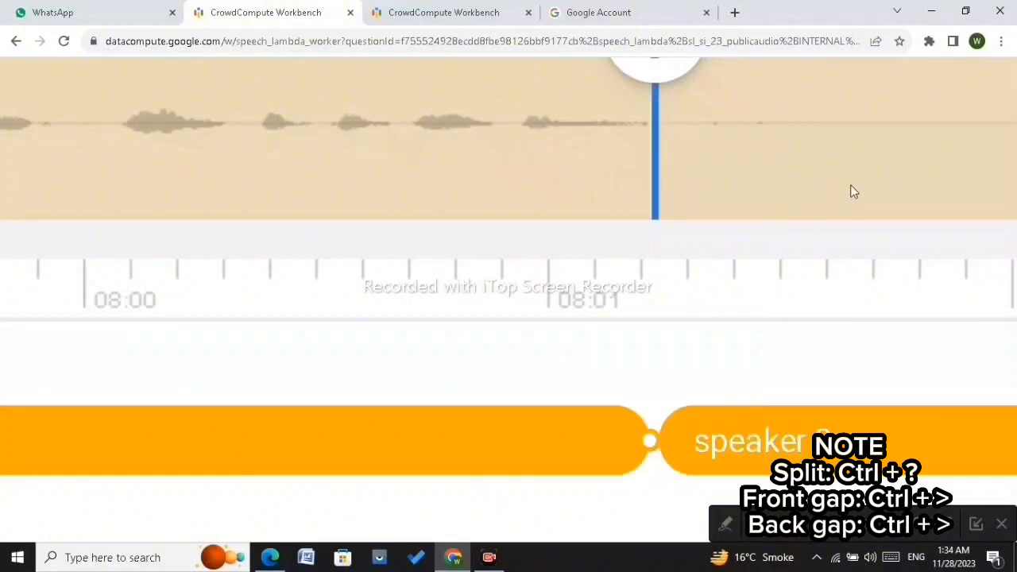
Step: Move the later speaker 2 part's start edge forward to about 08:02.1, leaving a gap over the pause
key(ctrl+0)
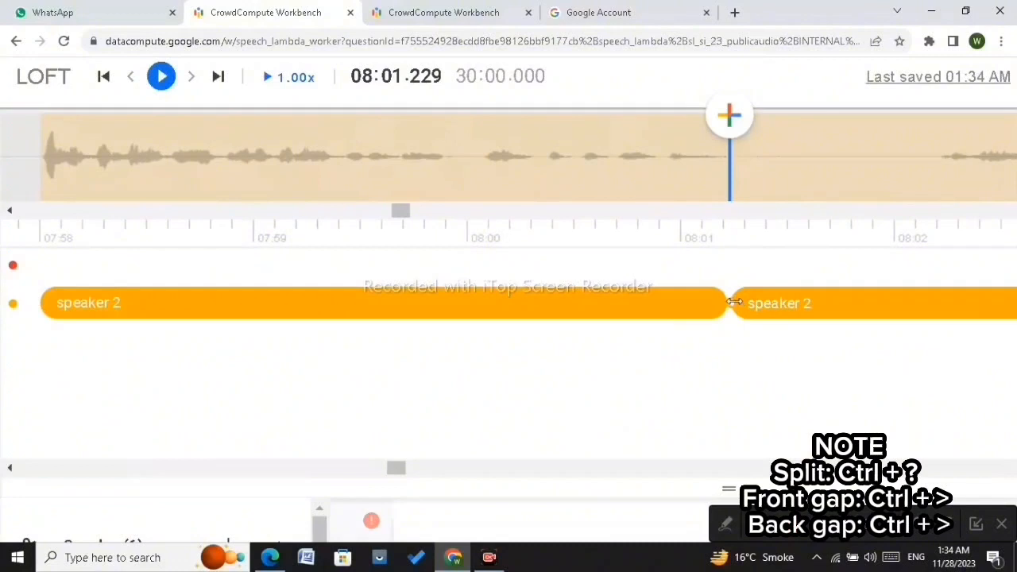
drag(734, 302, 939, 305)
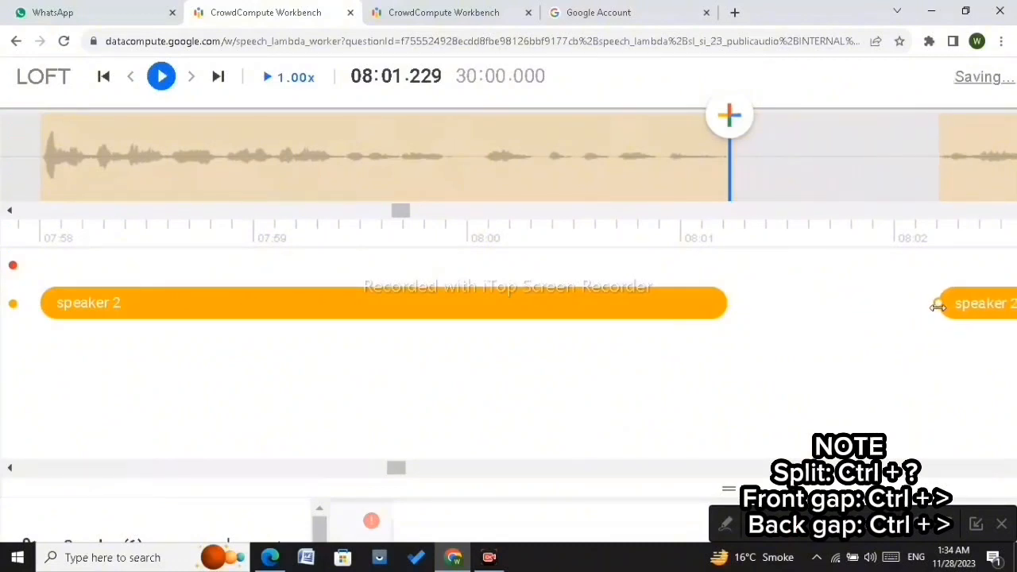
scroll(980, 170, down, 2)
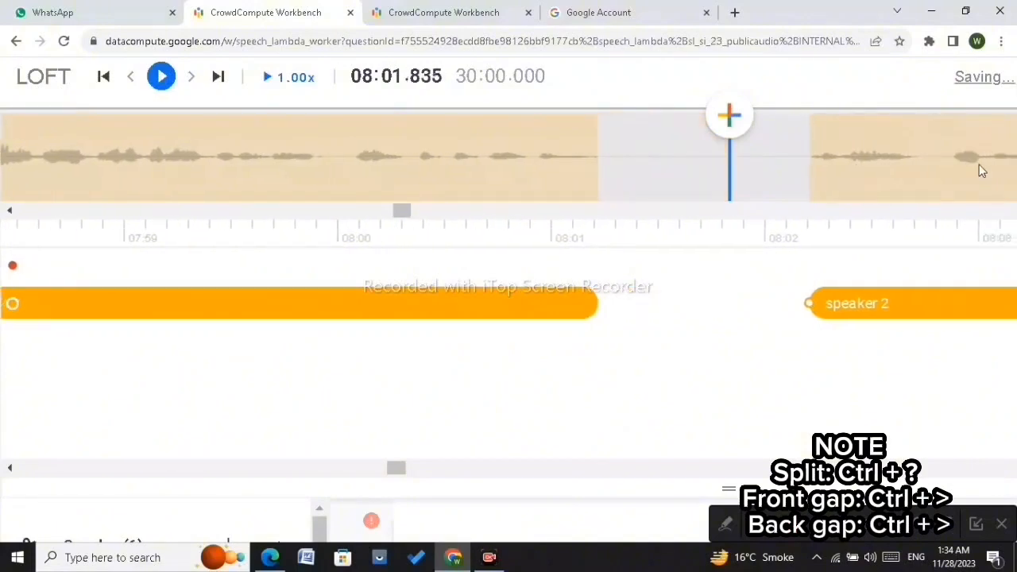
scroll(831, 149, up, 2)
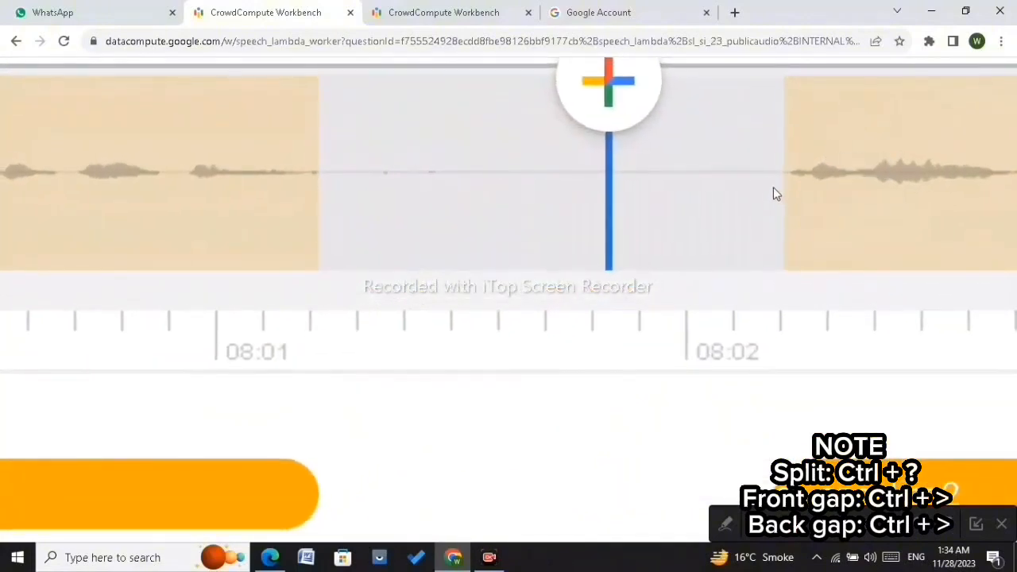
scroll(817, 195, down, 2)
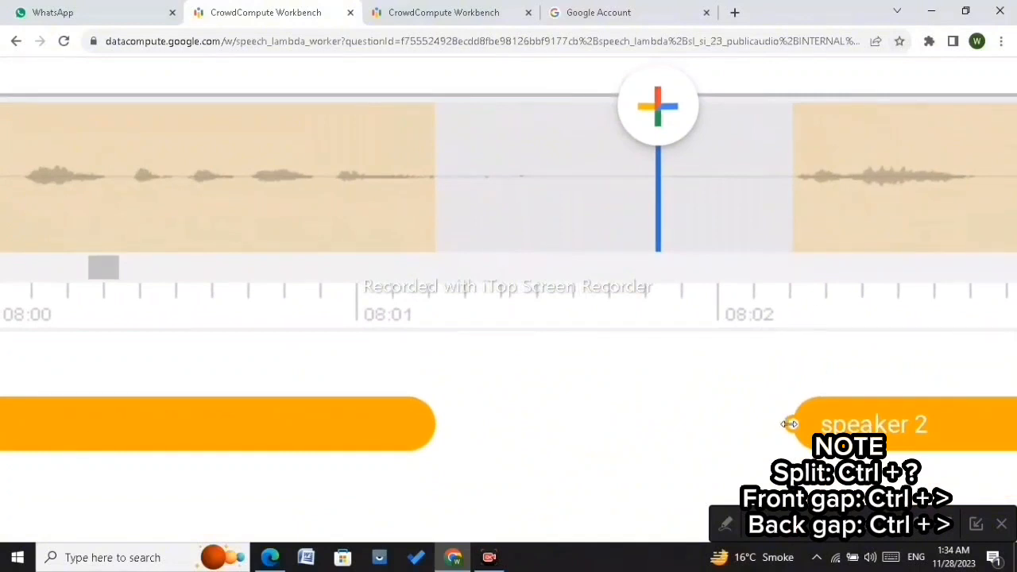
mouse_move(789, 424)
mouse_down()
mouse_move(812, 423)
mouse_move(794, 428)
mouse_up()
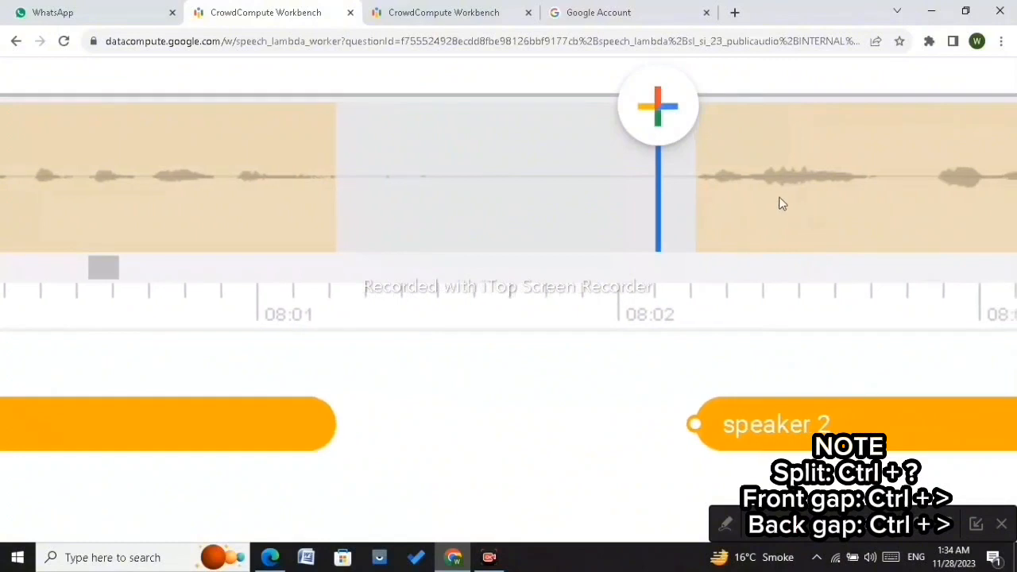
scroll(779, 187, up, 3)
scroll(780, 184, down, 4)
scroll(779, 186, down, 3)
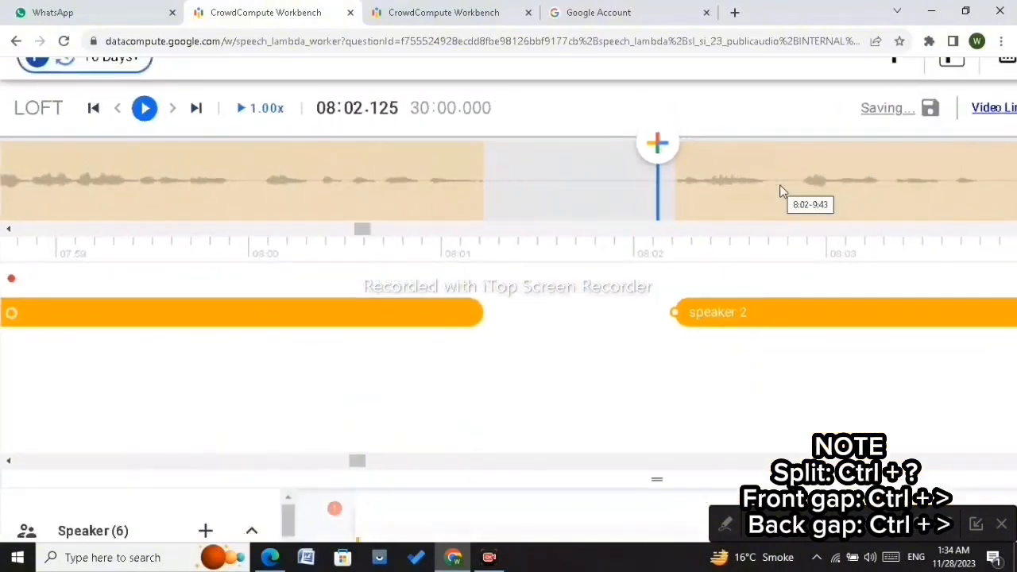
Step: Advance the playhead to the pause near 08:05.3 and split the speaker 2 segment there
key(Right)
key(Right)
key(Right)
key(Right)
key(Right)
key(Right)
key(Right)
key(Right)
key(Right)
key(Right)
key(Right)
key(Right)
key(Right)
key(Right)
key(Right)
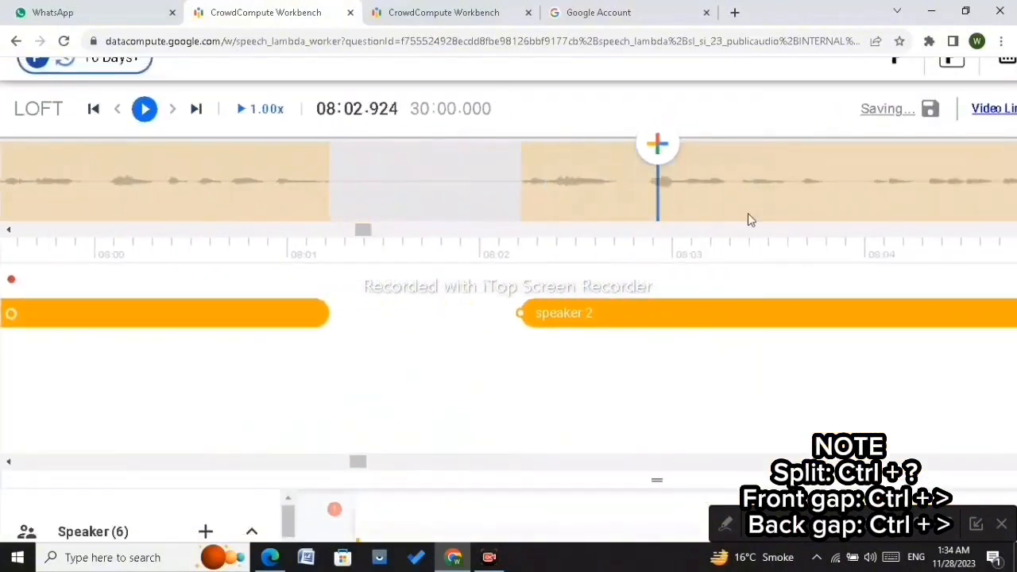
key(Right)
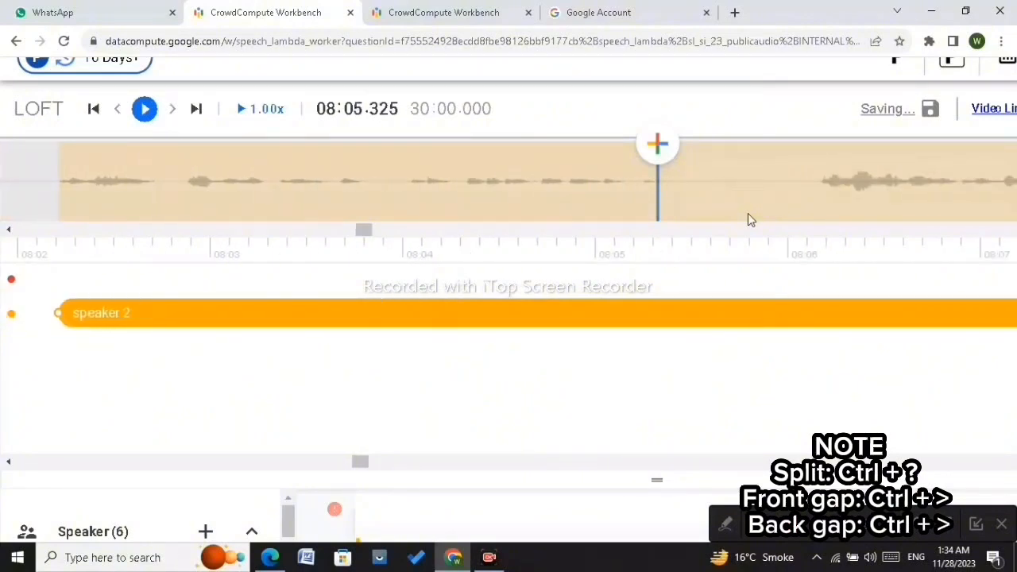
scroll(713, 200, up, 5)
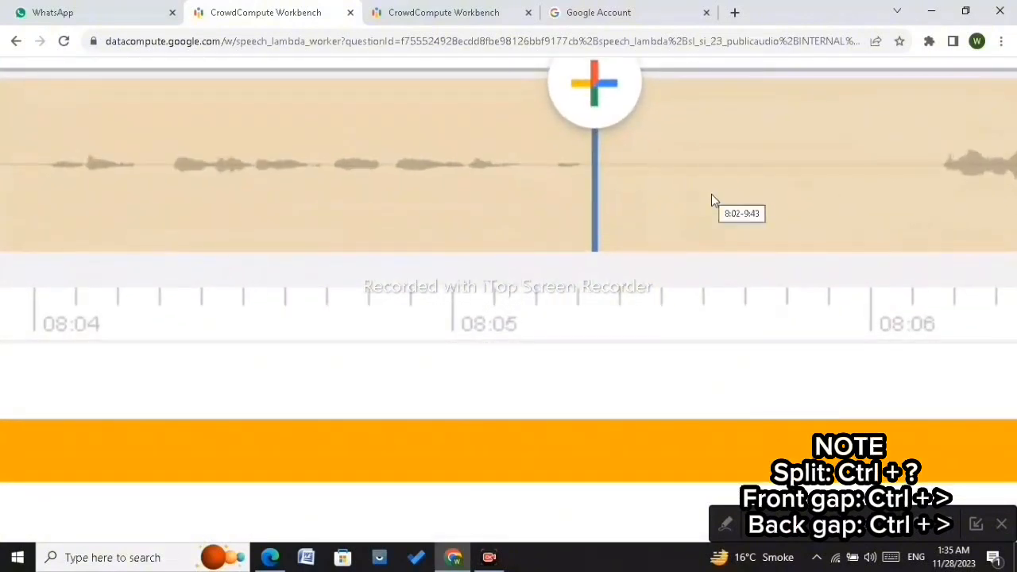
click(585, 164)
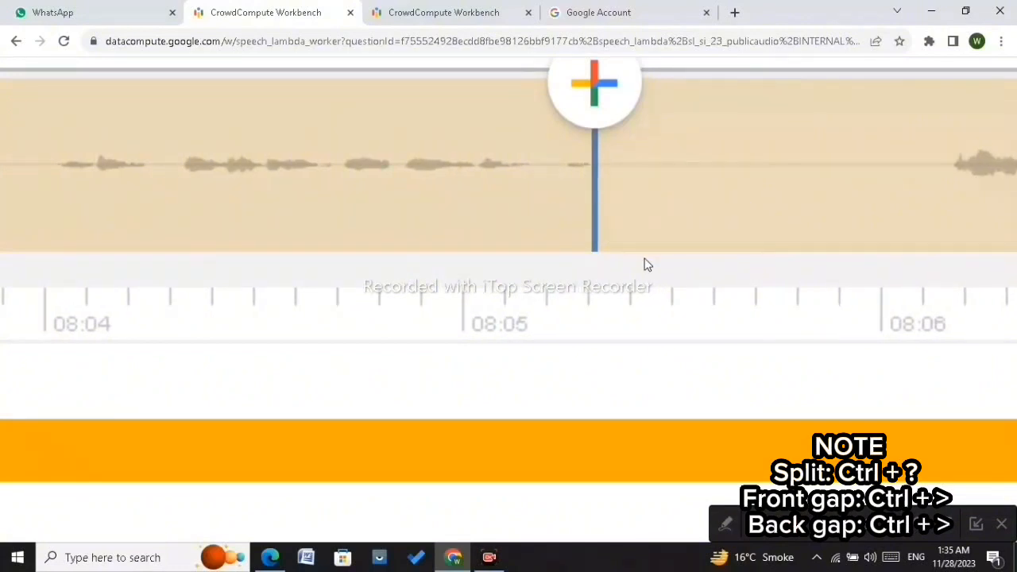
key(ctrl+shift+slash)
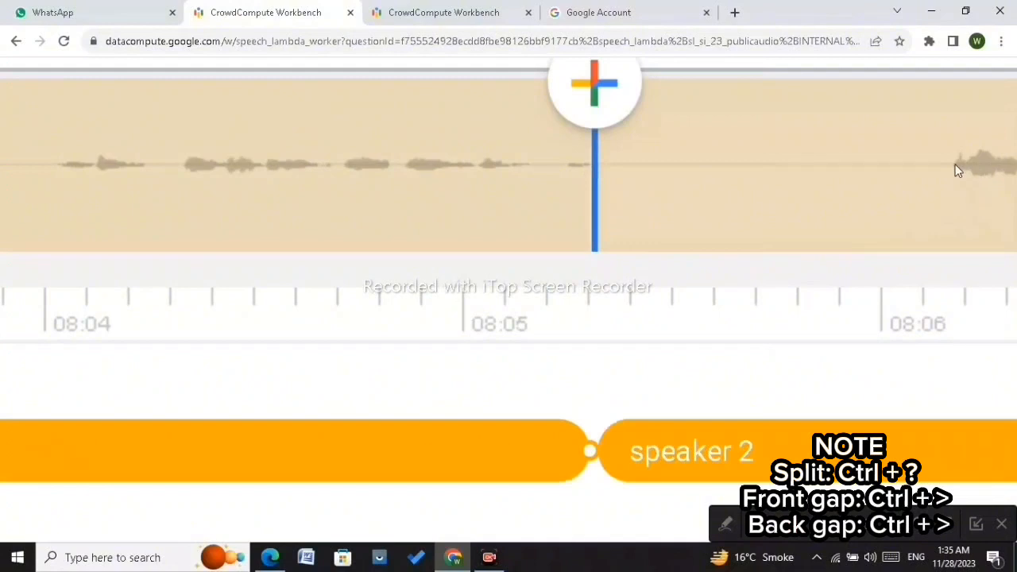
Step: Pull the later speaker 2 part's start edge forward to about 08:06.165
scroll(888, 271, down, 3)
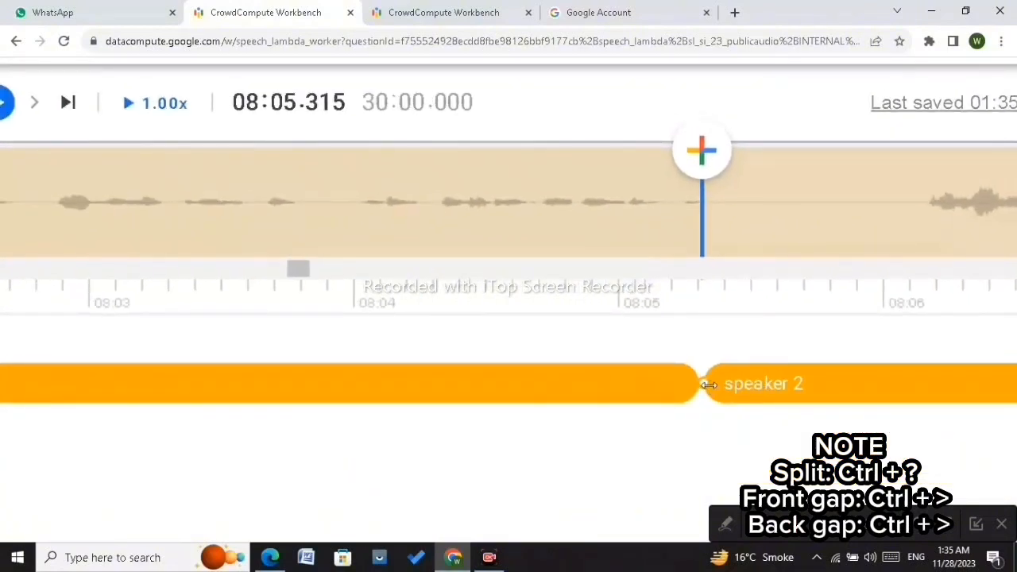
drag(707, 384, 925, 375)
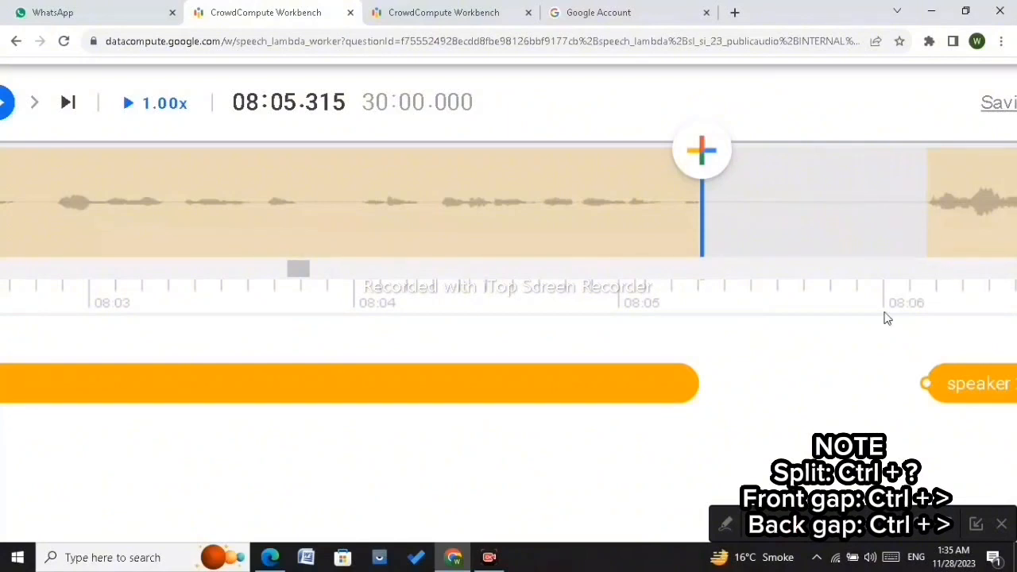
scroll(887, 318, down, 5)
Step: Step the playhead forward to the pause near 08:16.29 and split the speaker 2 segment there
key(ctrl+period)
key(ctrl+period)
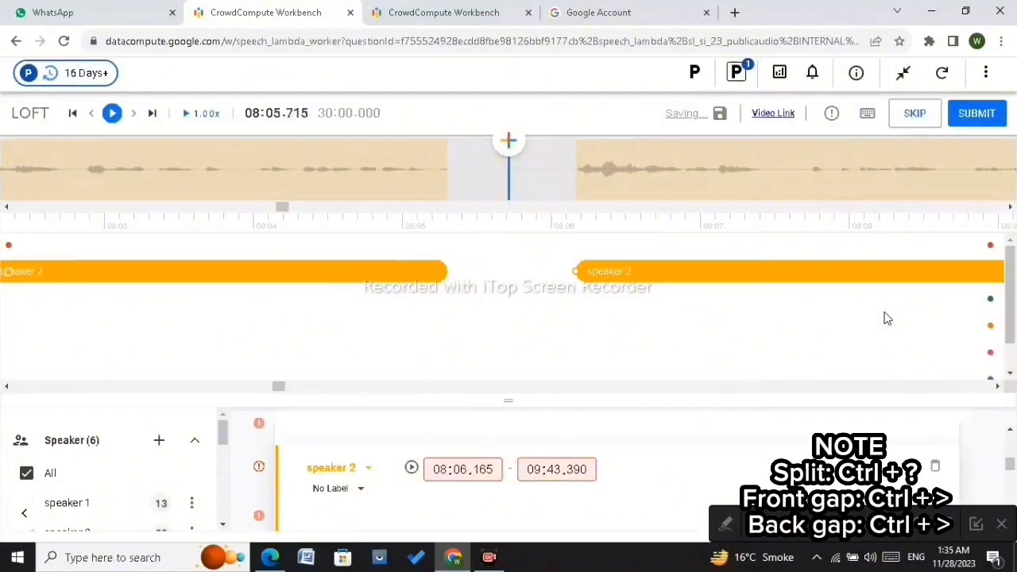
key(ctrl+period)
key(ctrl+period)
key(ctrl+period)
key(ctrl+period)
key(ctrl+period)
key(ctrl+period)
key(ctrl+period)
key(ctrl+period)
key(ctrl+period)
key(ctrl+period)
key(ctrl+period)
key(ctrl+period)
key(ctrl+period)
key(ctrl+period)
key(ctrl+period)
key(ctrl+period)
key(ctrl+period)
key(ctrl+period)
key(ctrl+period)
key(ctrl+period)
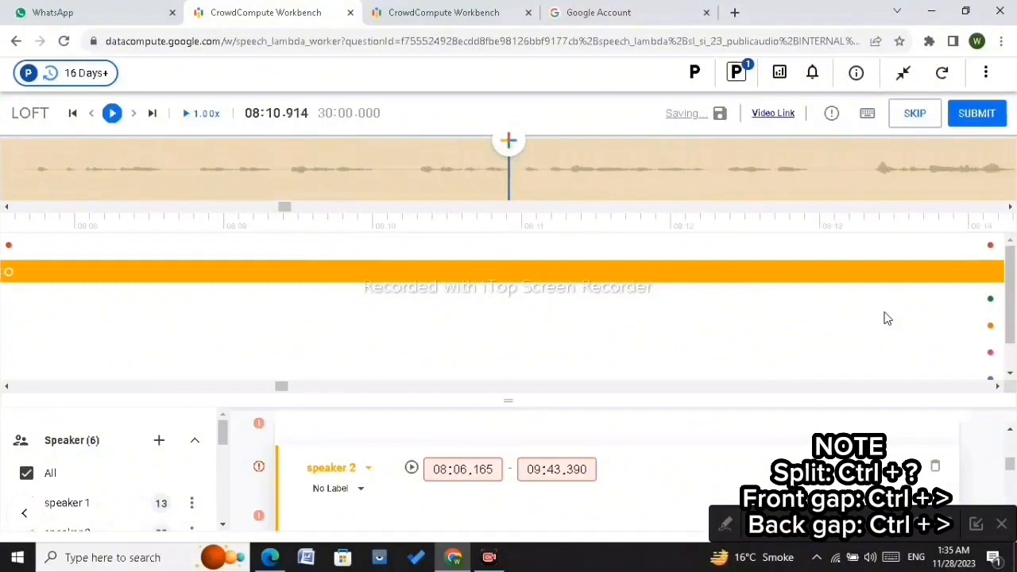
key(ctrl+period)
key(ctrl+period)
key(ctrl+period)
key(ctrl+period)
key(ctrl+period)
key(ctrl+period)
key(ctrl+period)
key(ctrl+period)
key(ctrl+period)
key(ctrl+period)
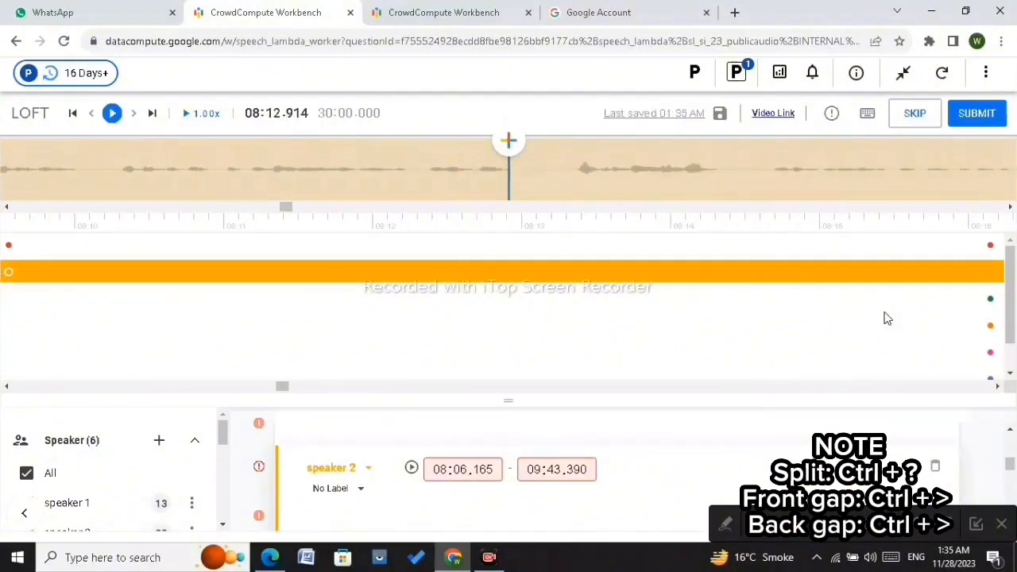
key(ctrl+period)
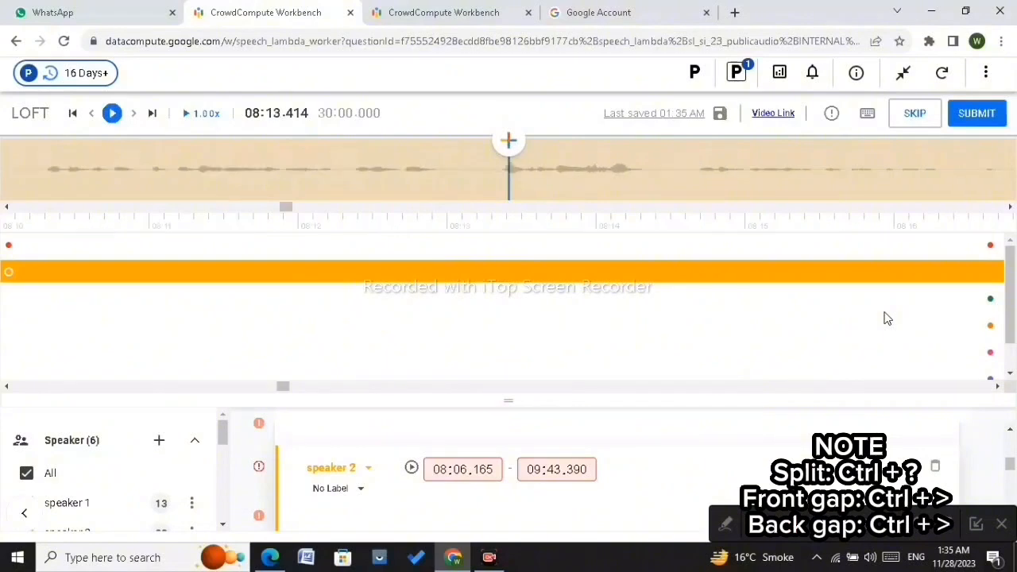
key(ctrl+period)
key(ctrl+period)
key(ctrl+period)
key(ctrl+period)
key(ctrl+period)
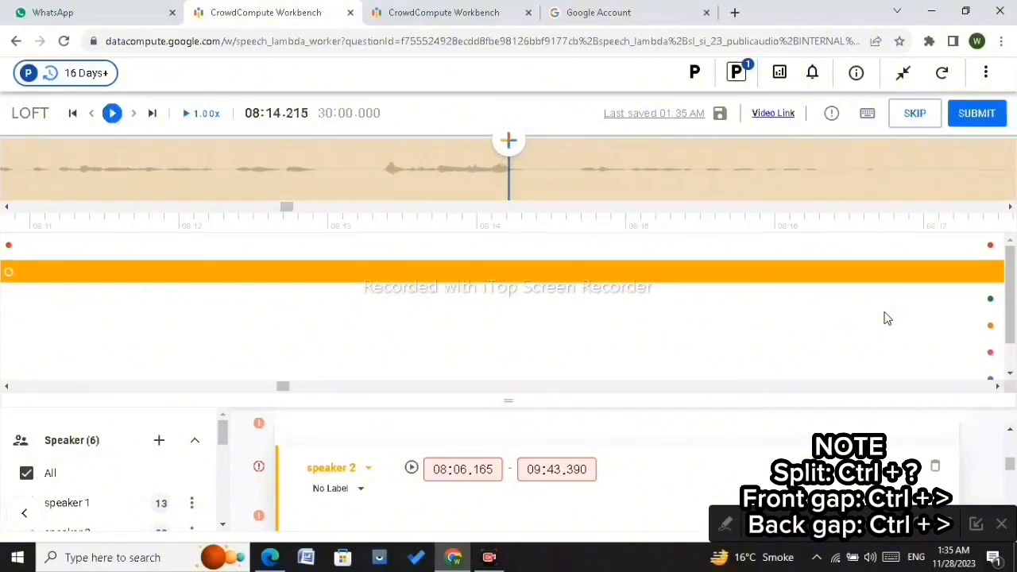
key(ctrl+comma)
key(ctrl+period)
key(ctrl+period)
key(ctrl+period)
key(ctrl+period)
key(ctrl+period)
key(ctrl+period)
key(ctrl+period)
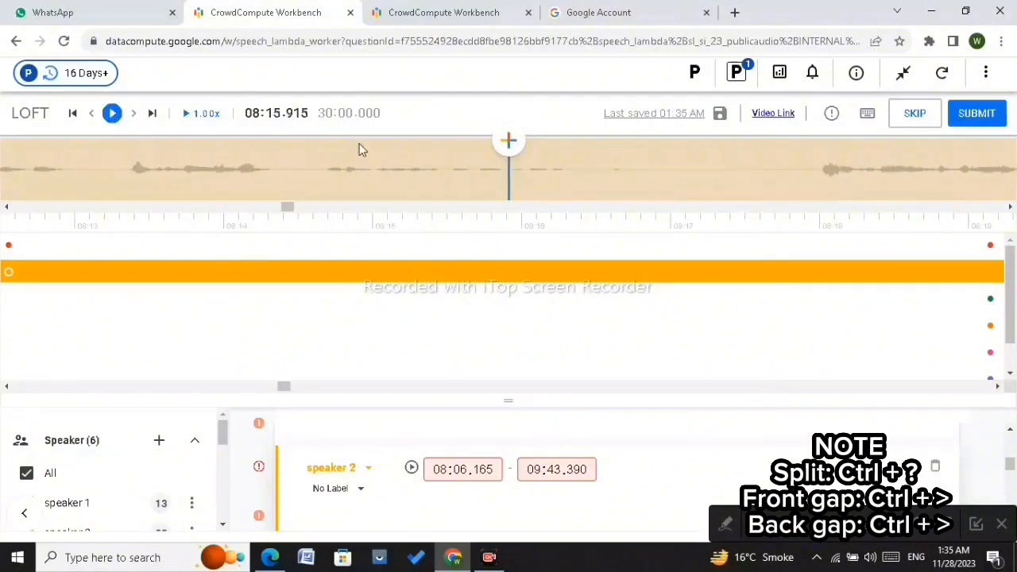
click(112, 113)
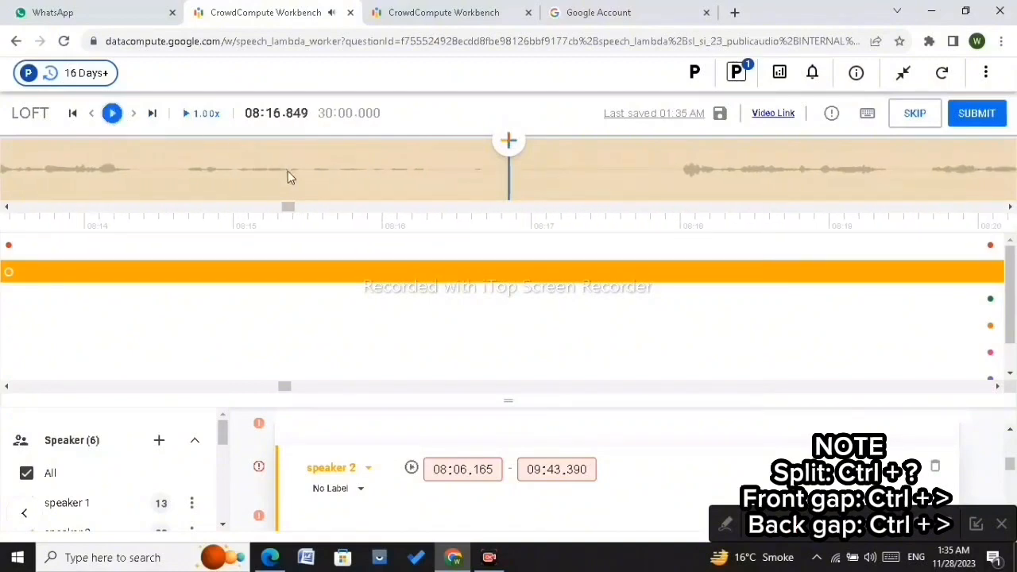
scroll(426, 193, up, 5)
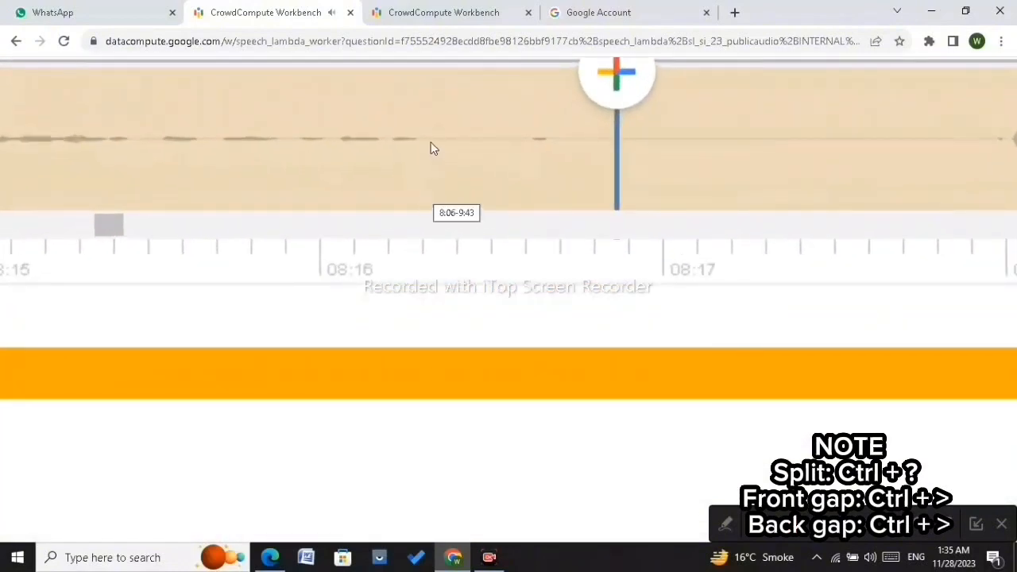
click(424, 139)
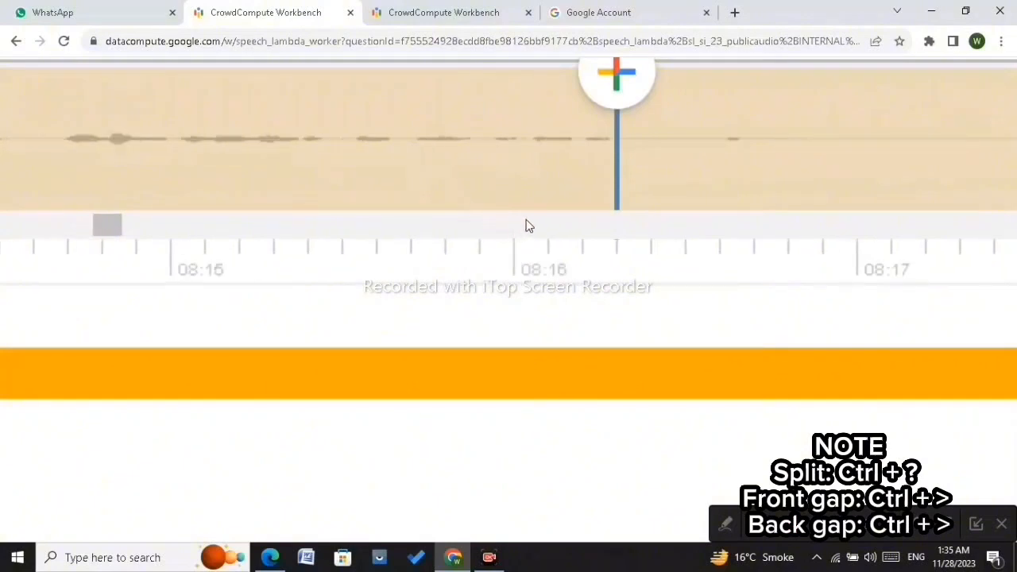
key(ctrl+slash)
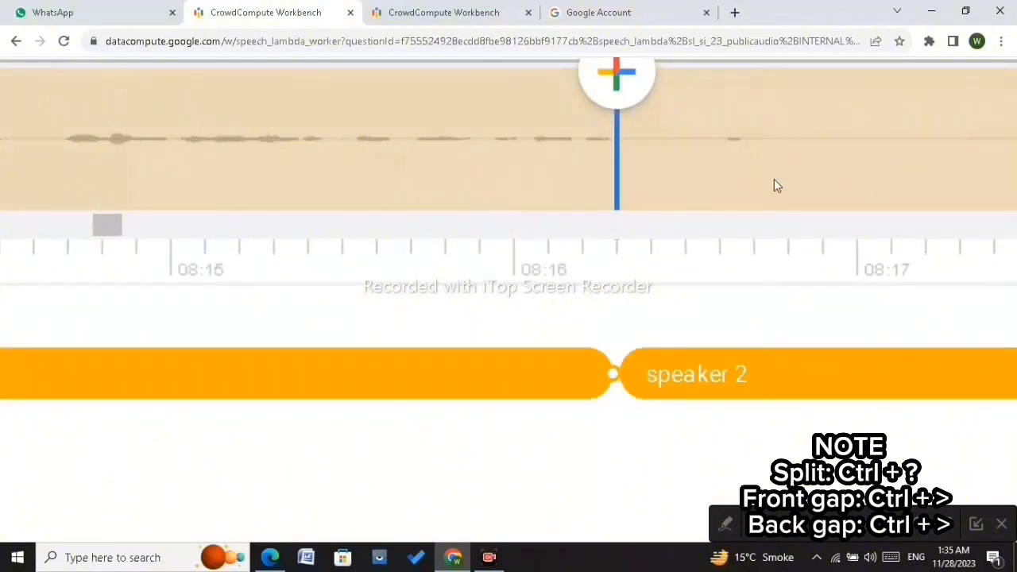
Step: Move the later speaker 2 part's start edge forward to 08:17.970, leaving a gap over the pause
scroll(773, 179, down, 5)
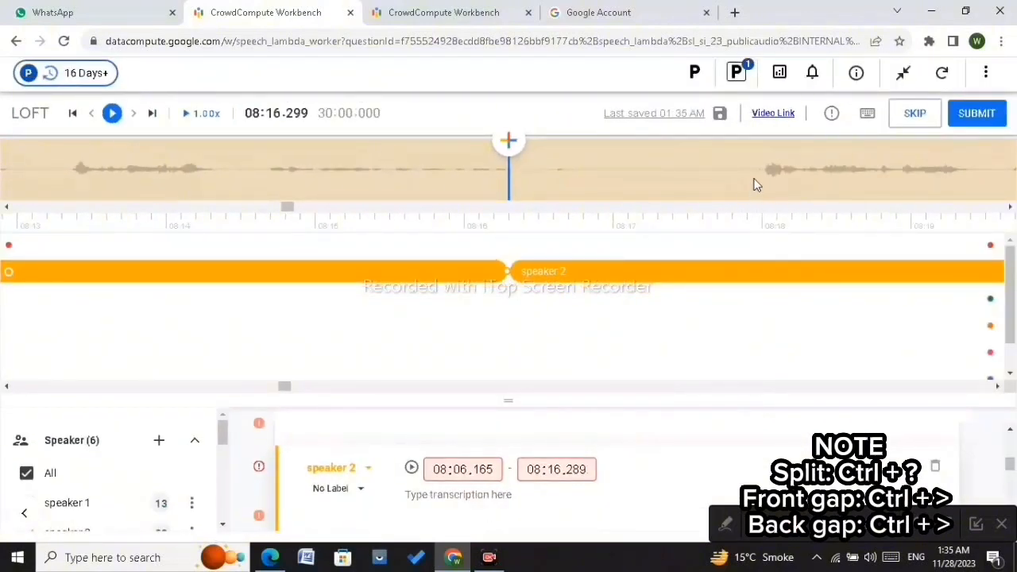
scroll(735, 192, up, 5)
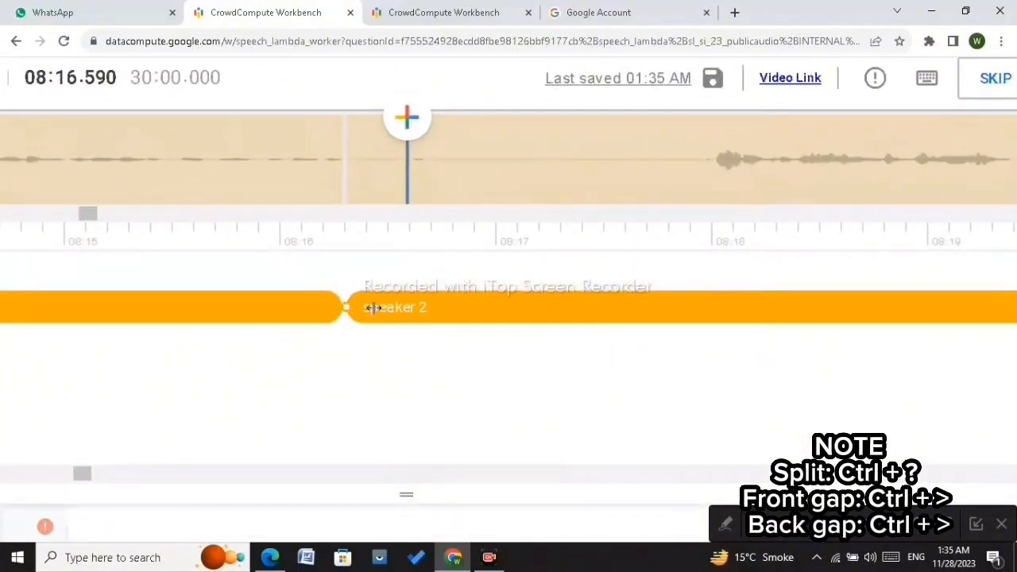
drag(349, 309, 706, 350)
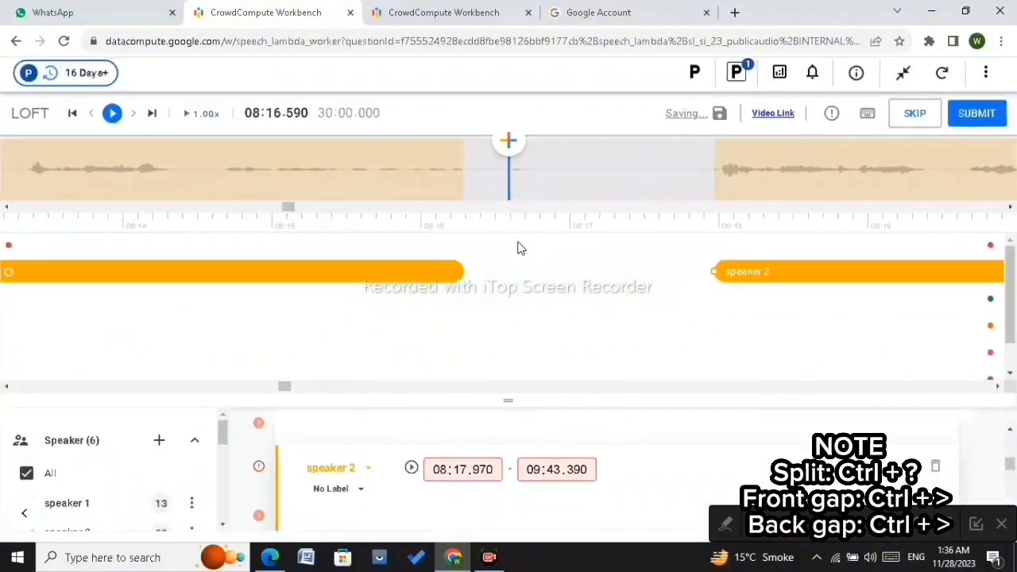
Step: Play and replay the speaker 2 segment from about 08:17 to 08:30, listening for the next pause
click(112, 124)
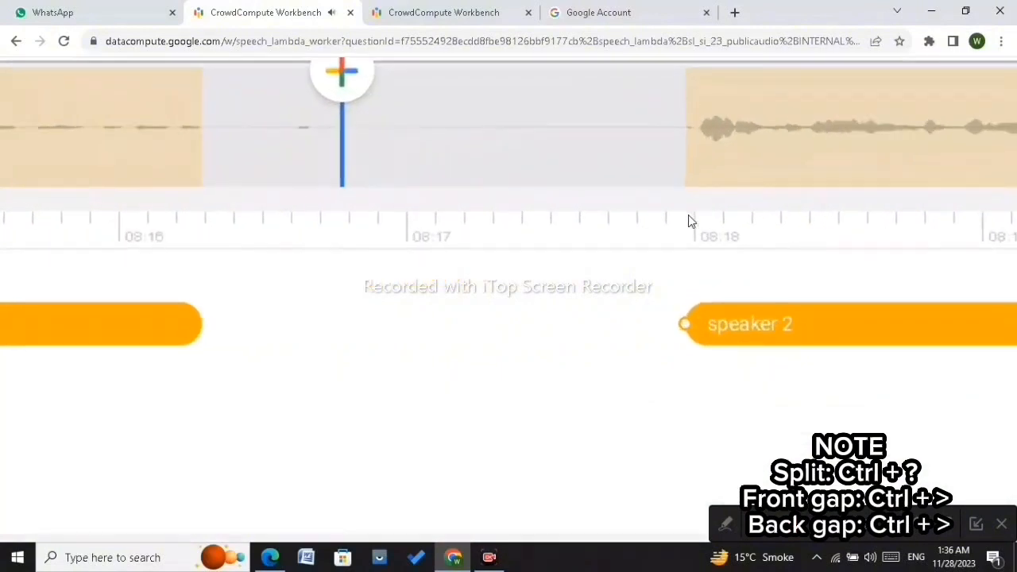
scroll(689, 214, up, 2)
scroll(688, 215, down, 1)
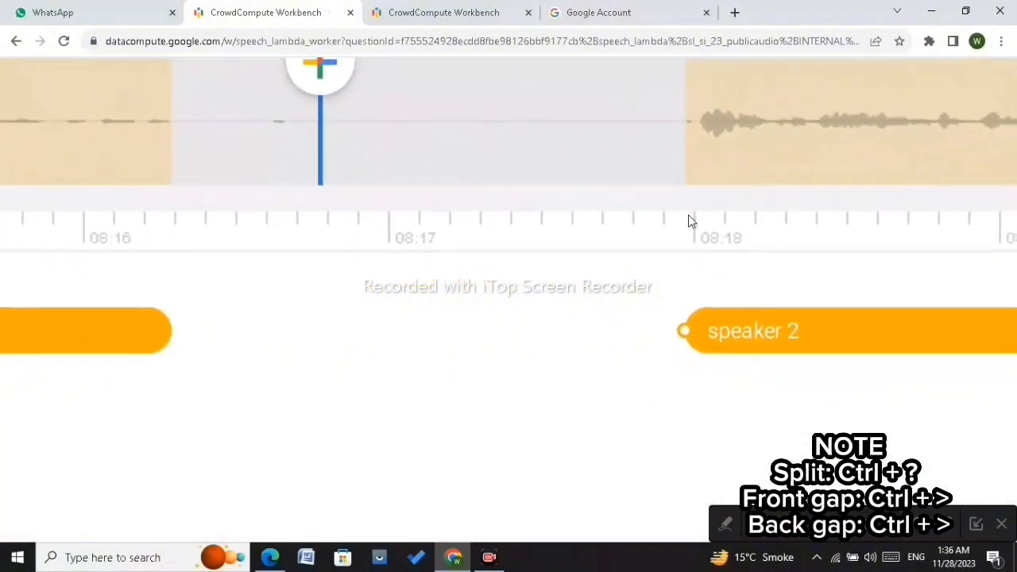
scroll(752, 166, down, 4)
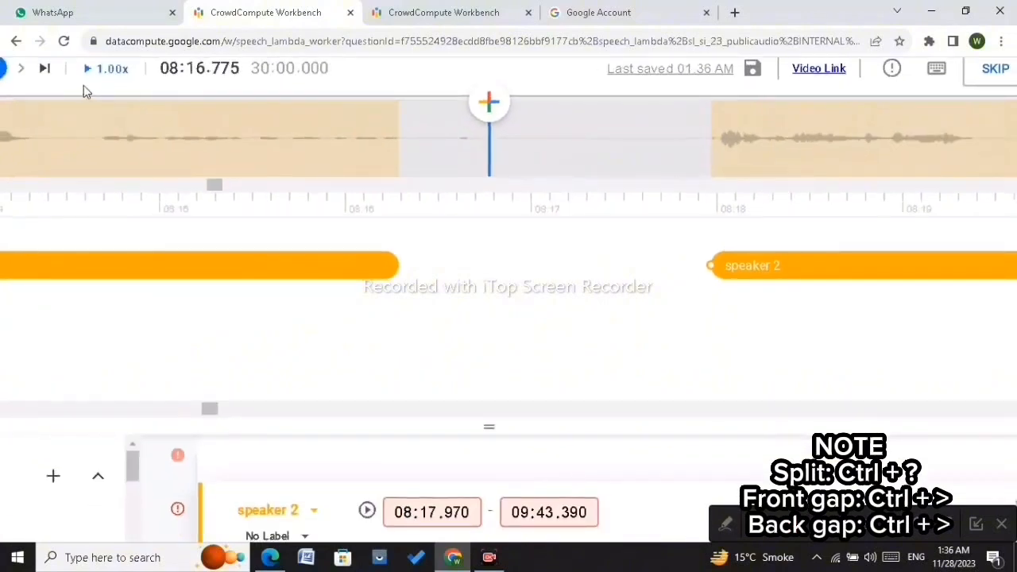
scroll(84, 85, down, 3)
click(109, 113)
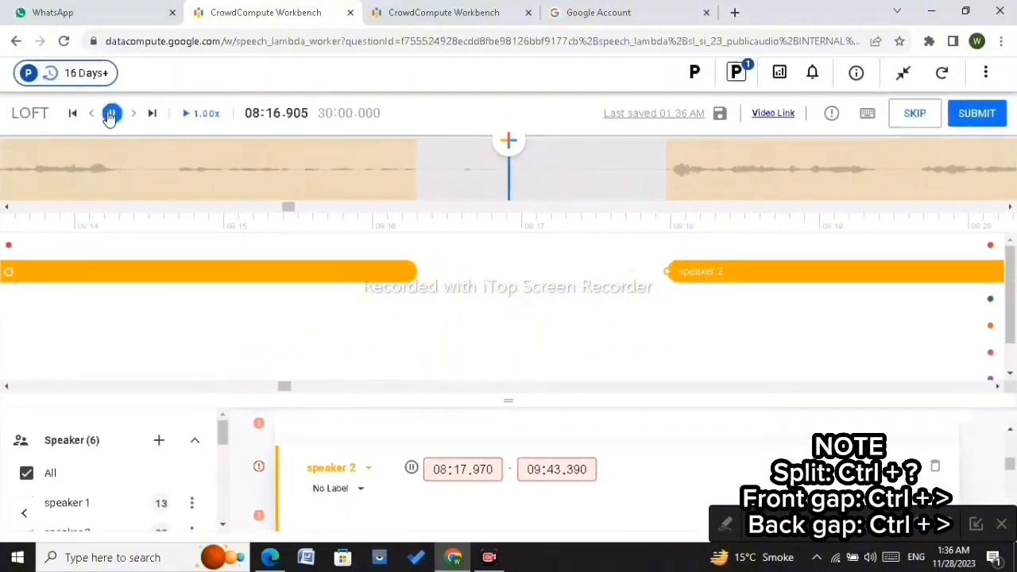
click(109, 113)
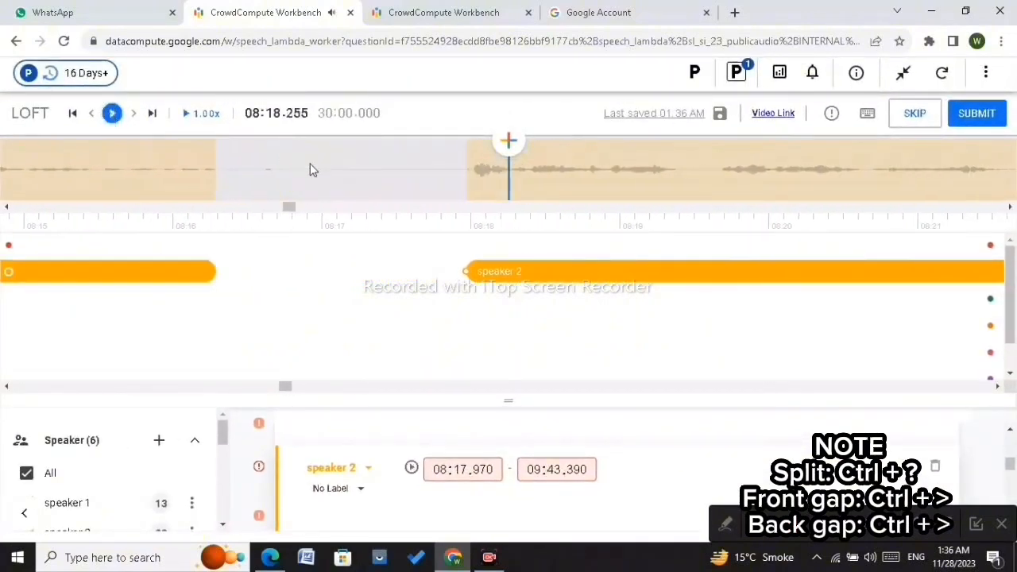
click(113, 114)
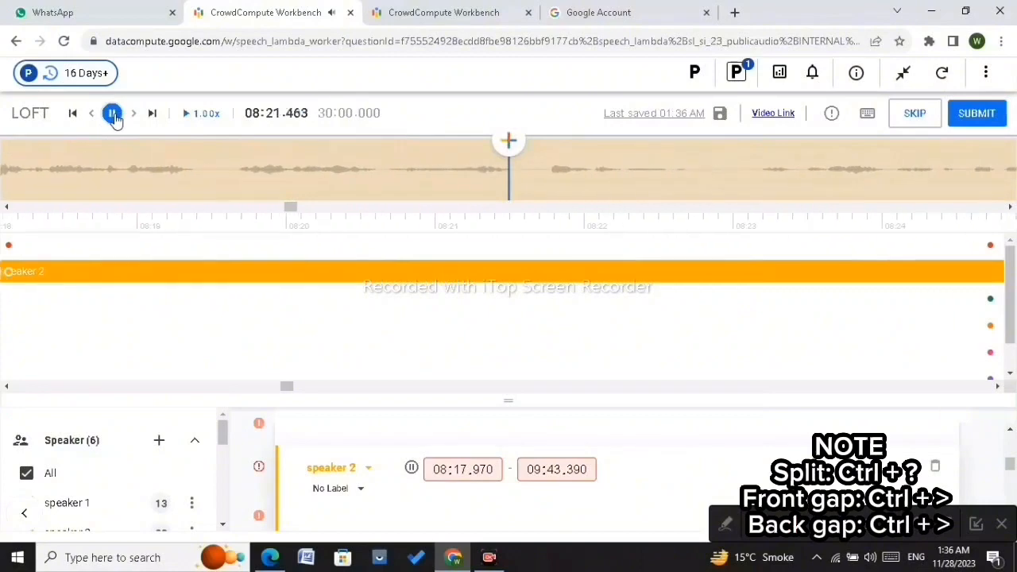
click(115, 116)
scroll(589, 236, up, 3)
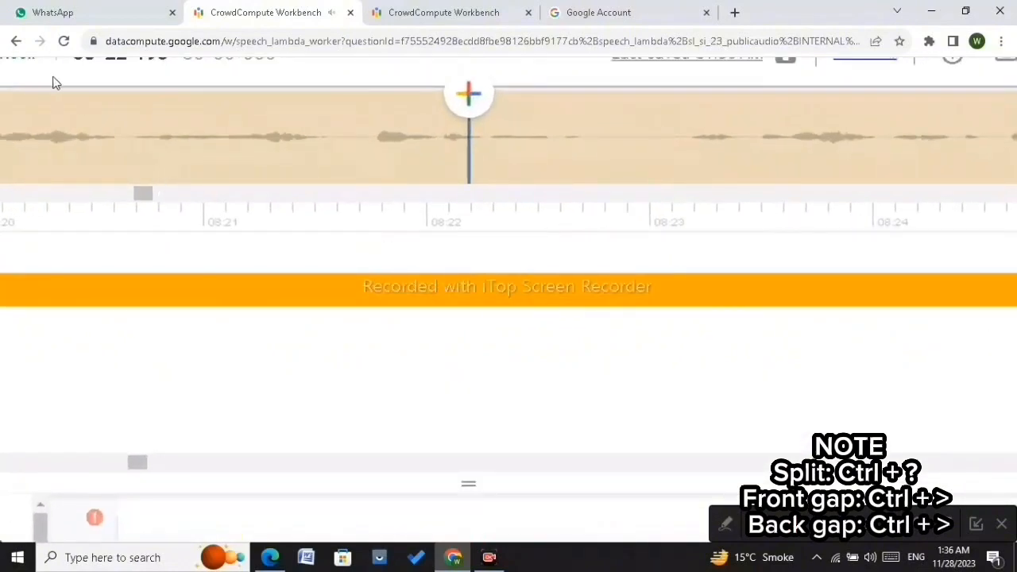
scroll(165, 174, down, 2)
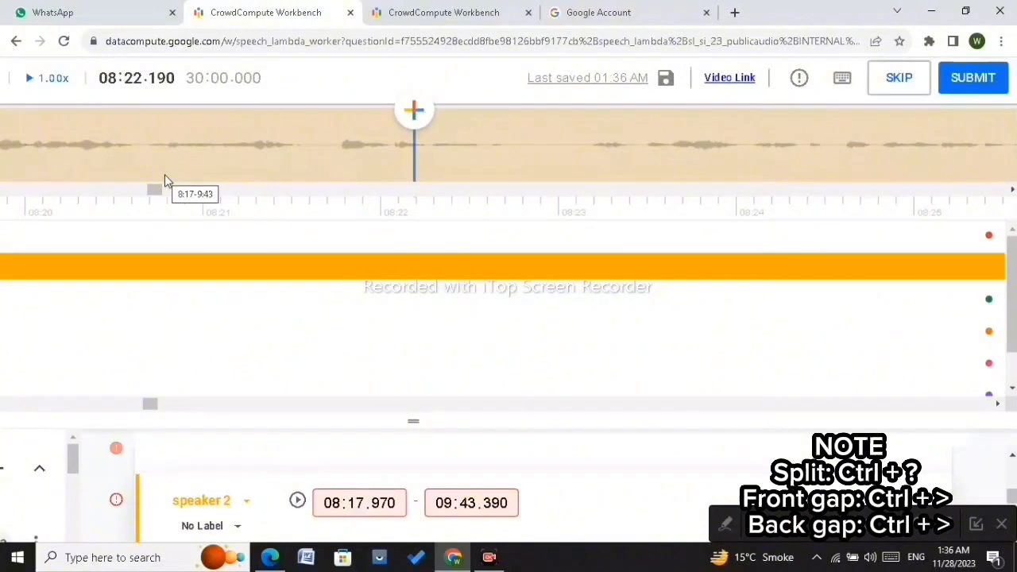
click(215, 160)
scroll(215, 160, down, 2)
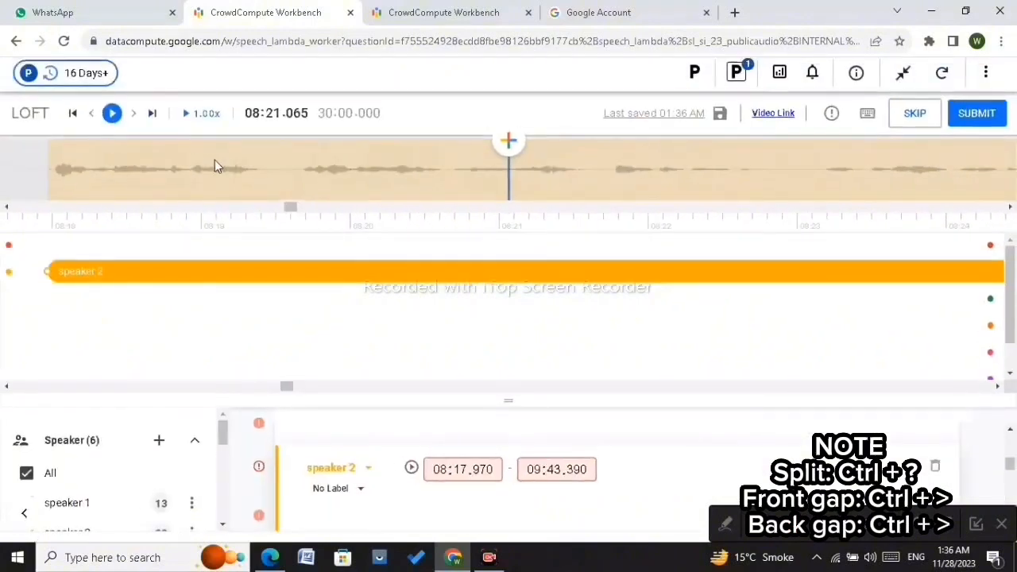
click(111, 116)
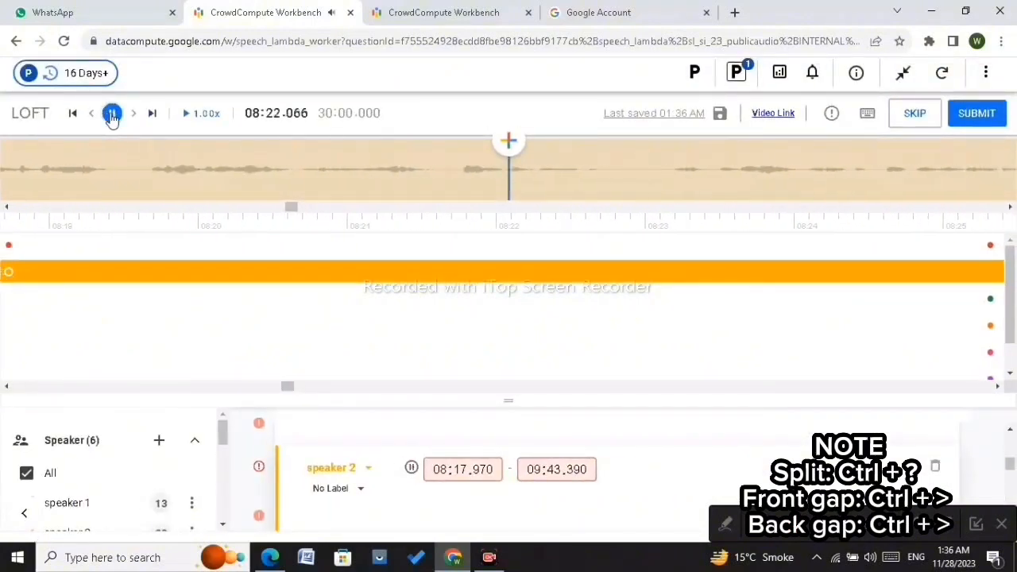
click(112, 116)
scroll(425, 189, up, 4)
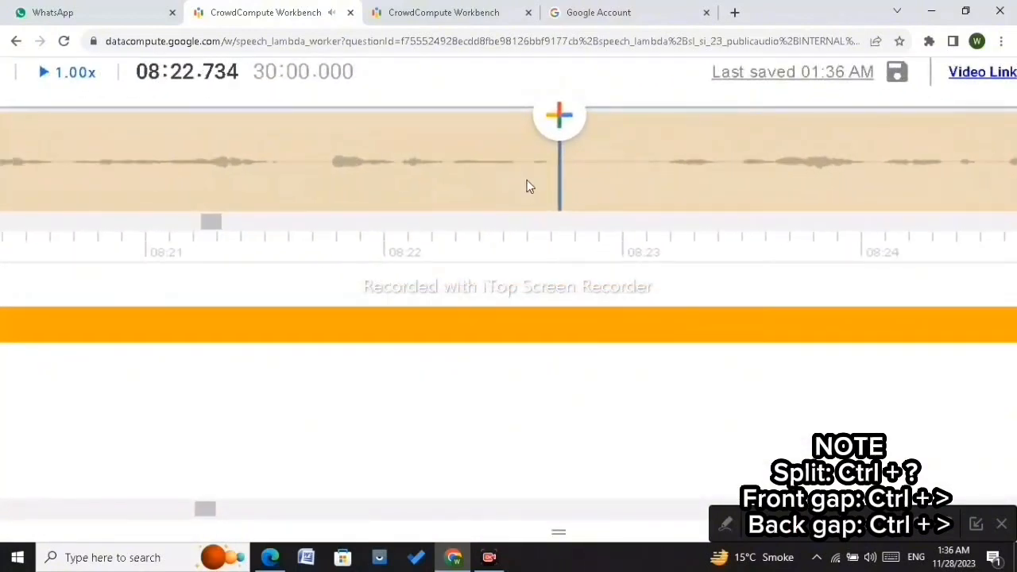
click(548, 162)
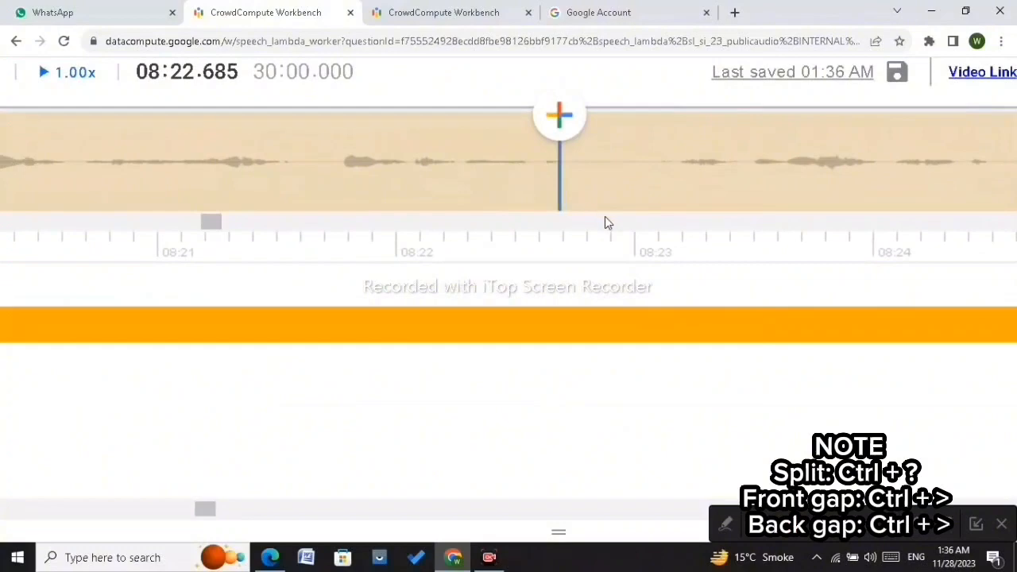
key(ctrl+period)
scroll(694, 208, down, 4)
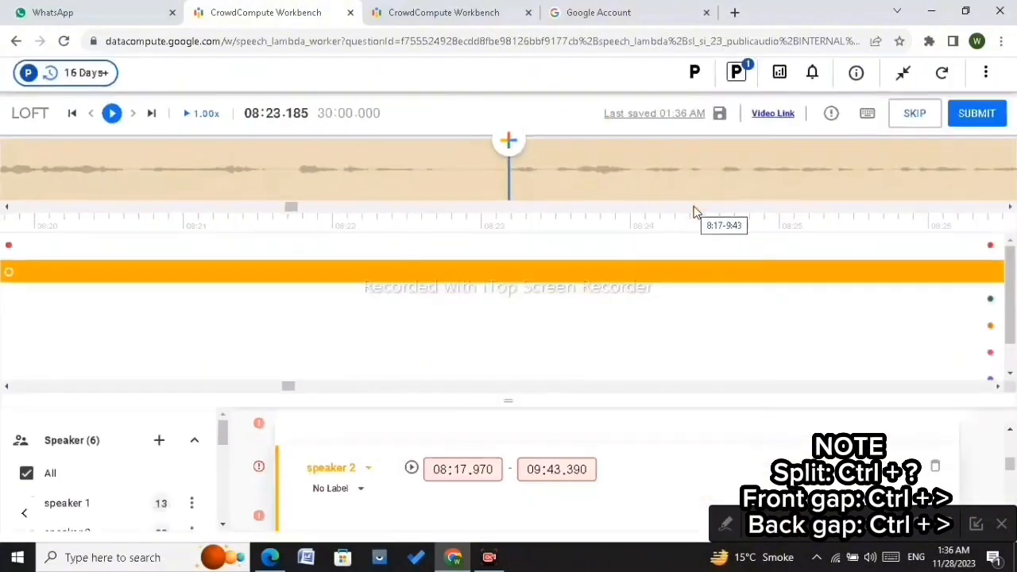
scroll(575, 177, up, 5)
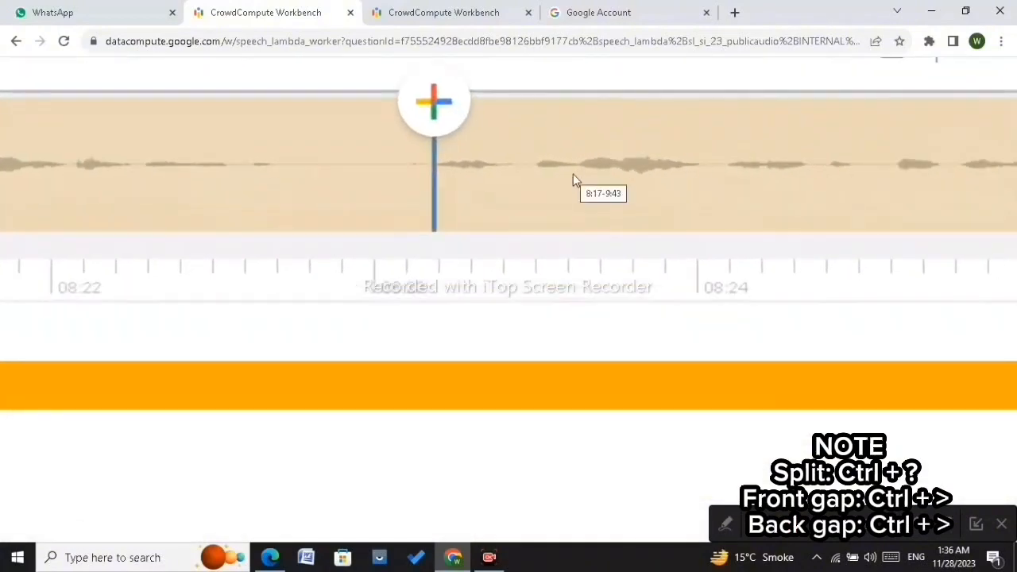
click(396, 160)
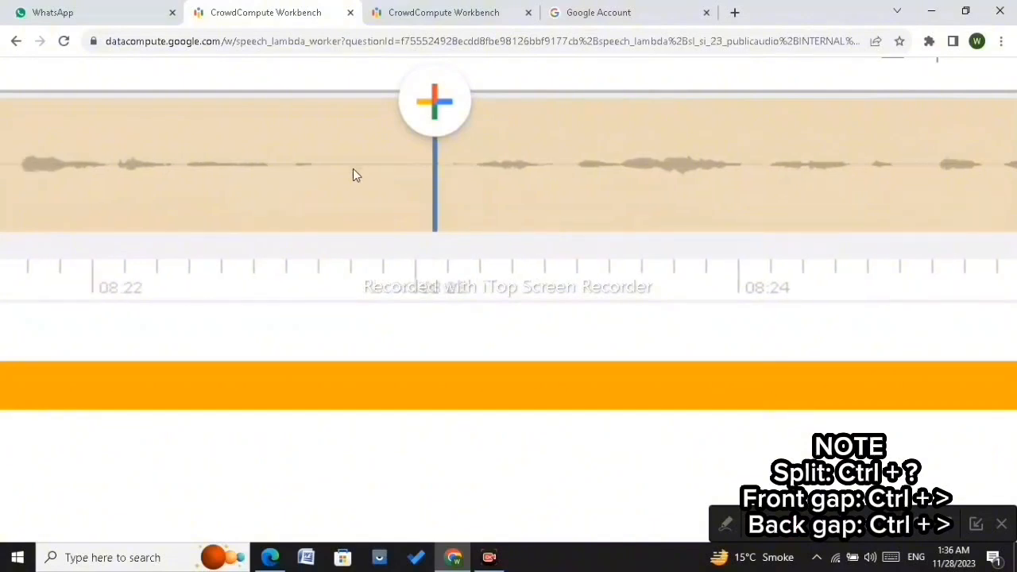
scroll(353, 169, down, 5)
click(114, 122)
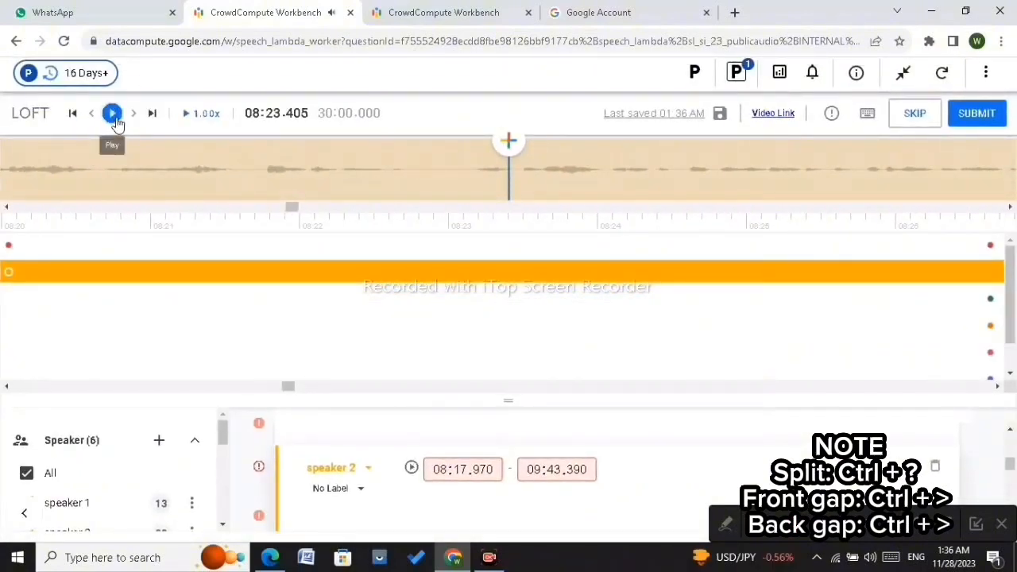
click(114, 118)
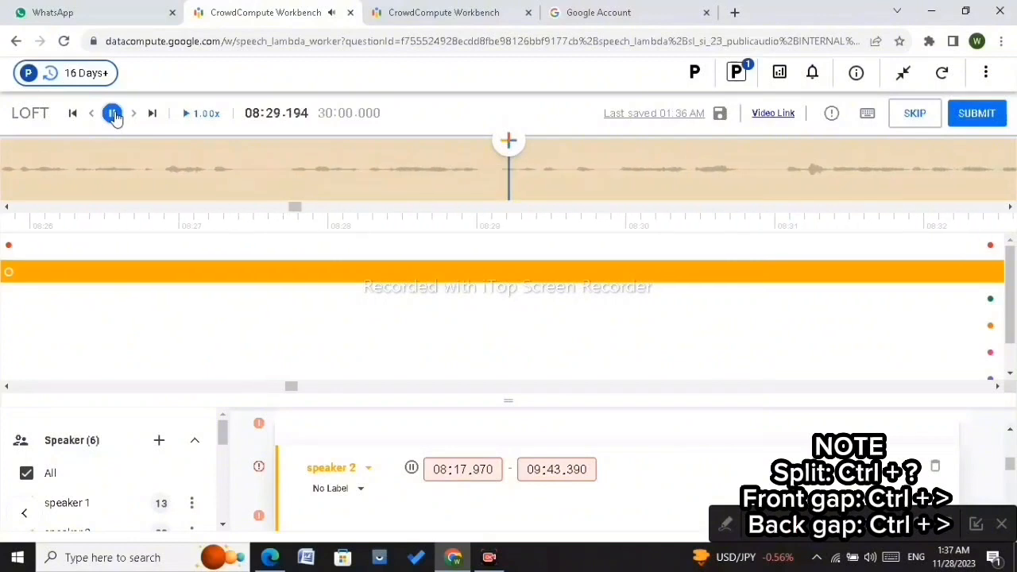
click(113, 115)
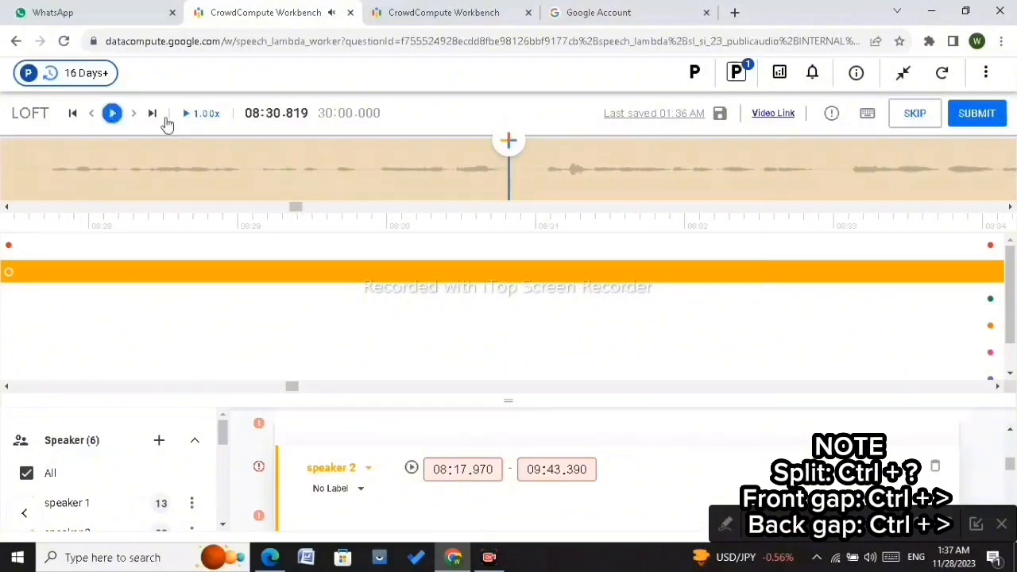
Step: Step the playhead to the pause near 08:36.5 and split the speaker 2 segment there
click(320, 159)
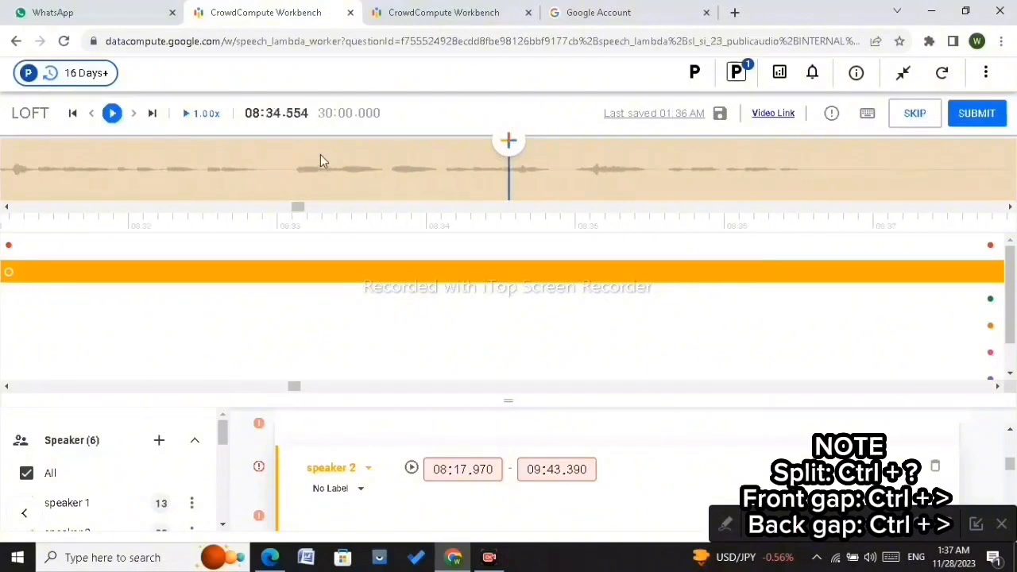
key(Right)
key(Right)
key(Right)
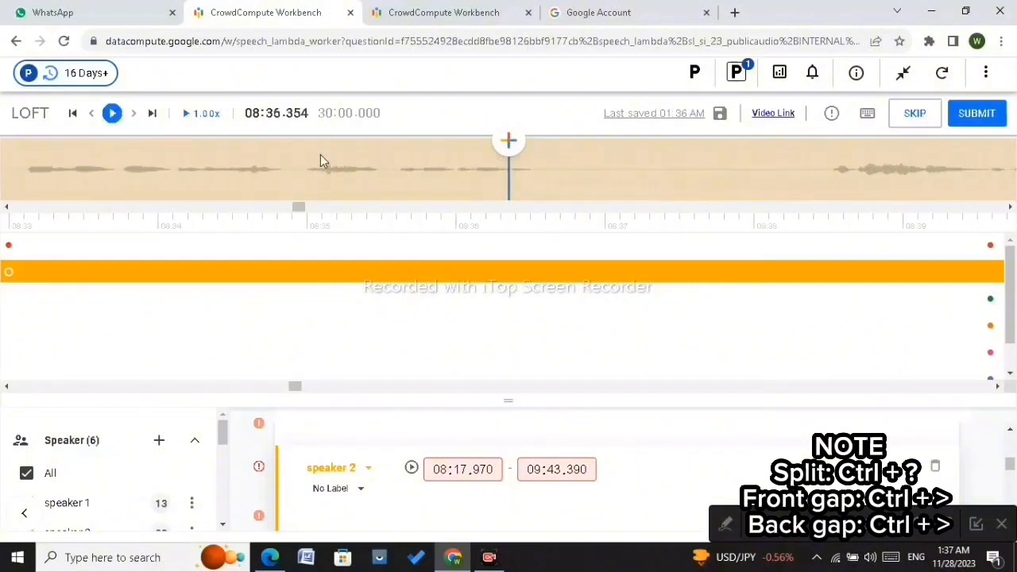
scroll(565, 193, up, 3)
scroll(566, 198, up, 2)
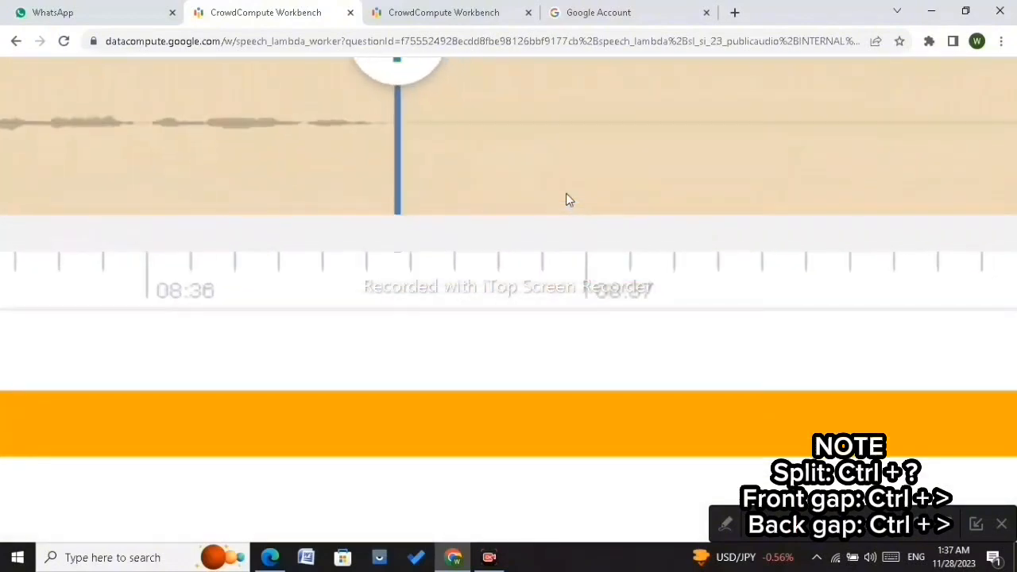
drag(393, 125, 413, 168)
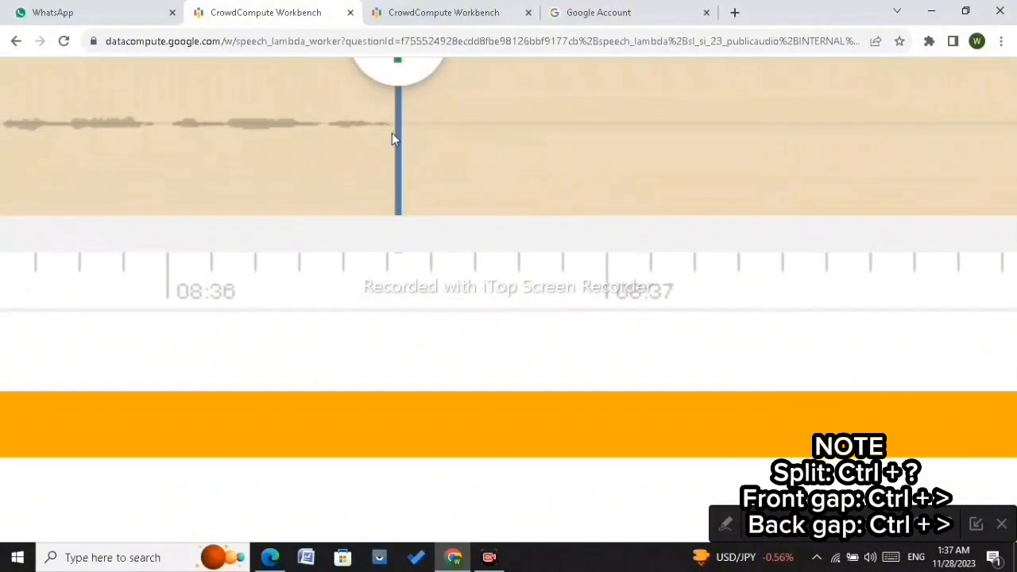
click(392, 127)
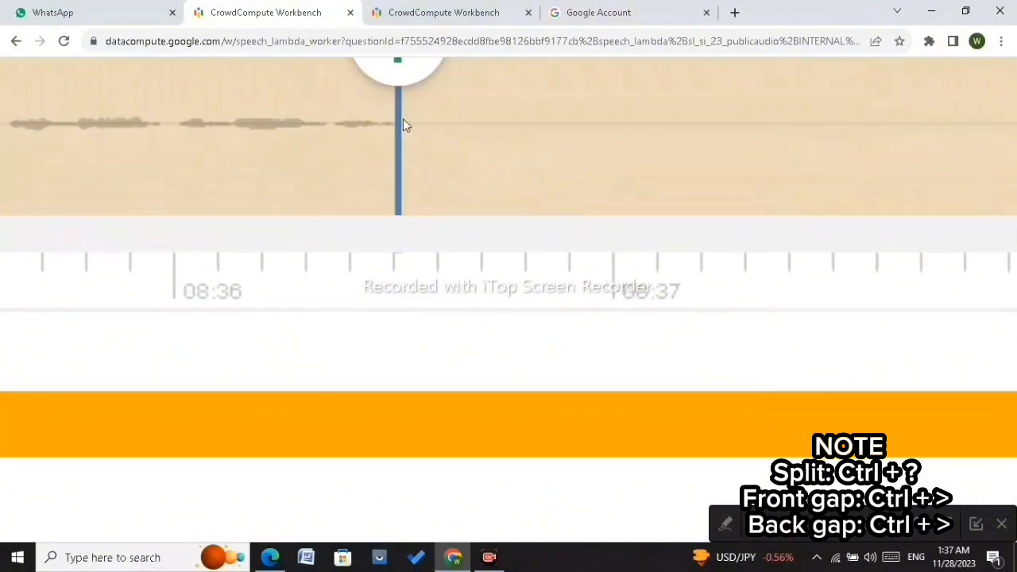
scroll(403, 118, up, 3)
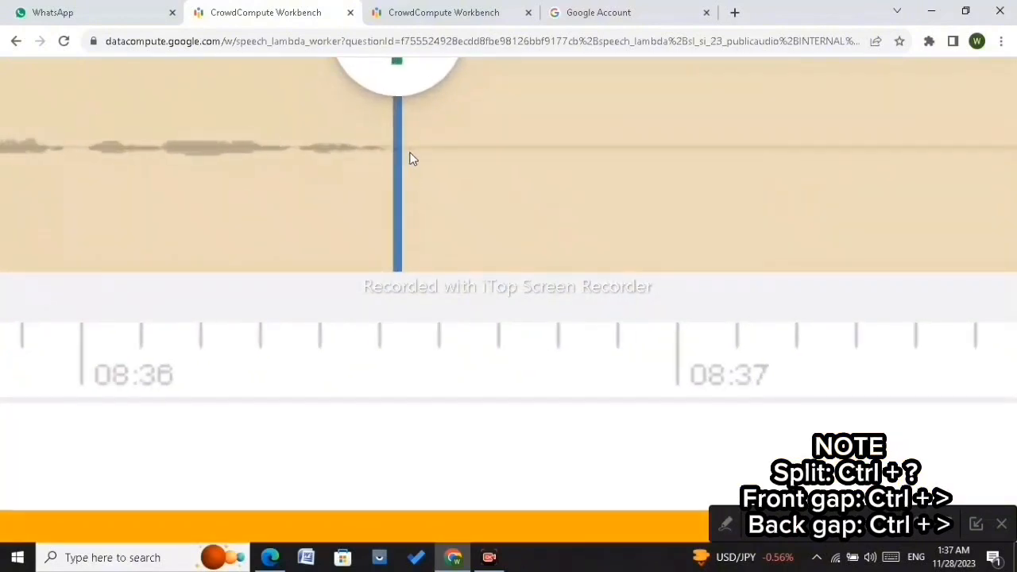
scroll(439, 164, down, 3)
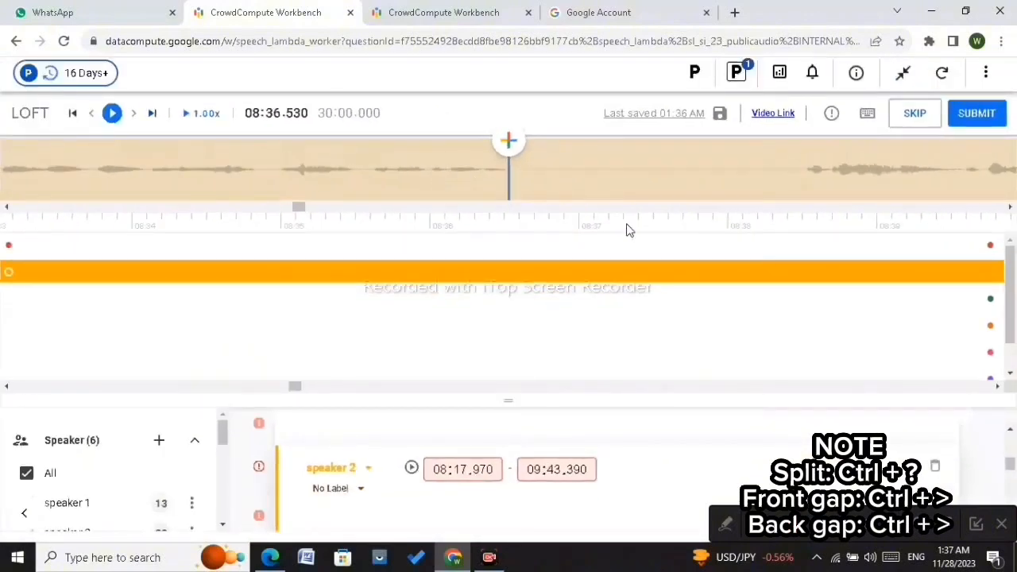
key(ctrl+slash)
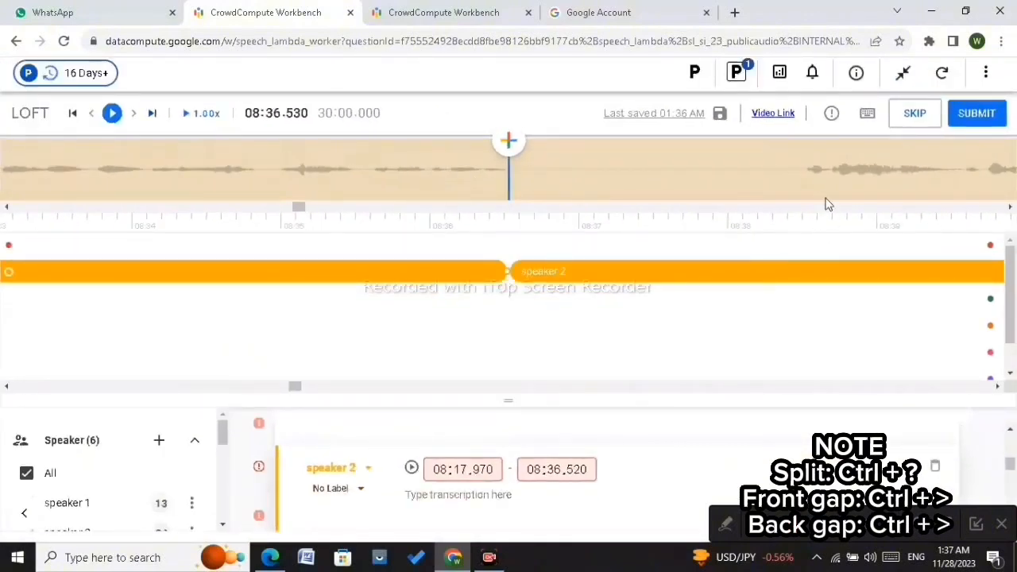
Step: Move the later speaker 2 part's start edge forward to 08:38.530, leaving a gap over the pause
click(613, 269)
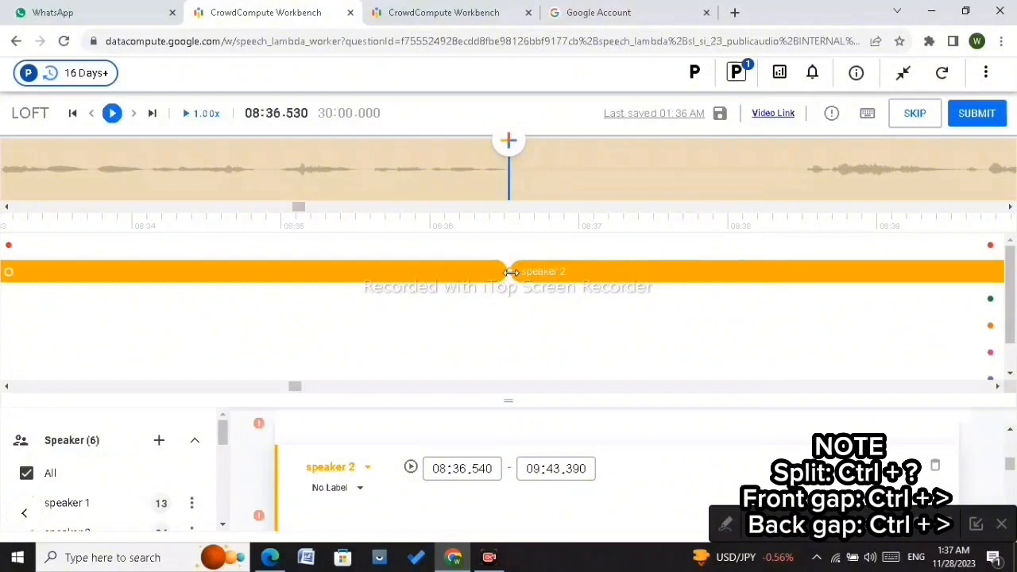
drag(511, 271, 806, 266)
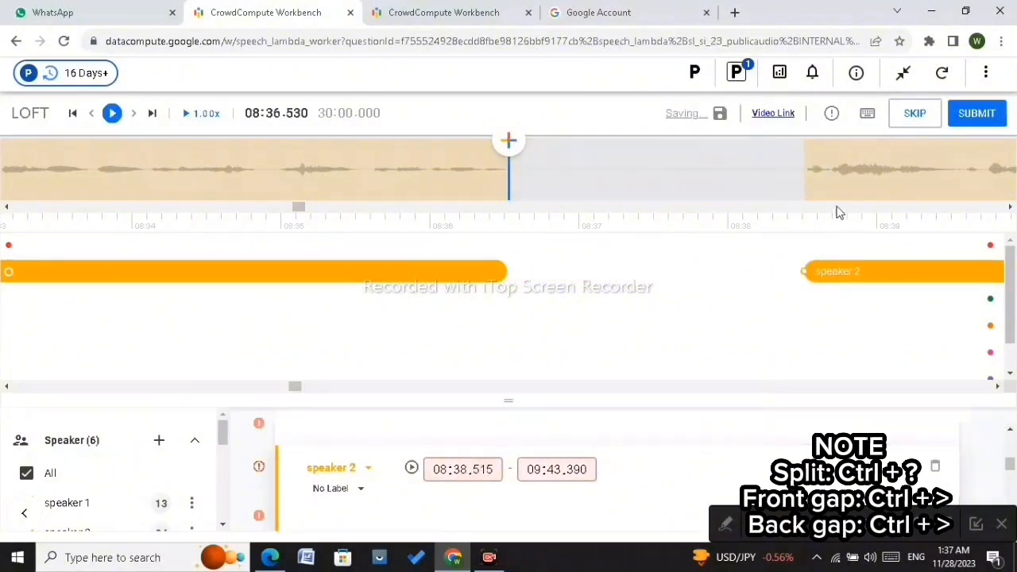
scroll(837, 212, right, 1)
scroll(721, 212, right, 1)
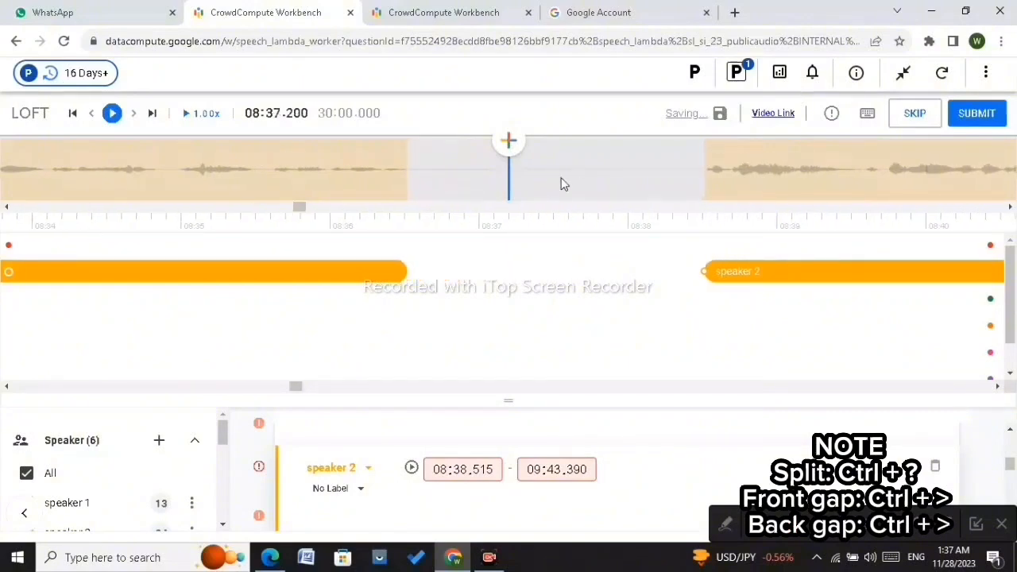
scroll(554, 174, up, 3)
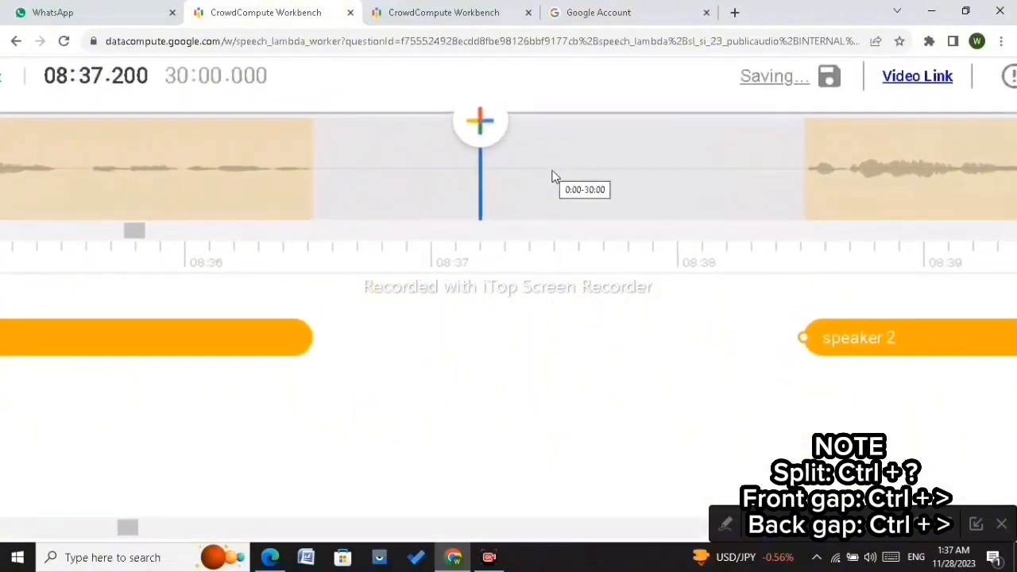
scroll(854, 188, up, 2)
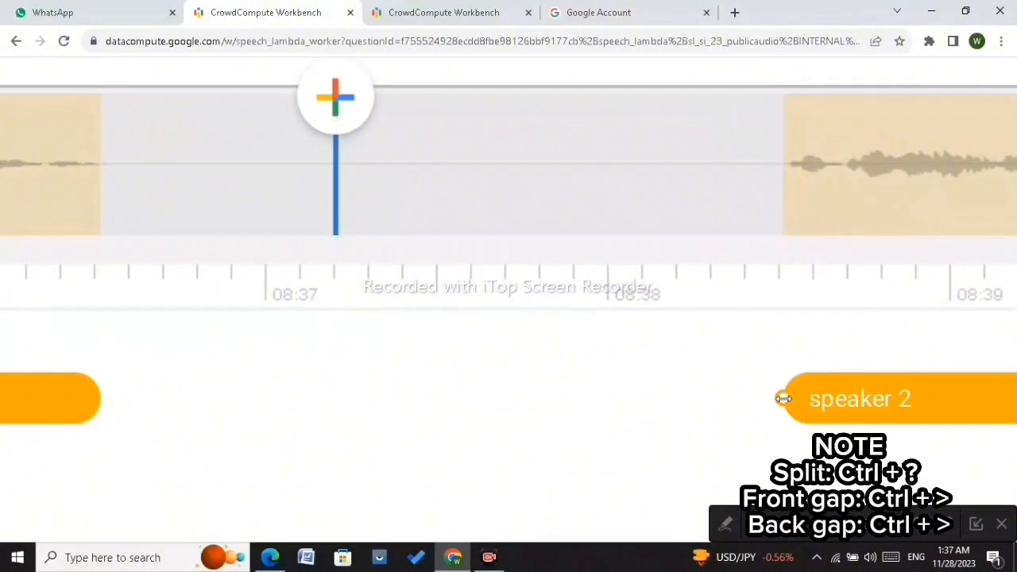
mouse_move(784, 399)
mouse_down()
mouse_move(809, 399)
mouse_move(788, 401)
mouse_up()
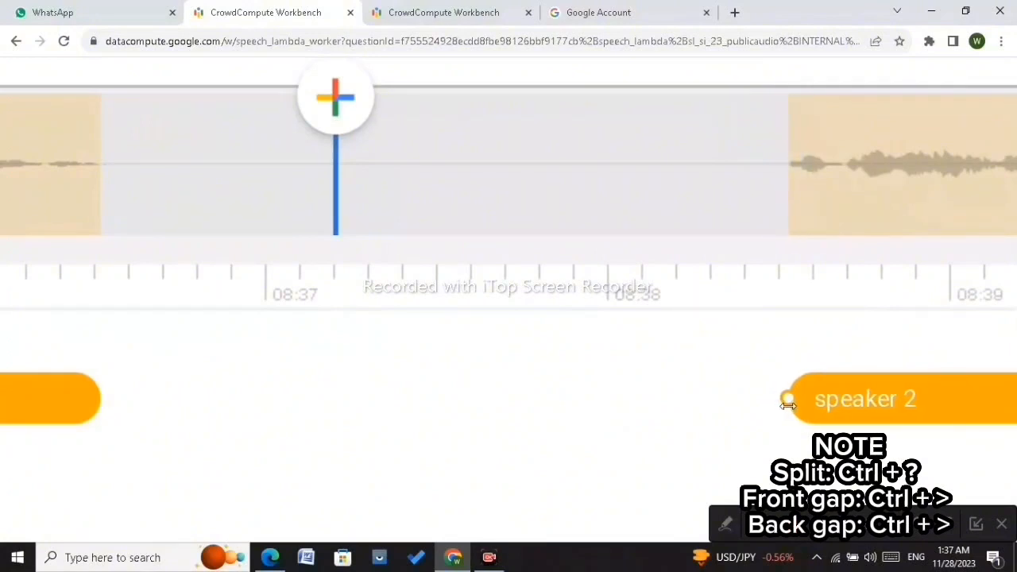
scroll(734, 313, down, 3)
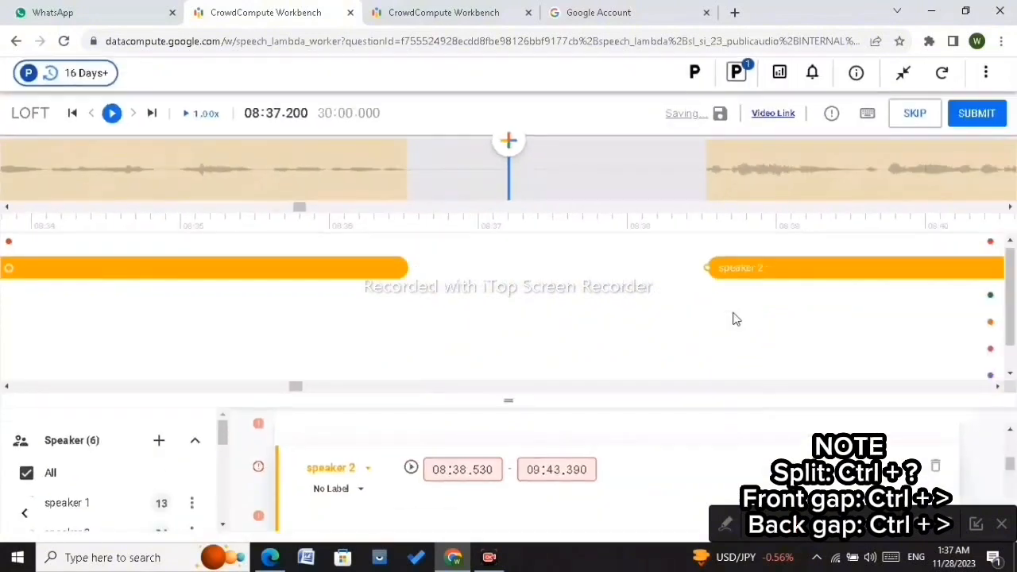
Step: Step the playhead forward through the speaker 2 audio after 08:38
key(Right)
key(Right)
key(Right)
key(Right)
key(Right)
key(Right)
key(Right)
key(Right)
key(Right)
key(Right)
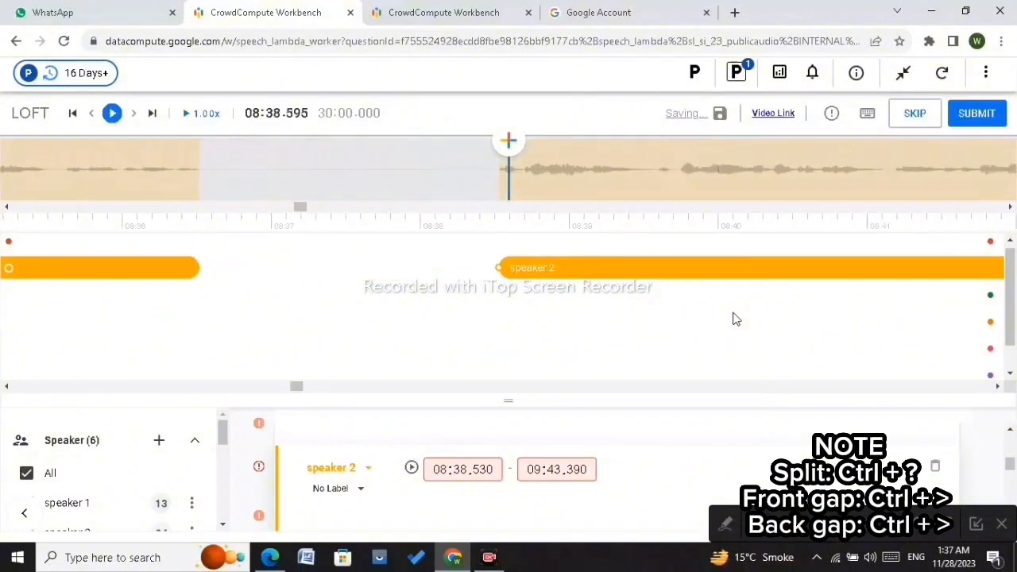
key(Right)
key(Right)
key(Right)
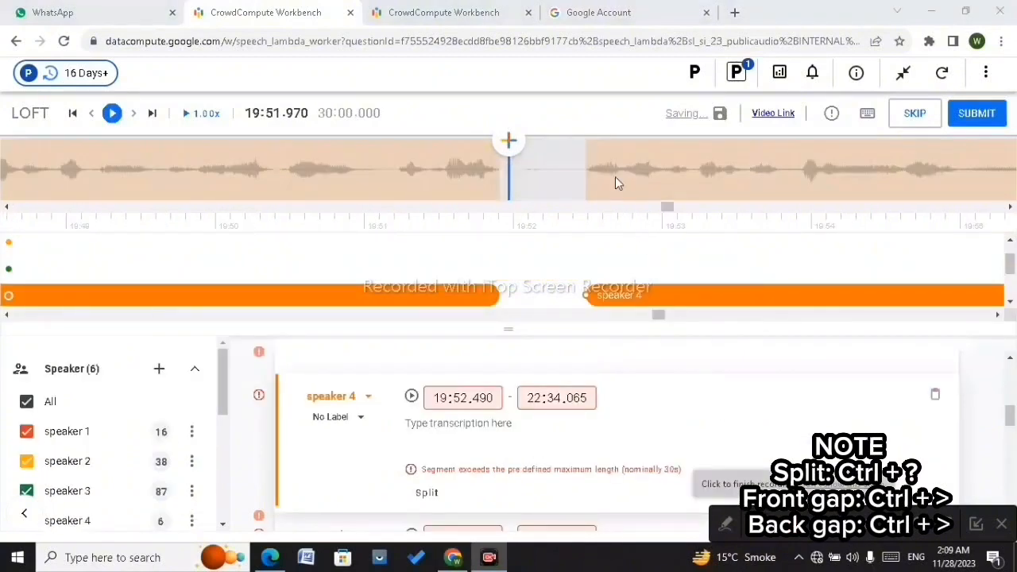
Step: Play and step through the long speaker 4 segment from about 19:52 to 20:27, listening for a pause
click(615, 176)
key(Right)
key(Right)
key(Right)
key(Right)
key(Right)
key(Right)
key(Right)
key(Right)
key(Right)
key(Right)
key(Right)
key(Right)
key(Right)
key(Right)
key(Right)
key(Right)
key(Right)
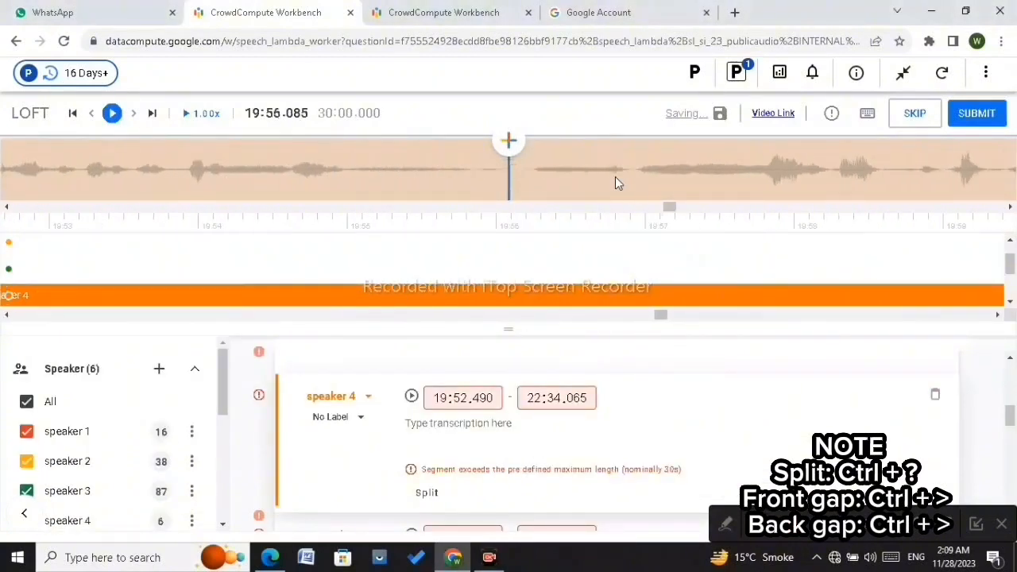
click(343, 175)
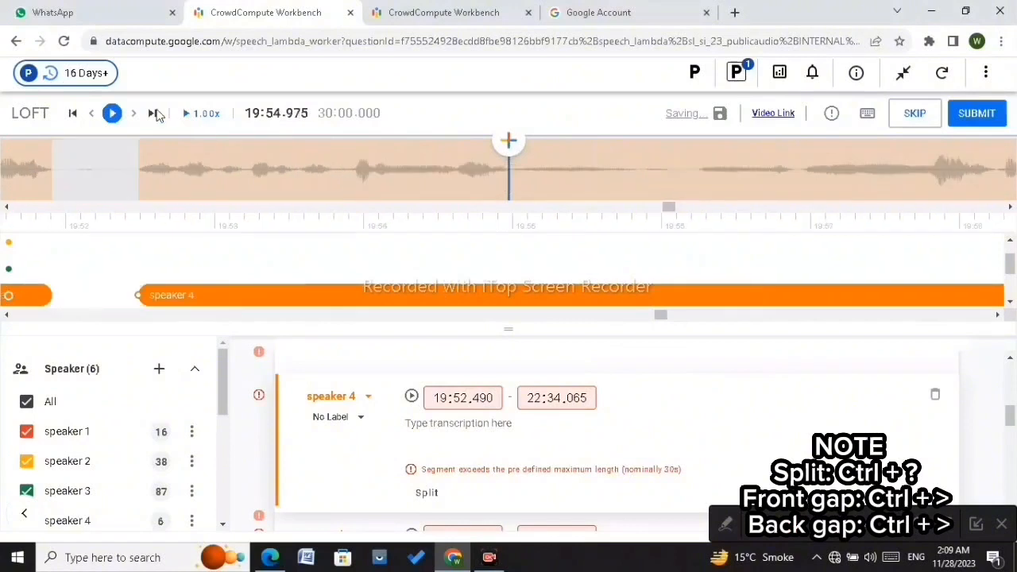
click(111, 115)
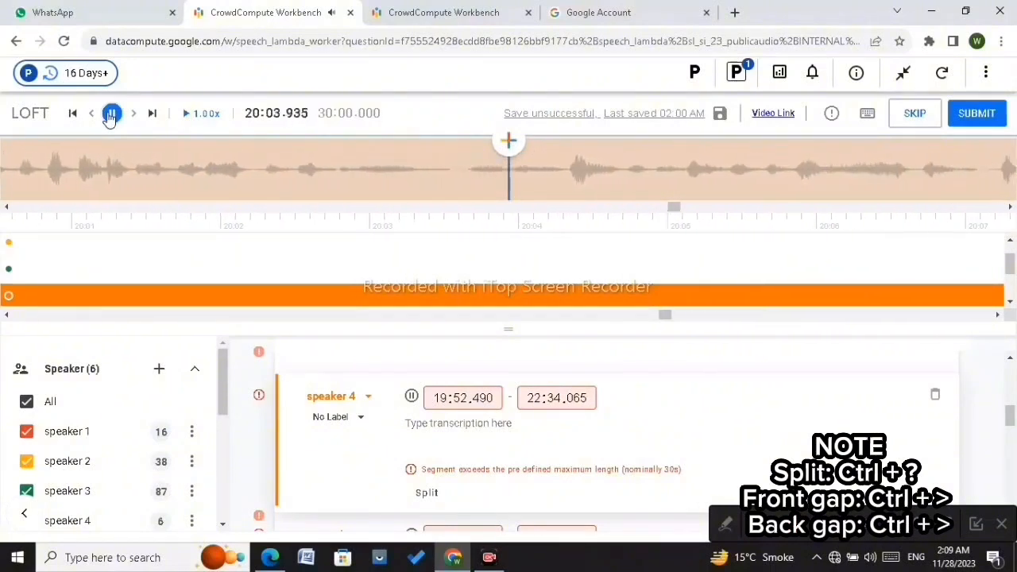
click(111, 115)
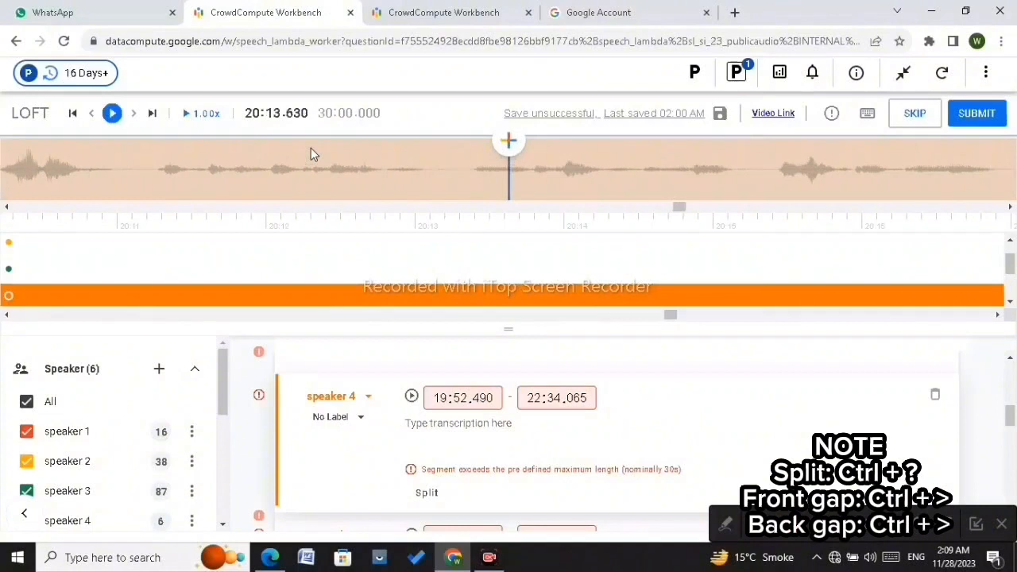
key(Right)
key(Right)
key(Right)
key(Right)
key(Right)
key(Right)
key(Right)
key(Right)
key(Right)
key(Right)
key(Right)
key(Right)
key(Right)
key(Right)
key(Right)
key(Right)
key(Right)
key(Right)
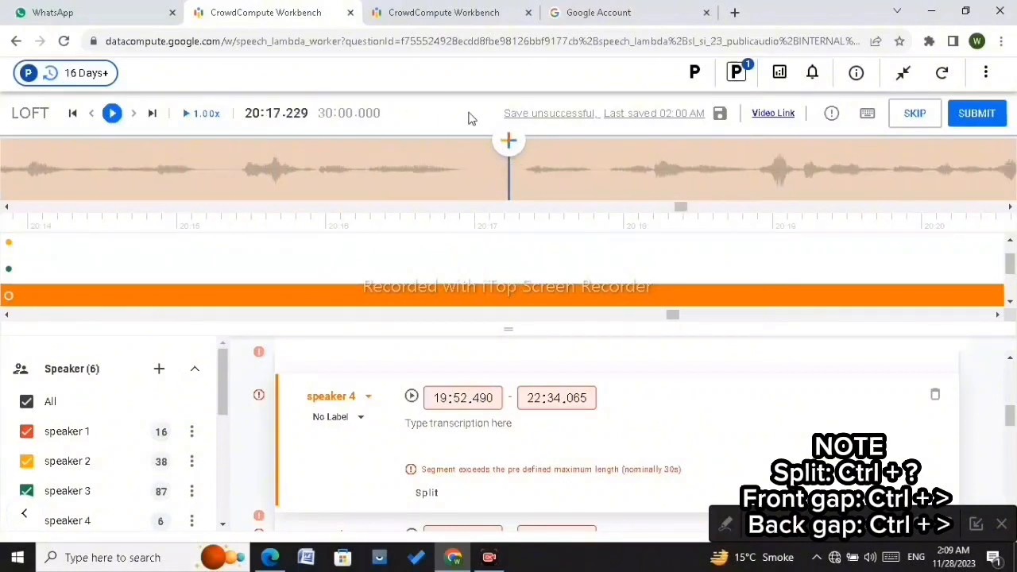
click(522, 170)
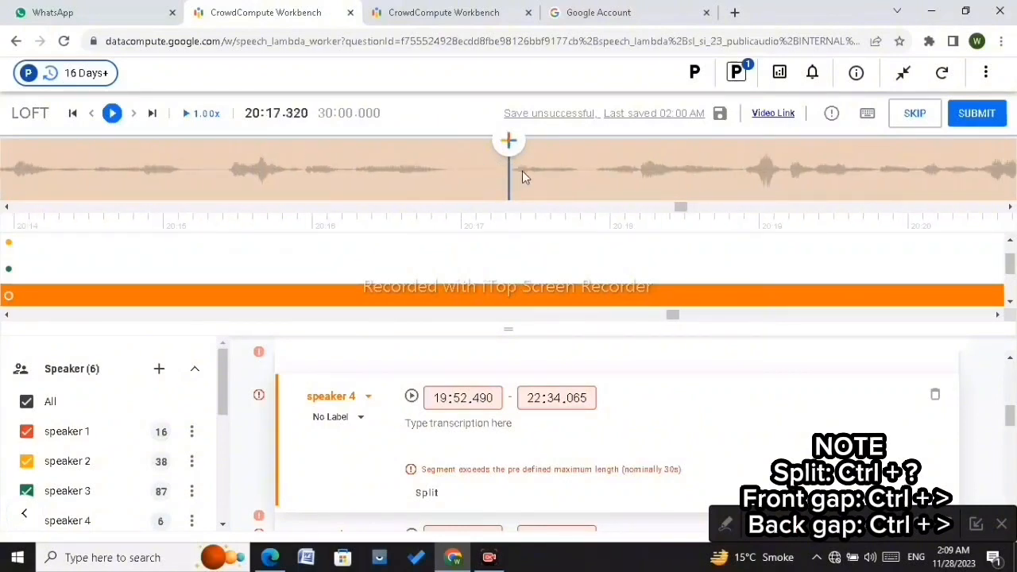
scroll(522, 171, up, 5)
scroll(522, 171, down, 2)
scroll(522, 171, down, 20)
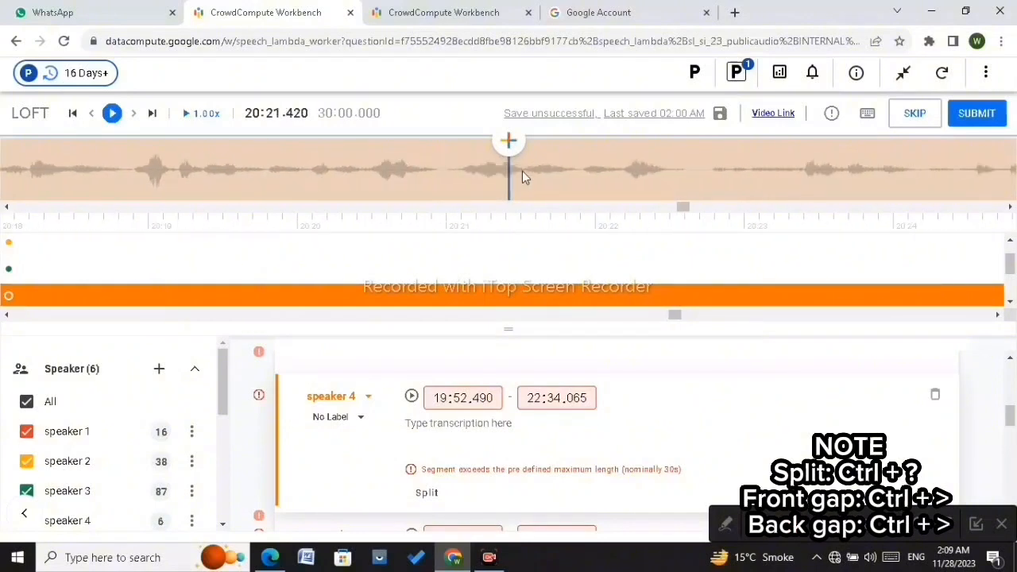
scroll(522, 171, down, 14)
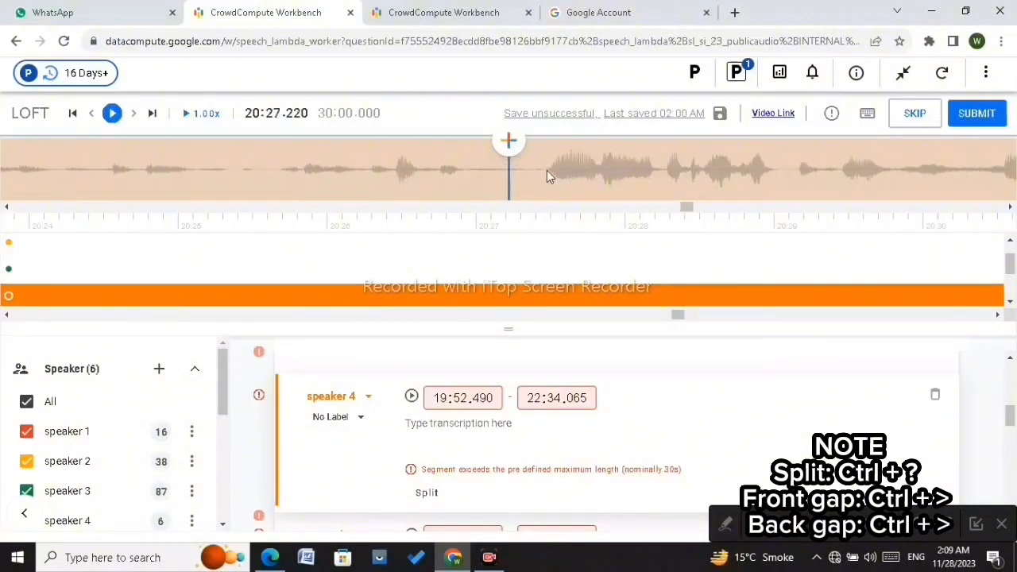
scroll(547, 170, down, 2)
scroll(547, 170, up, 2)
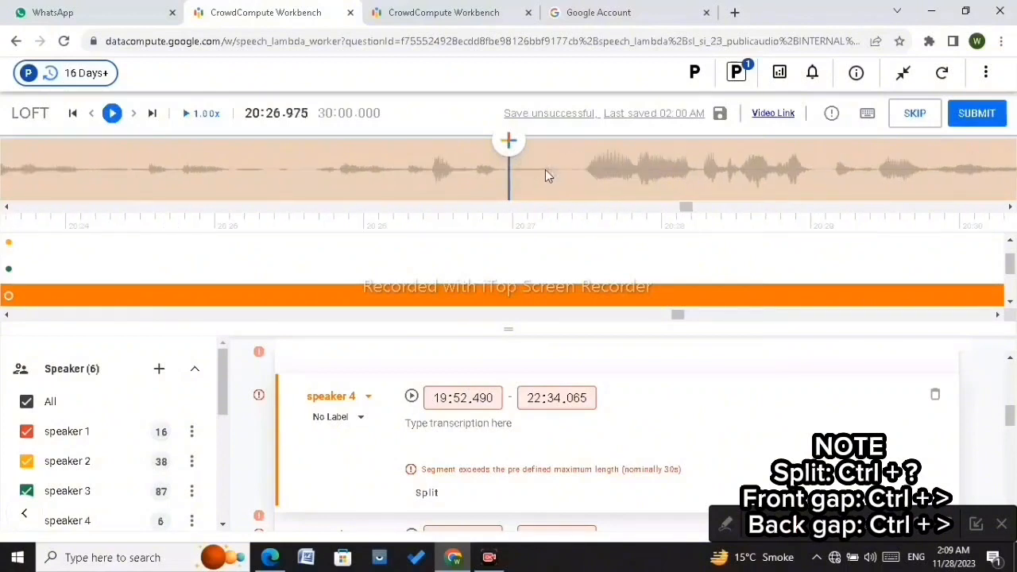
Step: Split the speaker 4 segment at about 20:27.475 and pull the earlier part's end back to 20:26.930, leaving a gap
click(503, 173)
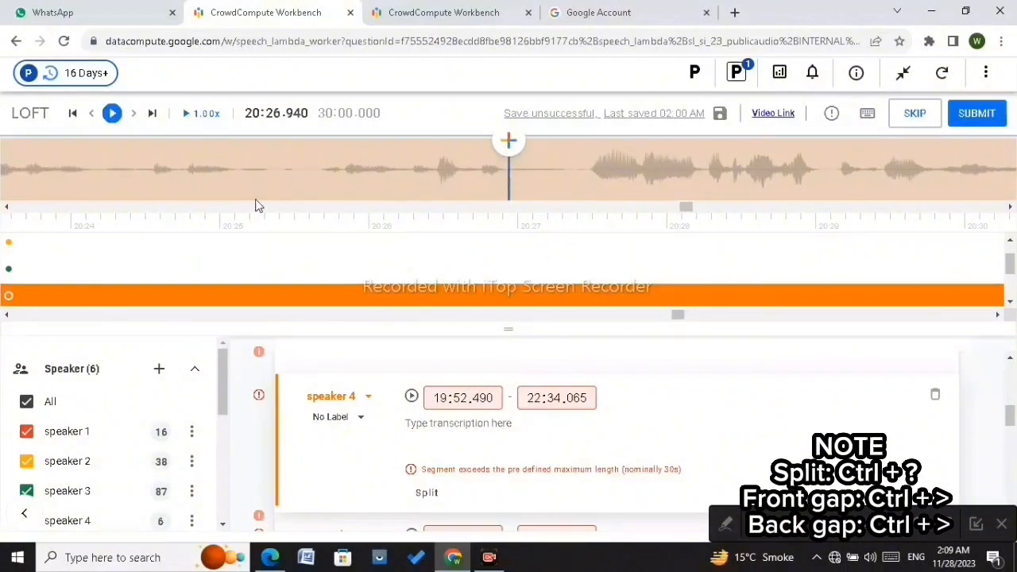
click(112, 113)
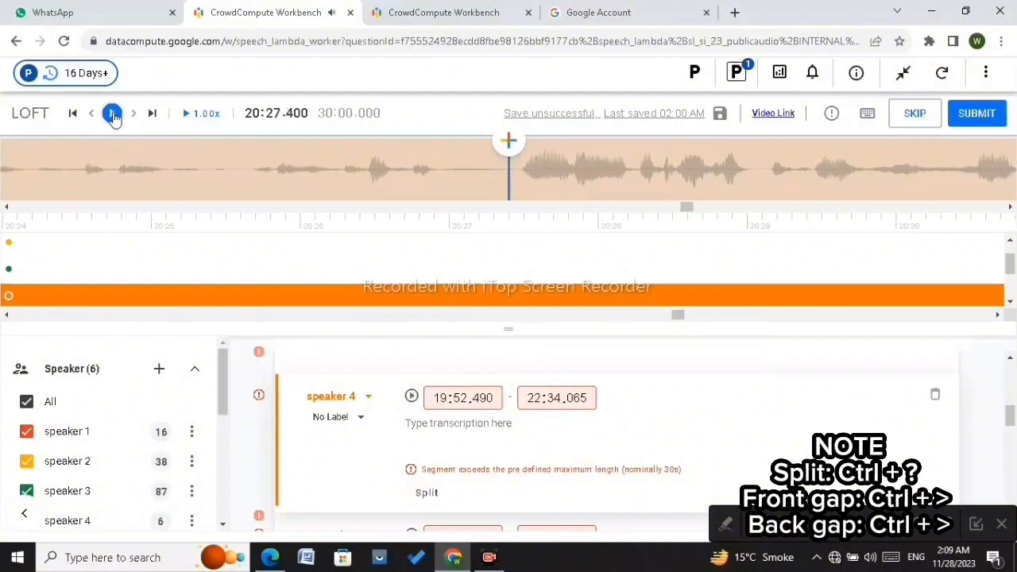
click(112, 114)
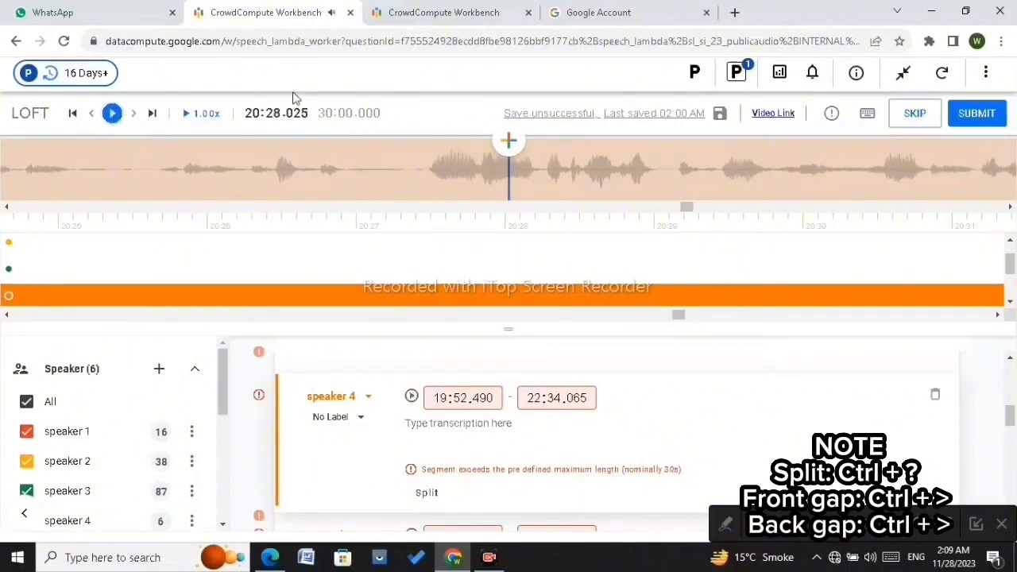
click(426, 170)
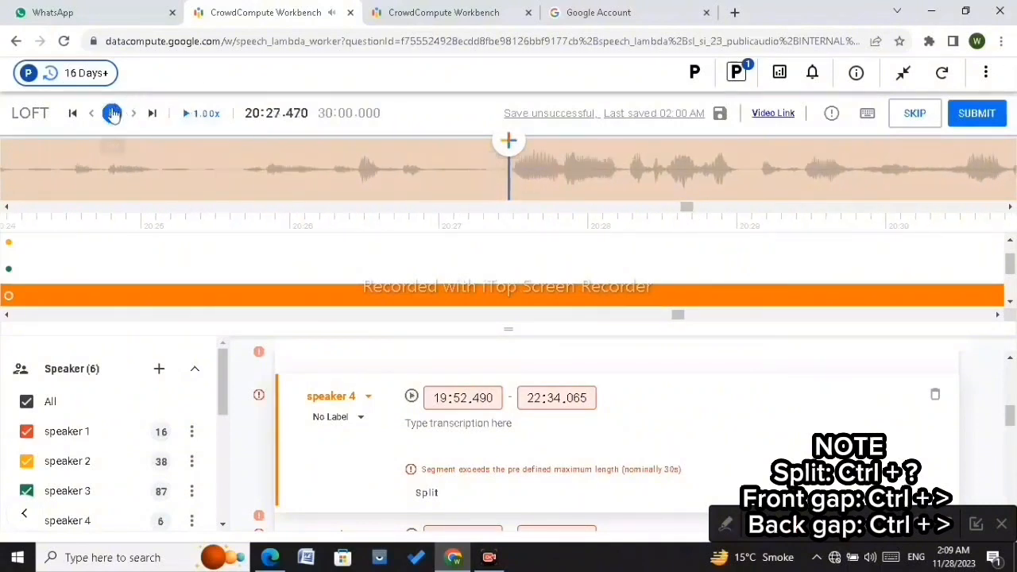
click(112, 113)
click(112, 114)
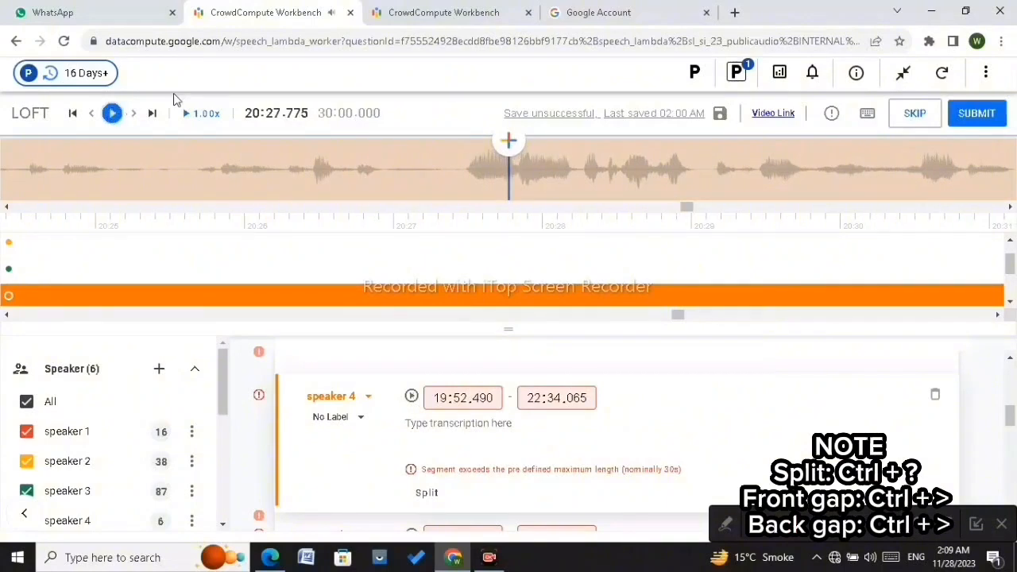
click(464, 167)
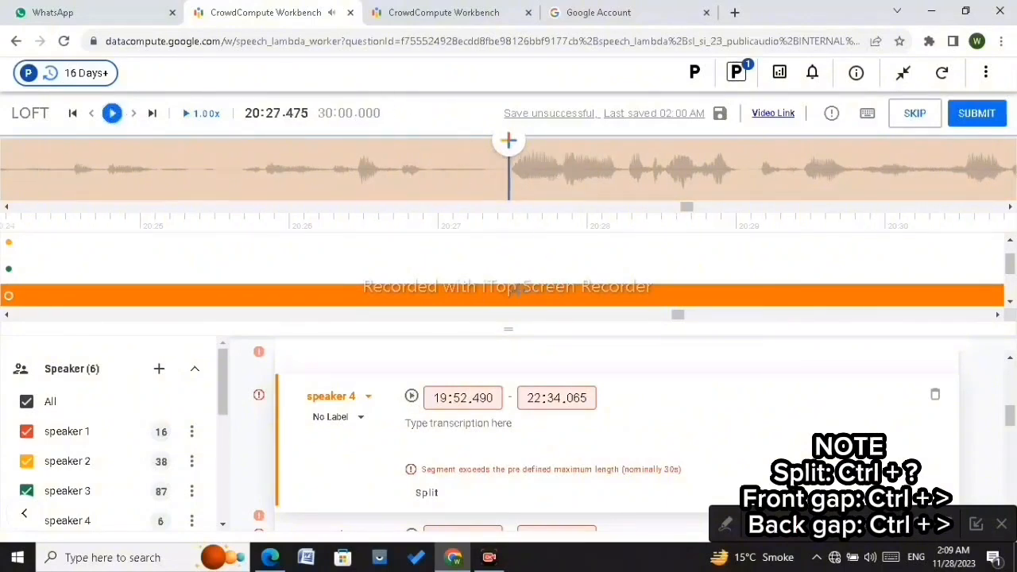
key(ctrl+plus)
key(ctrl+plus)
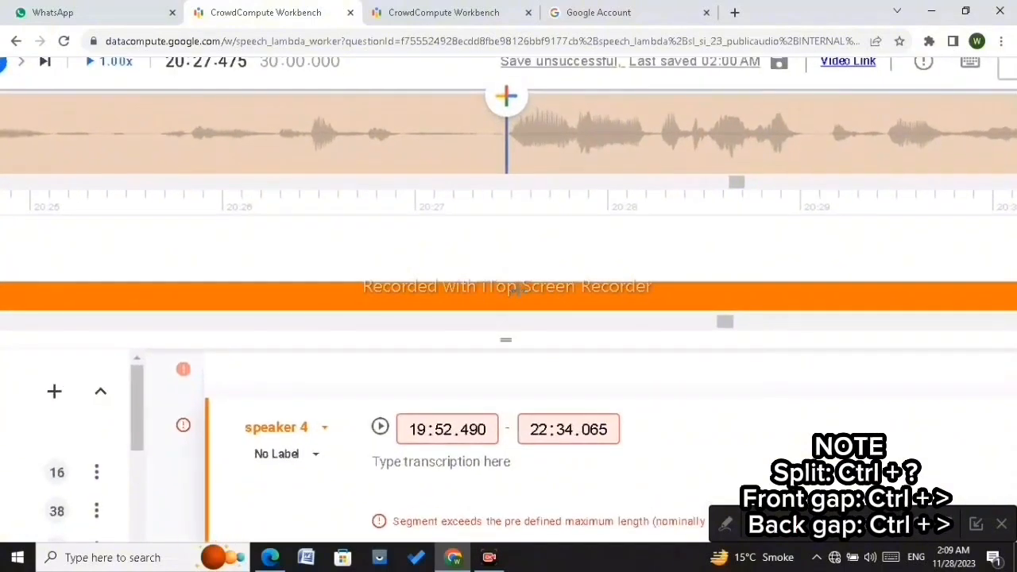
key(ctrl+shift+slash)
drag(503, 295, 401, 295)
key(ctrl+minus)
key(ctrl+minus)
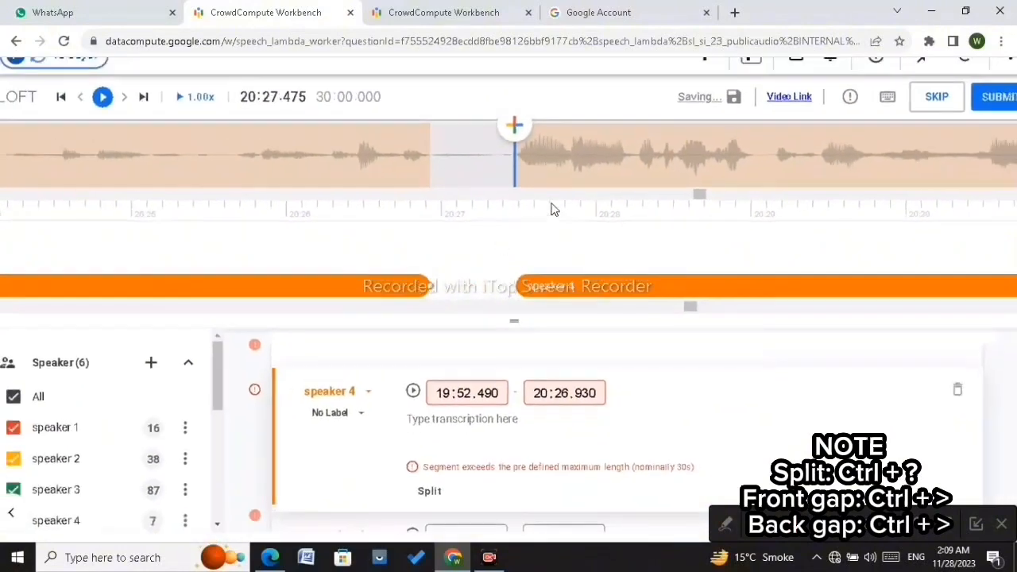
scroll(553, 167, down, 12)
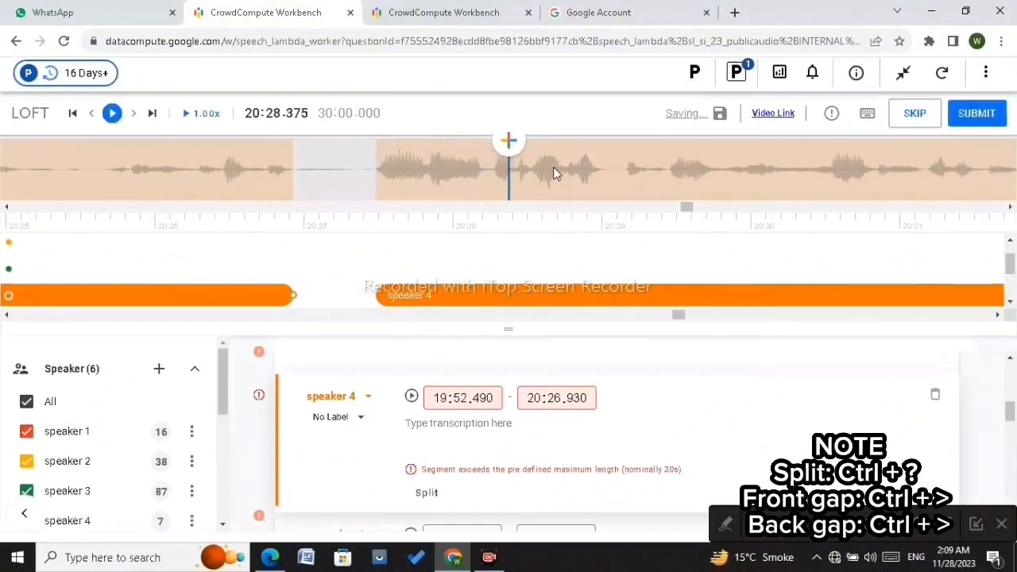
Step: Split the speaker 4 segment at about 20:36.245 and move the later part's start edge to 20:37.295, leaving a gap
scroll(553, 167, down, 4)
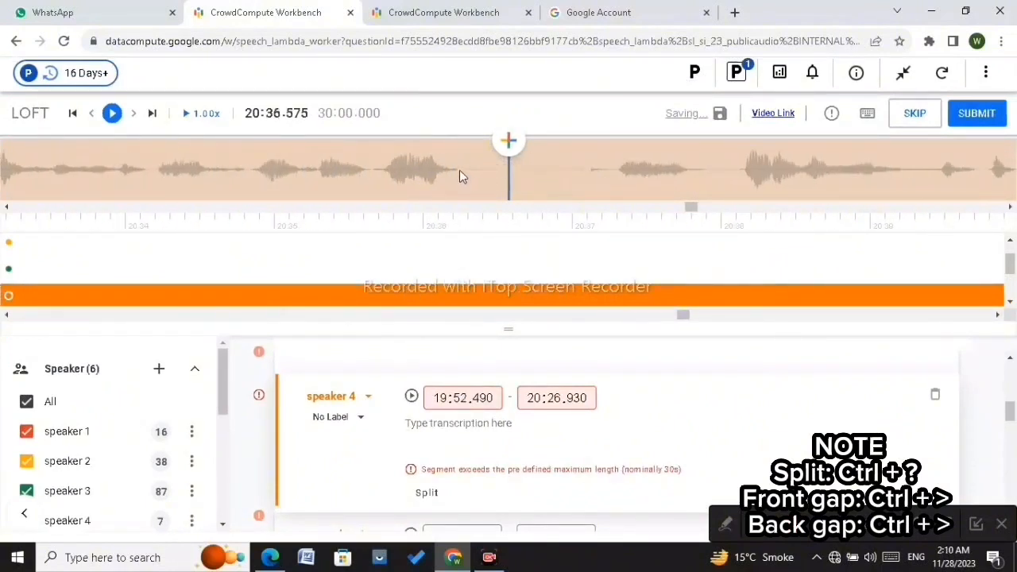
scroll(459, 172, up, 1)
key(ctrl+slash)
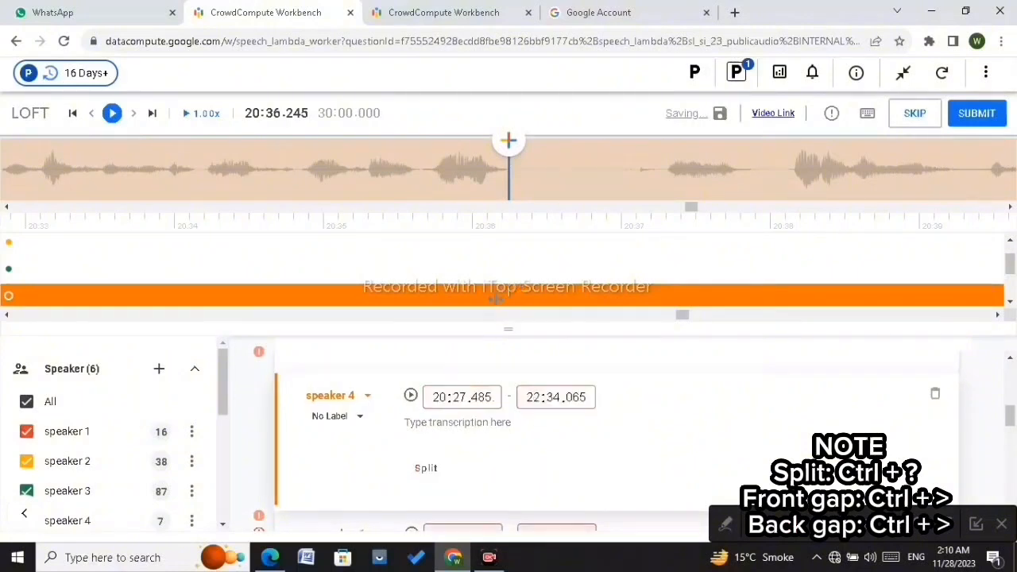
click(510, 297)
drag(508, 296, 666, 308)
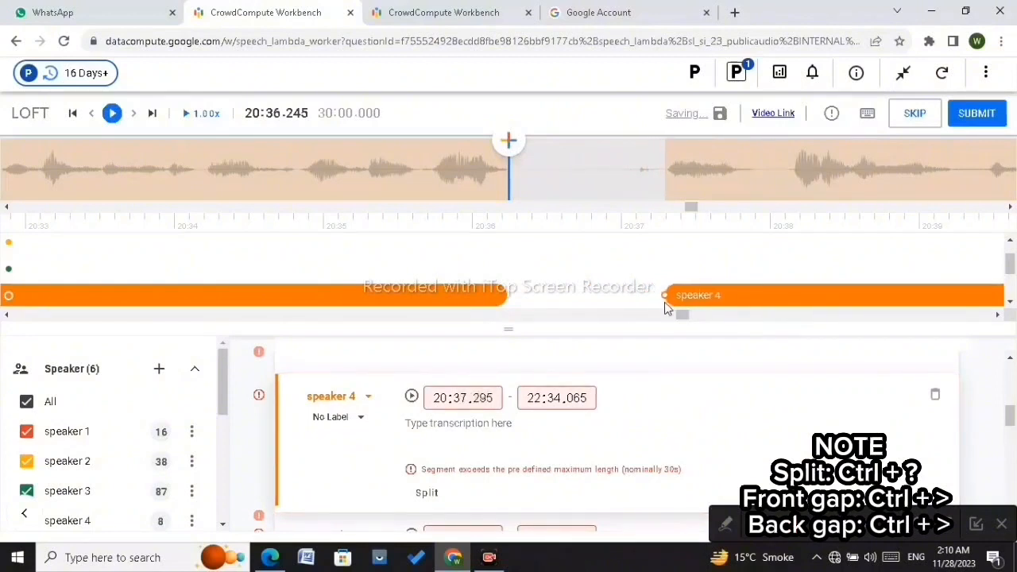
Step: Play and scrub through the speaker 4 audio between about 20:37 and 21:27, listening for the next pause
click(601, 186)
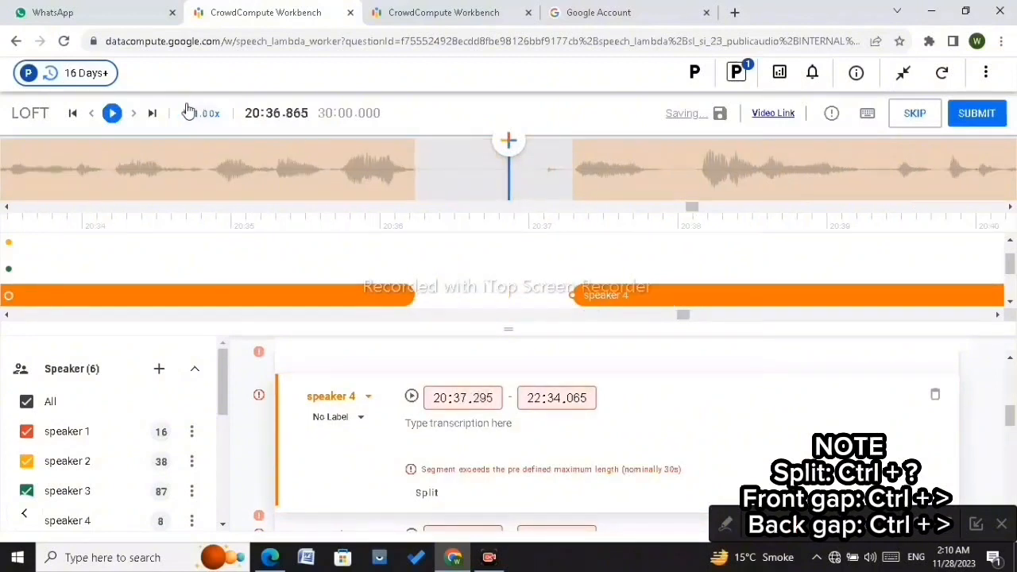
click(112, 112)
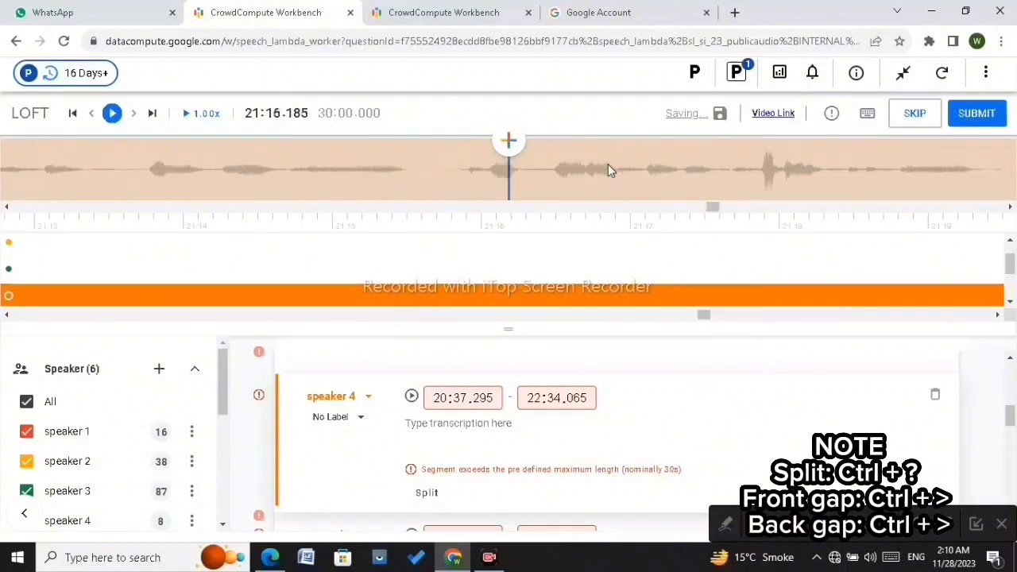
click(131, 178)
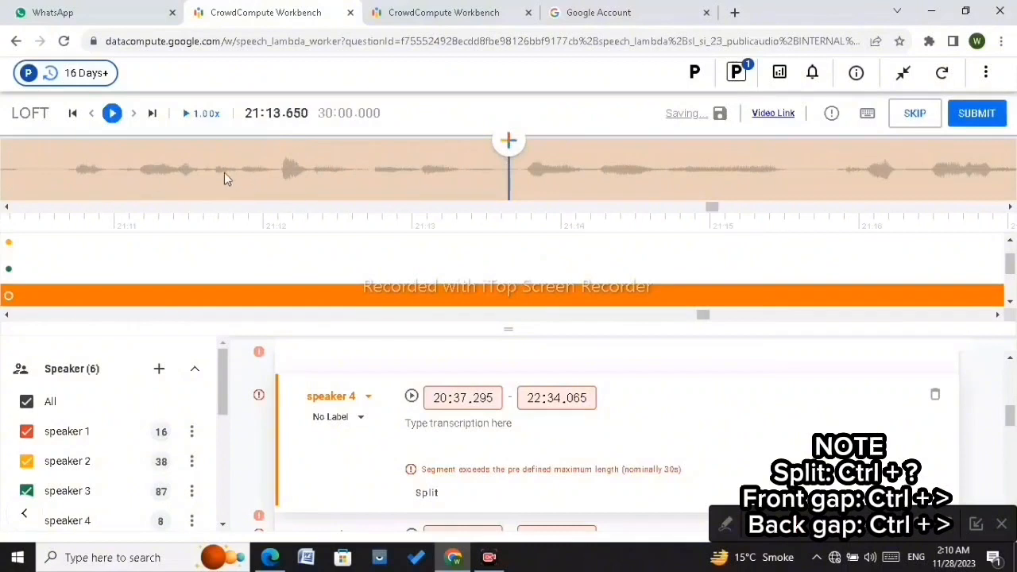
click(71, 174)
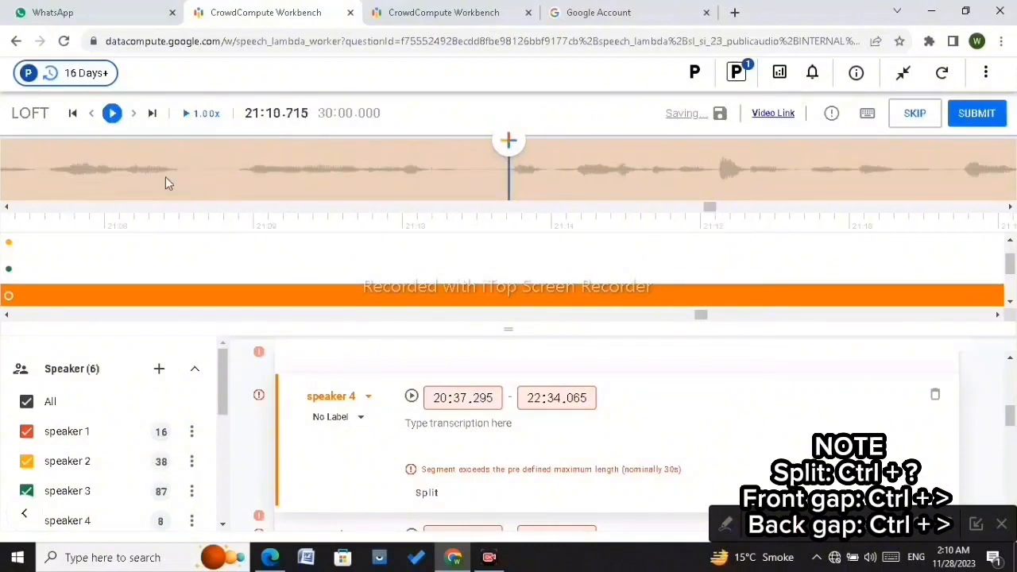
click(113, 113)
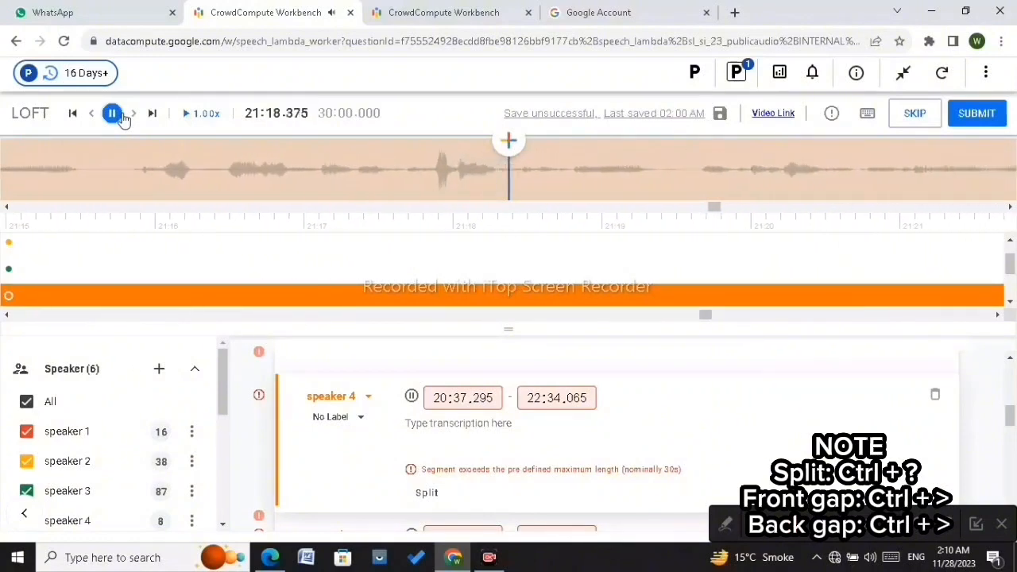
click(121, 115)
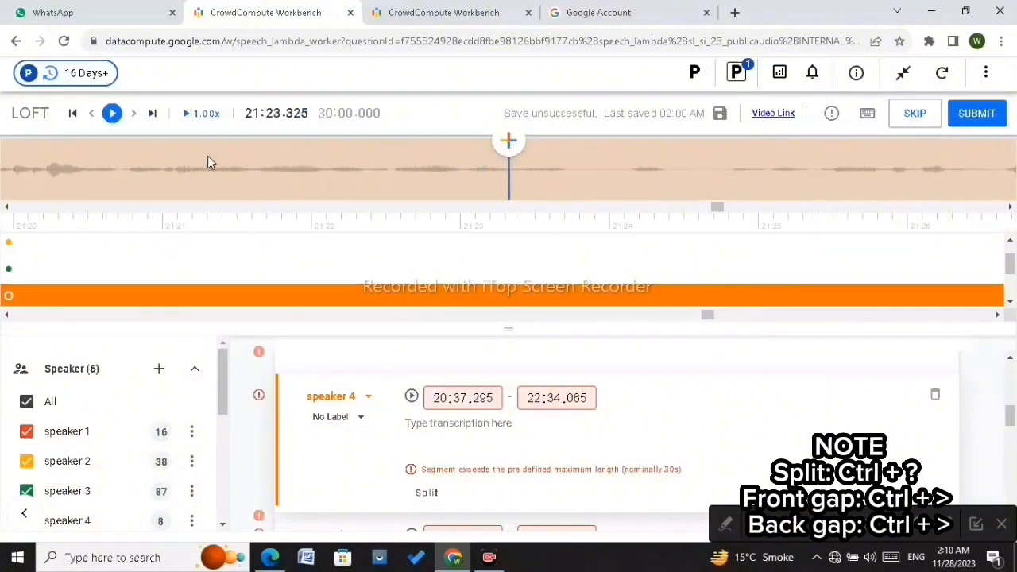
click(631, 172)
key(Left)
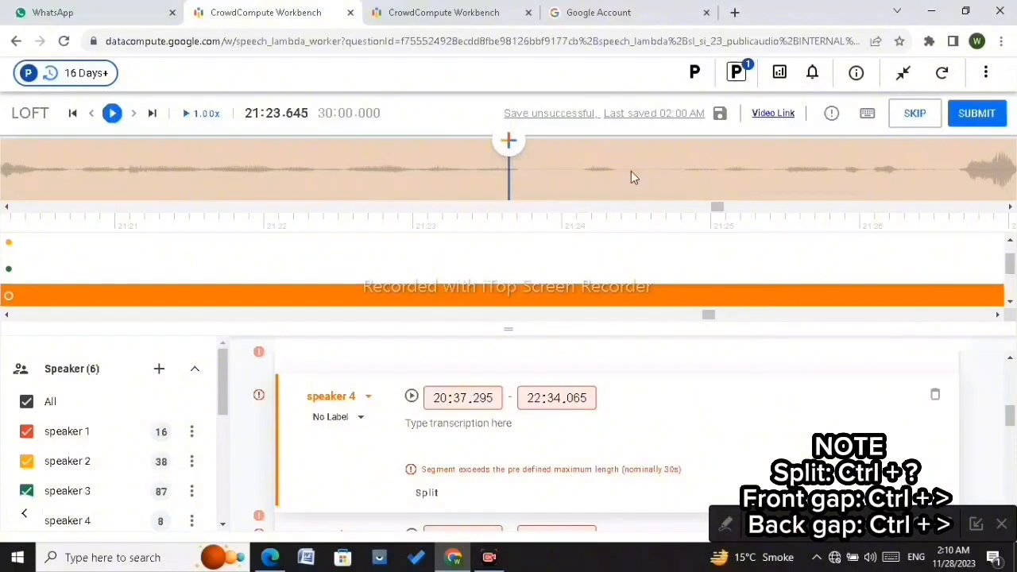
click(564, 177)
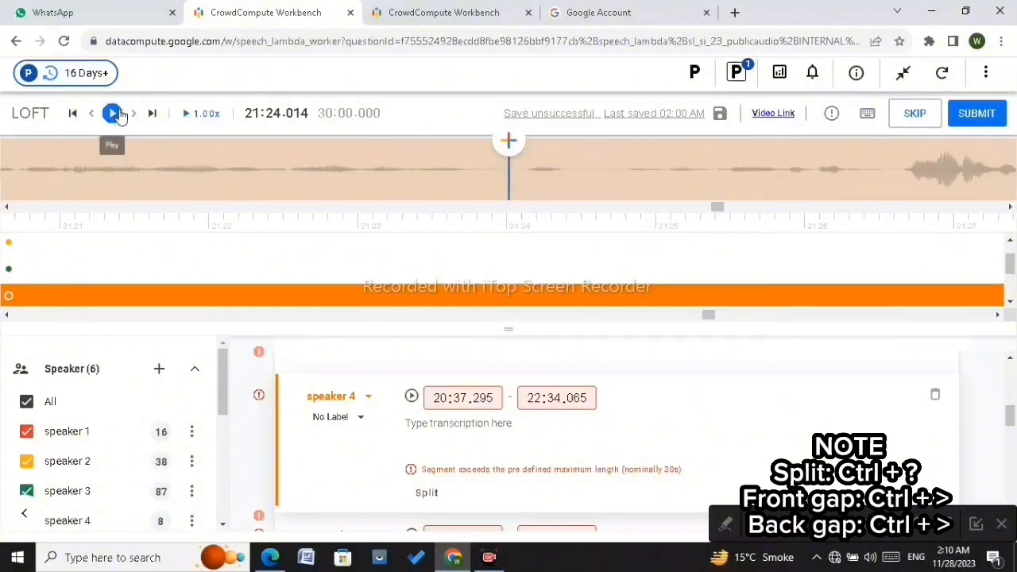
click(113, 113)
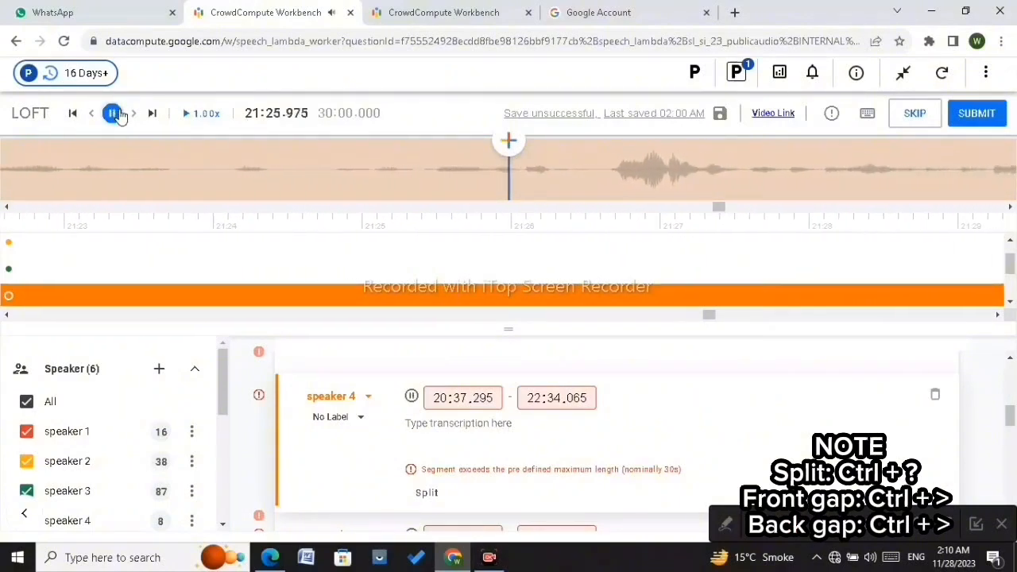
click(113, 114)
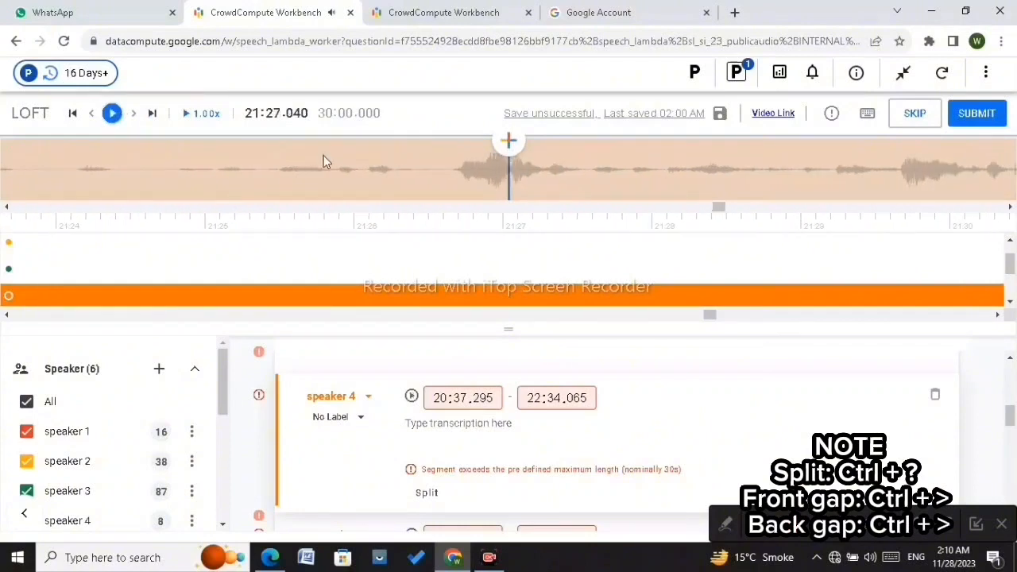
Step: Split the speaker 4 segment at about 21:38.275 and pull the earlier part's end back to 21:37.655, leaving a gap
click(323, 155)
key(Right)
key(Right)
key(Right)
key(Right)
key(Right)
key(Right)
key(Right)
key(Right)
key(Right)
key(Right)
key(Right)
key(Right)
key(Right)
key(Right)
key(Right)
key(Right)
key(Right)
key(Right)
key(Right)
key(Right)
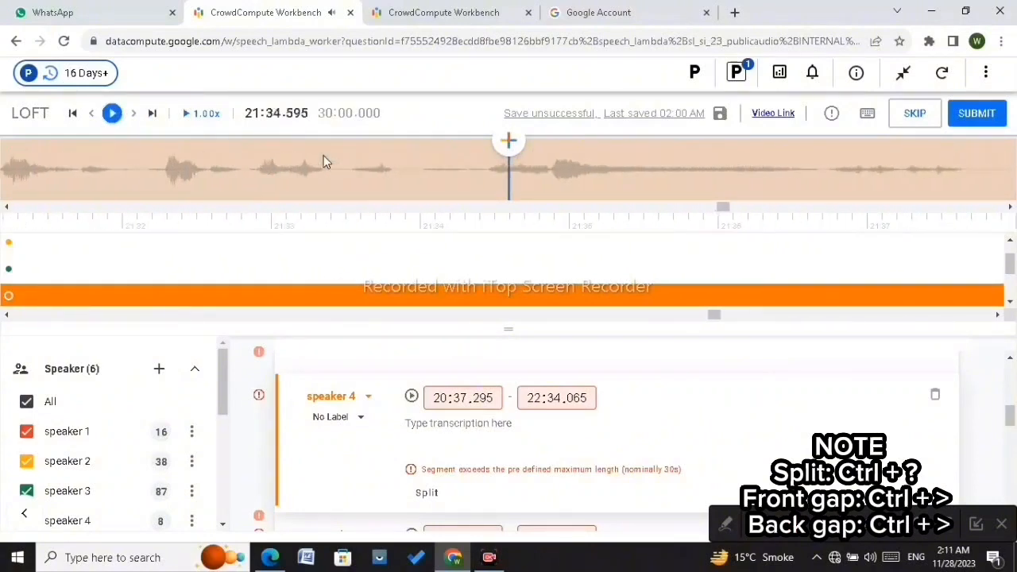
key(Right)
key(Right)
key(Right)
key(Right)
key(Right)
key(Right)
key(Right)
key(Right)
key(Right)
key(Right)
key(Right)
key(Right)
key(Right)
key(Right)
key(Right)
key(Right)
key(Right)
key(Right)
key(Right)
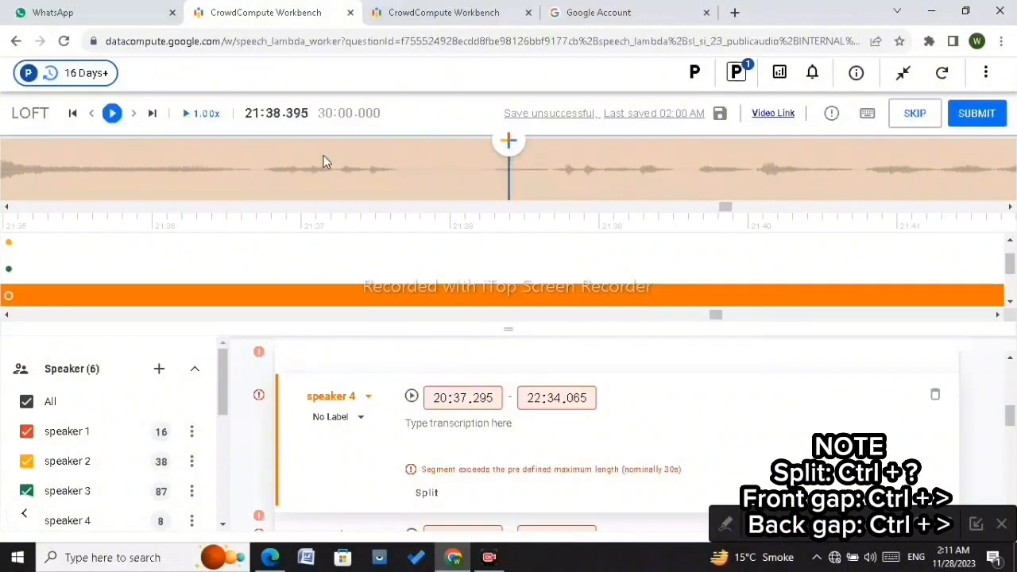
click(491, 173)
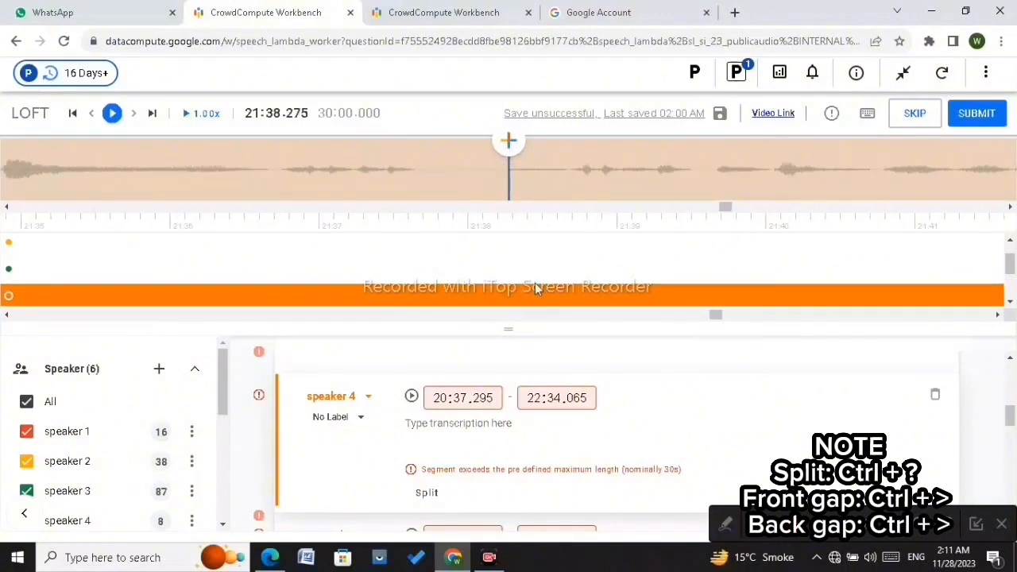
key(ctrl+/)
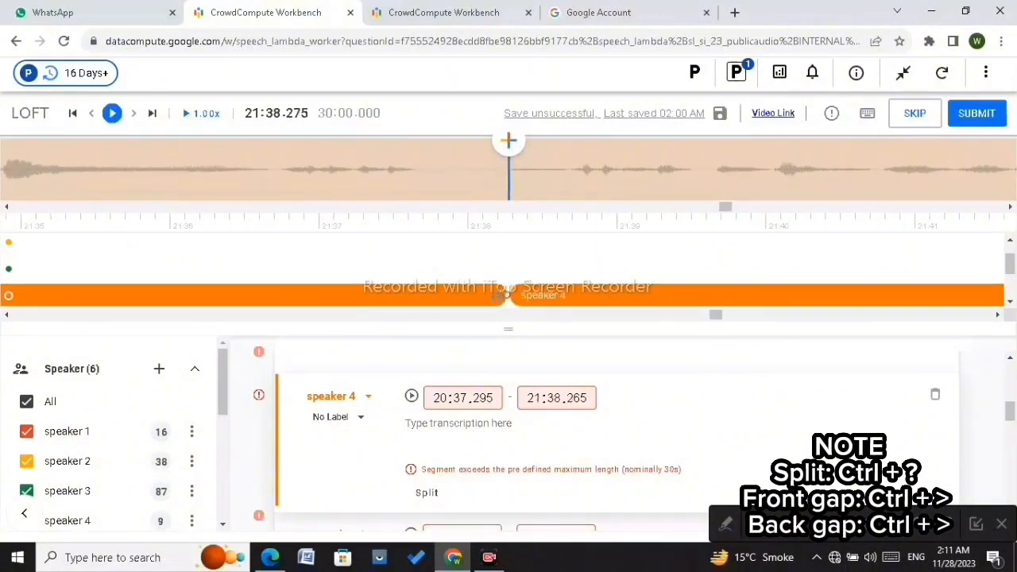
drag(503, 297, 413, 310)
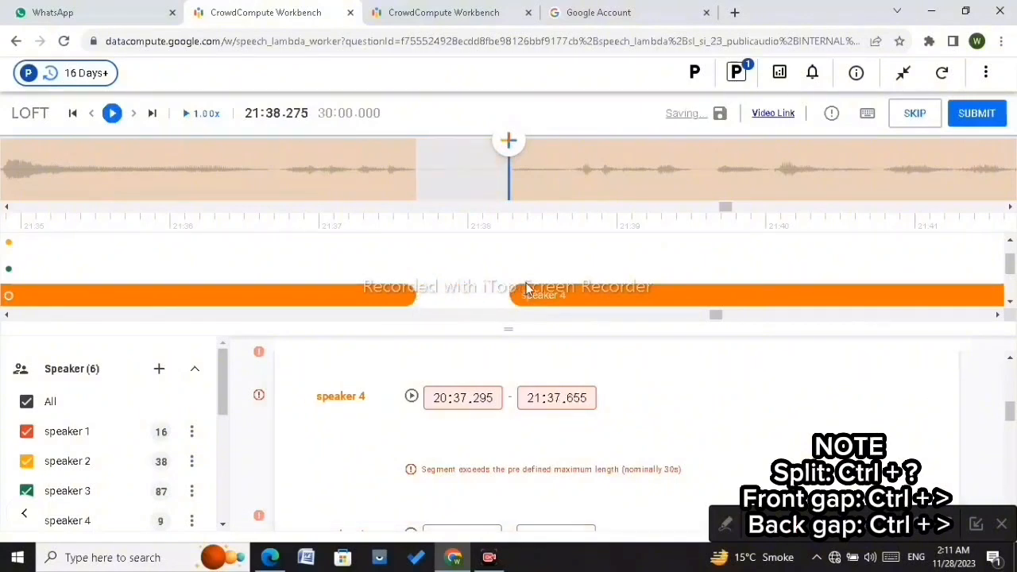
Step: Nudge the later speaker 4 part's start edge to 21:38.290
scroll(526, 289, down, 2)
click(450, 298)
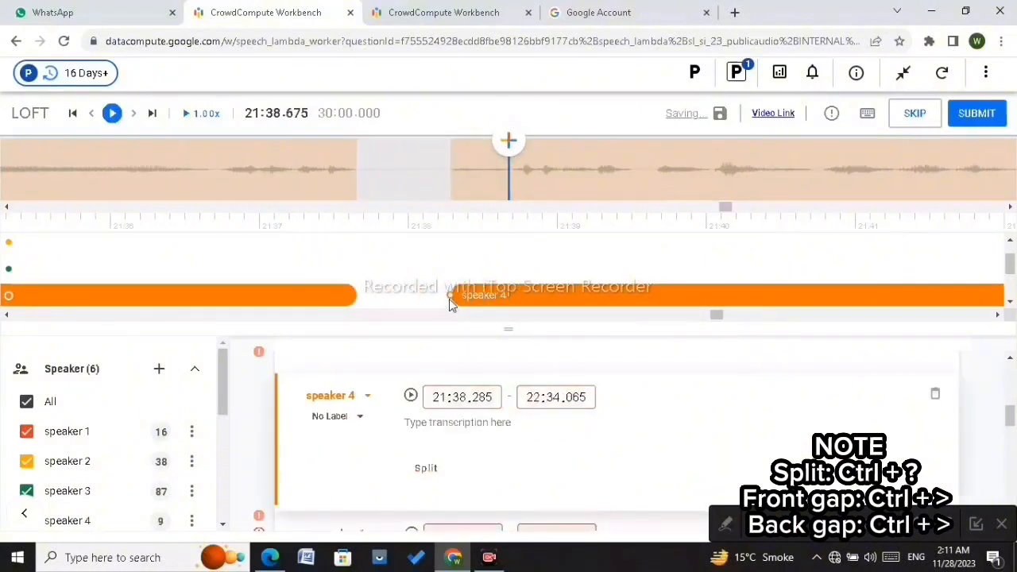
drag(448, 295, 449, 295)
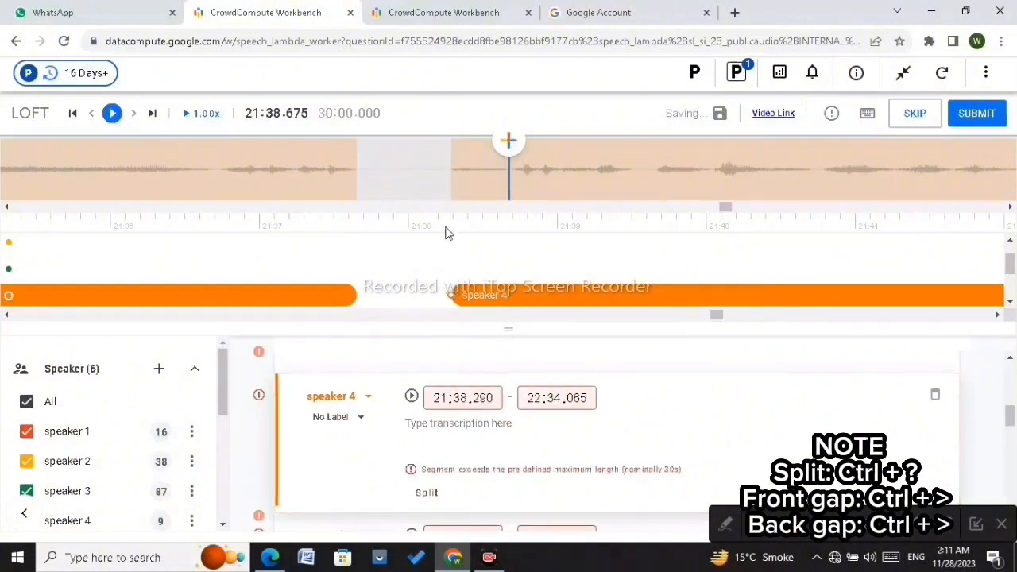
Step: Play and scrub through the speaker 4 audio from about 21:37 to 21:59, listening for a pause
scroll(447, 189, up, 4)
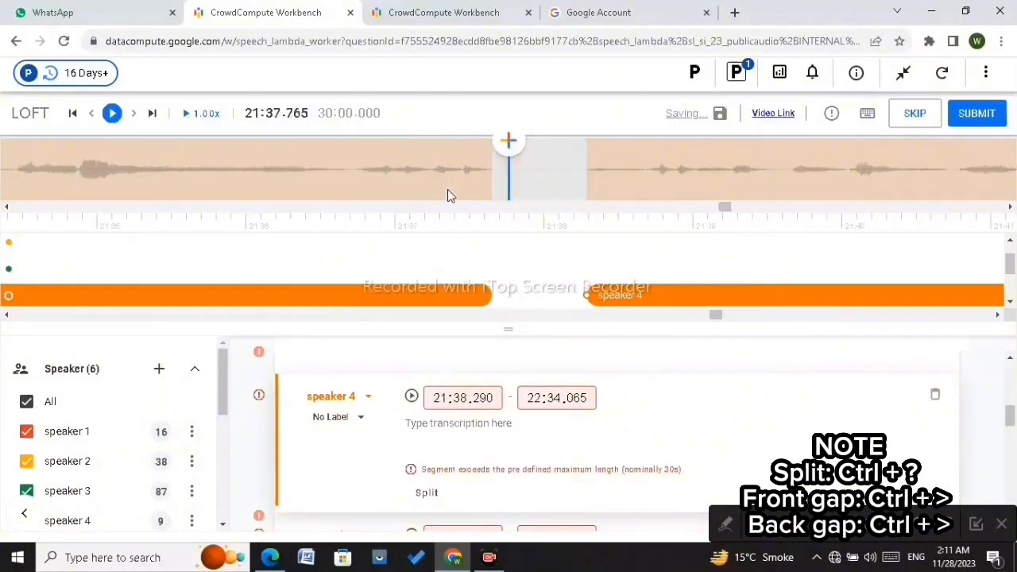
scroll(429, 169, down, 8)
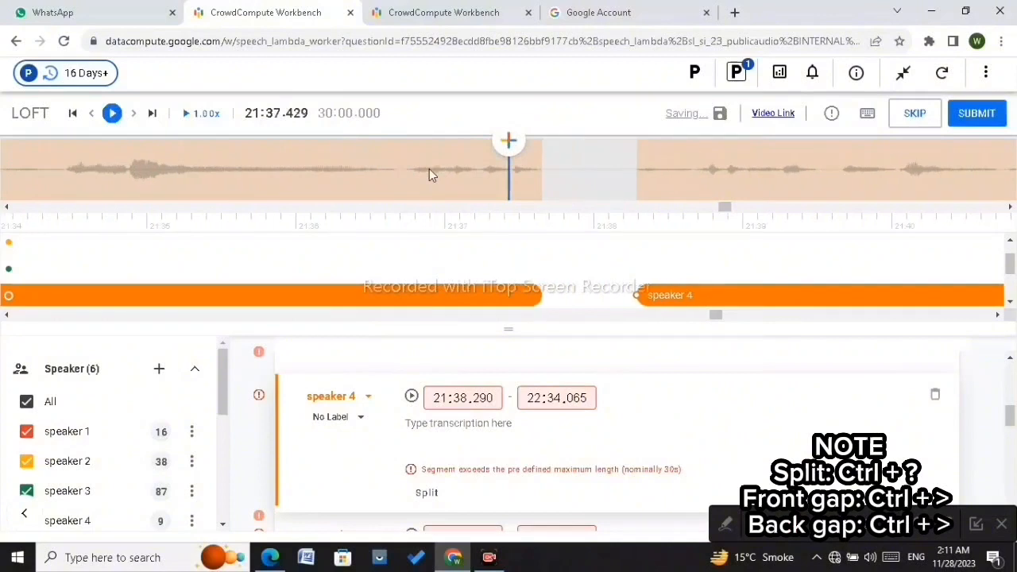
scroll(429, 175, down, 1)
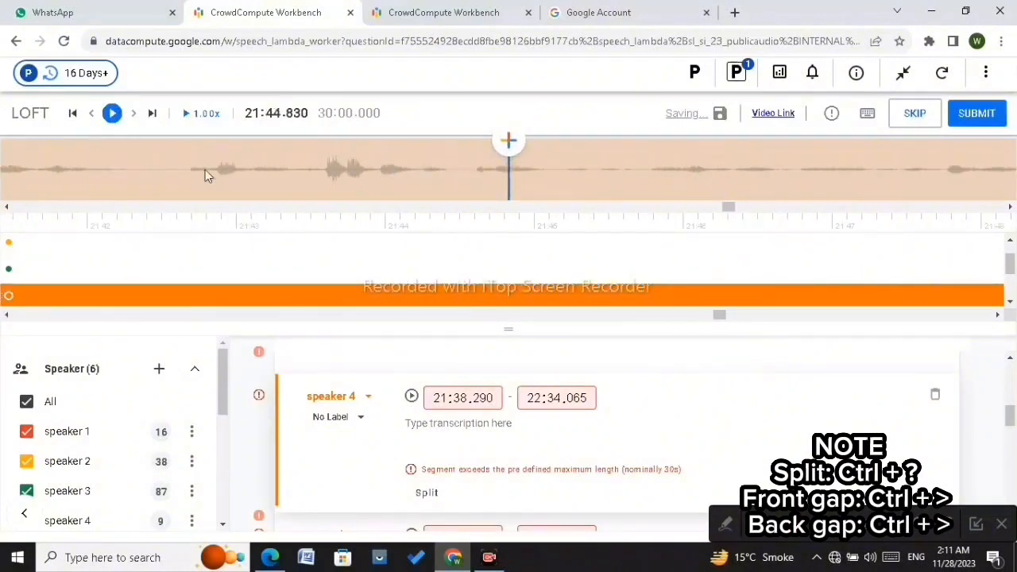
scroll(186, 172, up, 4)
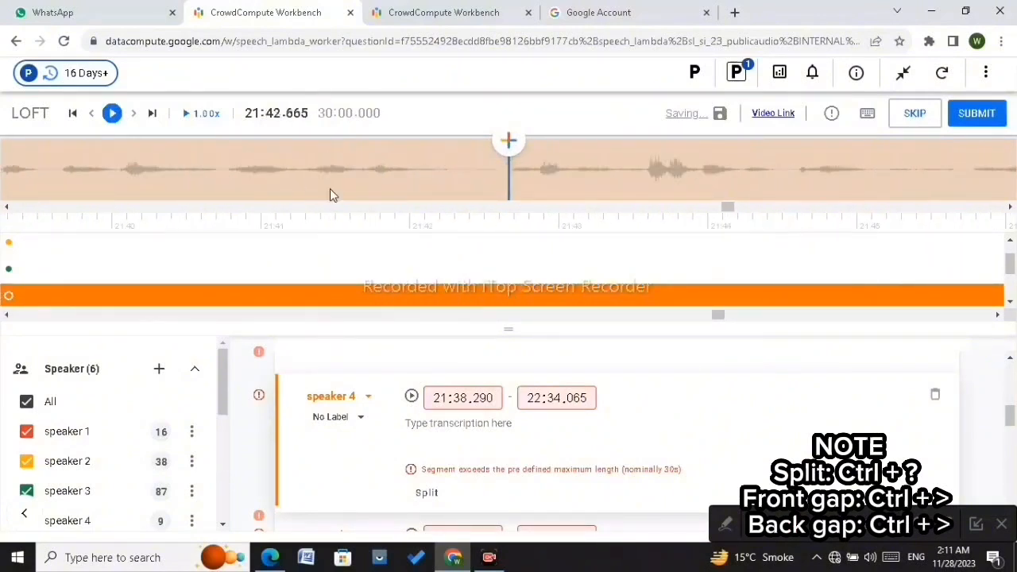
scroll(329, 188, up, 1)
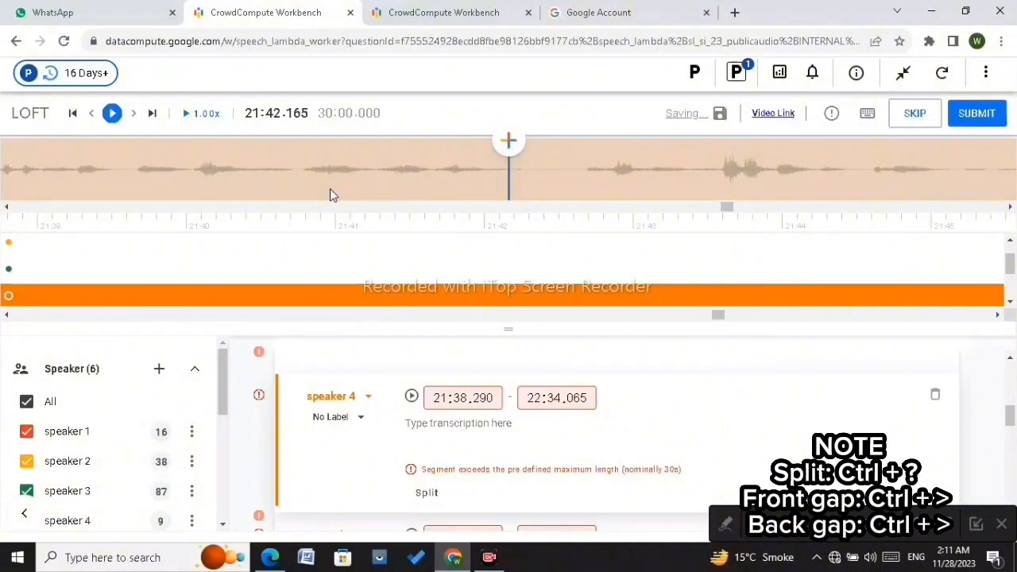
click(112, 113)
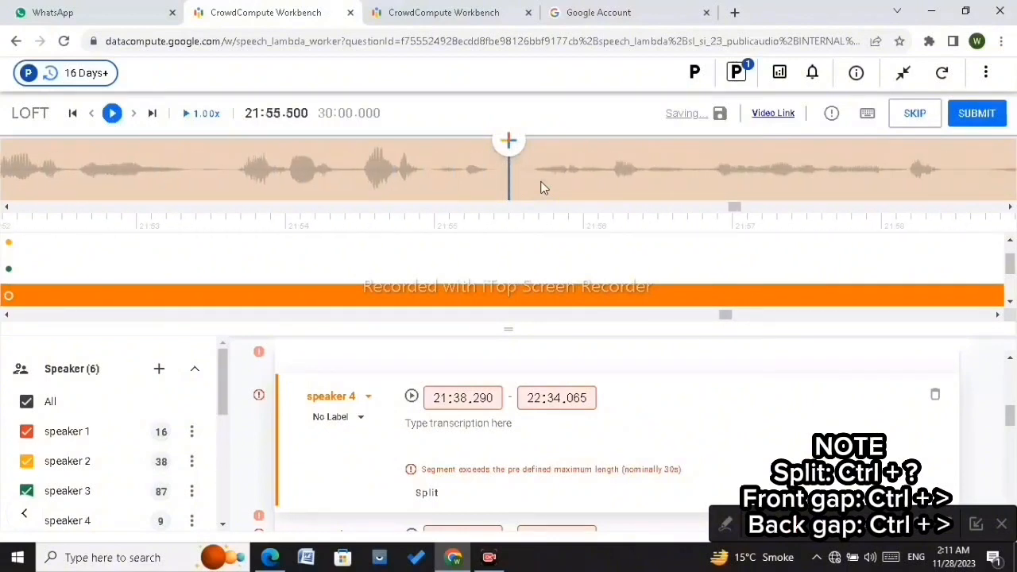
click(321, 180)
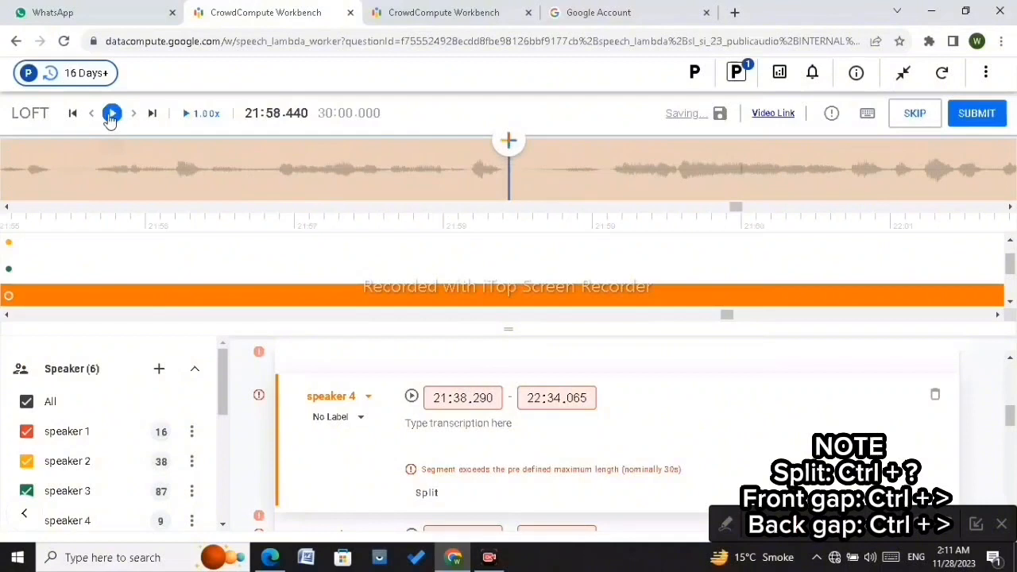
click(111, 116)
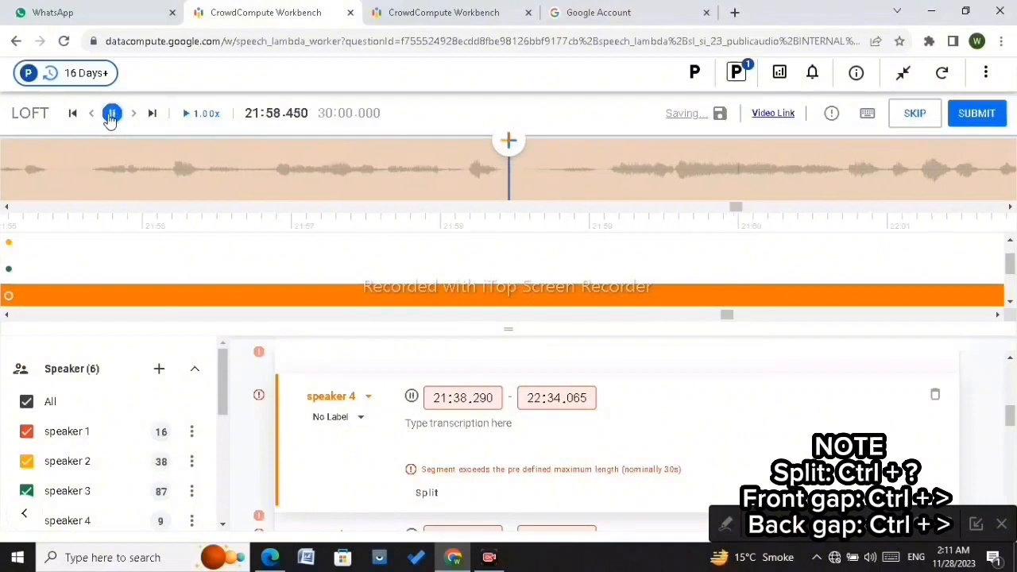
Step: Split the speaker 4 segment at about 21:59.125 and pull the earlier part's end back to 21:58.410, leaving a gap
click(492, 175)
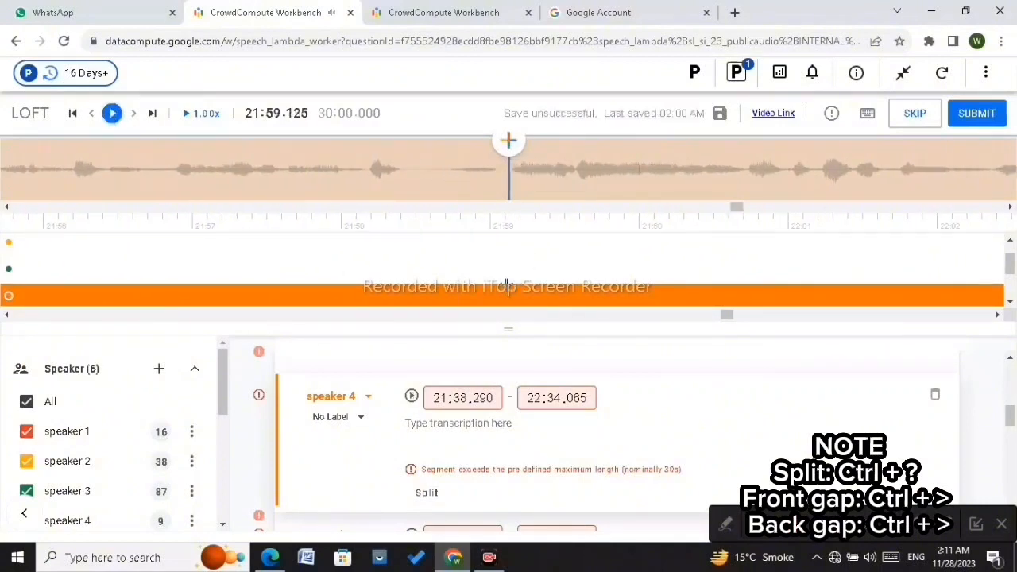
key(ctrl+/)
drag(505, 296, 401, 308)
click(588, 193)
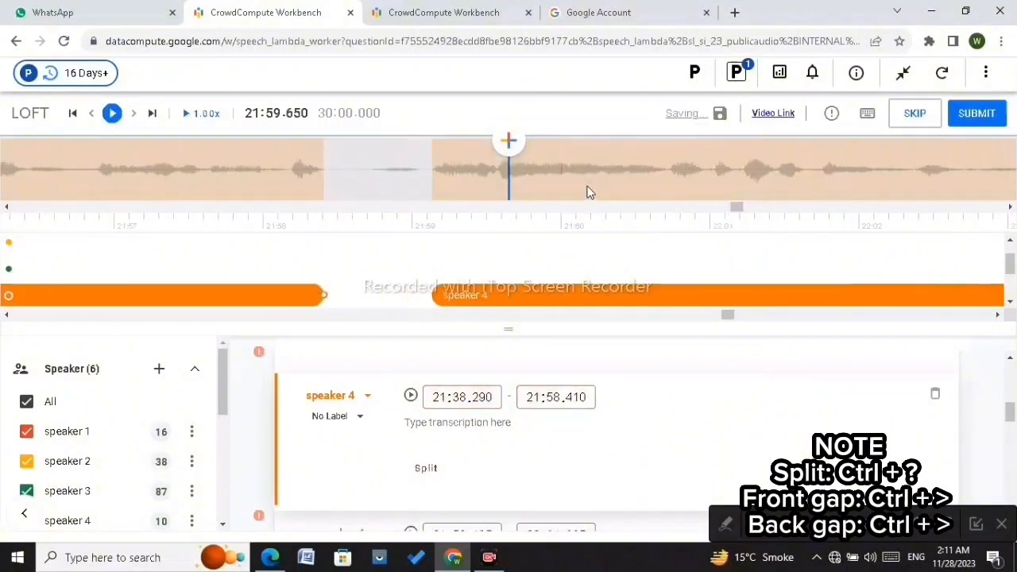
Step: Split the speaker 4 segment at about 22:08.870 and pull the earlier part's end back to 22:08.145, leaving a gap
key(Right)
key(Right)
key(Right)
key(Right)
key(Right)
key(Right)
key(Right)
key(Right)
key(Right)
key(Right)
key(Right)
key(Right)
key(Right)
key(Right)
key(Right)
key(Right)
key(Right)
key(Right)
key(Right)
key(Right)
key(Right)
key(Right)
key(Right)
key(Right)
key(Right)
key(Right)
key(Right)
key(Right)
key(Right)
key(Right)
key(Right)
key(Right)
key(Right)
key(Right)
key(Right)
key(Right)
key(Right)
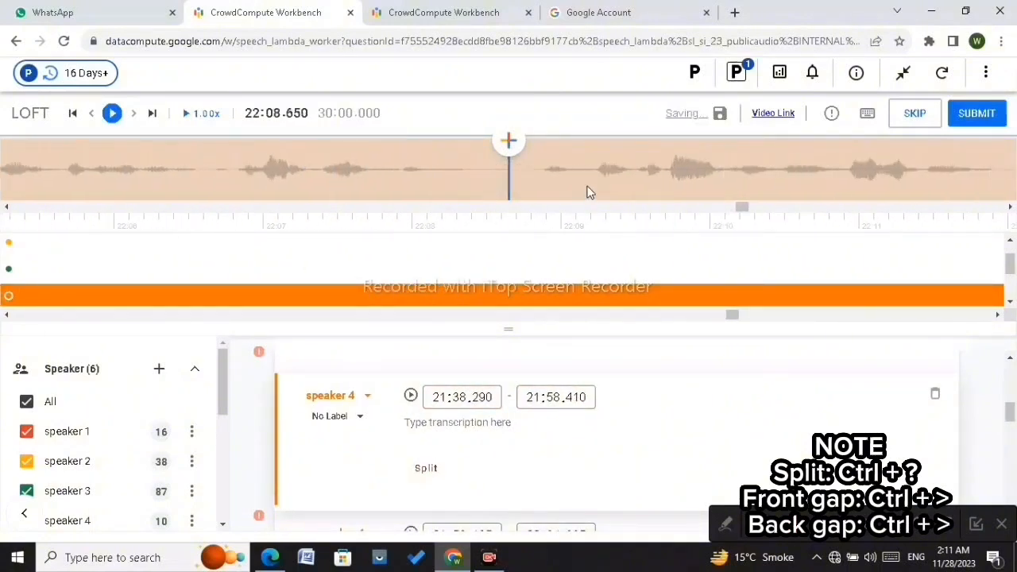
click(511, 173)
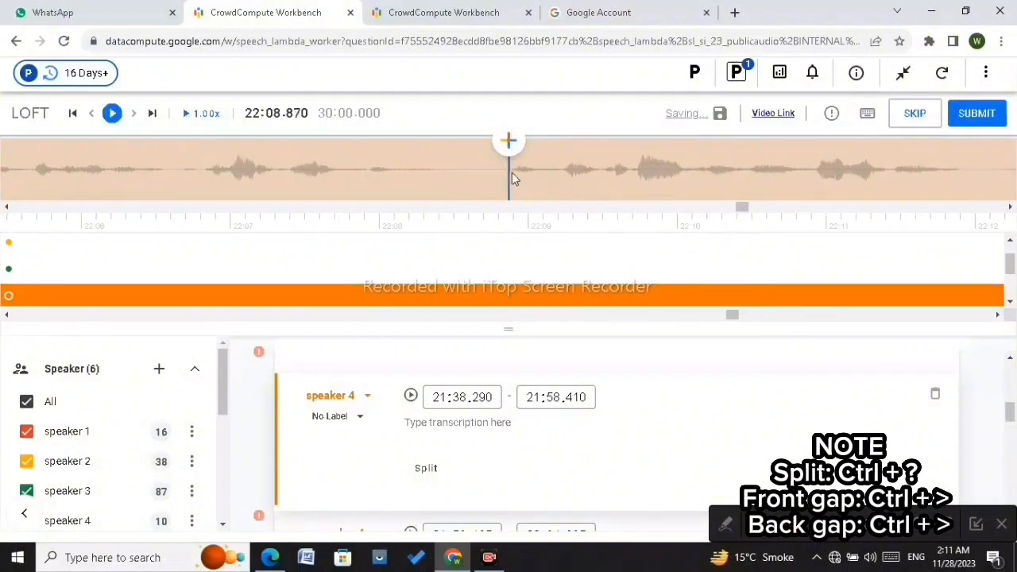
key(ctrl+slash)
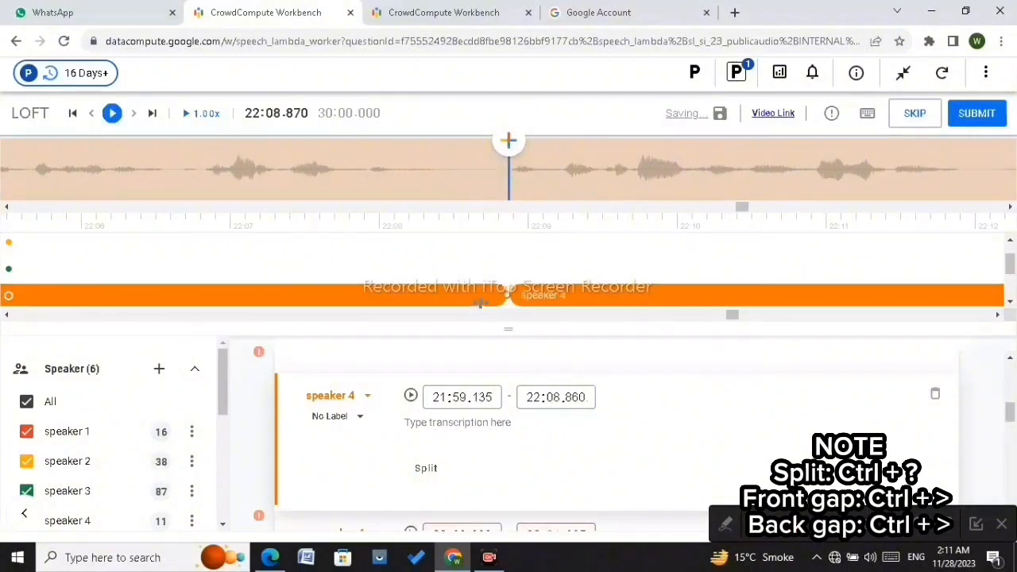
drag(505, 295, 400, 293)
click(392, 148)
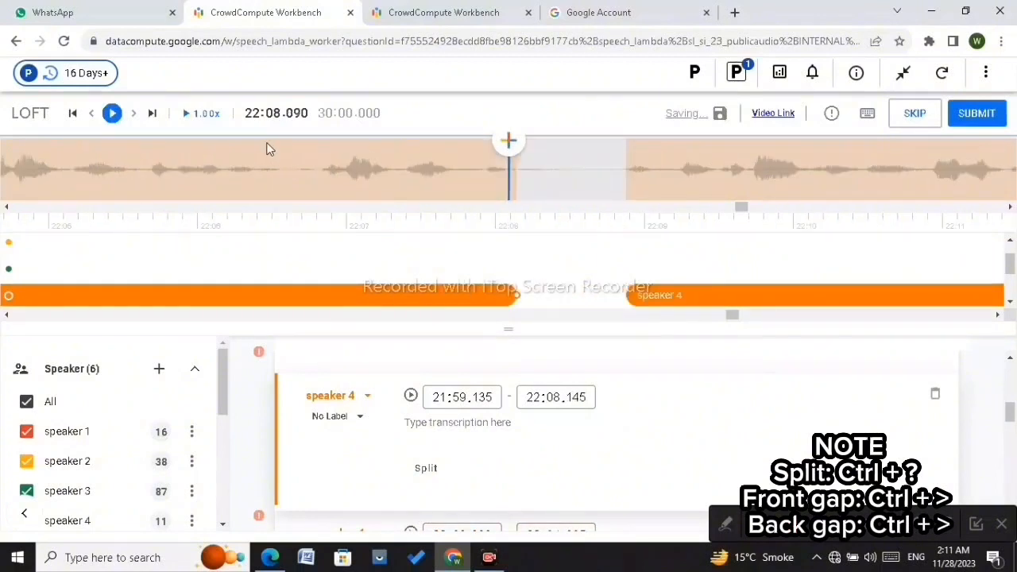
Step: Play on to about 22:16.7 and split the speaker 4 segment at 22:16.725
click(113, 116)
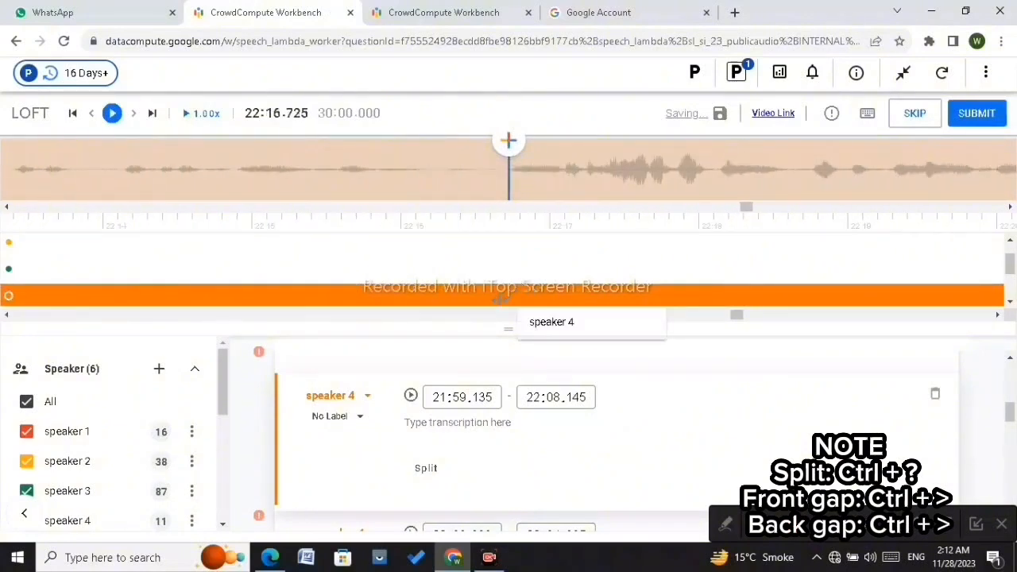
click(501, 299)
key(ctrl+question)
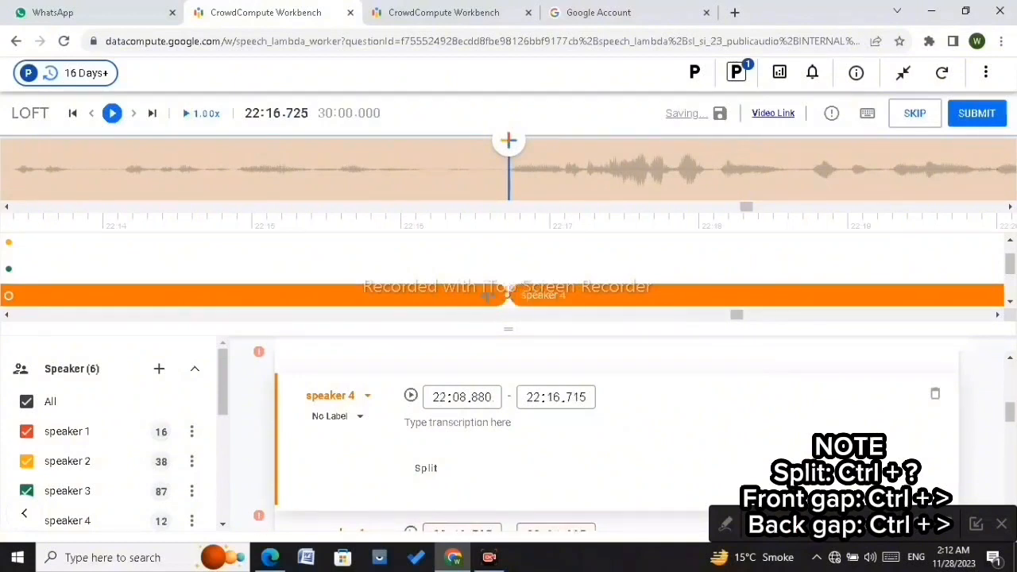
Step: Pull the earlier speaker 4 part's end back to 22:16.145 and move the later part's start to 22:16.720
drag(488, 295, 421, 293)
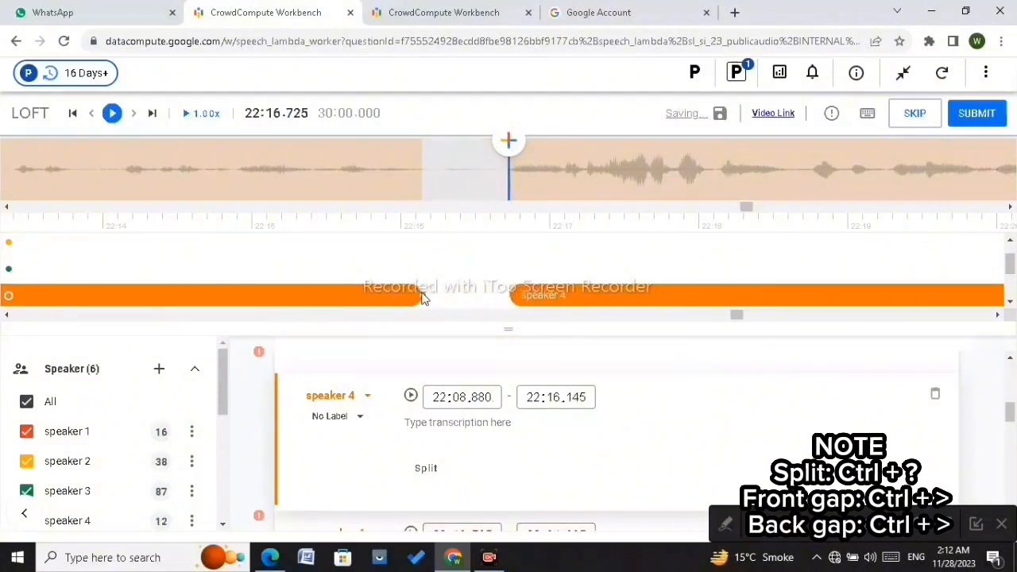
key(Right)
scroll(450, 287, up, 4)
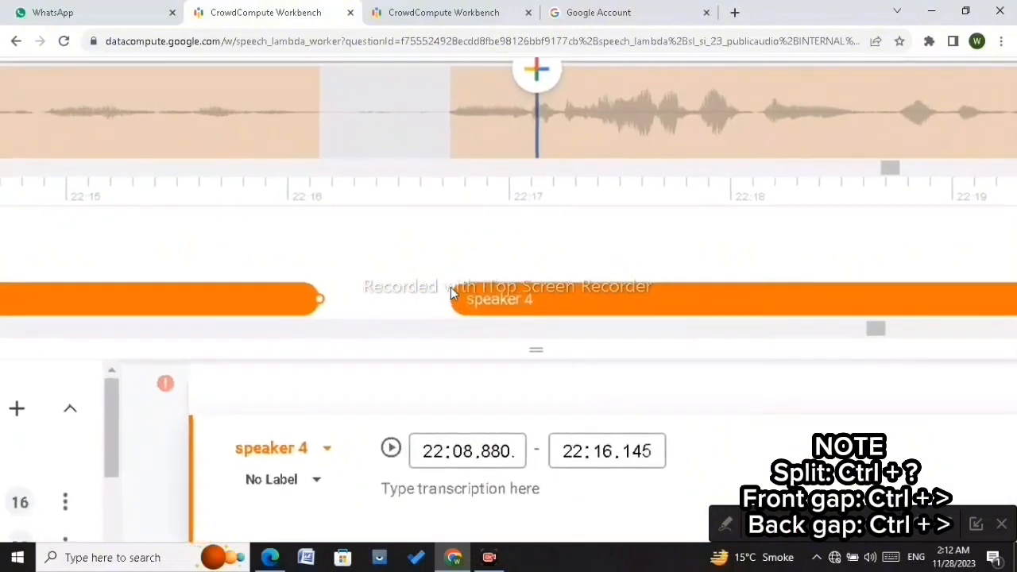
click(451, 301)
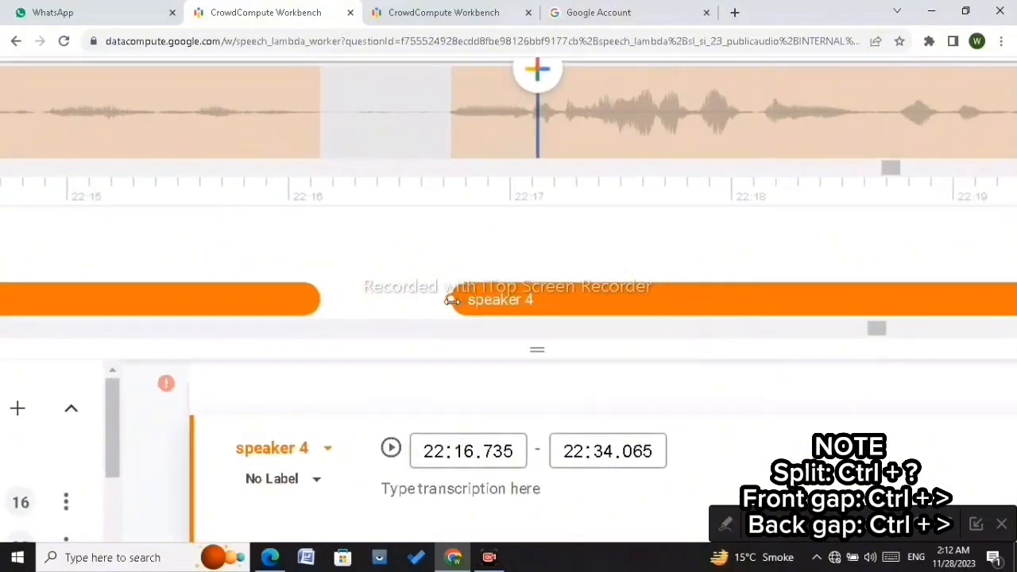
drag(449, 300, 447, 301)
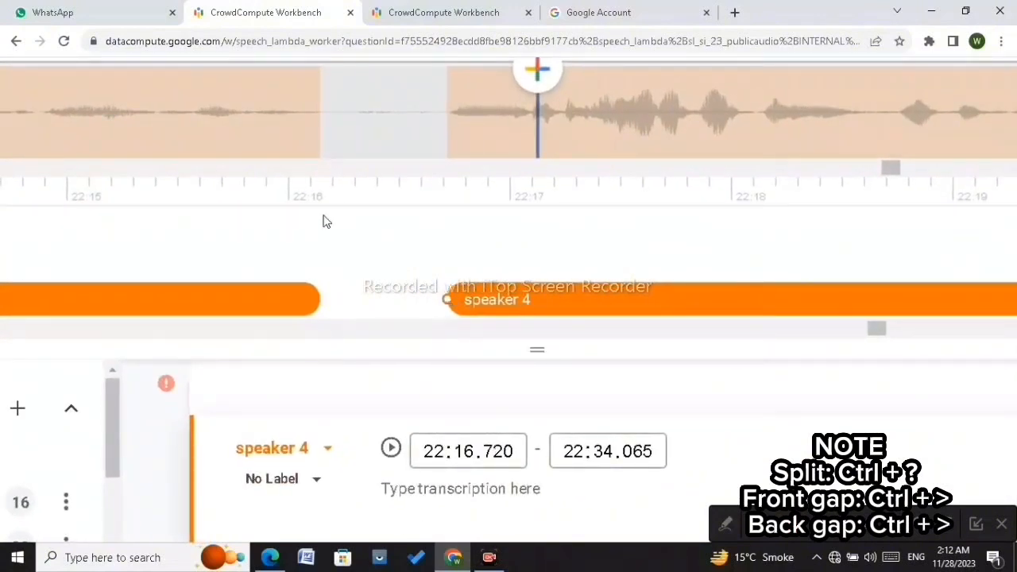
Step: Play back the audio around 22:15 to 22:17 to check the new gap between the speaker 4 parts
scroll(297, 128, down, 4)
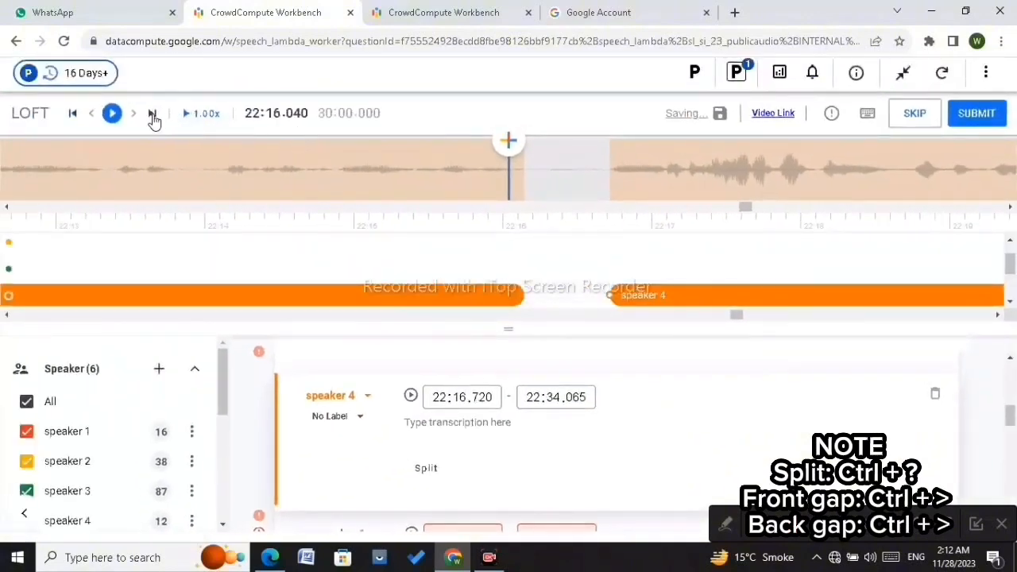
click(113, 116)
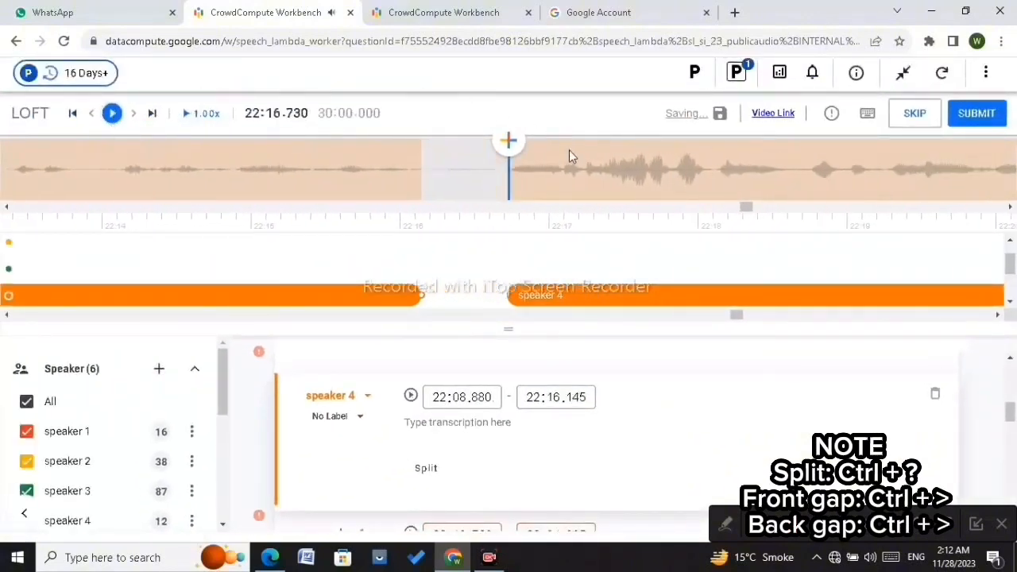
click(331, 169)
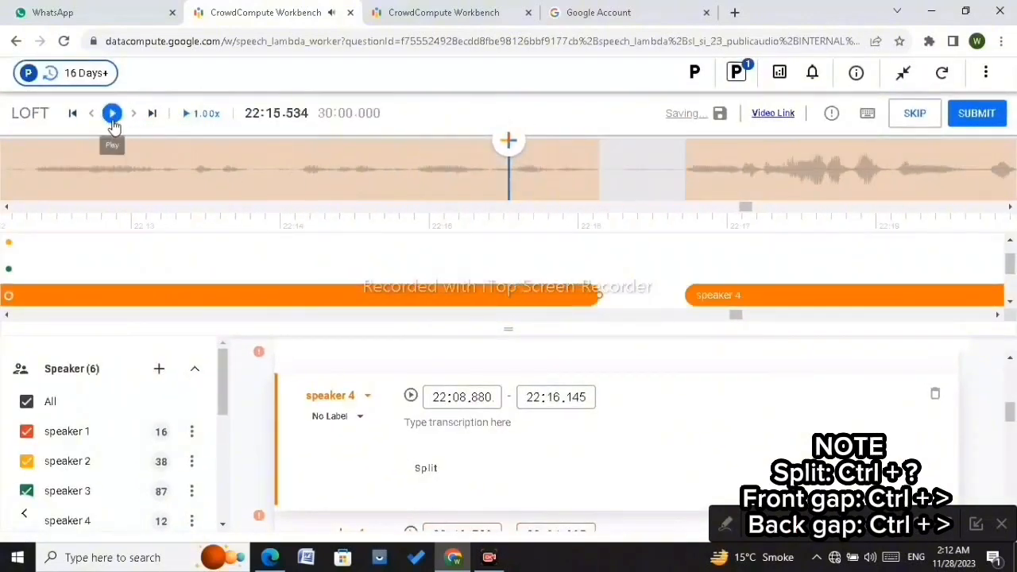
click(113, 122)
click(113, 123)
click(114, 124)
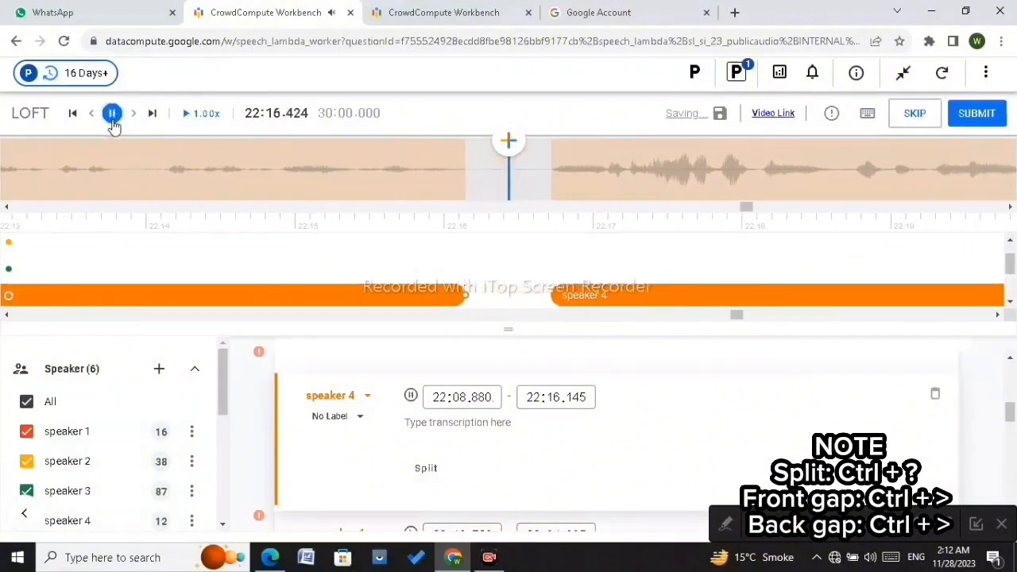
click(114, 124)
Step: Split the speaker 4 segment at about 22:29.065
scroll(516, 187, down, 5)
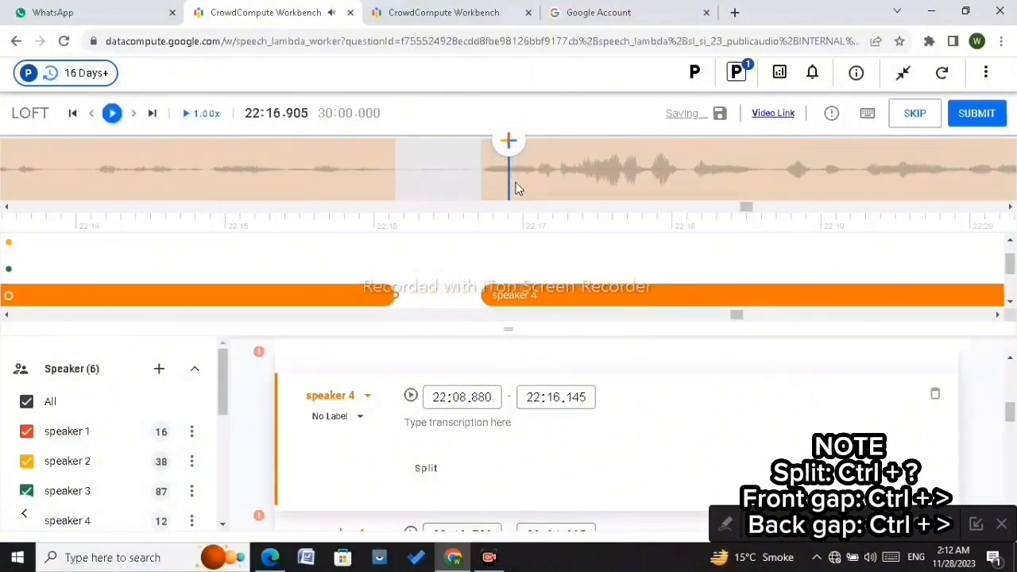
scroll(516, 188, down, 4)
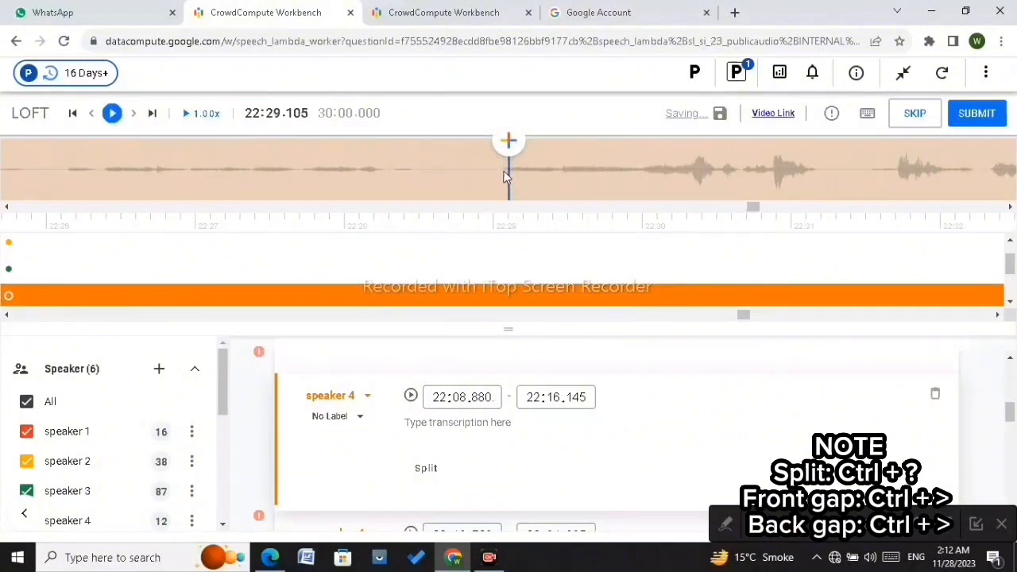
click(503, 170)
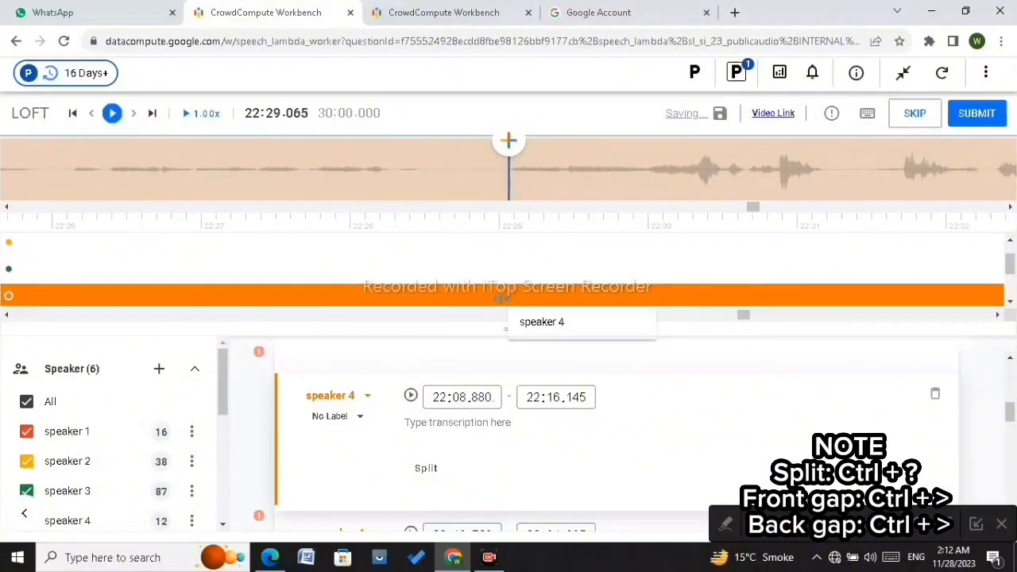
key(ctrl+/)
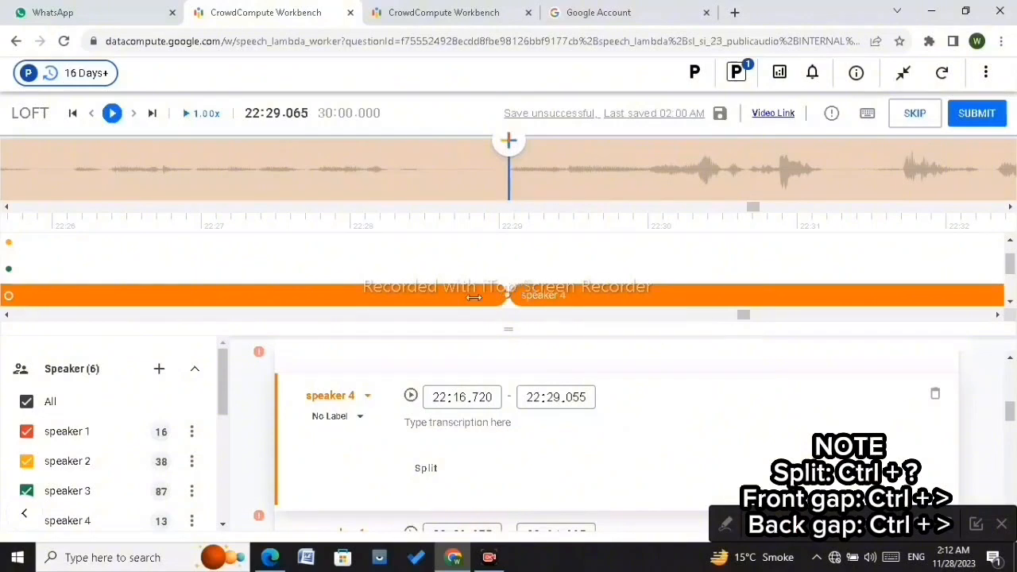
Step: Pull the earlier speaker 4 part's end back and adjust it to 22:28.460, leaving a gap
drag(475, 296, 390, 299)
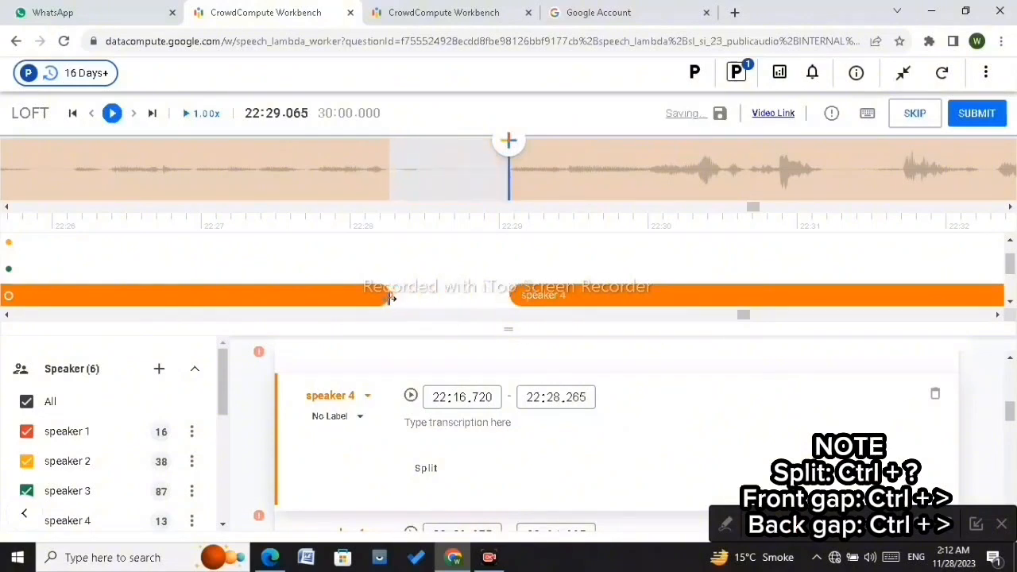
click(388, 189)
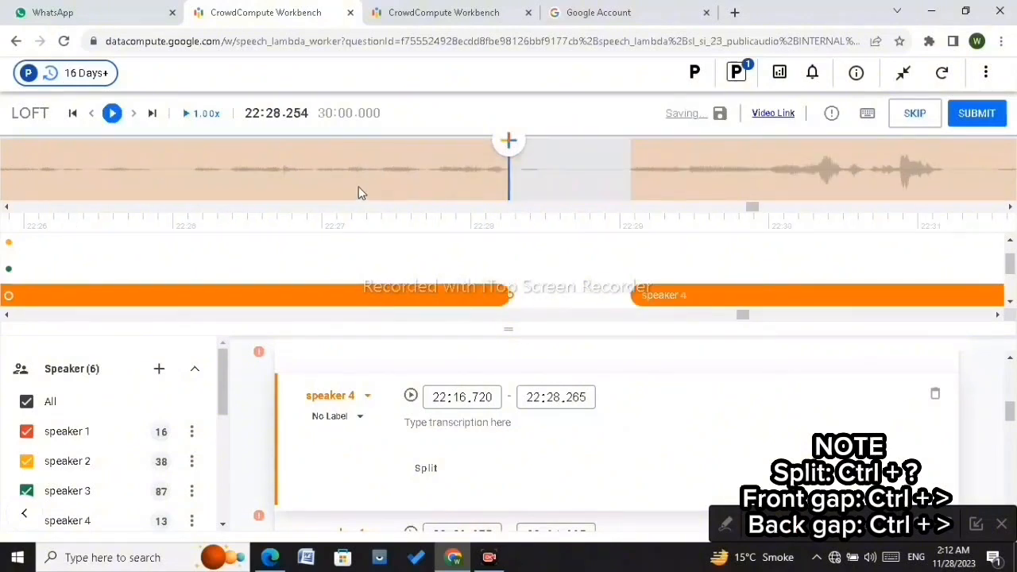
click(112, 113)
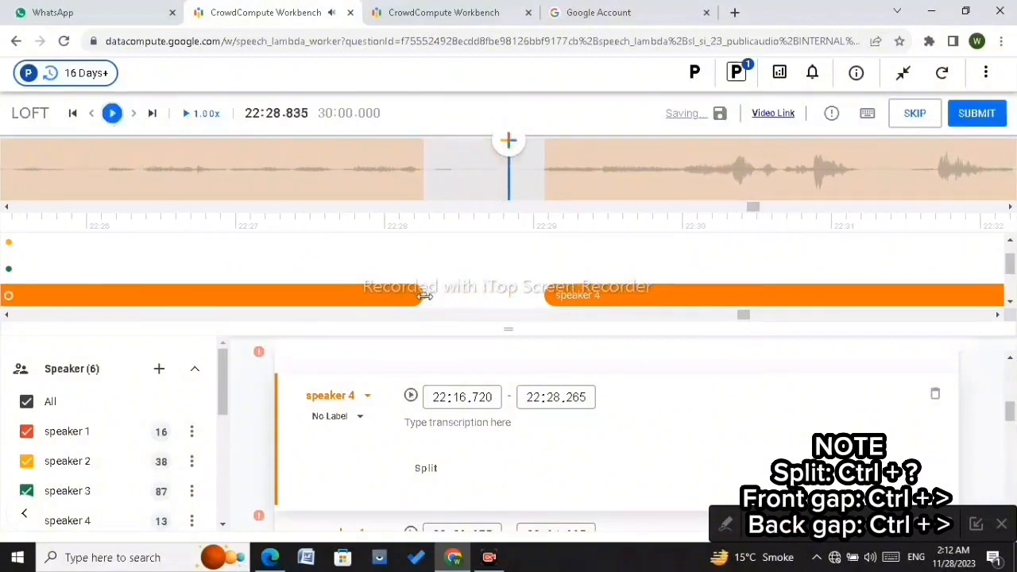
drag(428, 298, 451, 292)
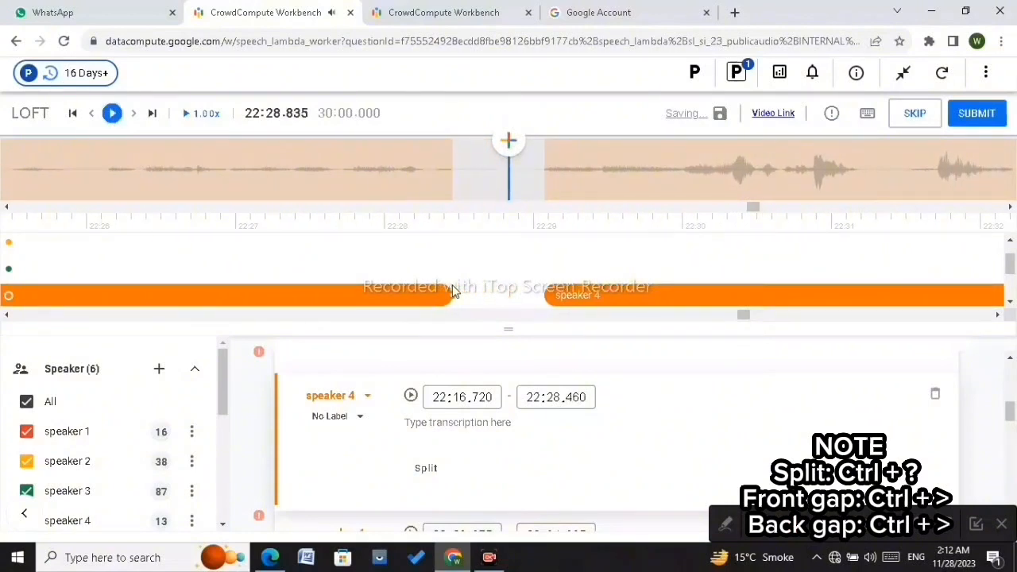
Step: Move the later speaker 4 part's start to 22:29.065
click(454, 181)
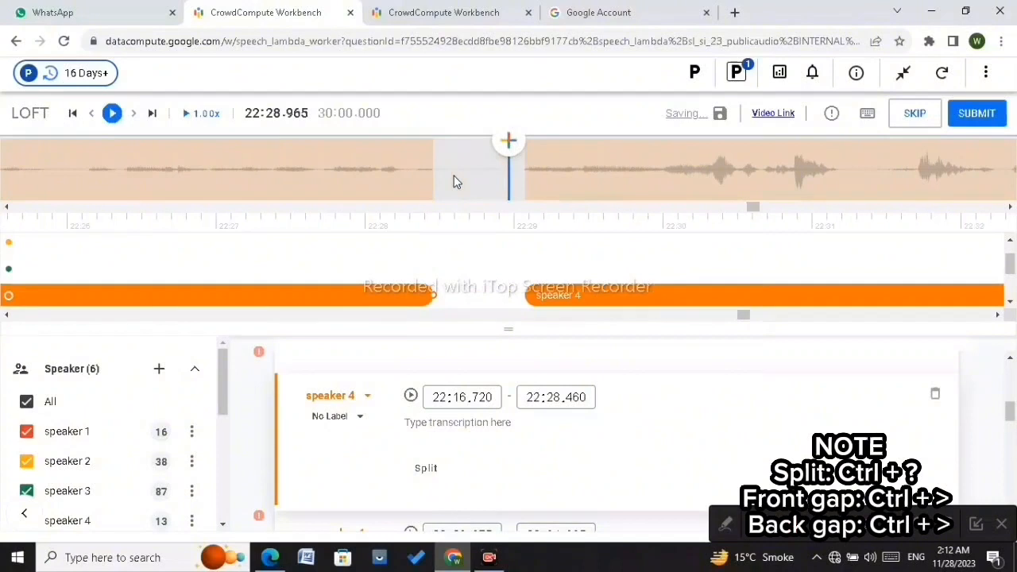
click(497, 295)
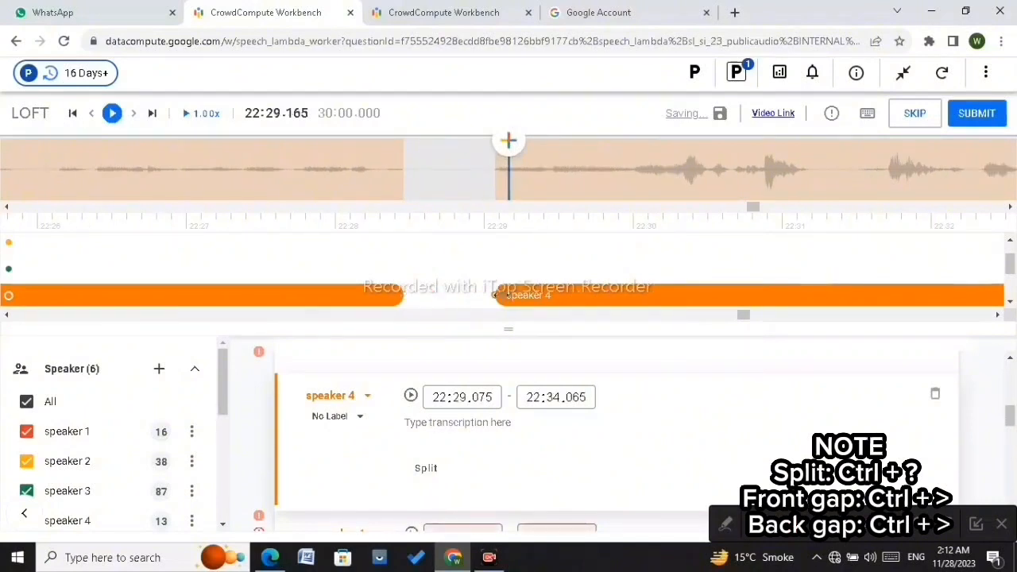
drag(496, 295, 493, 294)
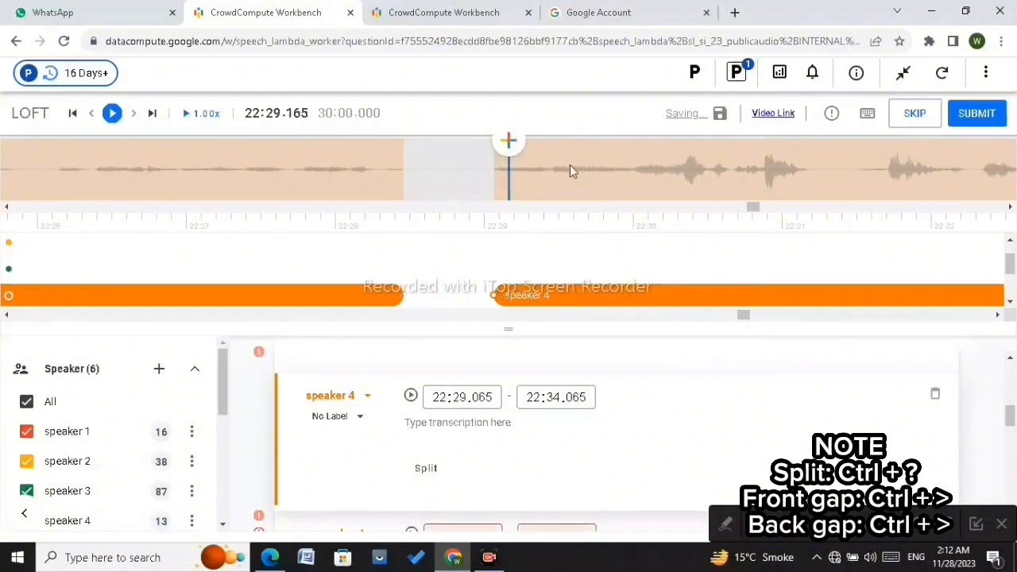
Step: Scroll along the timeline from about 22:34 to 22:58 to find the next long segment
scroll(570, 168, right, 5)
scroll(570, 165, right, 8)
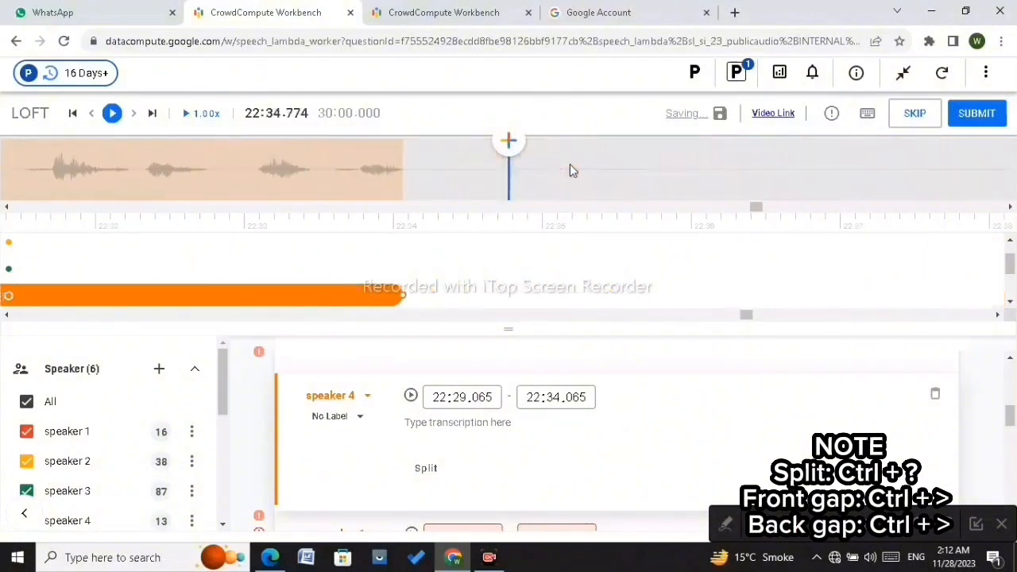
scroll(570, 166, right, 7)
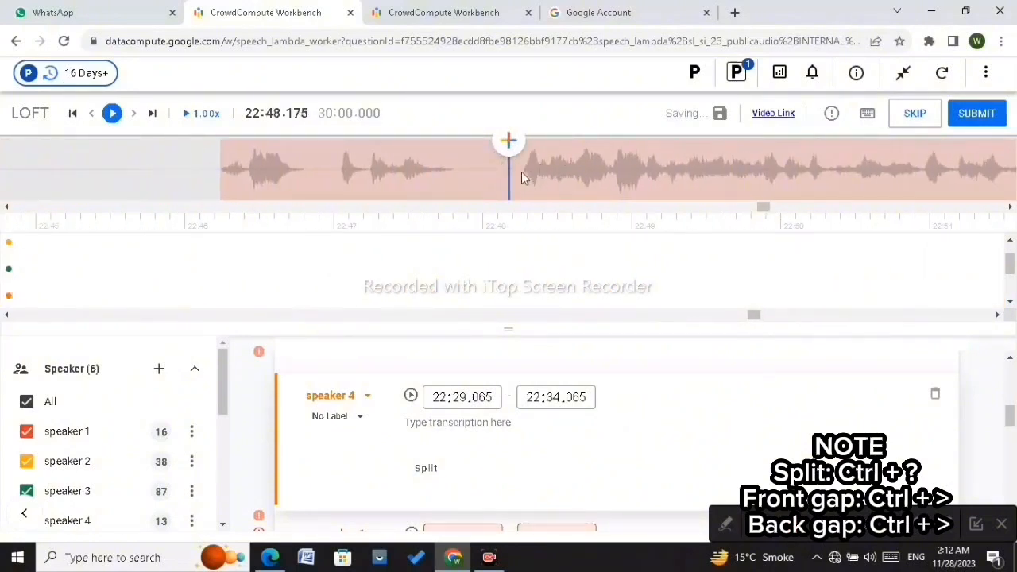
scroll(522, 169, right, 1)
scroll(522, 169, left, 1)
scroll(522, 169, right, 2)
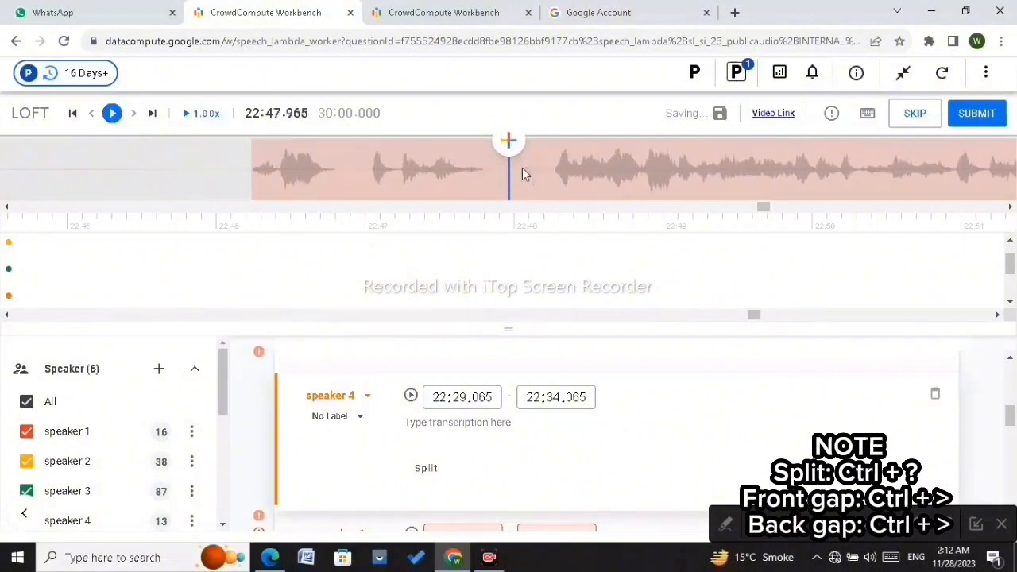
scroll(522, 169, right, 10)
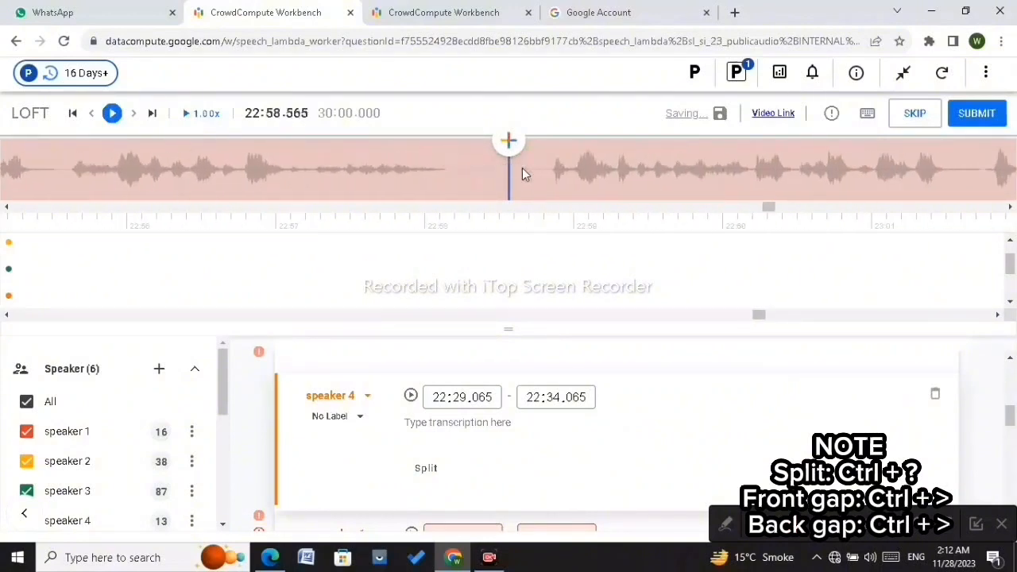
Step: Split the speaker 1 segment at about 22:58.85 and pull the earlier part's end back to 22:58.145
click(491, 170)
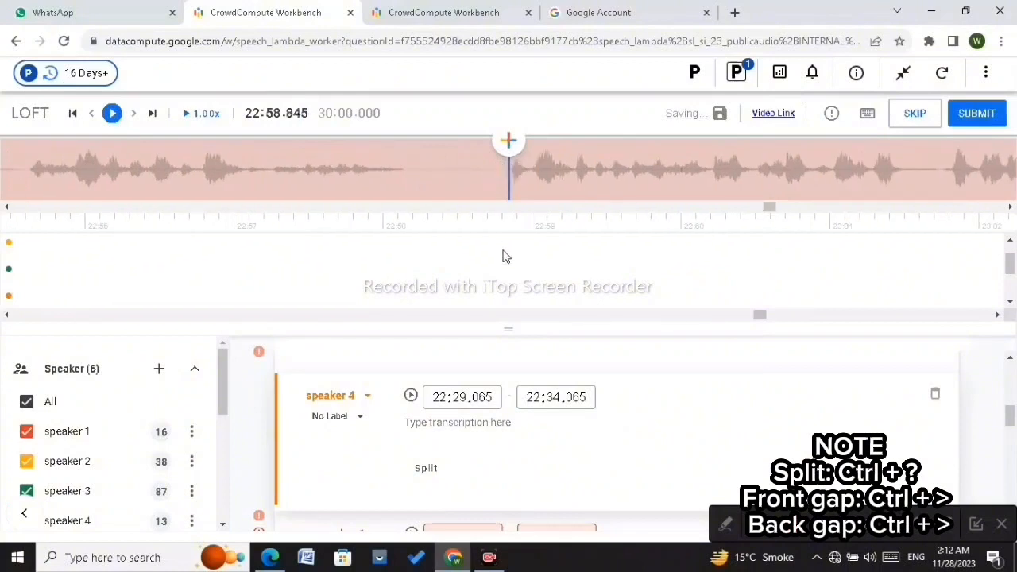
click(494, 259)
scroll(494, 259, up, 1)
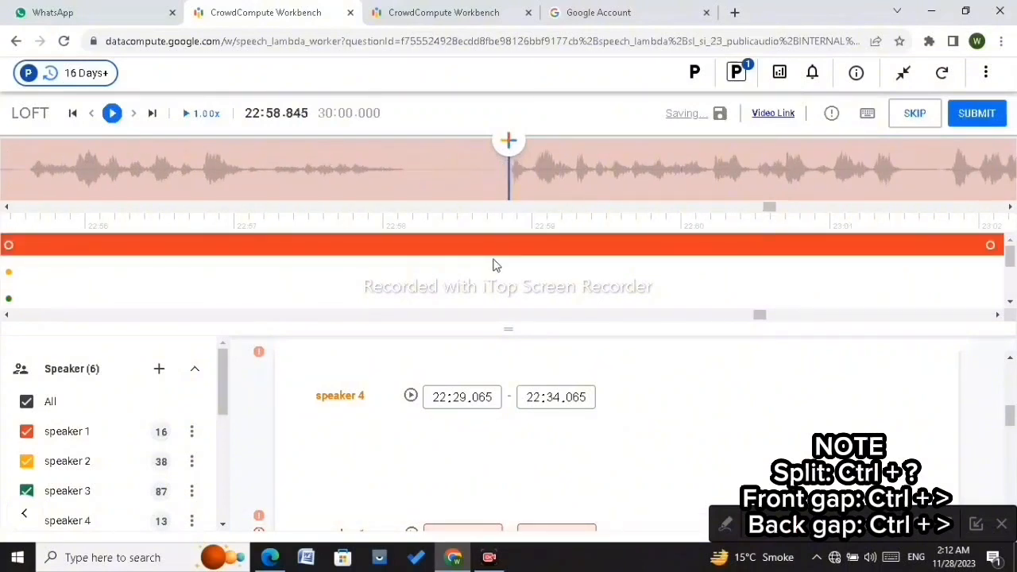
click(492, 247)
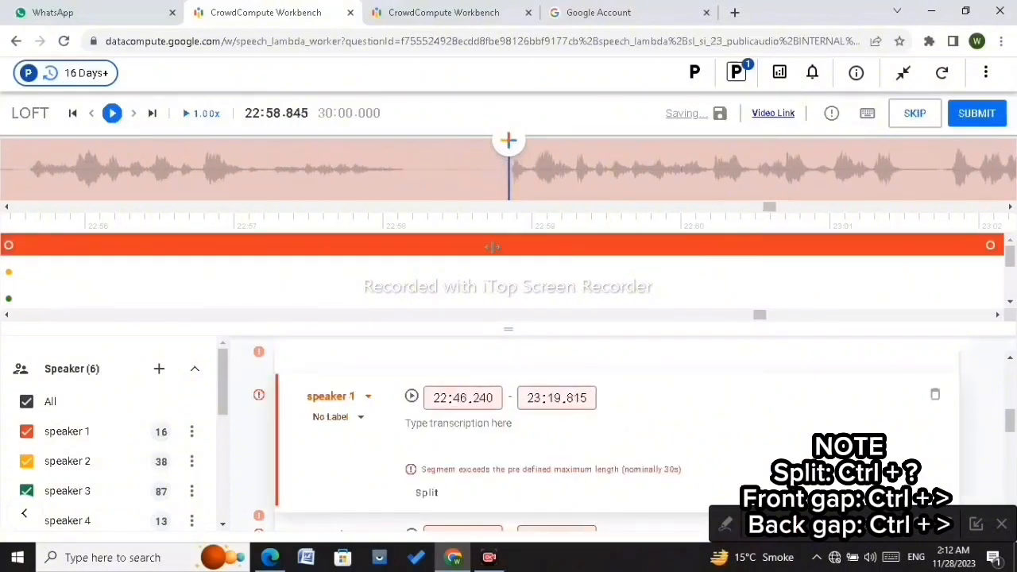
key(ctrl+question)
drag(505, 246, 405, 258)
Step: Advance to about 23:12.84, split the speaker 1 segment, and pull the earlier part's end back to 23:12.160
key(ctrl+period)
key(ctrl+period)
key(ctrl+period)
key(ctrl+period)
key(ctrl+period)
key(ctrl+period)
key(ctrl+period)
key(ctrl+period)
key(ctrl+period)
key(ctrl+period)
key(ctrl+period)
key(ctrl+period)
key(ctrl+period)
key(ctrl+period)
key(ctrl+period)
key(ctrl+period)
key(ctrl+period)
key(ctrl+period)
key(ctrl+period)
key(ctrl+period)
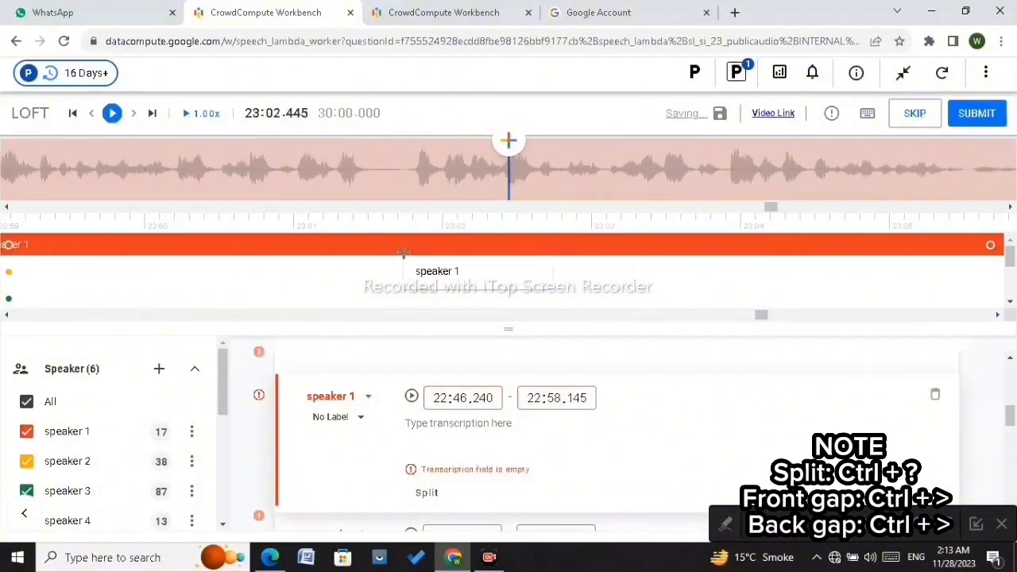
key(ctrl+period)
key(ctrl+period)
key(ctrl+period)
key(ctrl+period)
key(ctrl+period)
key(ctrl+period)
key(ctrl+period)
key(ctrl+period)
key(ctrl+period)
key(ctrl+period)
key(ctrl+period)
key(ctrl+period)
key(ctrl+period)
key(ctrl+period)
key(ctrl+period)
key(ctrl+period)
key(ctrl+period)
key(ctrl+period)
key(ctrl+period)
key(ctrl+period)
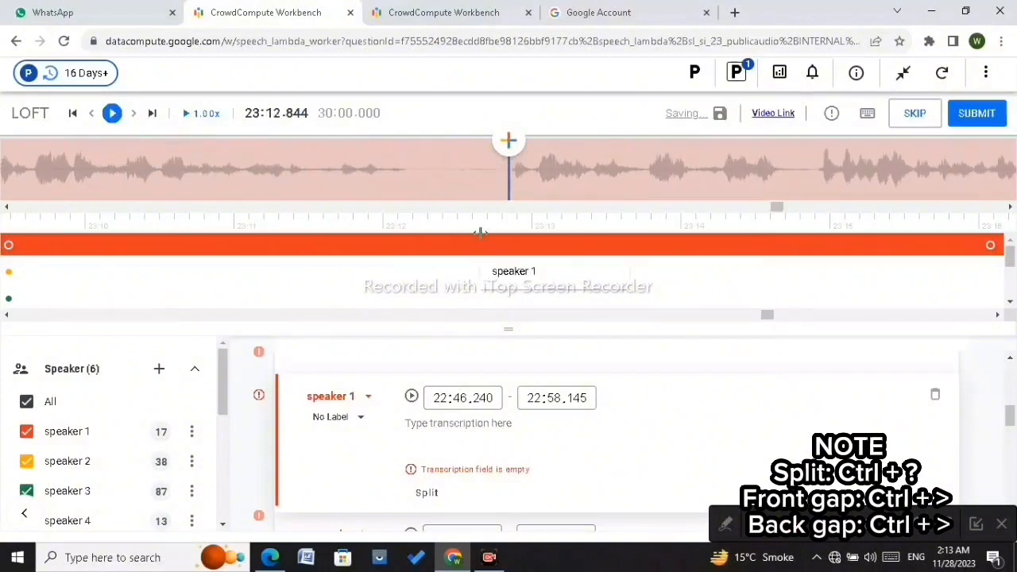
key(ctrl+slash)
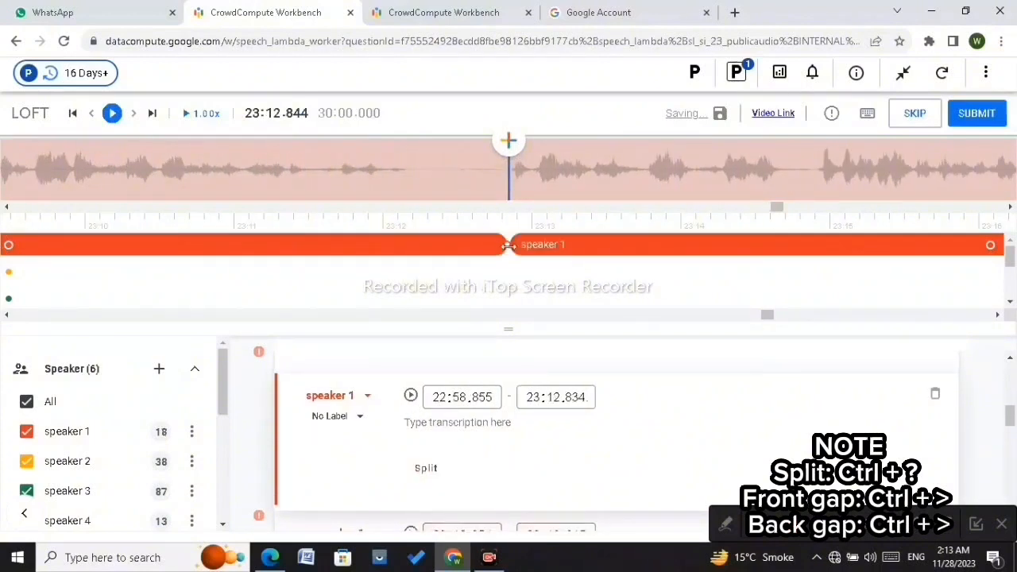
drag(506, 245, 408, 261)
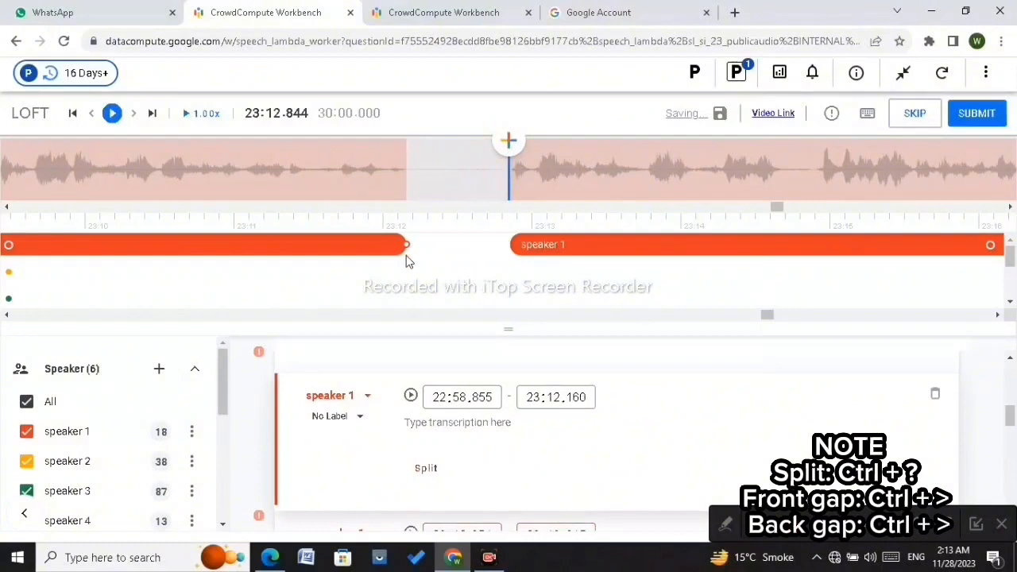
key(Left)
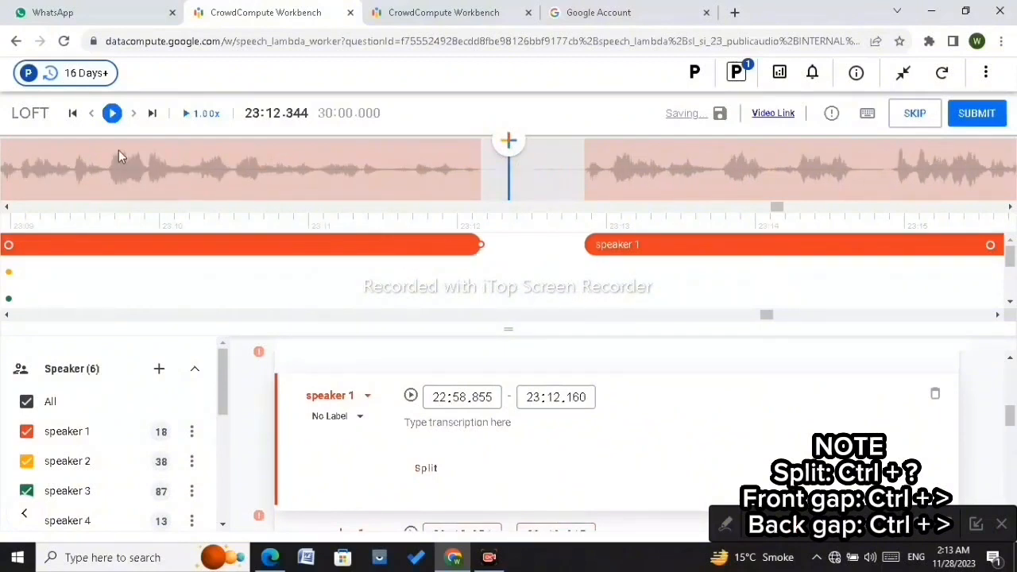
click(113, 114)
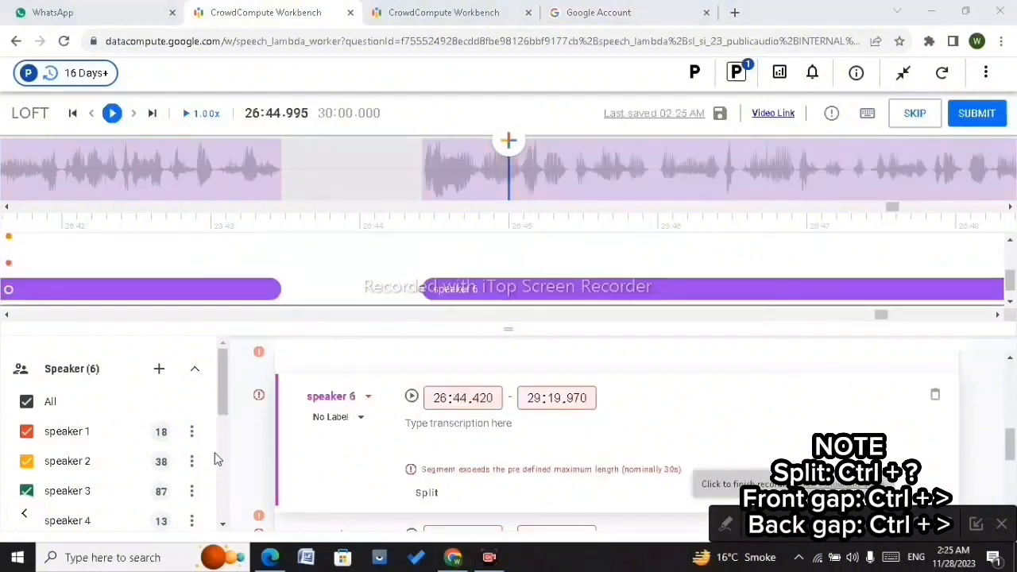
Step: Step through and play the speaker 6 audio from about 26:45 to 26:54 to find a pause
drag(224, 406, 209, 442)
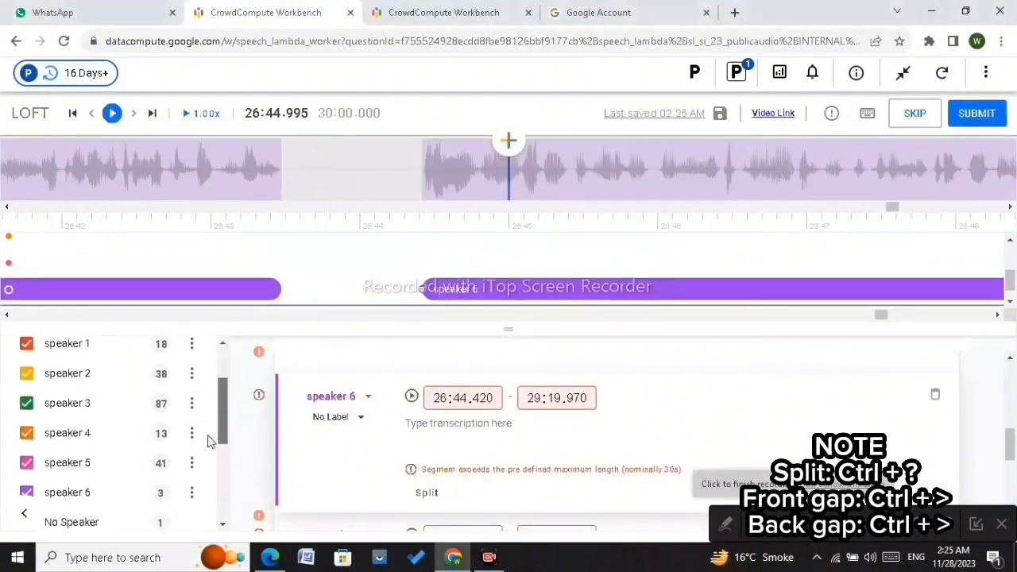
click(385, 186)
key(Right)
key(Right)
key(Right)
key(Right)
key(Right)
key(Right)
key(Right)
key(Right)
key(Right)
key(Right)
key(Right)
key(Right)
key(Right)
key(Right)
key(Right)
key(Right)
key(Right)
key(Right)
key(Right)
key(Right)
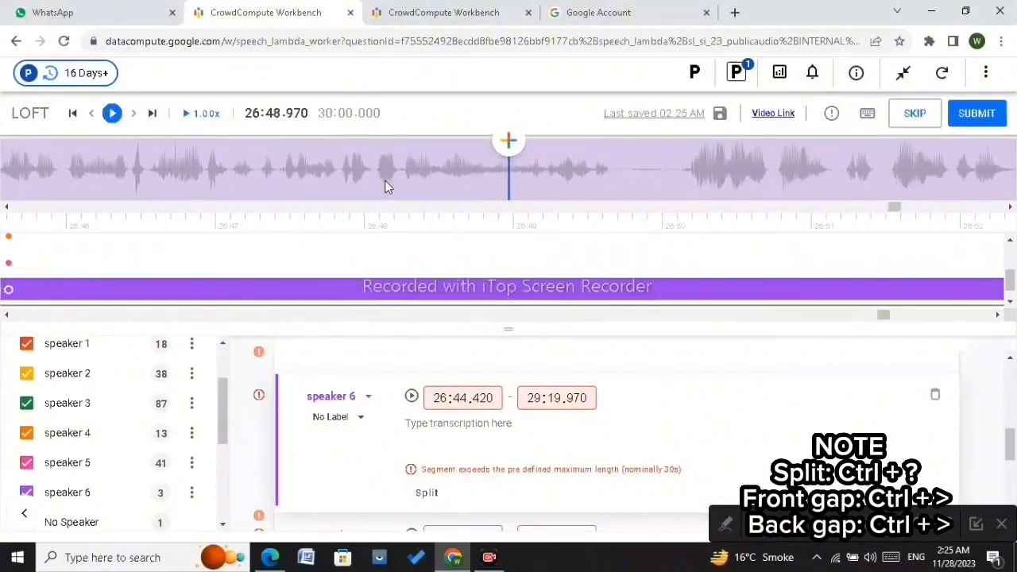
key(Right)
key(Right)
key(Right)
key(Right)
key(Right)
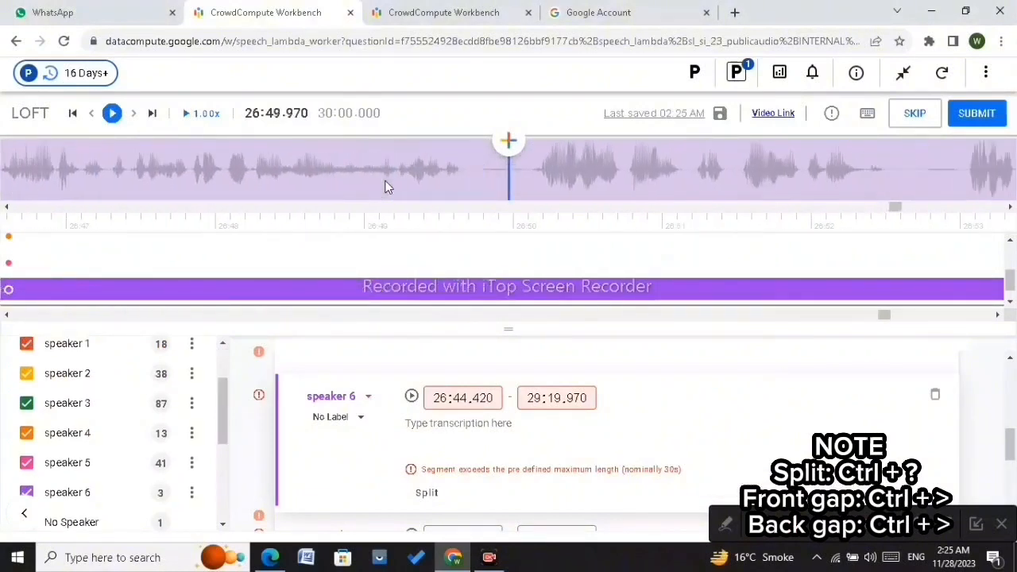
click(528, 168)
key(Left)
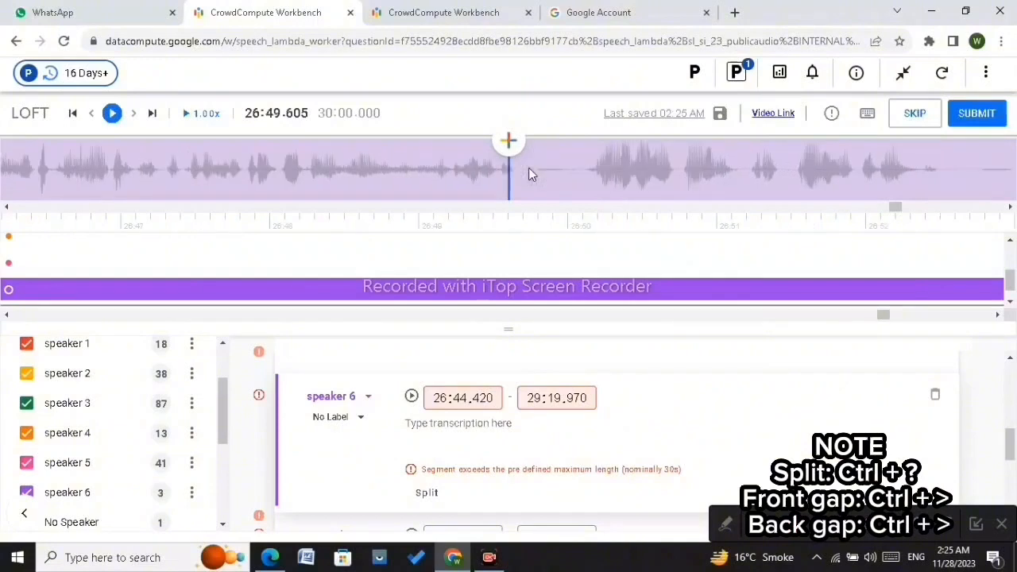
key(Right)
key(Right)
key(Right)
key(Right)
key(Right)
key(Right)
key(Right)
key(Right)
key(Right)
key(Right)
key(Right)
key(Right)
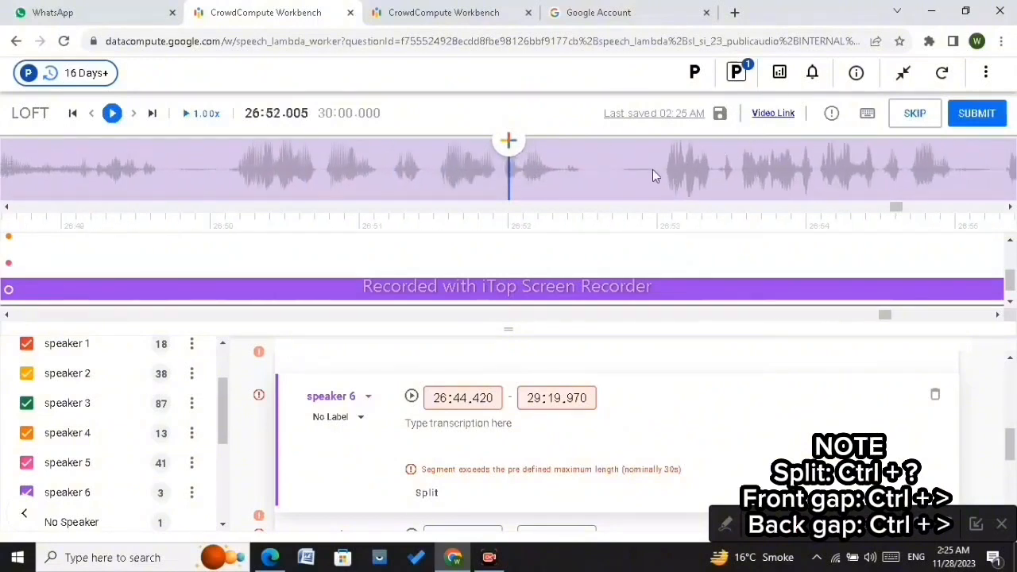
key(Right)
key(Right)
key(Right)
key(Right)
key(Right)
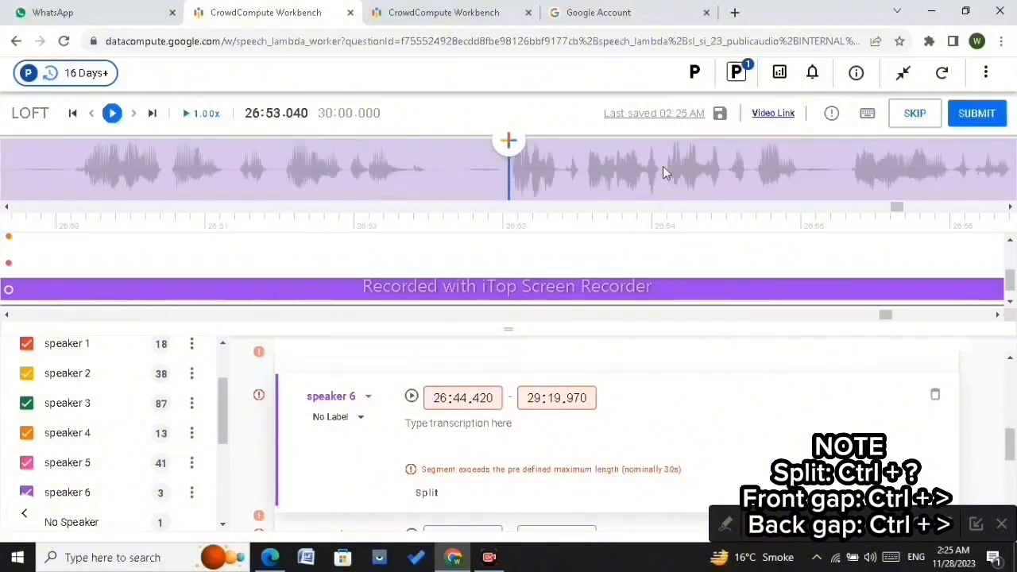
key(Left)
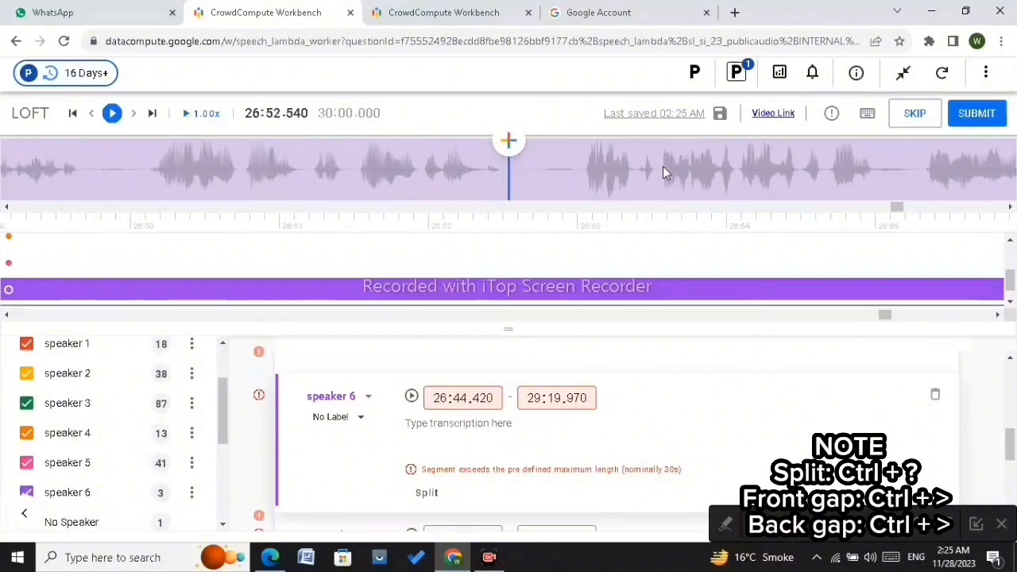
click(112, 113)
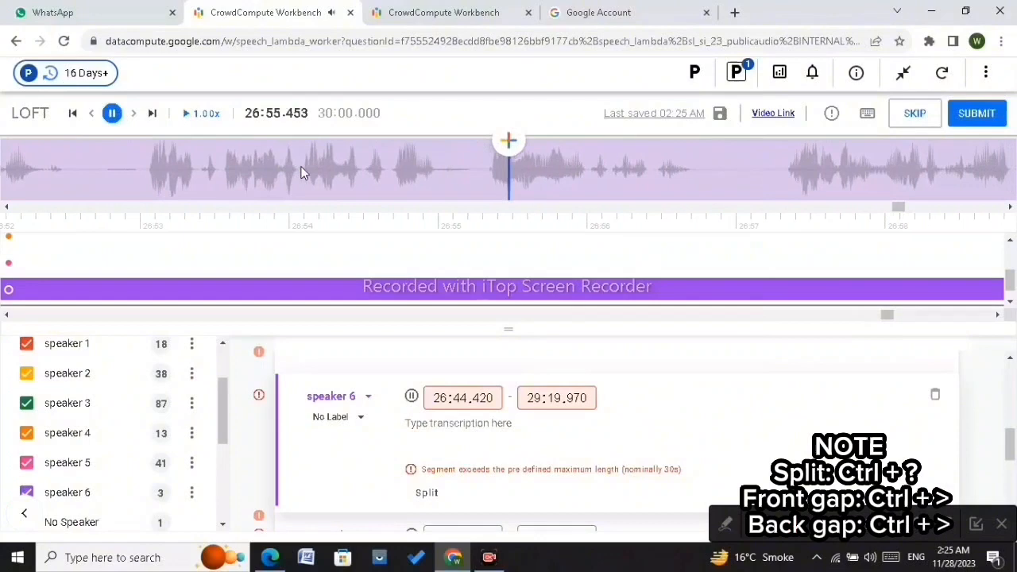
click(302, 170)
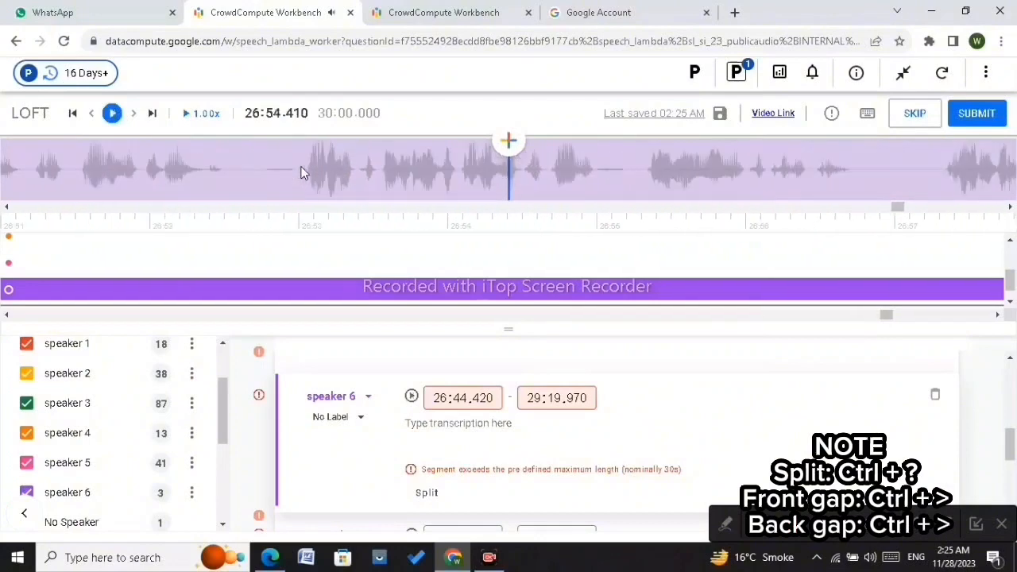
click(307, 171)
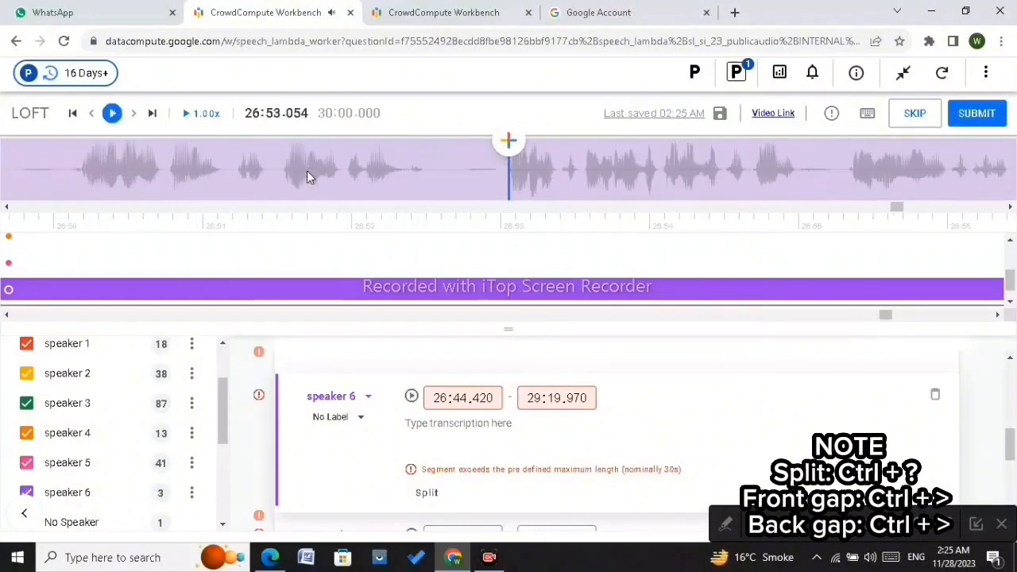
Step: Split the speaker 6 segment at about 26:53.85 and pull the earlier part's end back into the pause
scroll(308, 171, up, 5)
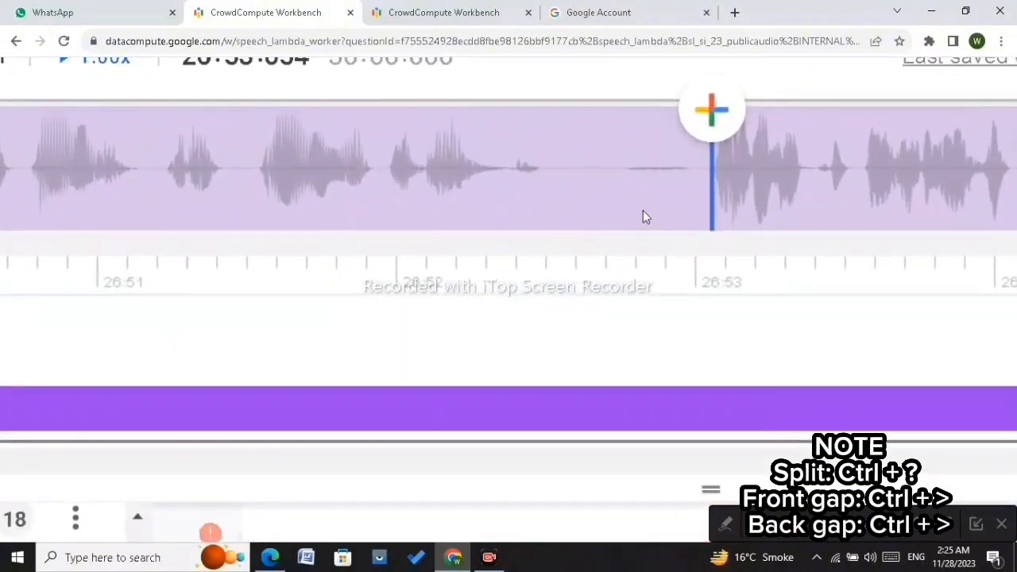
click(643, 211)
click(781, 169)
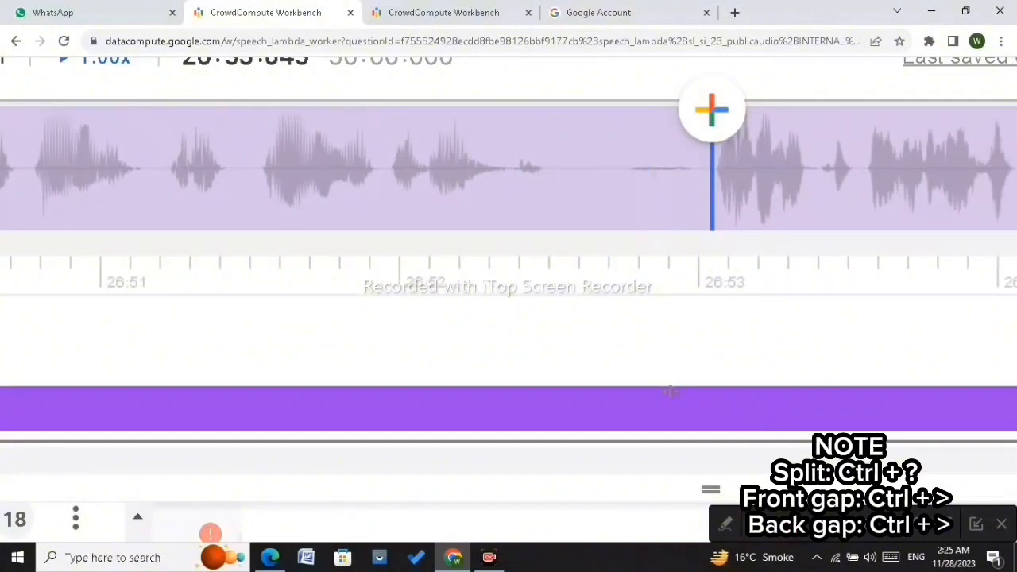
key(ctrl+shift+slash)
drag(706, 409, 544, 411)
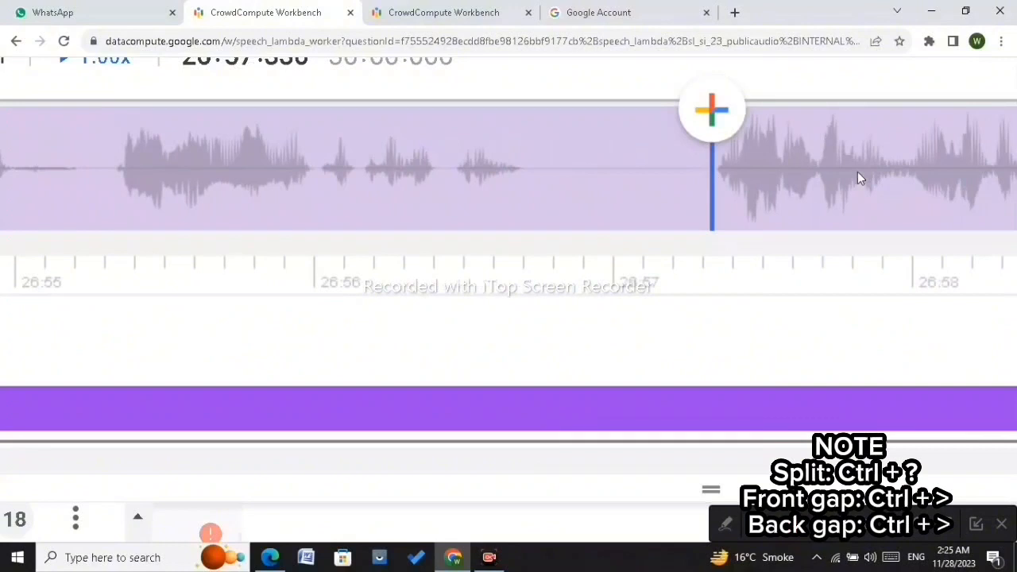
Step: Split the speaker 6 segment at 26:57.336 and pull the earlier part's end back
key(Left)
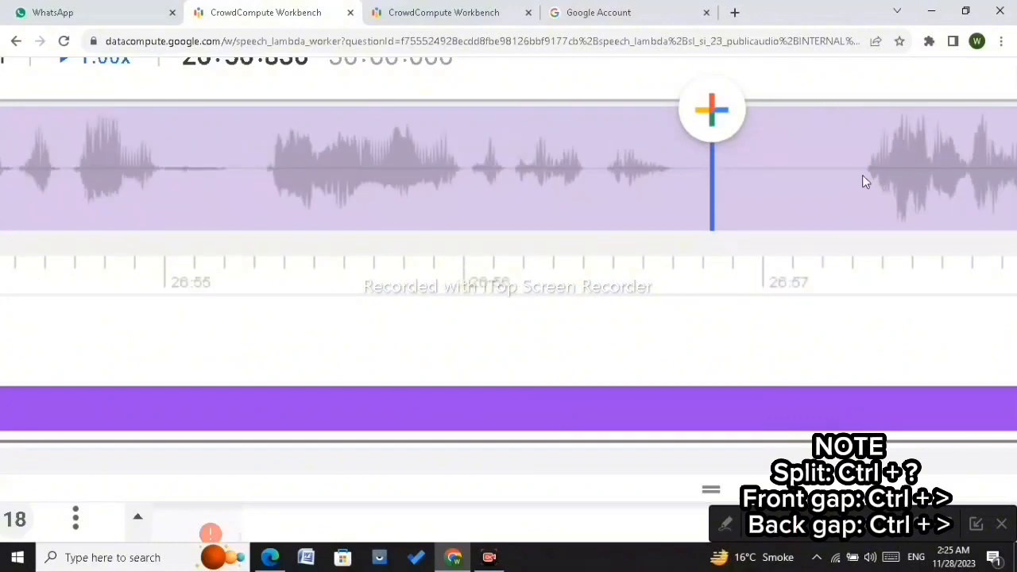
key(Right)
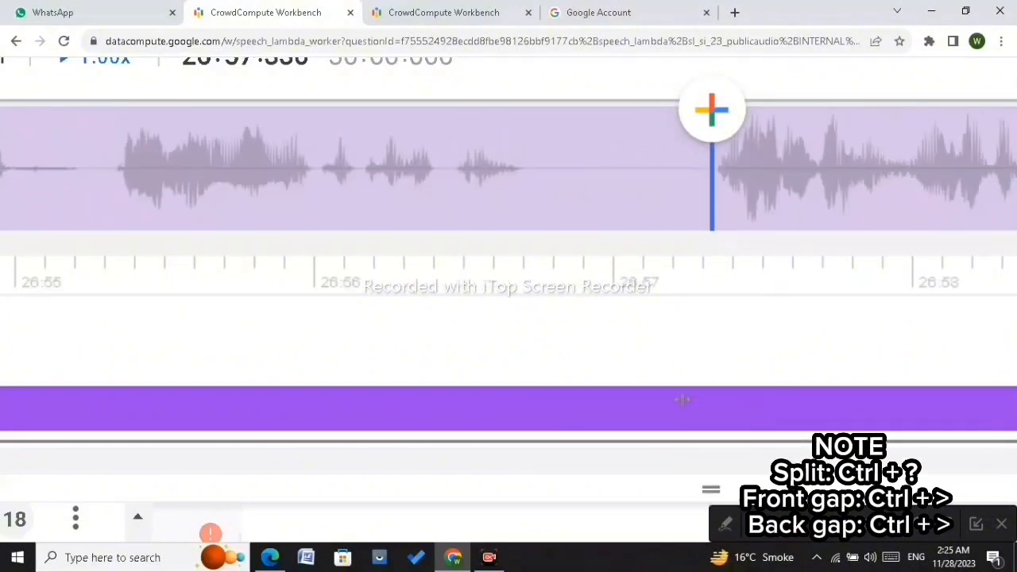
key(ctrl+slash)
drag(703, 408, 522, 405)
Step: Advance to about 27:04.94, split the speaker 6 segment, and pull the earlier part's end back
key(Right)
key(Right)
key(Right)
key(Right)
key(Right)
key(Right)
key(Right)
key(Right)
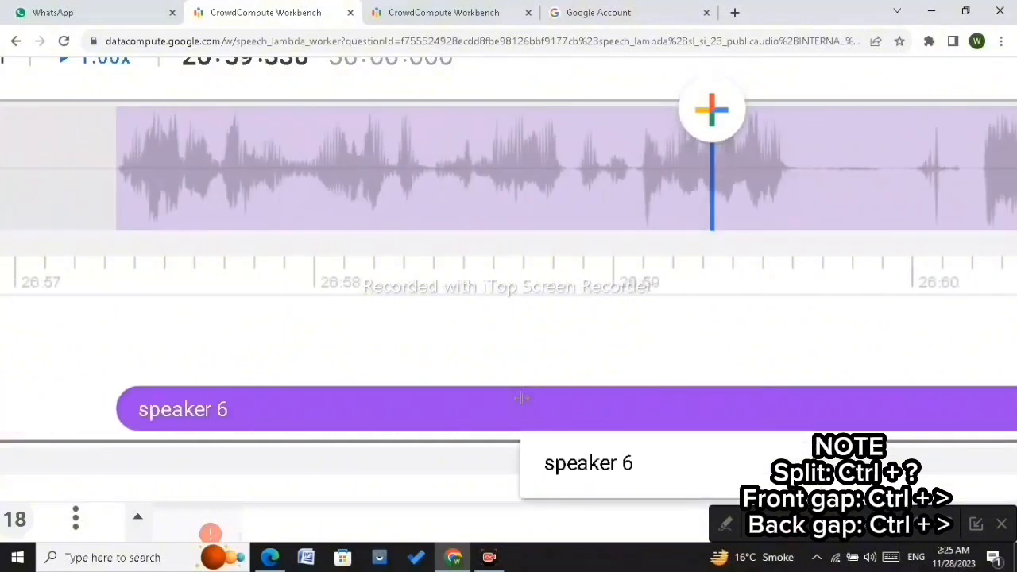
key(Right)
key(Right)
key(Right)
key(Right)
key(Right)
key(Right)
key(Right)
key(Right)
key(Right)
key(Right)
key(Right)
key(Right)
key(Right)
key(Right)
key(Right)
key(Right)
key(Right)
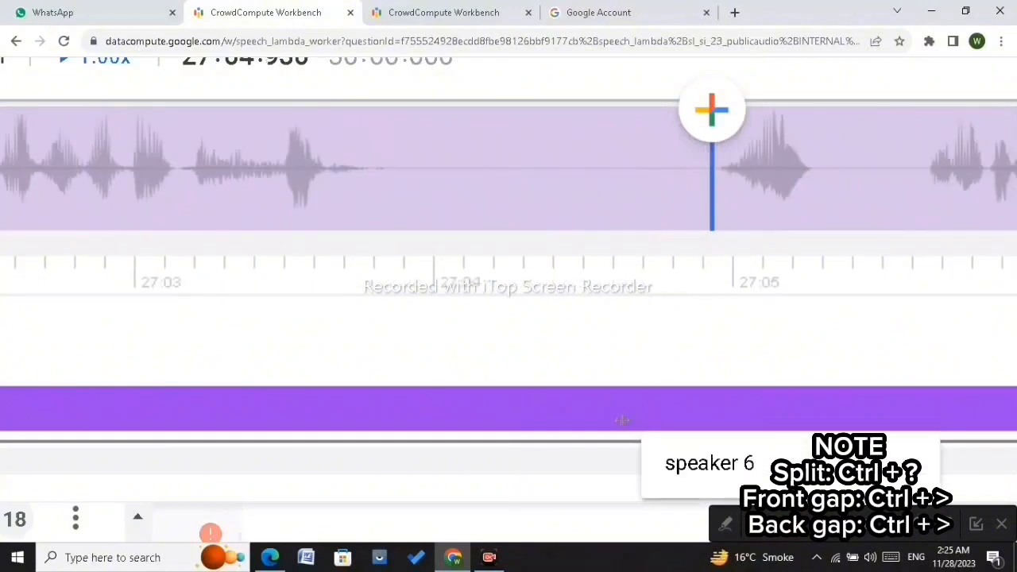
key(ctrl+shift+slash)
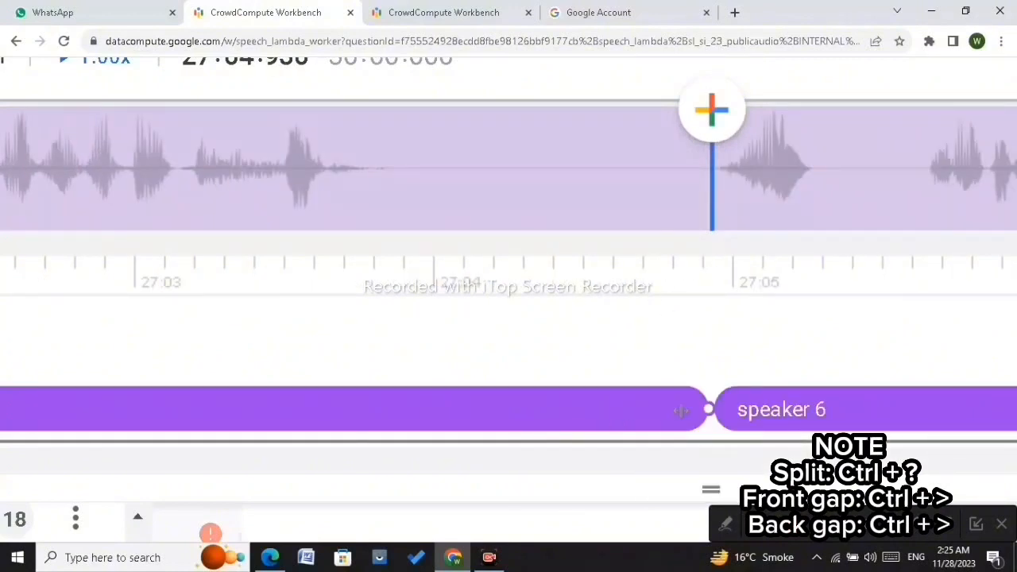
drag(707, 410, 389, 429)
Step: Advance to about 27:07.3, split the speaker 6 segment, and pull the earlier part's end back to about 27:06.3
key(Right)
key(Right)
key(Right)
key(Right)
key(Right)
key(Right)
key(Right)
key(Right)
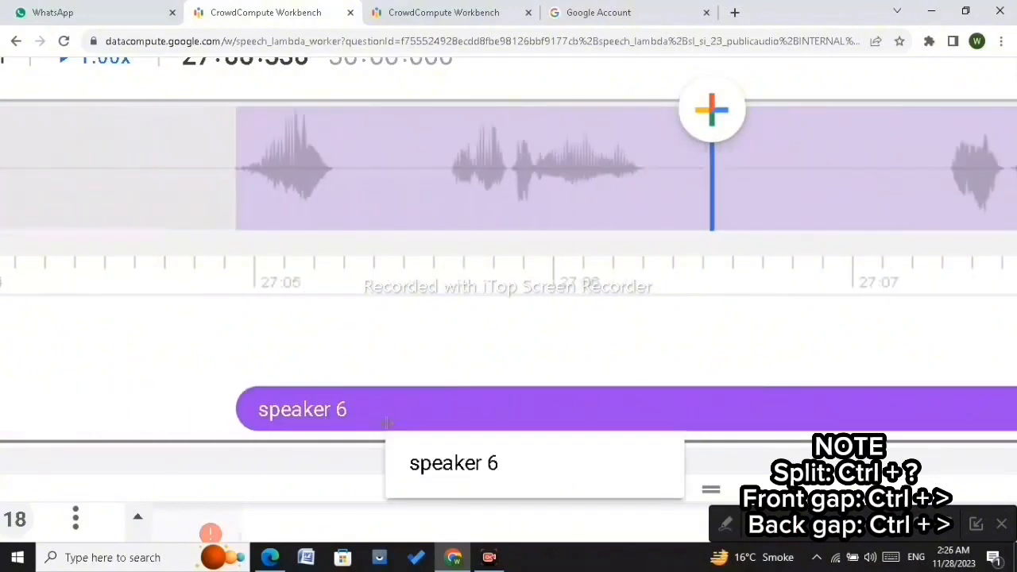
key(Right)
key(Right)
key(Right)
key(Right)
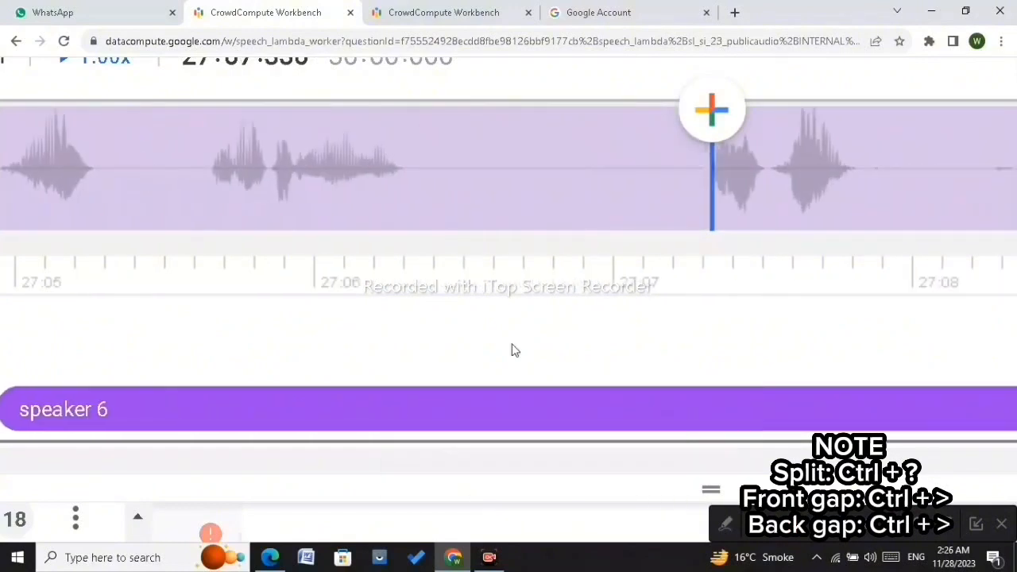
click(677, 191)
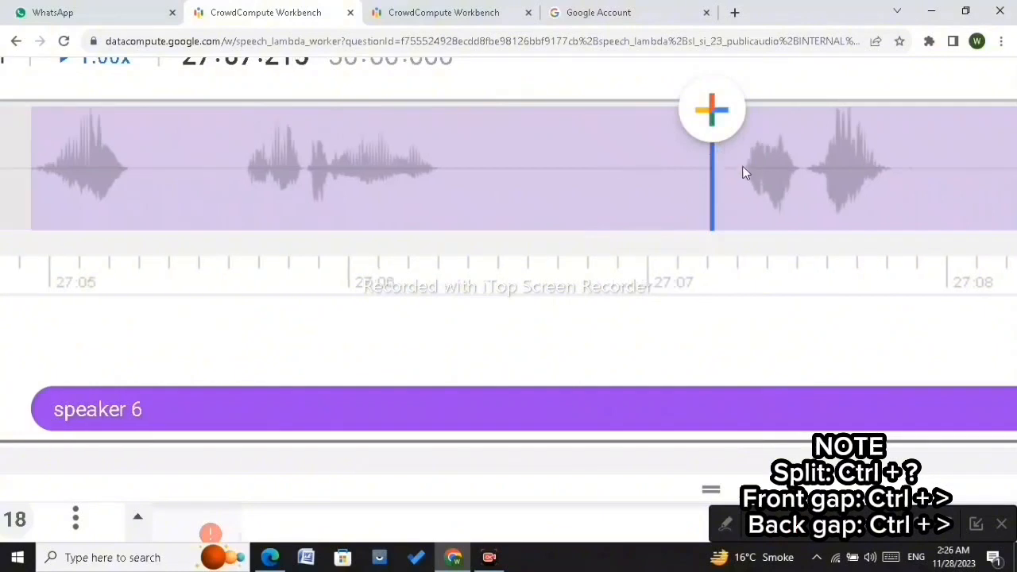
click(742, 166)
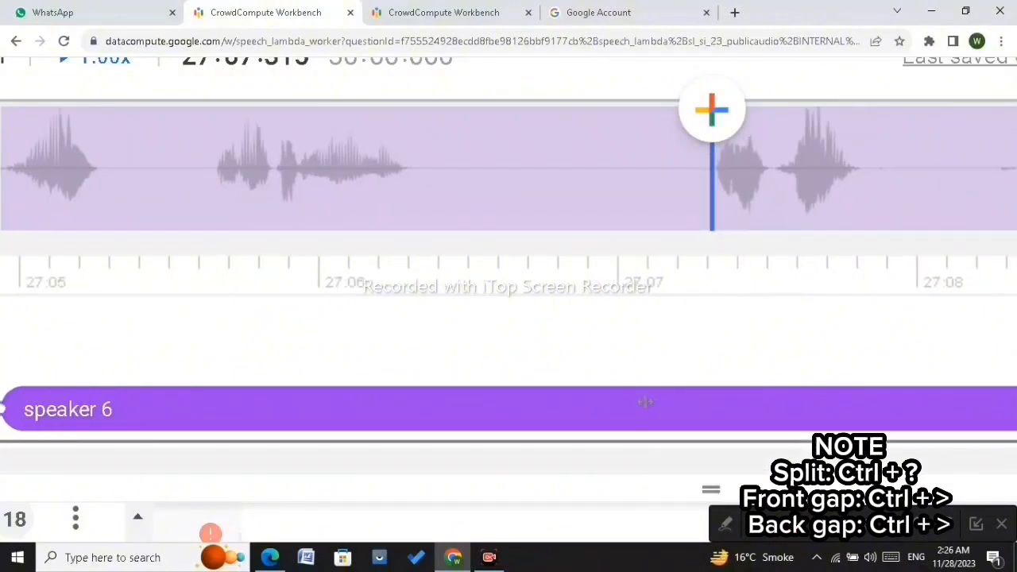
key(ctrl+shift+slash)
drag(710, 409, 410, 442)
Step: Play around 27:08, split the speaker 6 segment at about 27:08.6, and pull the earlier part's end back to about 27:07.7
key(Right)
key(Right)
key(Right)
key(Right)
key(Right)
key(Right)
key(Right)
key(Right)
key(Right)
key(Right)
key(Right)
key(Right)
key(Right)
key(Right)
key(Right)
key(Right)
key(Right)
key(Right)
key(Right)
key(Right)
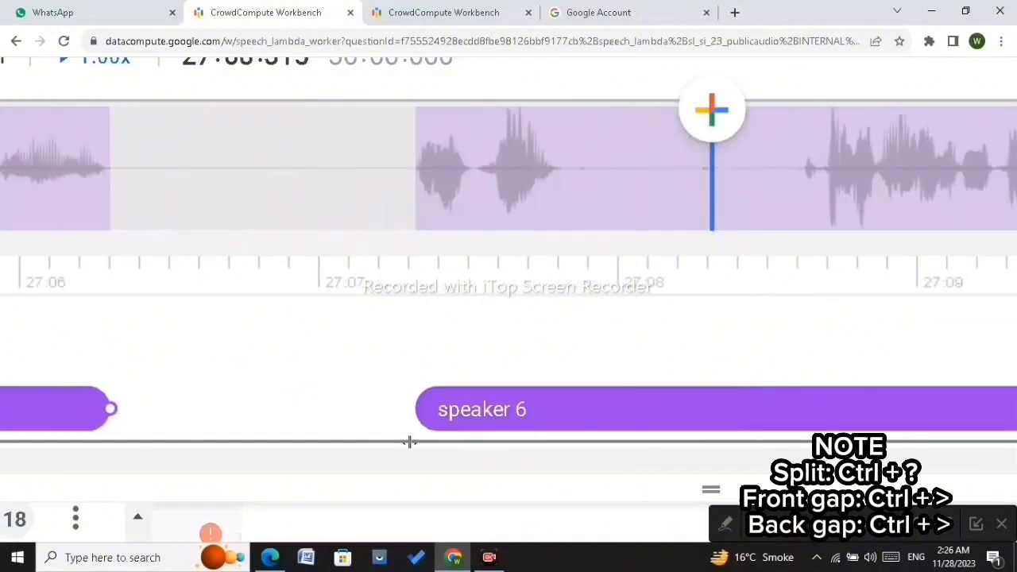
click(382, 169)
key(Left)
key(Left)
key(Left)
key(Left)
key(Left)
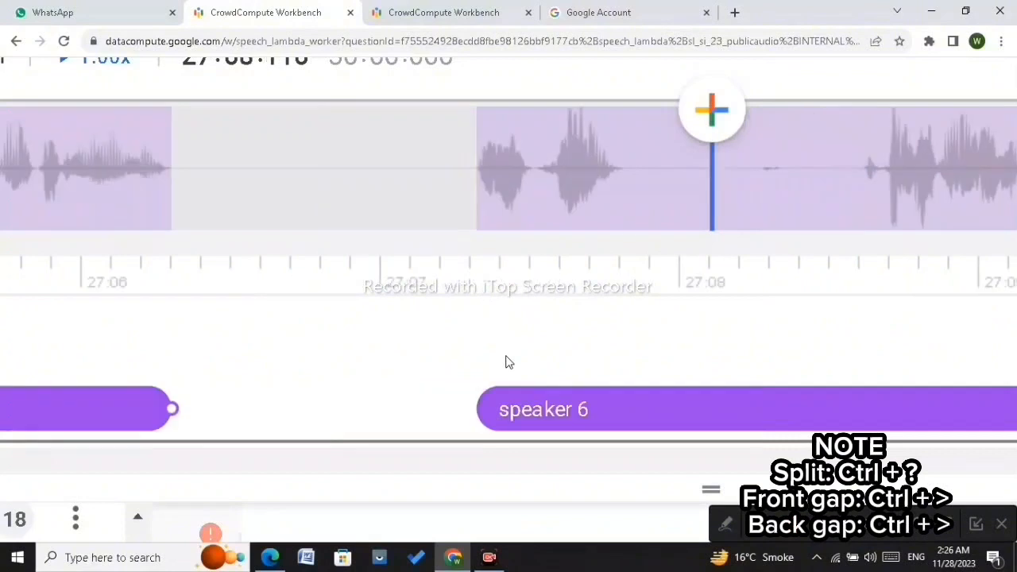
scroll(488, 218, down, 3)
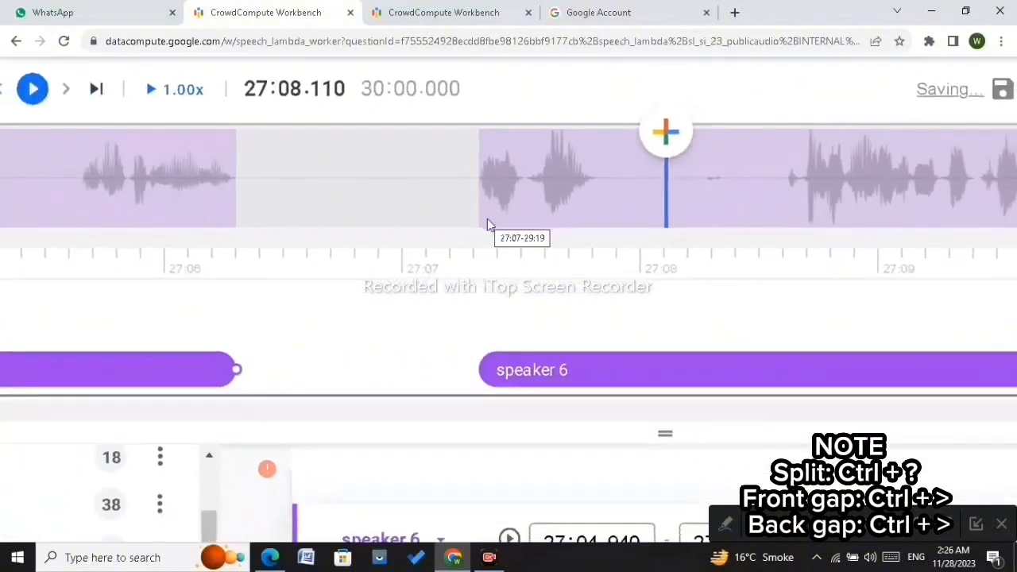
click(48, 112)
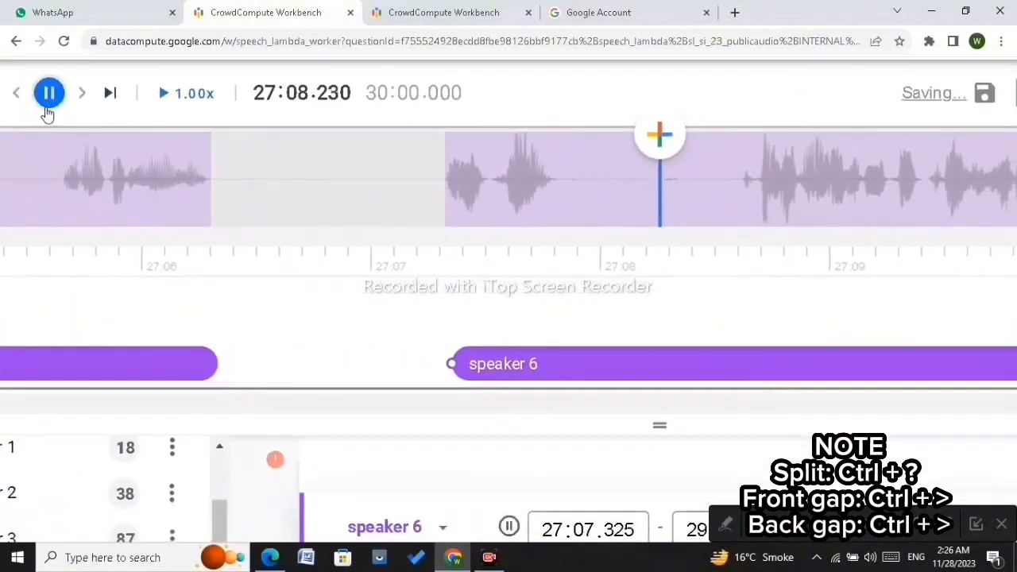
click(48, 112)
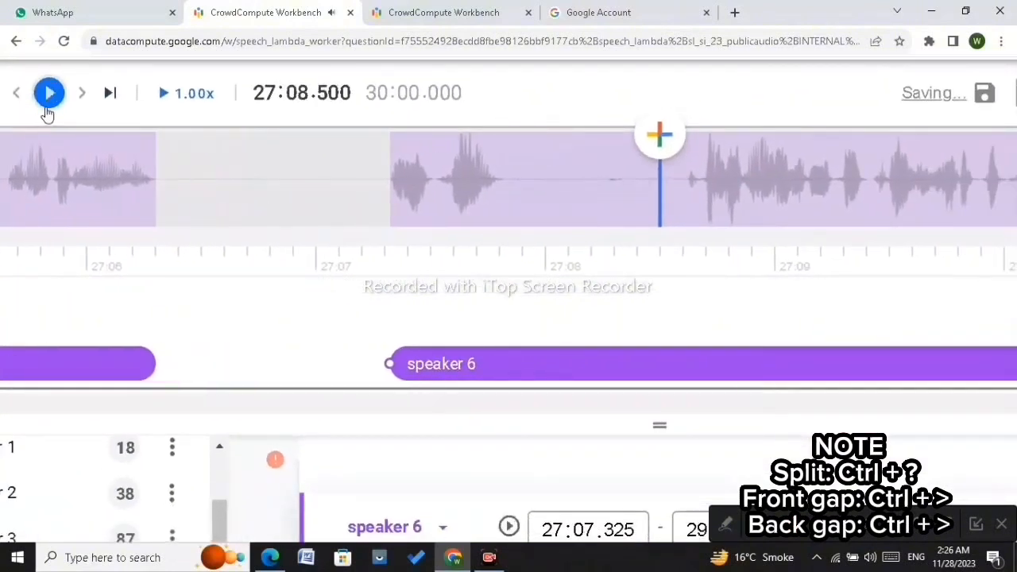
click(683, 182)
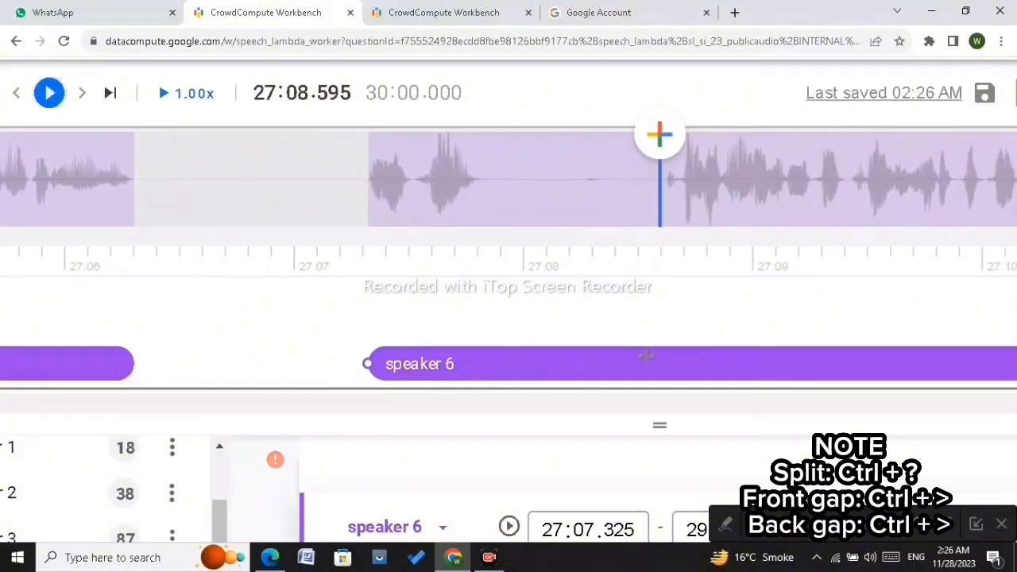
key(ctrl+/)
drag(659, 364, 482, 381)
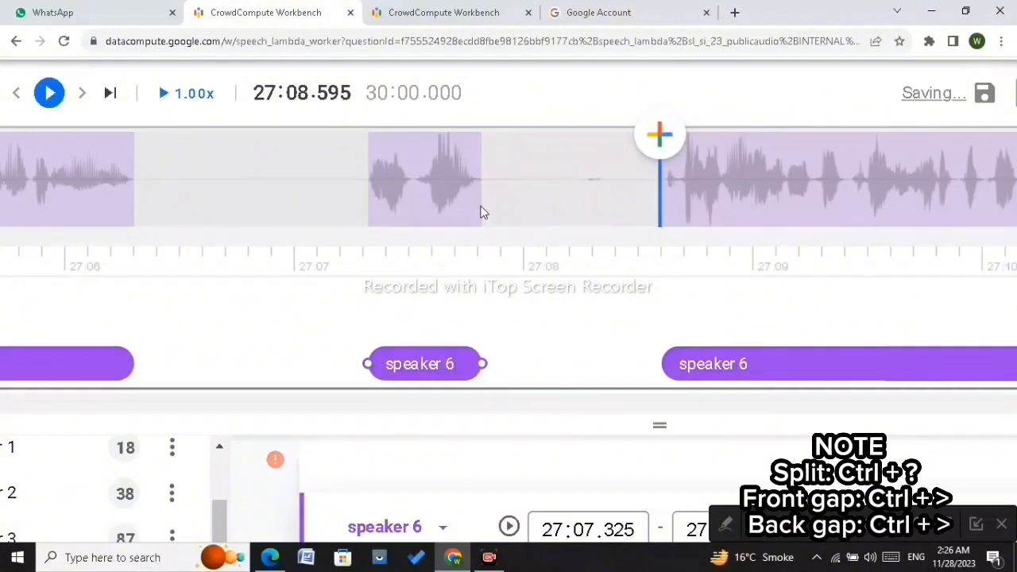
Step: Play through about 27:08–27:11, split the speaker 6 segment at about 27:10.96, and pull the earlier part's end back to about 27:10.3
click(49, 95)
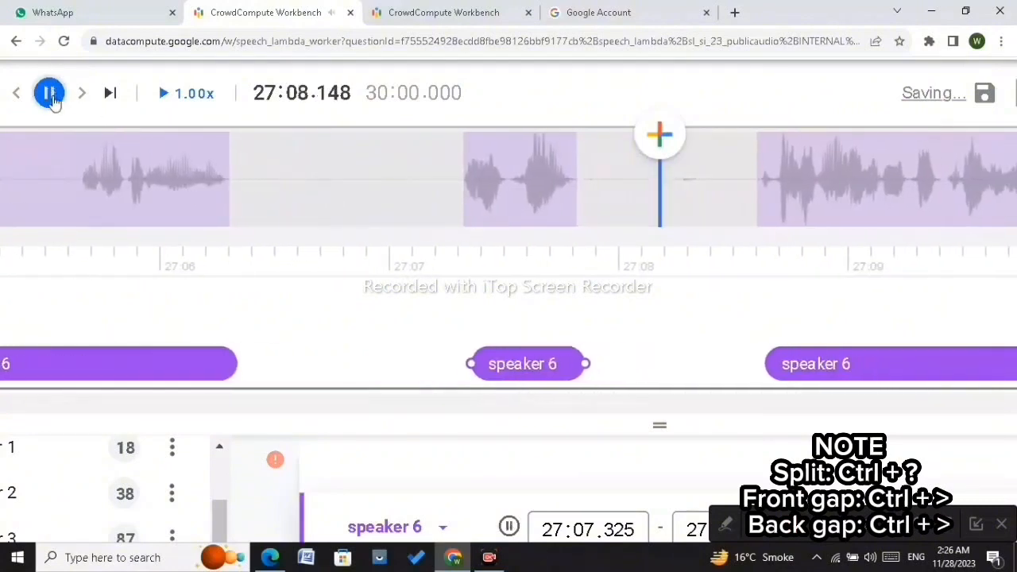
click(52, 97)
scroll(676, 191, down, 3)
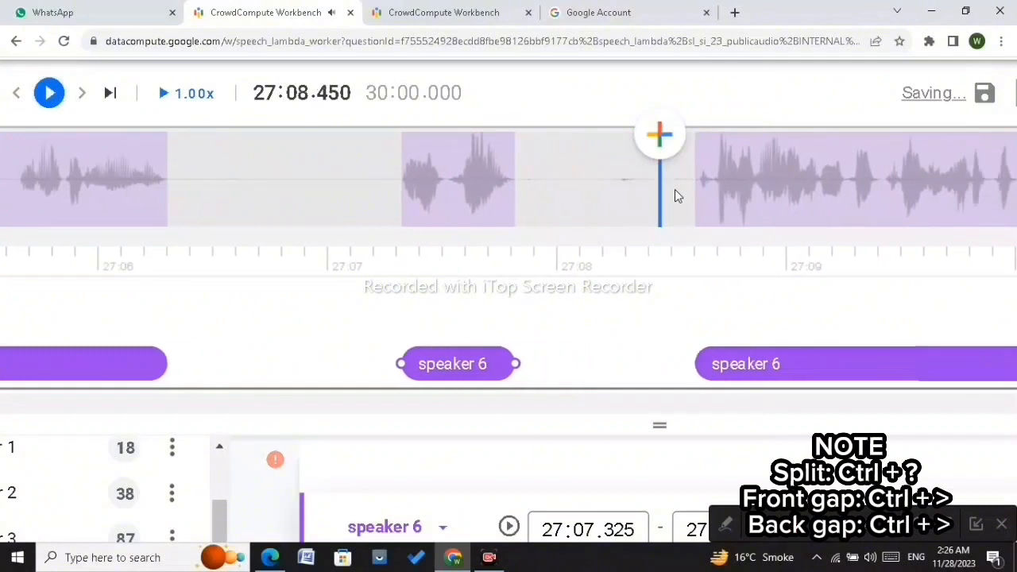
scroll(675, 196, down, 8)
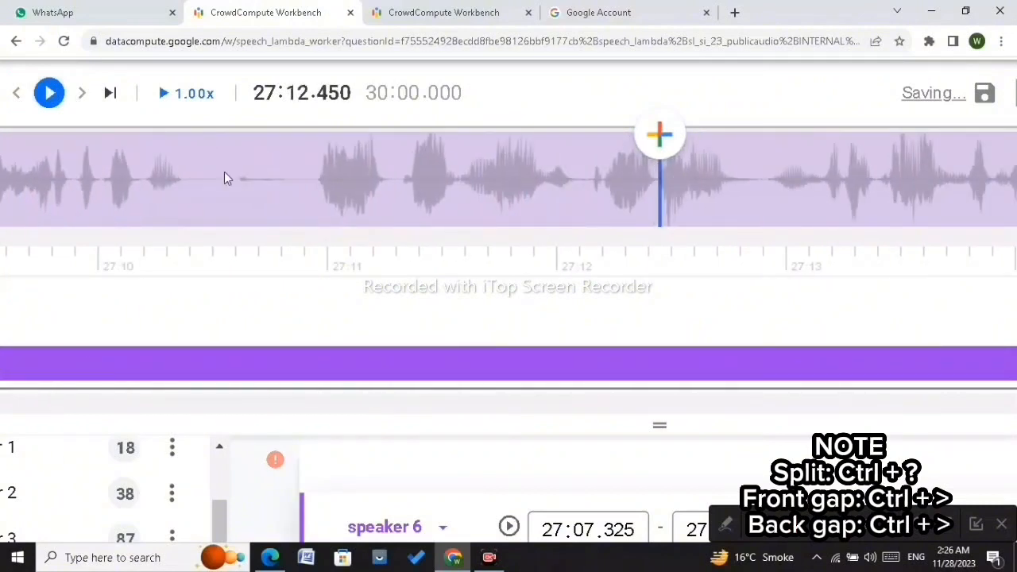
click(224, 178)
click(51, 94)
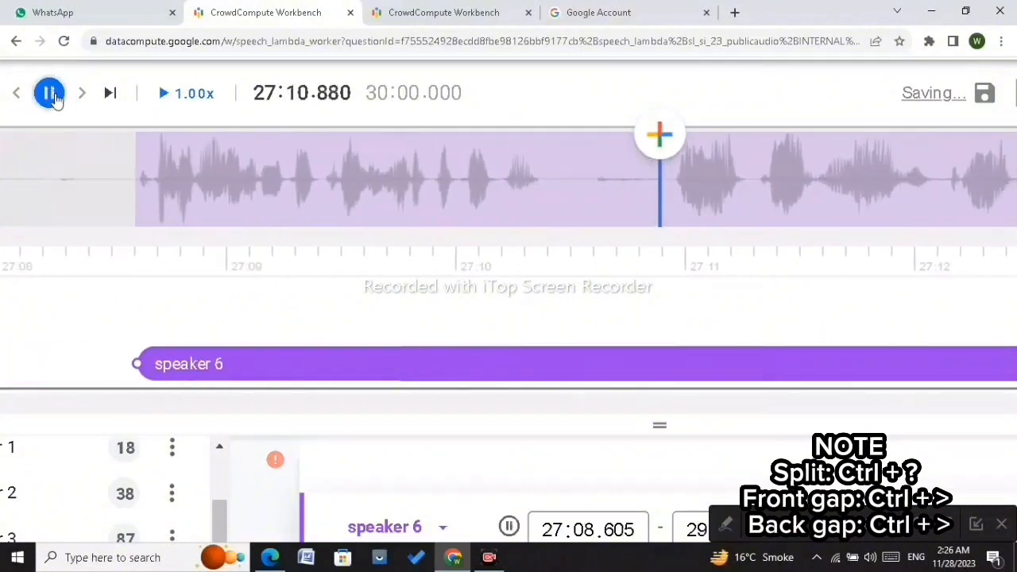
click(51, 95)
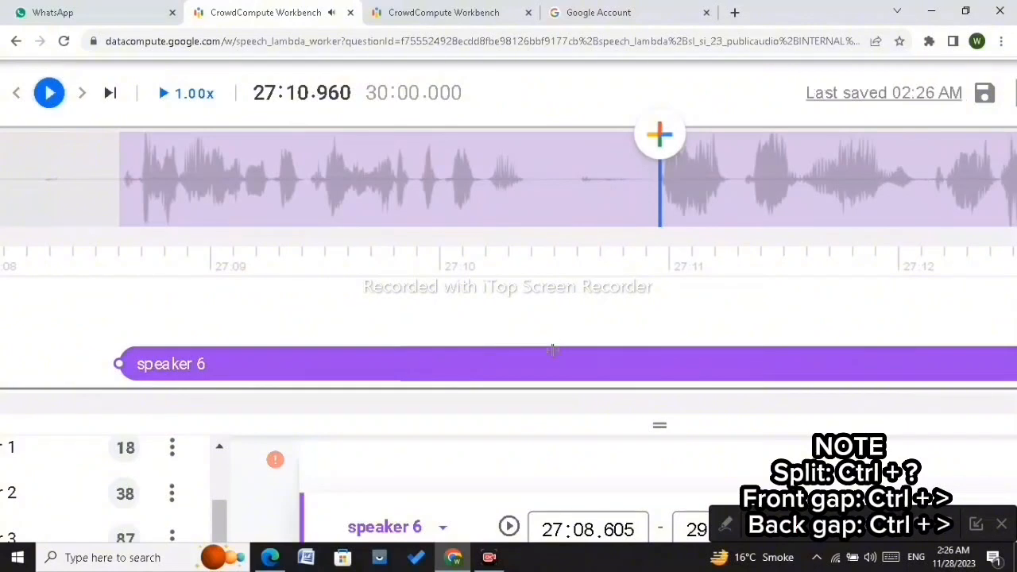
key(ctrl+slash)
key(Left)
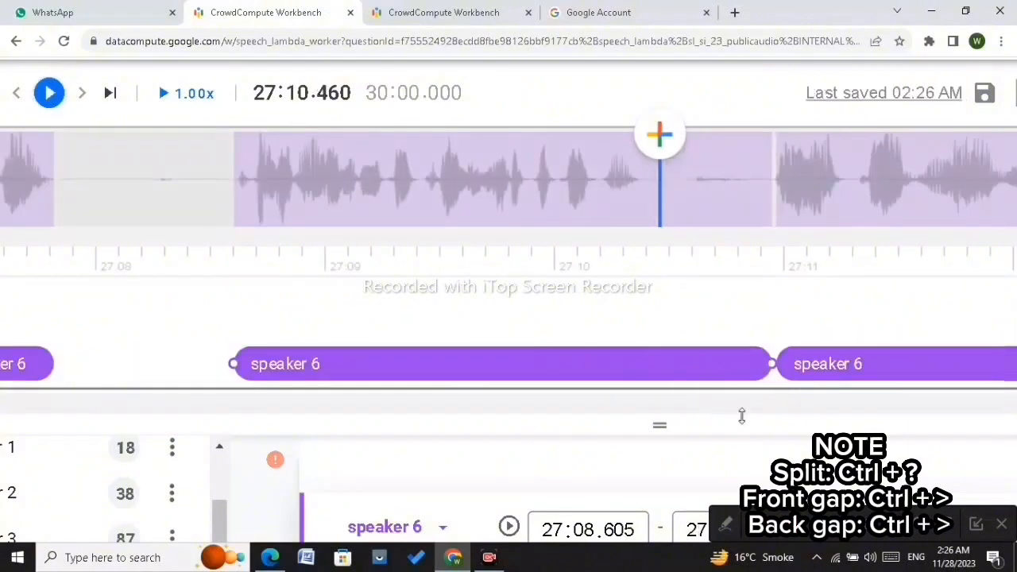
drag(769, 363, 640, 362)
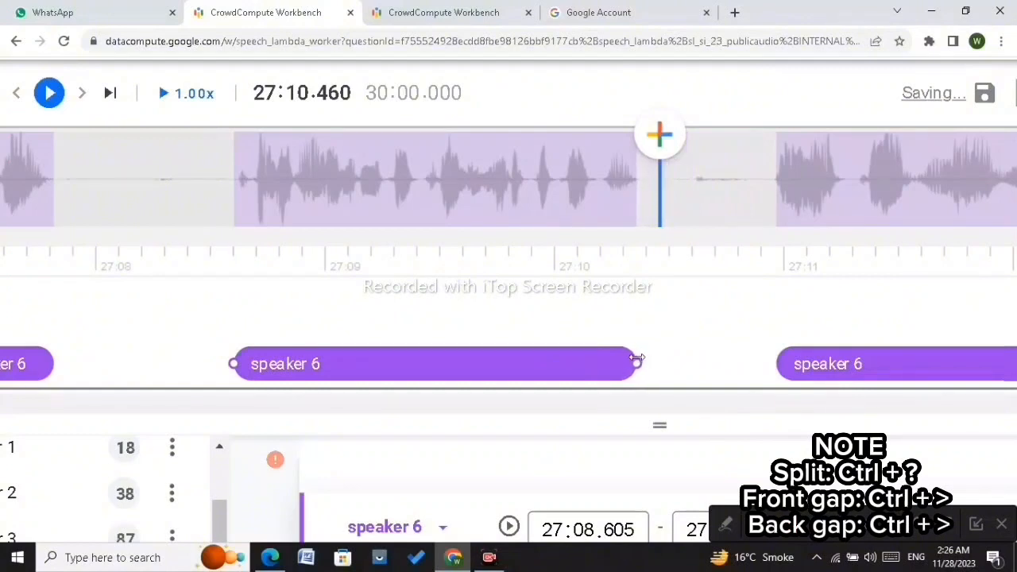
Step: Move the later speaker 6 part's start slightly earlier
scroll(639, 358, up, 3)
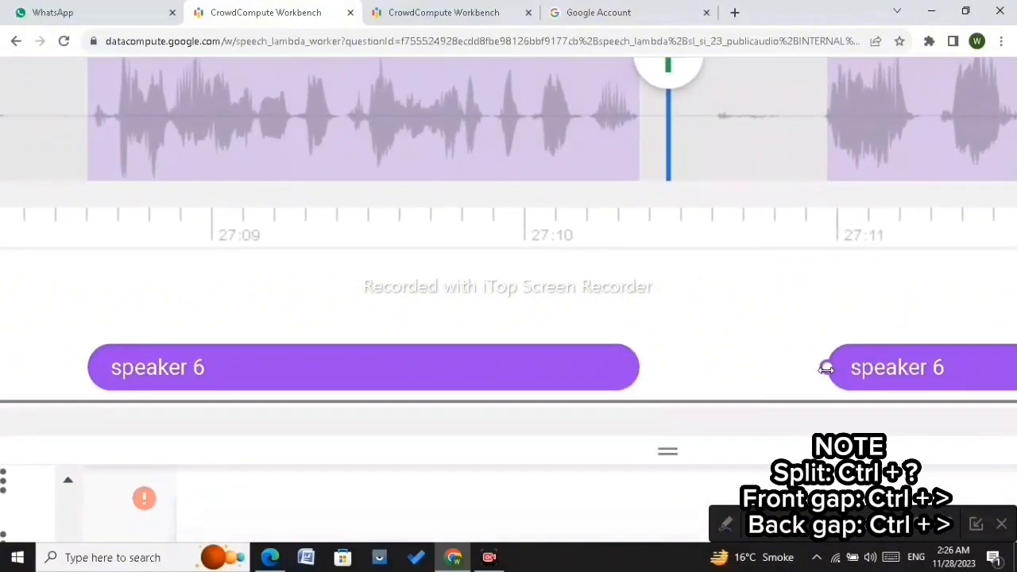
mouse_move(826, 368)
mouse_down()
mouse_move(810, 367)
mouse_move(819, 369)
mouse_up()
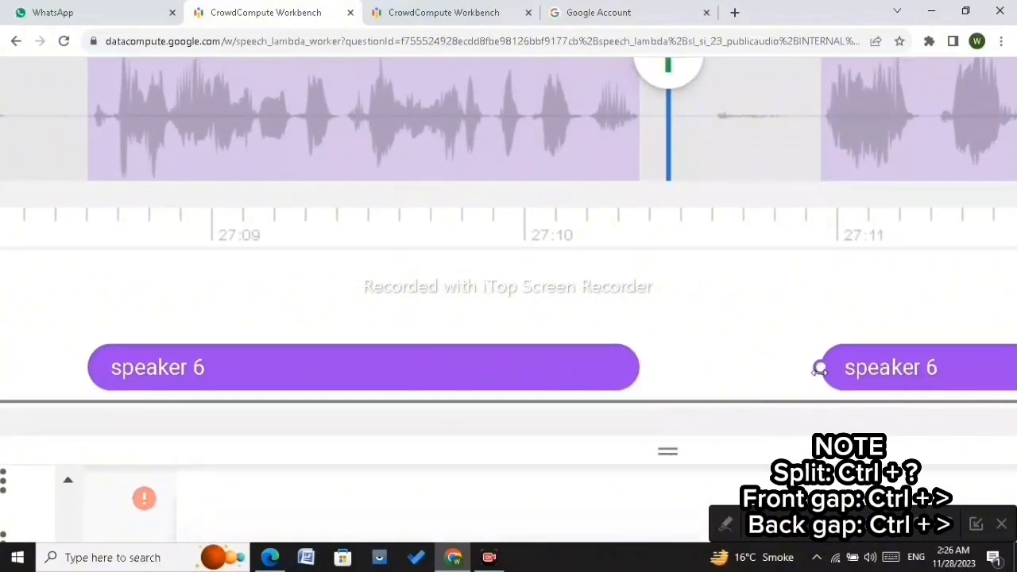
Step: Split the speaker 6 segment at about 27:15.5 and pull the earlier part's end back to about 27:14.8, replaying the gap
scroll(819, 369, down, 3)
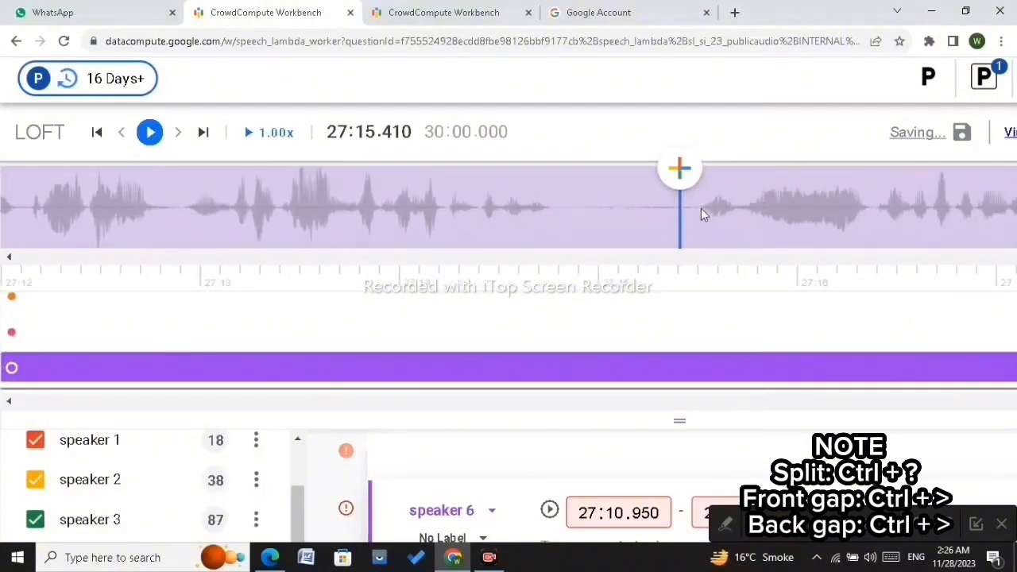
key(ctrl+shift+slash)
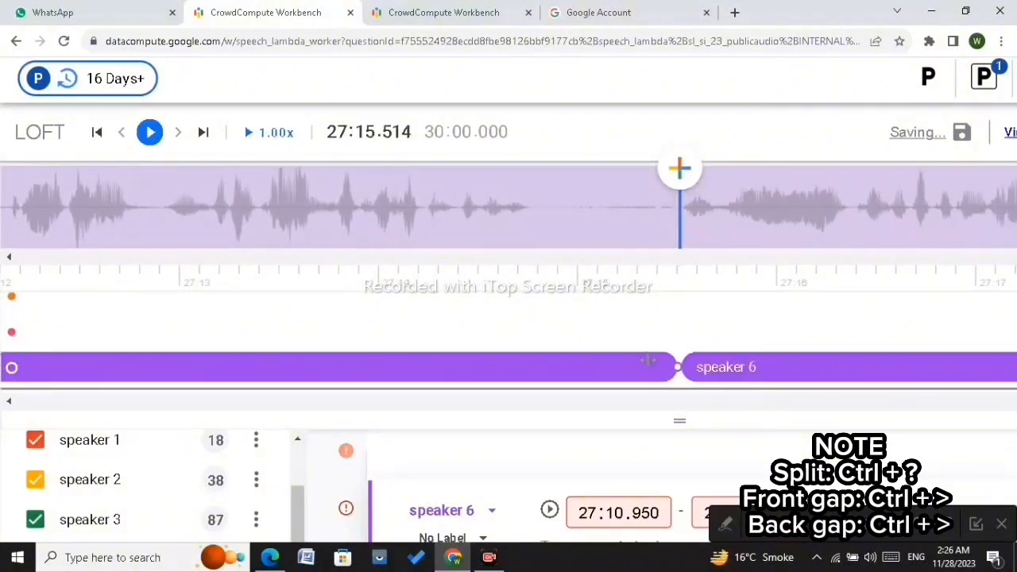
drag(674, 365, 531, 361)
click(543, 189)
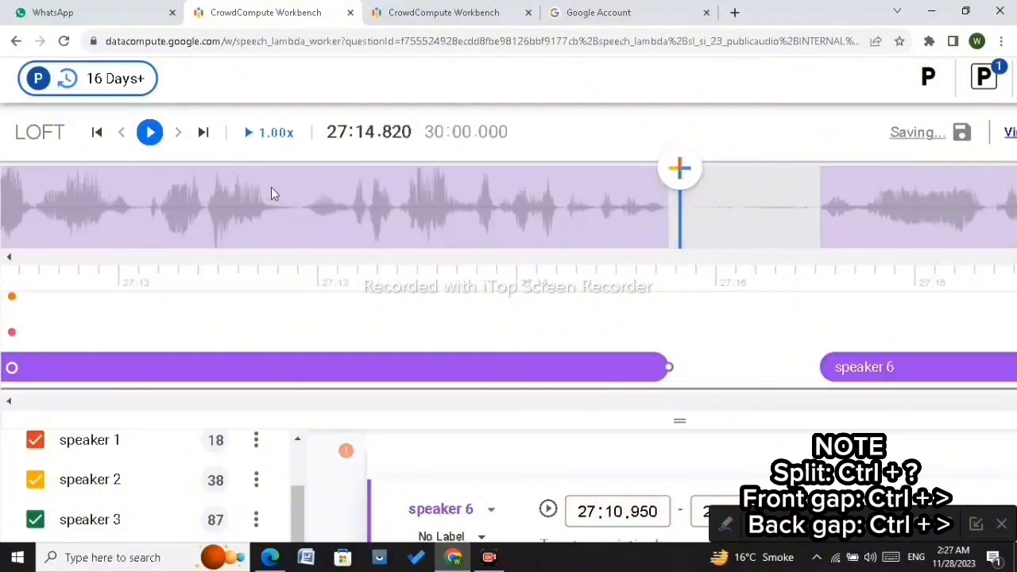
click(148, 132)
click(148, 132)
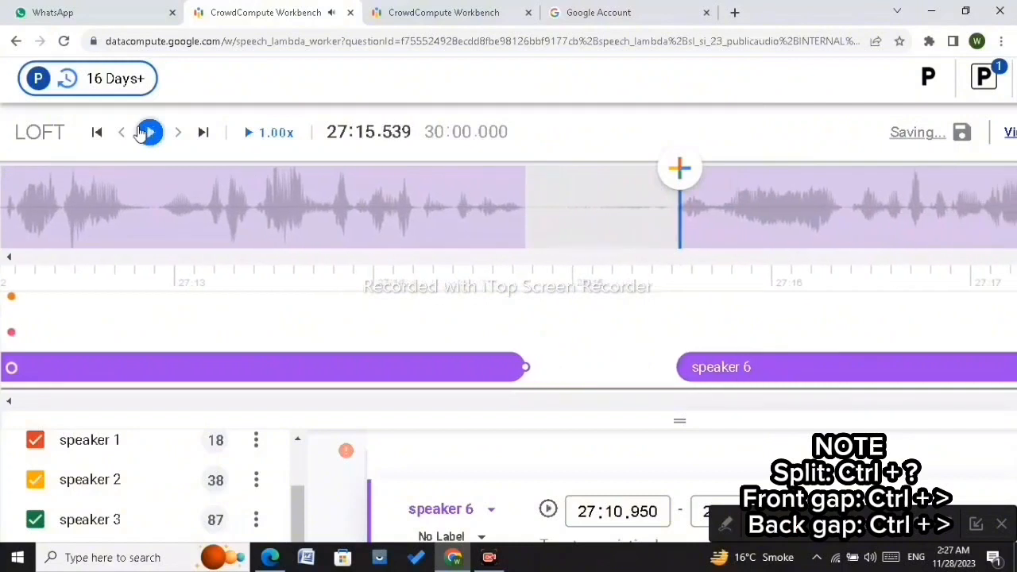
click(594, 189)
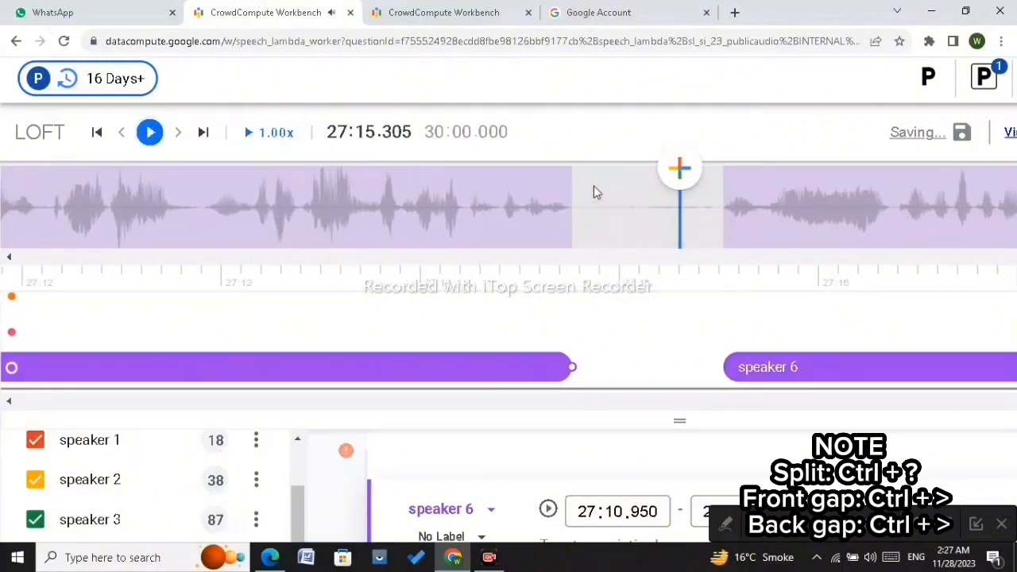
Step: Advance to about 27:18.1, split the speaker 6 segment, and pull the earlier part's end back to about 27:17.6
scroll(597, 192, down, 6)
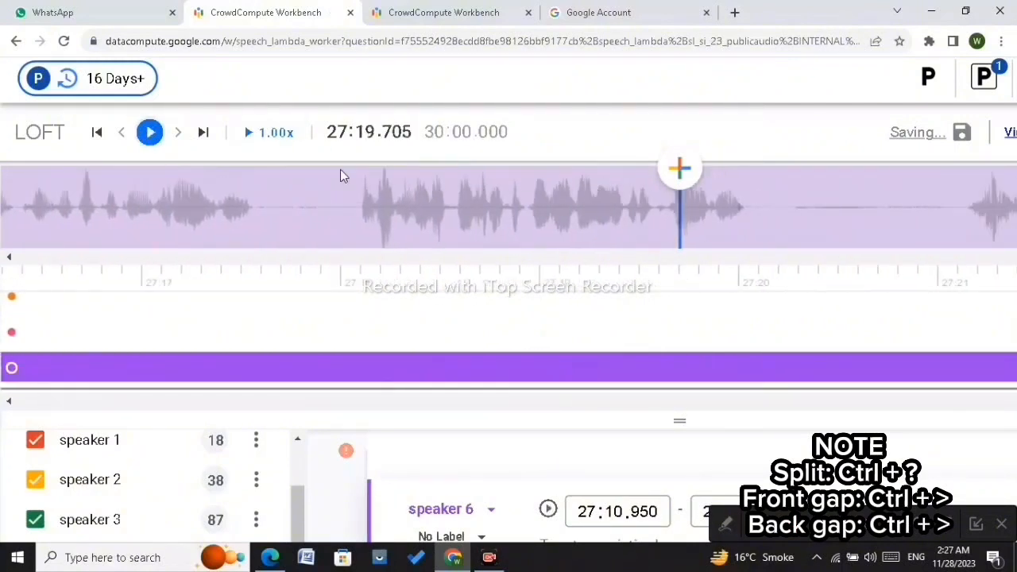
scroll(360, 204, up, 4)
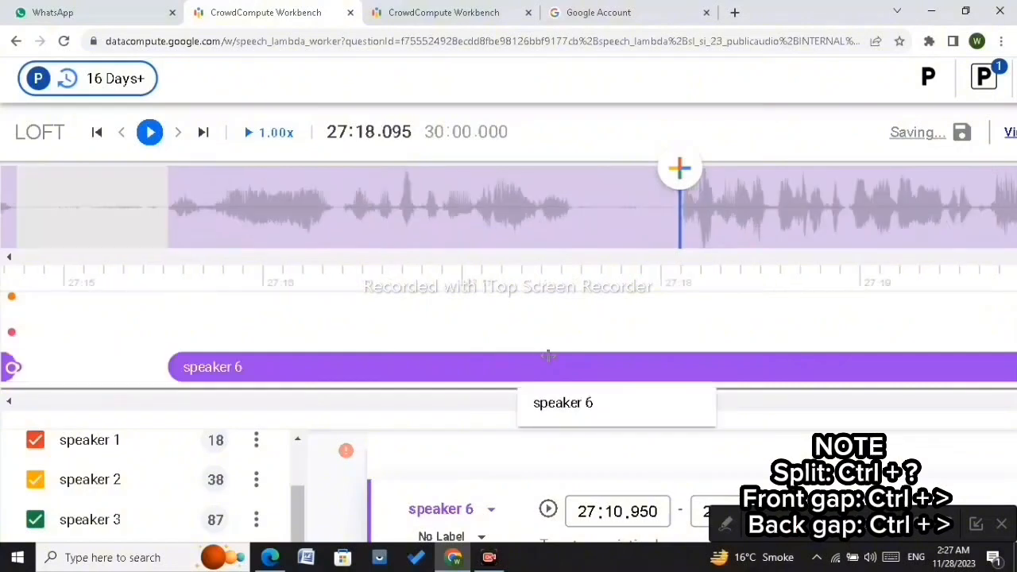
key(ctrl+slash)
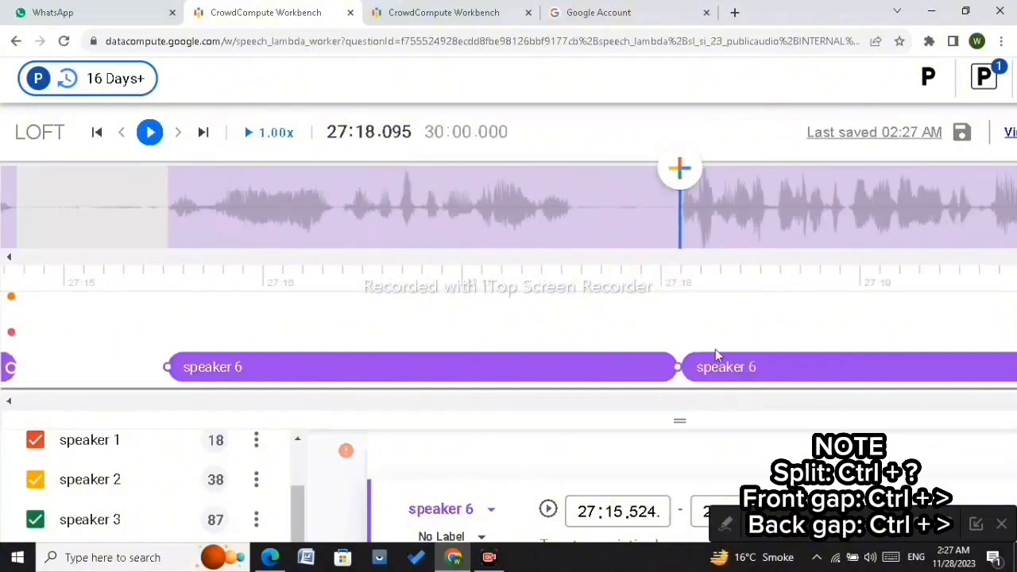
drag(679, 366, 574, 374)
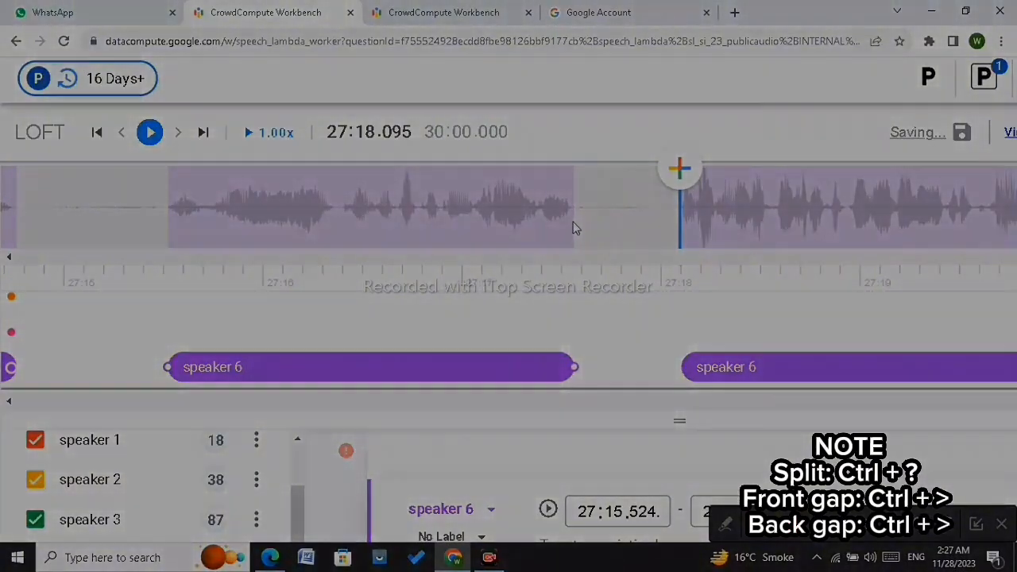
click(573, 222)
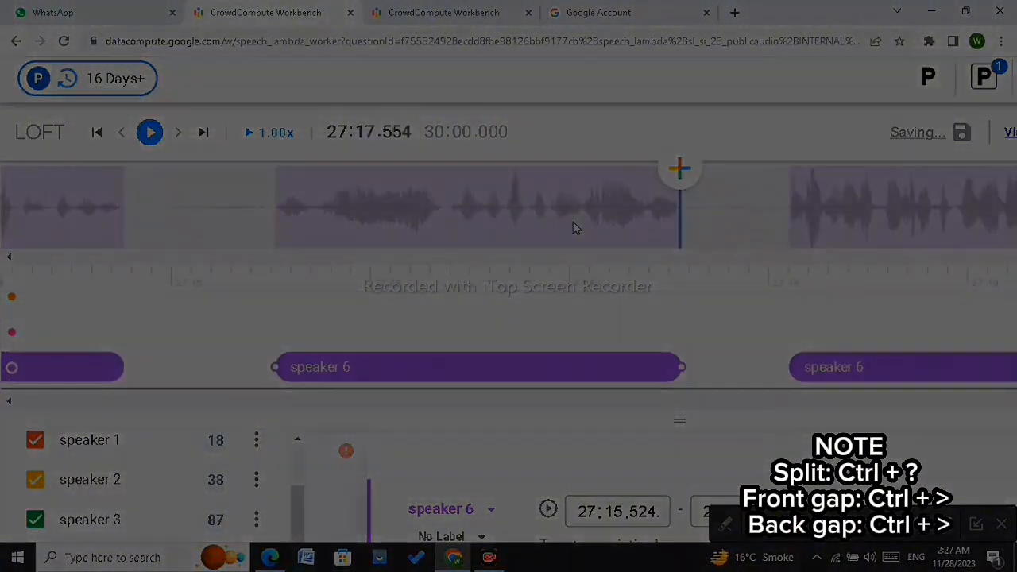